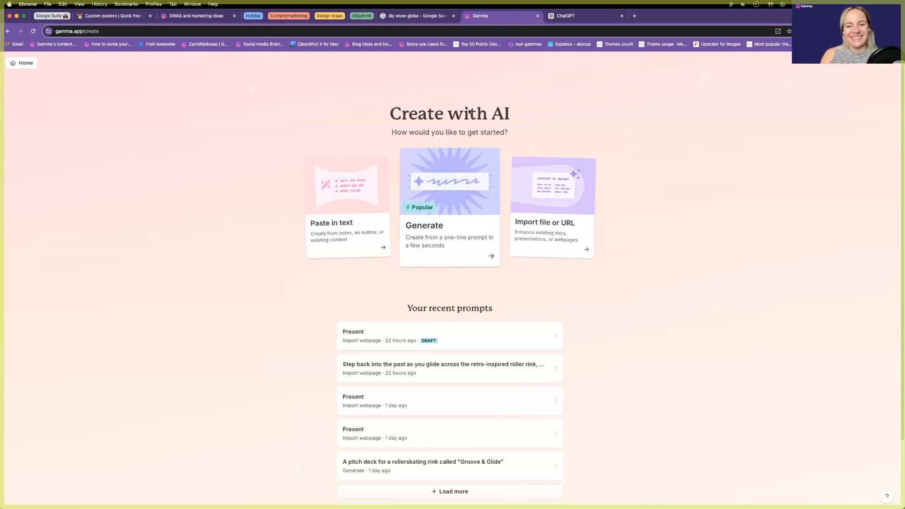
In ChatGPT, start a prompt asking for website content and paste in the Space Vacation Rental Agency description.
left_click(569, 15)
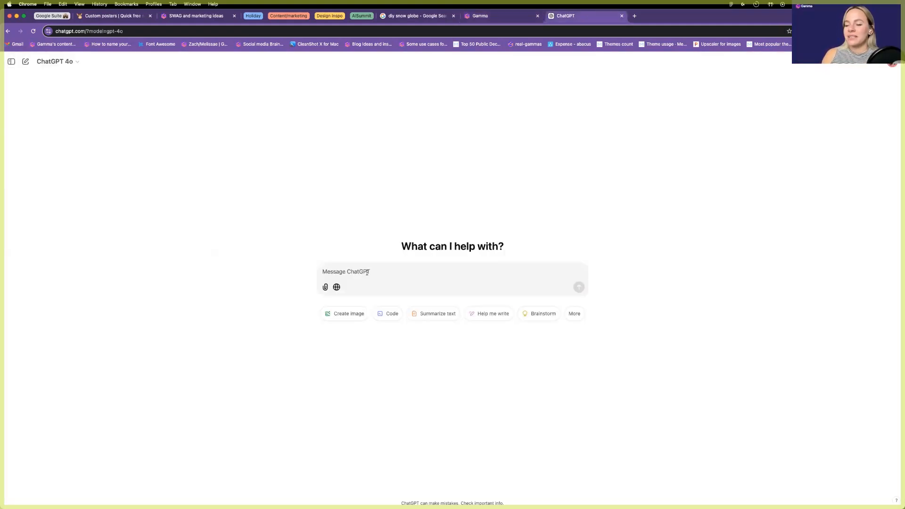
type("Help me come up with content for a website")
key("shift+Return")
type("Space Vacation Rental Agency,\" offering out-of-this-world accommodations on alien planets and celestial bodies, complete with funny descriptions and space-themed amenities.")
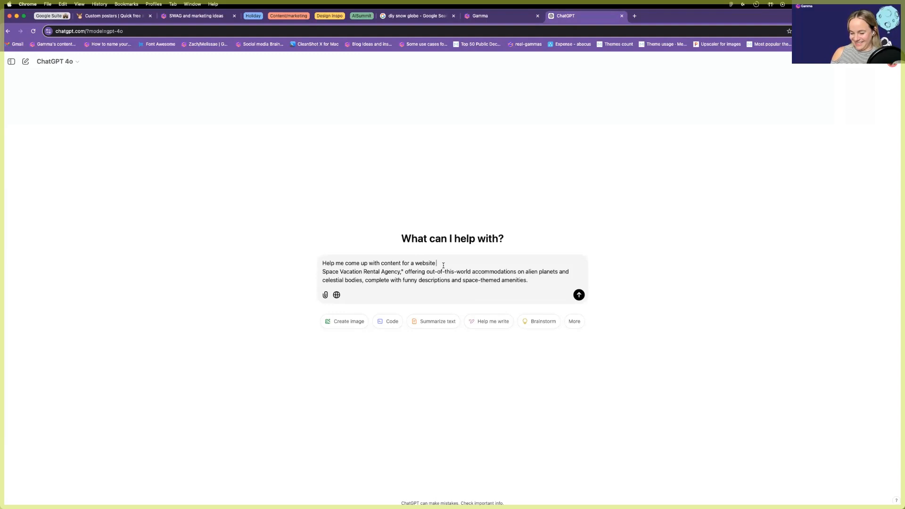
key("BackSpace")
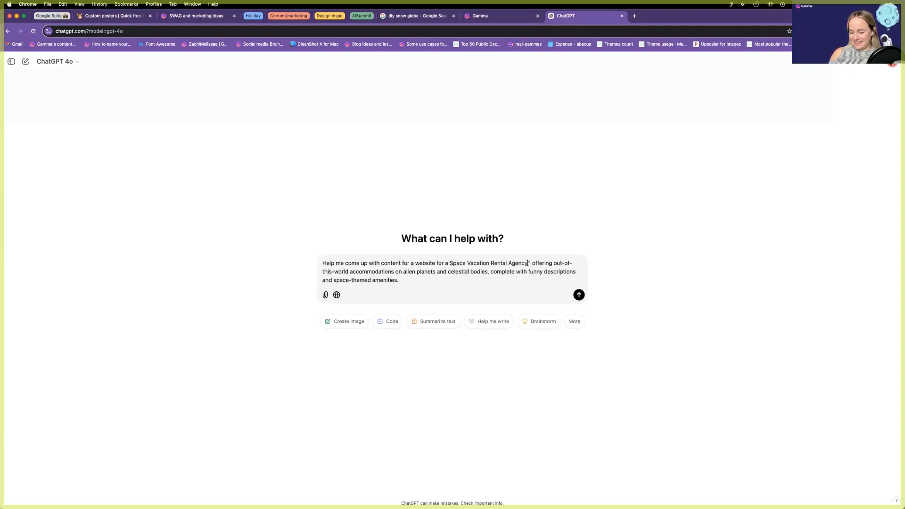
key("BackSpace")
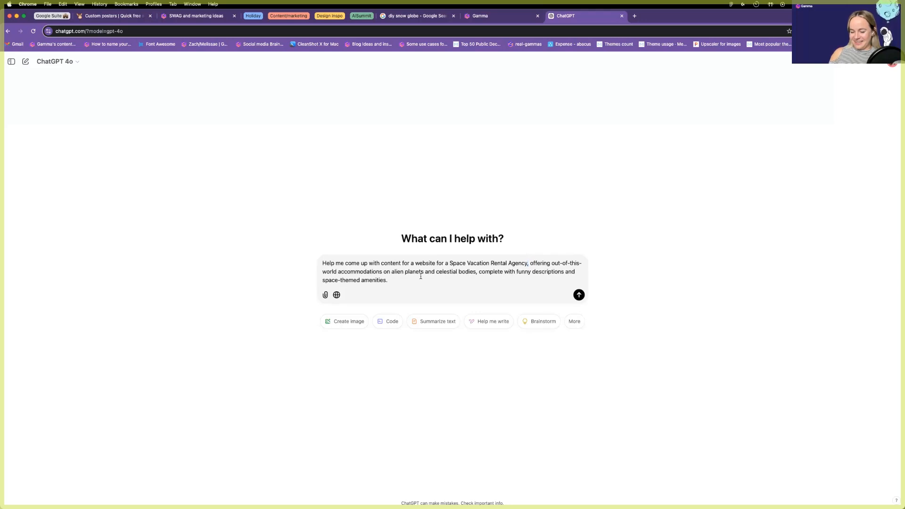
left_click(434, 281)
key("shift+Return")
key("shift+Return")
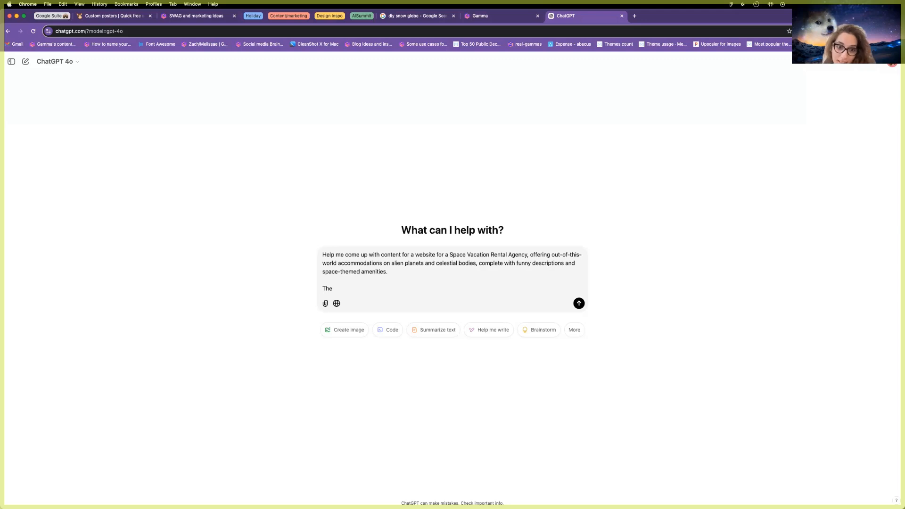
Add the agency name 'Bottomless Martian Martini', ask for all sections and their content, and send.
left_click_drag(348, 287, 311, 291)
type("The name of the a")
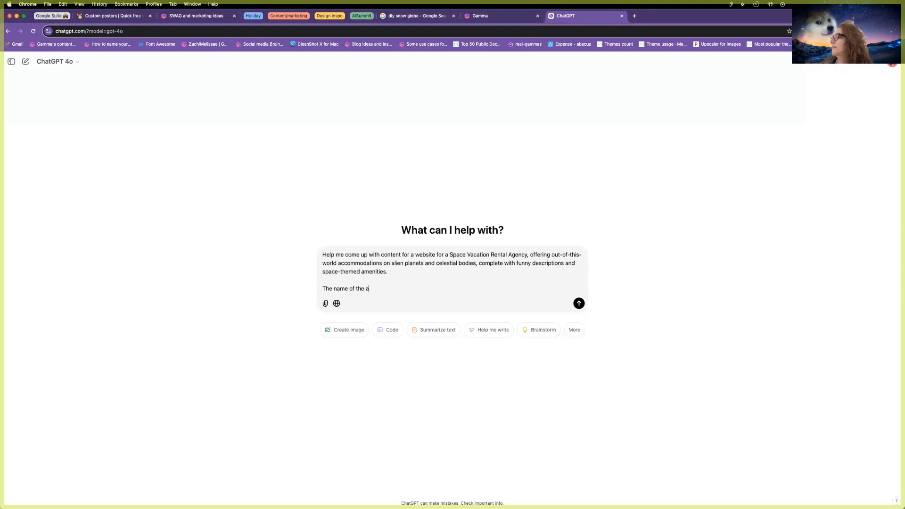
type("gency is \"Bottomless m")
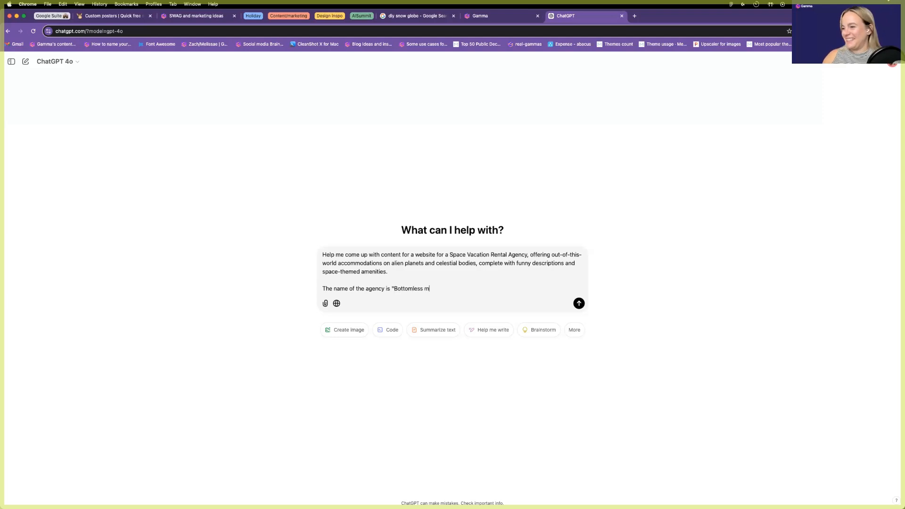
type("artian Martinis\"")
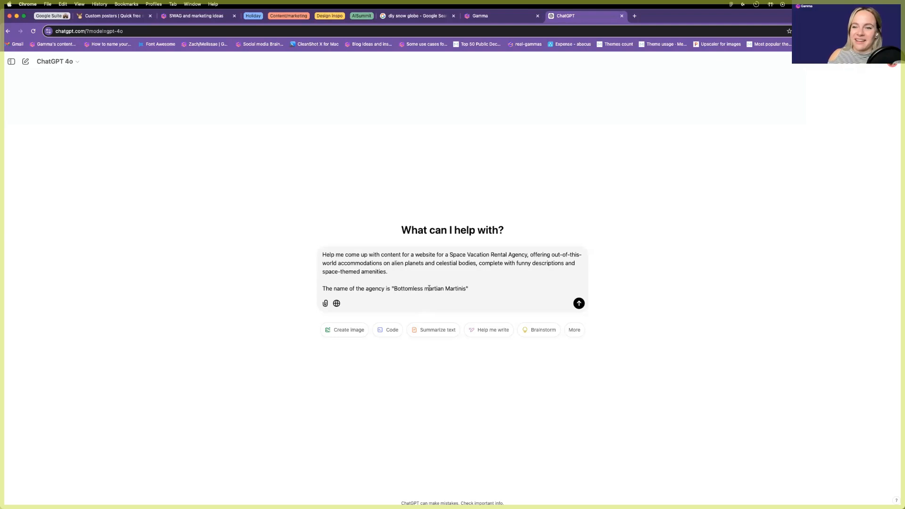
key("BackSpace")
type("M")
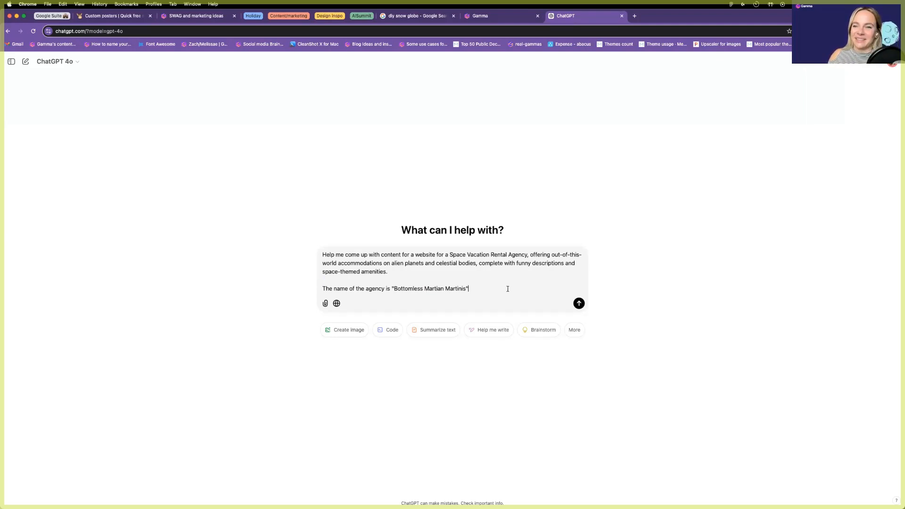
key("shift+Return")
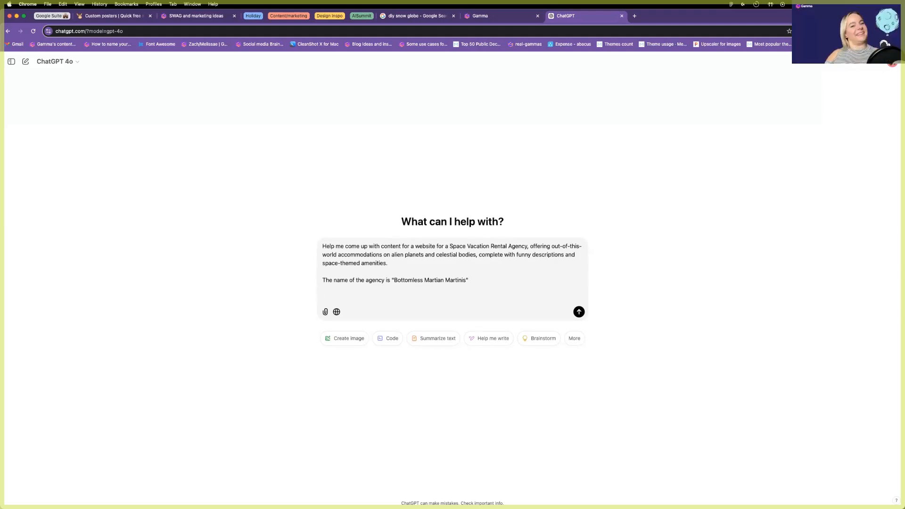
type("Give me all the sec")
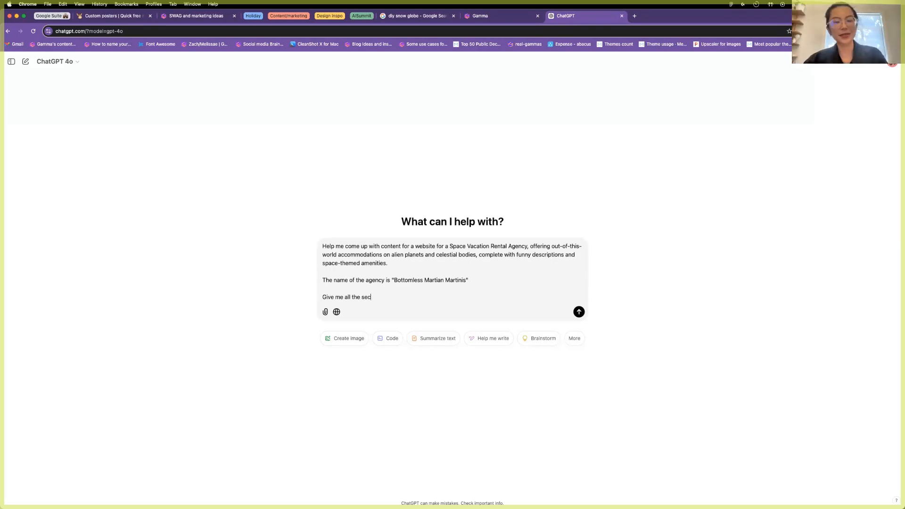
type("tions and content in them.")
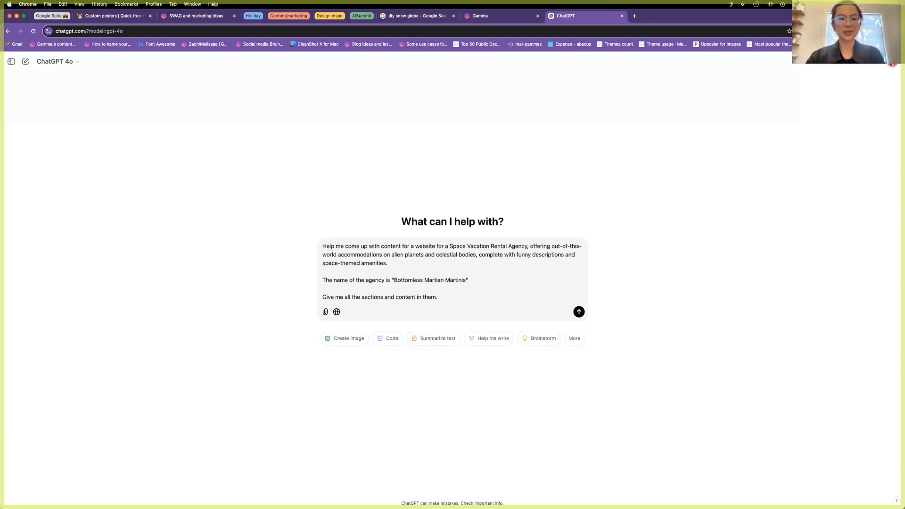
key("Return")
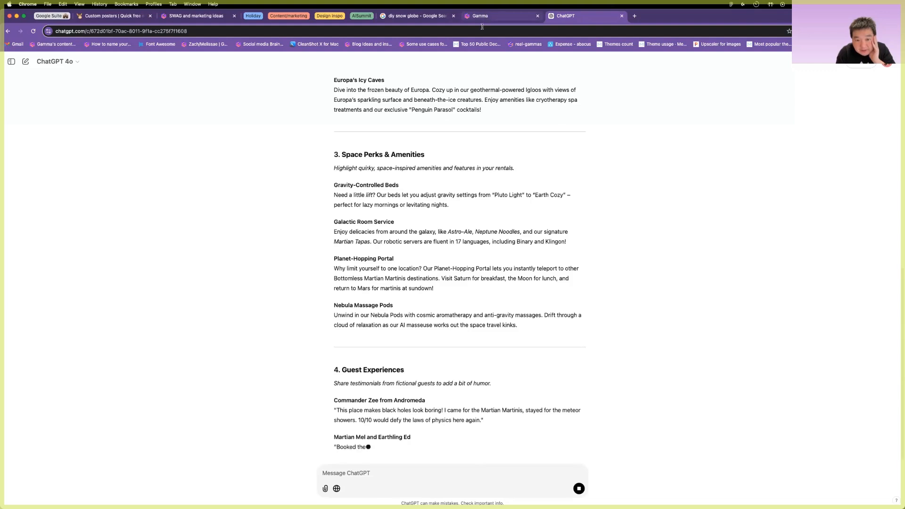
Scroll through ChatGPT's streaming reply to review the generated website sections.
scroll(404, 248, "up", 15)
scroll(407, 245, "down", 12)
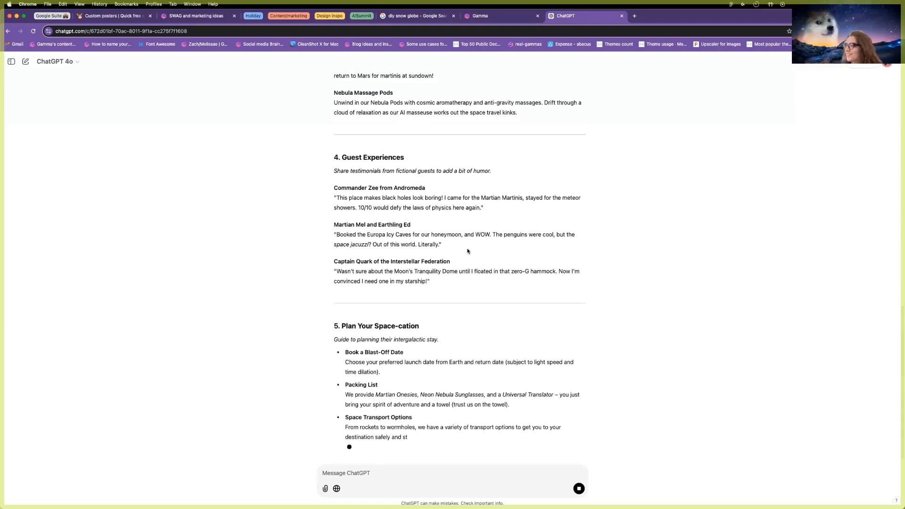
Paste ChatGPT's website outline into Gamma's Paste in text page and continue with Webpage as the output.
left_click(510, 16)
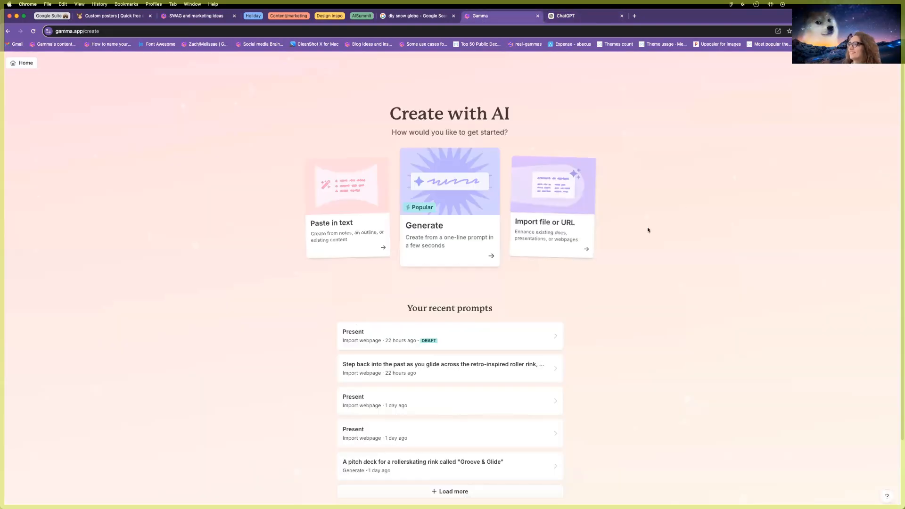
left_click(352, 234)
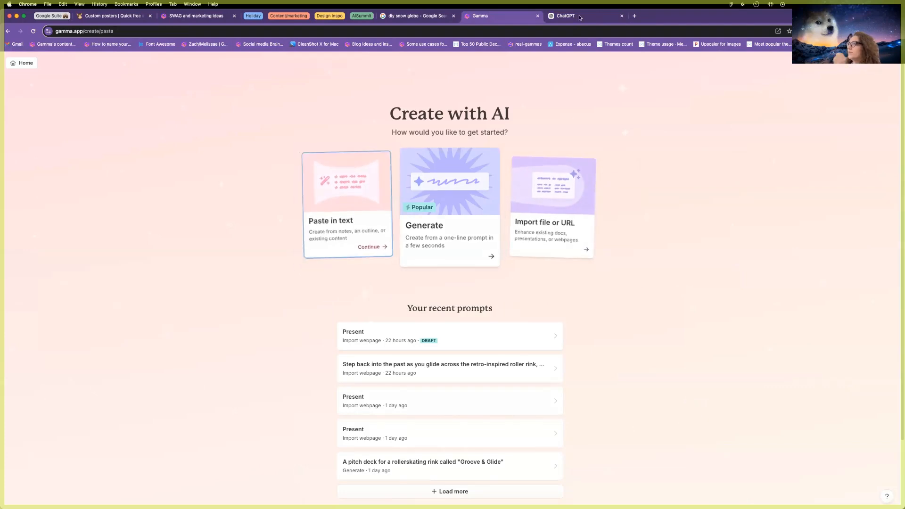
left_click(580, 17)
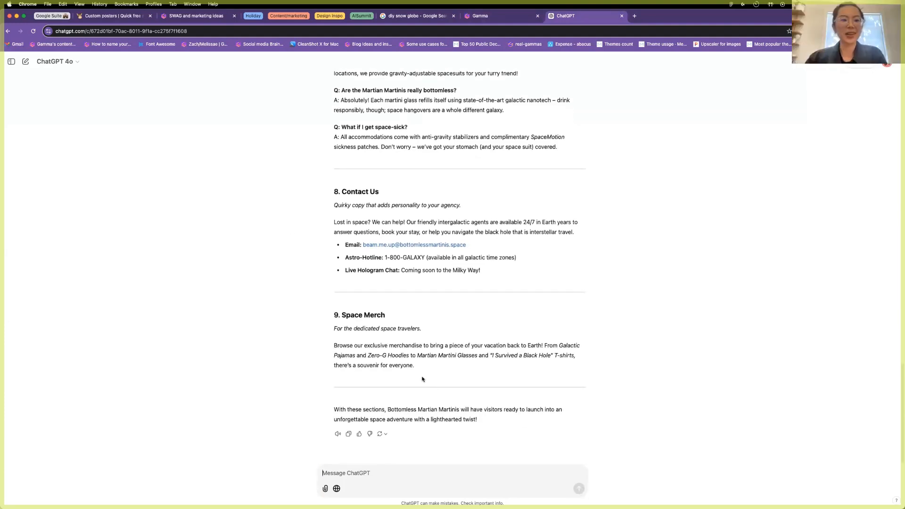
left_click_drag(417, 369, 329, 101)
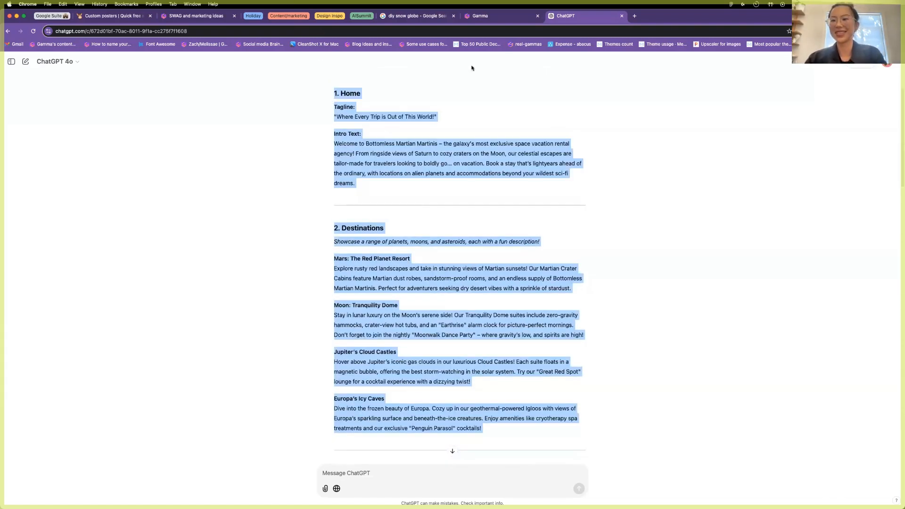
left_click(488, 17)
key("cmd+v")
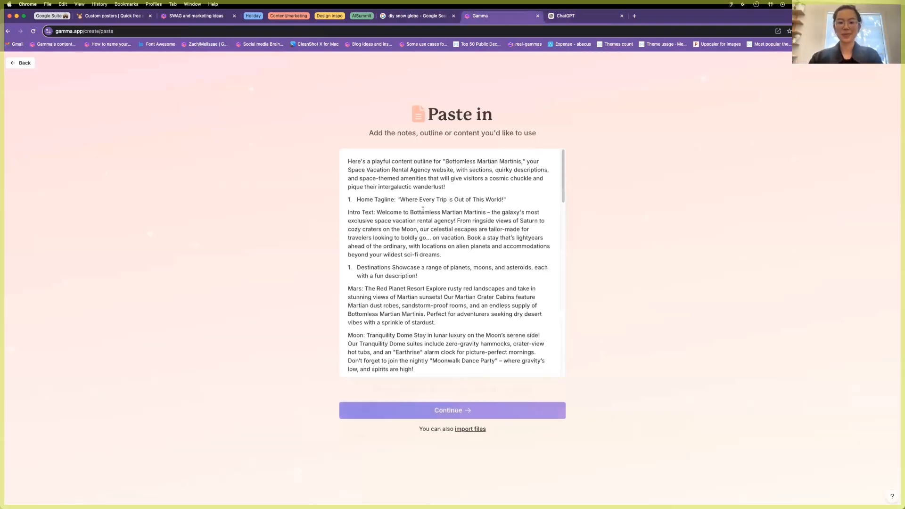
left_click(426, 417)
left_click(456, 448)
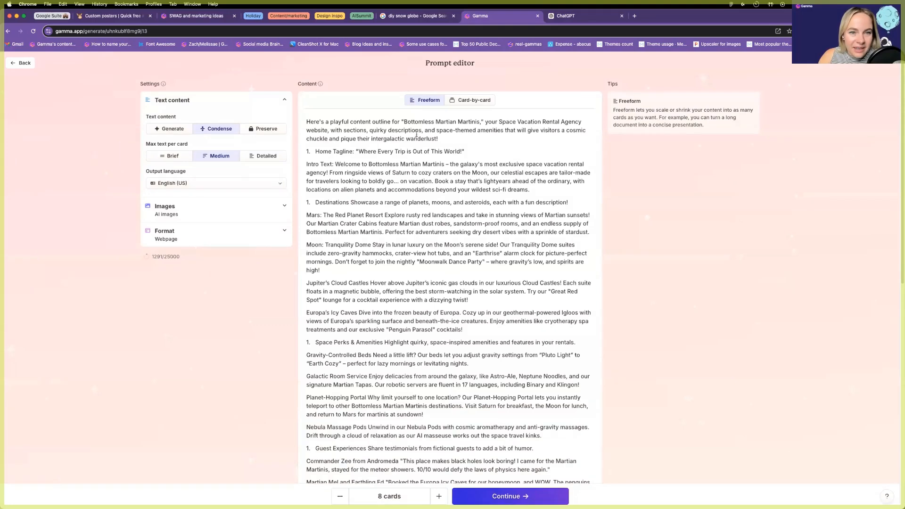
Delete ChatGPT's intro paragraph and split the pasted outline into 18 cards with Card-by-card.
left_click_drag(440, 139, 295, 123)
key("BackSpace")
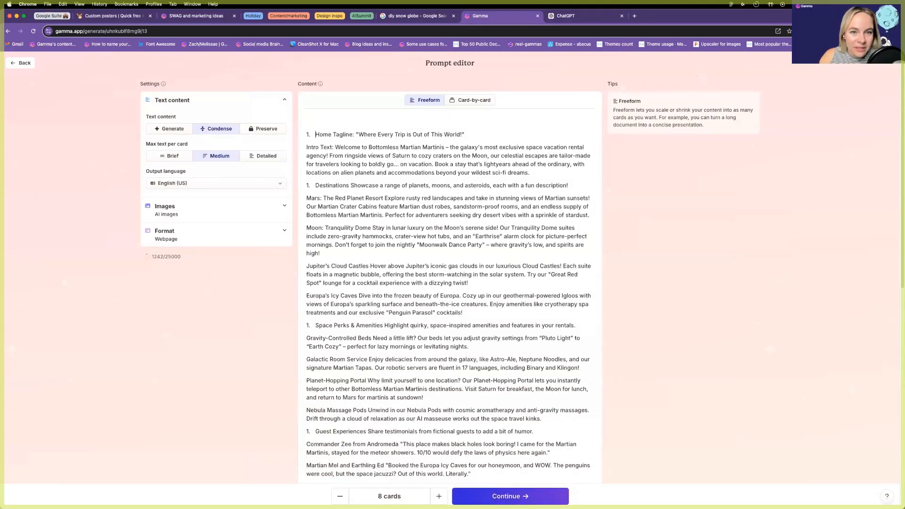
scroll(337, 214, "down", 3)
scroll(404, 169, "up", 3)
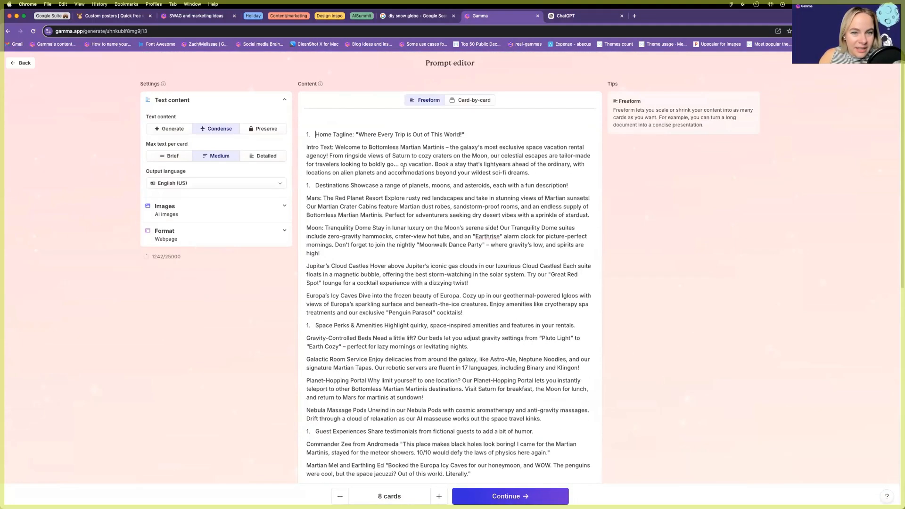
key("ctrl+a")
key("ctrl+z")
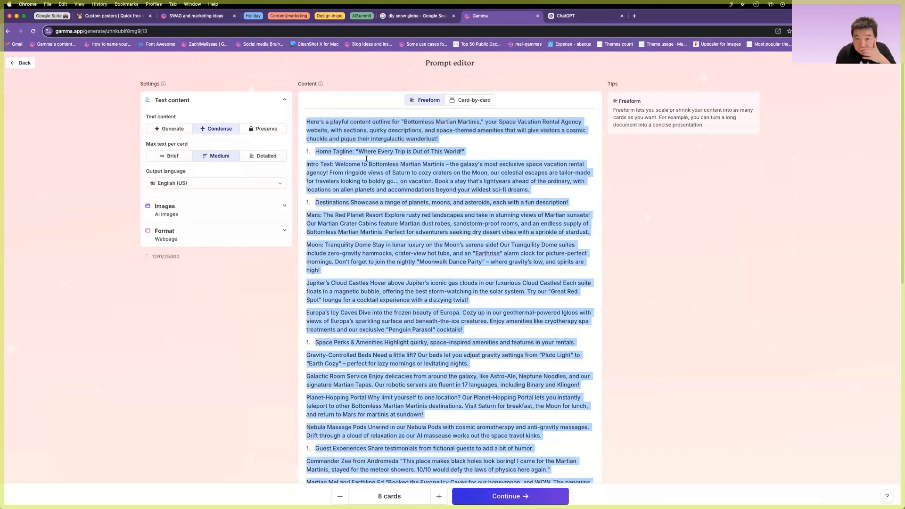
left_click_drag(438, 138, 266, 97)
key("BackSpace")
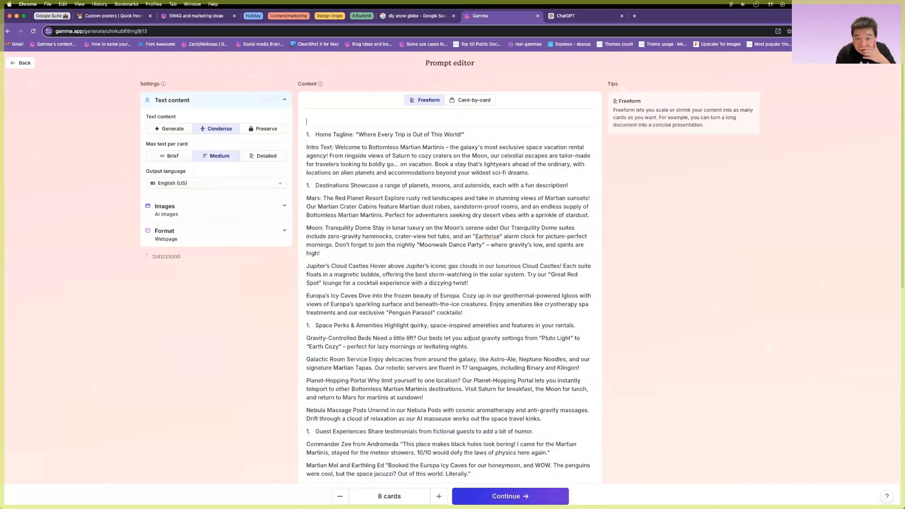
left_click(471, 99)
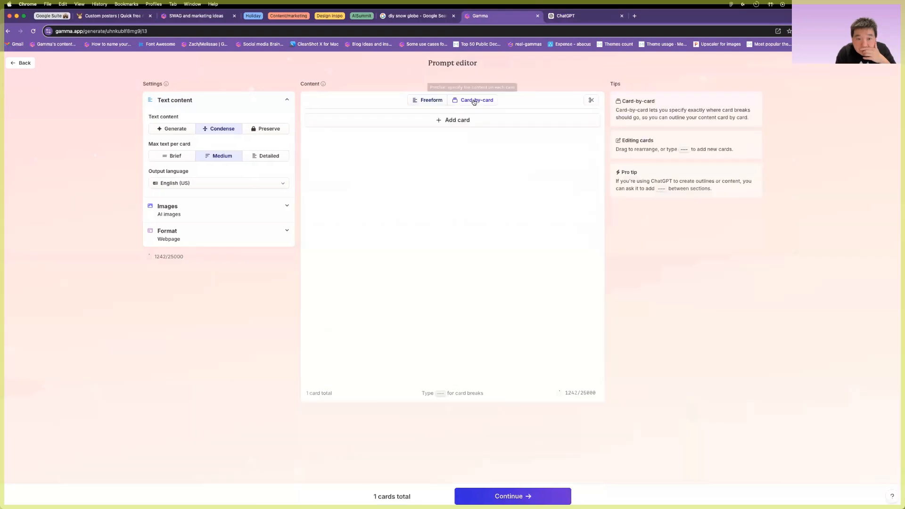
left_click(478, 66)
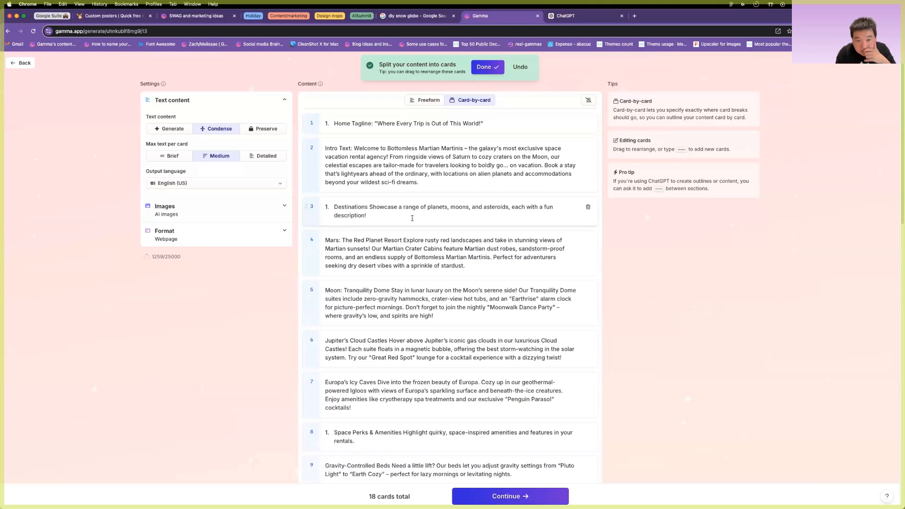
Move the Mars paragraph into the Destinations card, delete its empty card, and strip Destinations and Home Tagline numbering.
triple_click(339, 247)
key("super+c")
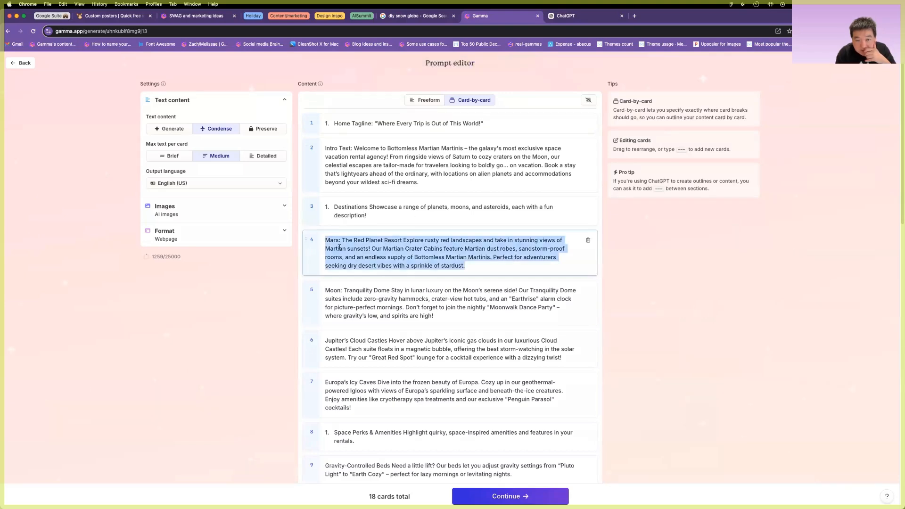
key("BackSpace")
left_click(383, 219)
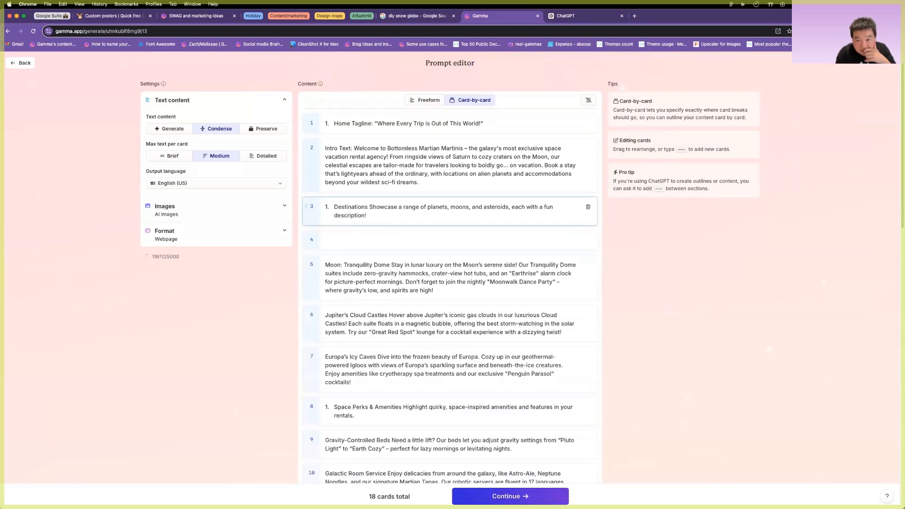
key("Return")
key("super+v")
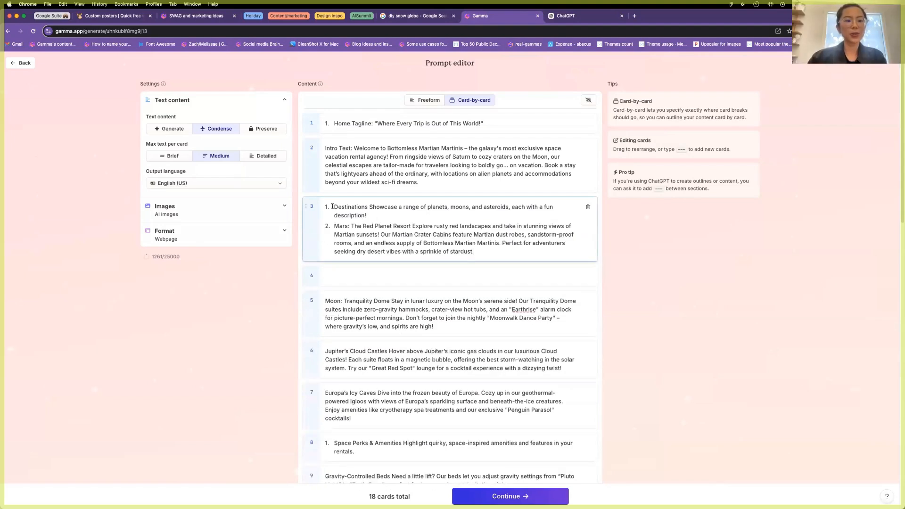
left_click(333, 206)
key("BackSpace")
left_click(333, 228)
key("BackSpace")
left_click(348, 277)
left_click(588, 279)
left_click(338, 124)
key("BackSpace")
Move the Moon, Jupiter and Europa paragraphs into the Destinations card and delete three empty cards.
scroll(363, 271, "down", 1)
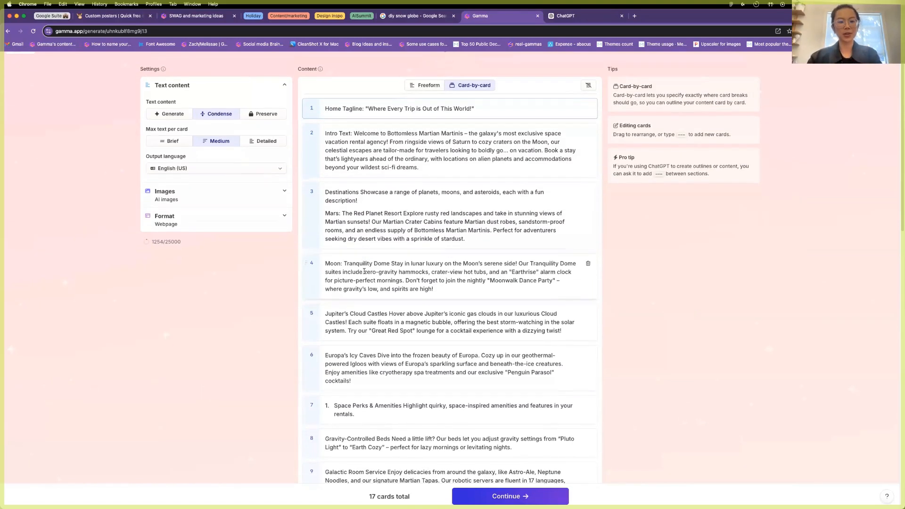
scroll(363, 271, "down", 2)
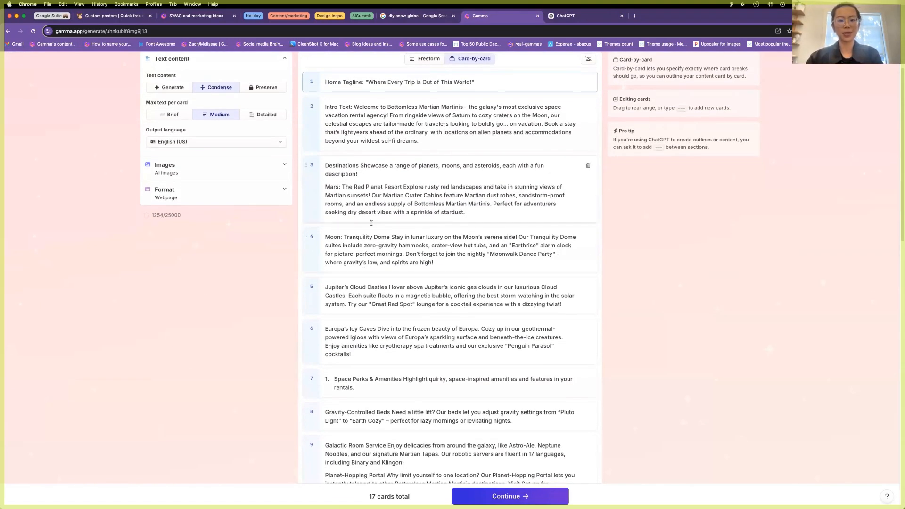
triple_click(368, 246)
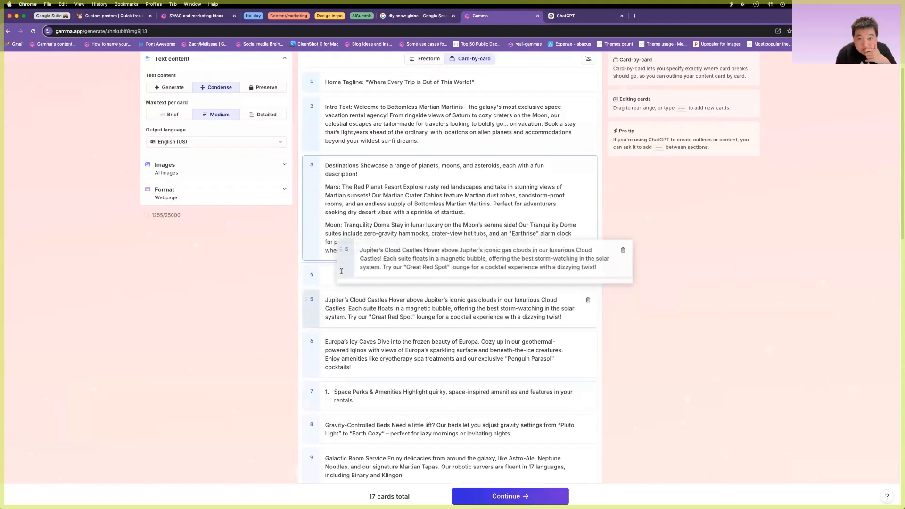
left_click_drag(340, 267, 342, 271)
triple_click(422, 275)
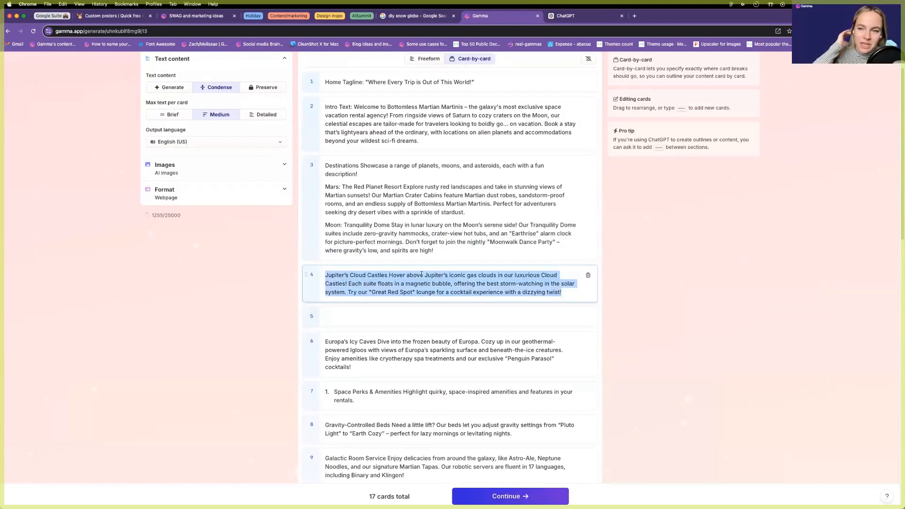
key("super+x")
left_click(451, 252)
key("Return")
key("super+v")
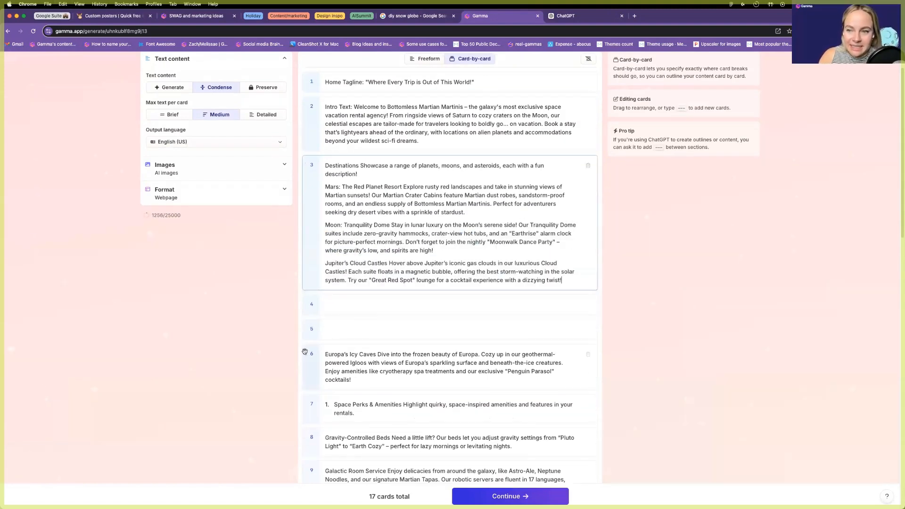
left_click(305, 352)
key("super+x")
key("Return")
key("super+v")
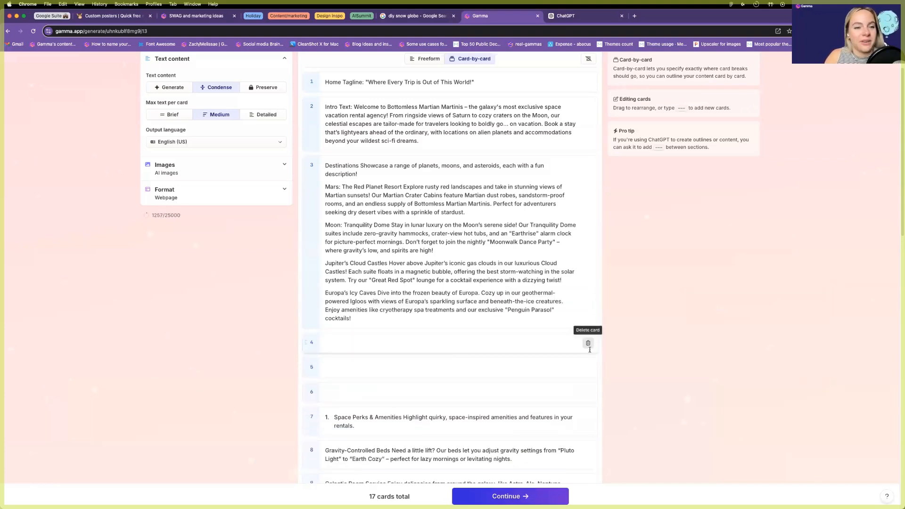
left_click(588, 343)
left_click(588, 343)
left_click(588, 343)
Move Gravity-Controlled Beds into the Space Perks card and remove numbering from both lines.
scroll(518, 325, "down", 1)
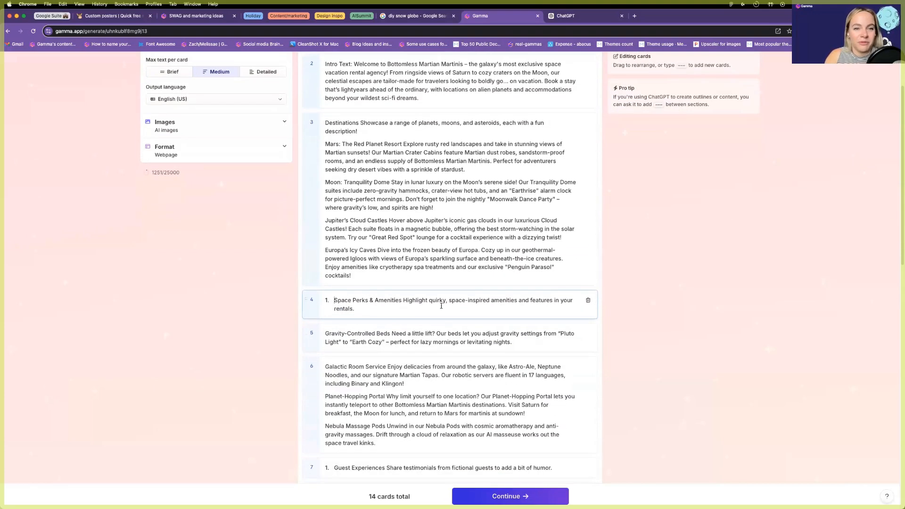
triple_click(362, 333)
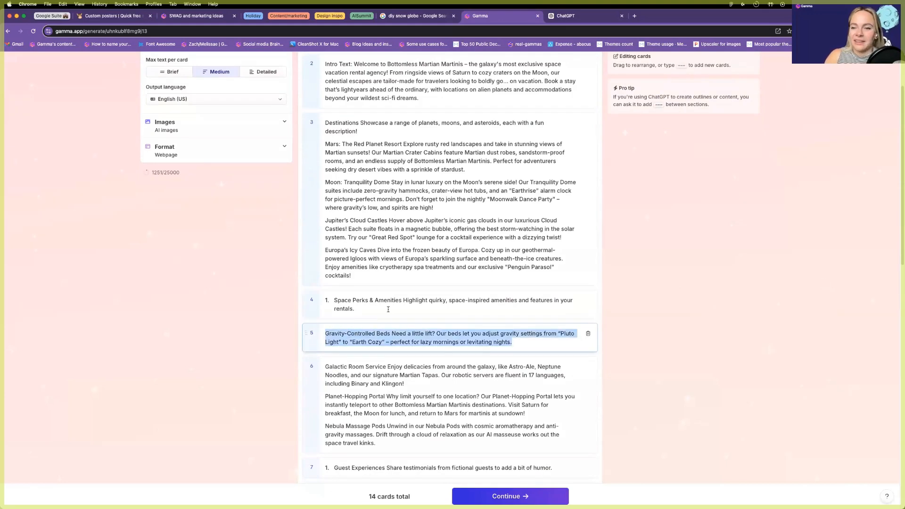
key("super+x")
left_click(388, 309)
key("Return")
key("super+v")
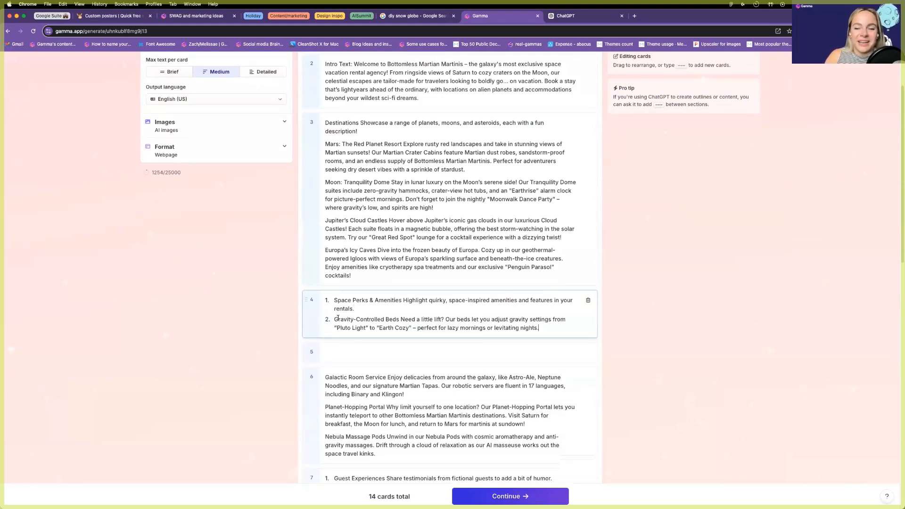
key("BackSpace")
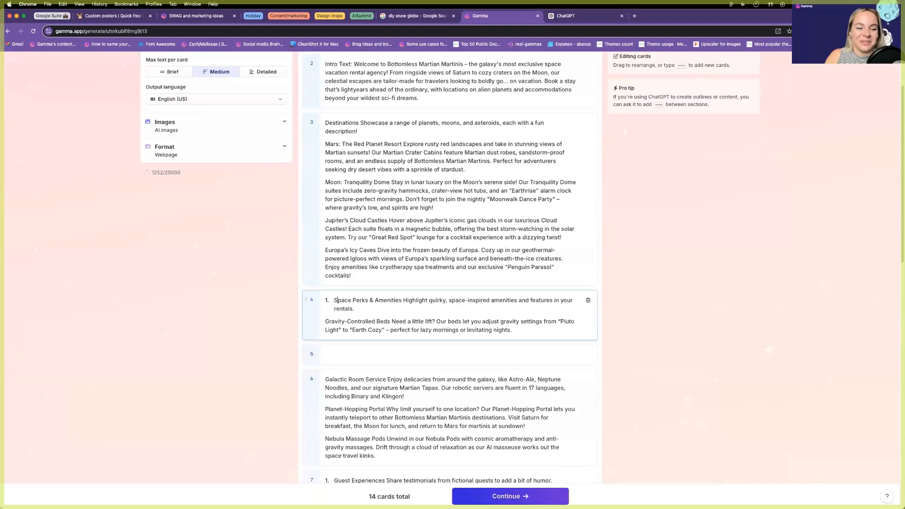
left_click(335, 299)
key("BackSpace")
Move the remaining three perks, including Planet-Hopping Portal and Galactic Room Service, into Space Perks and delete two empty cards.
scroll(347, 365, "down", 3)
triple_click(352, 336)
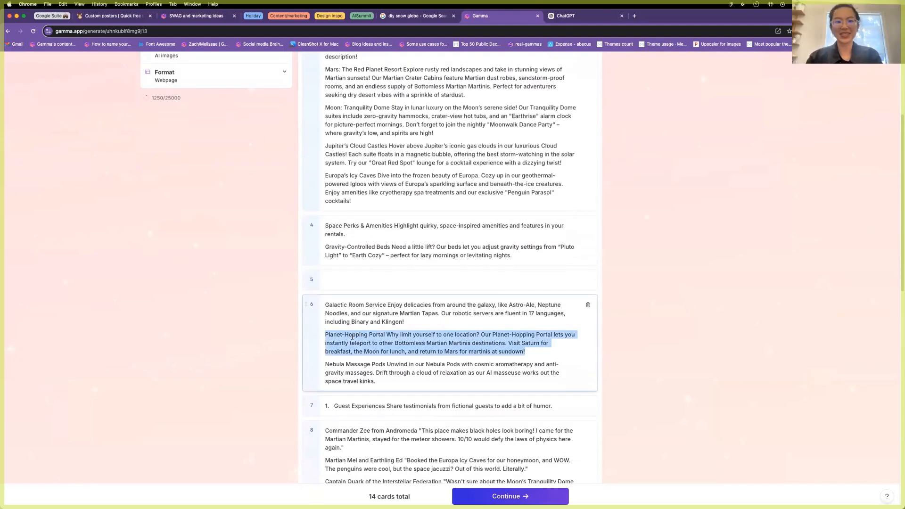
triple_click(354, 319)
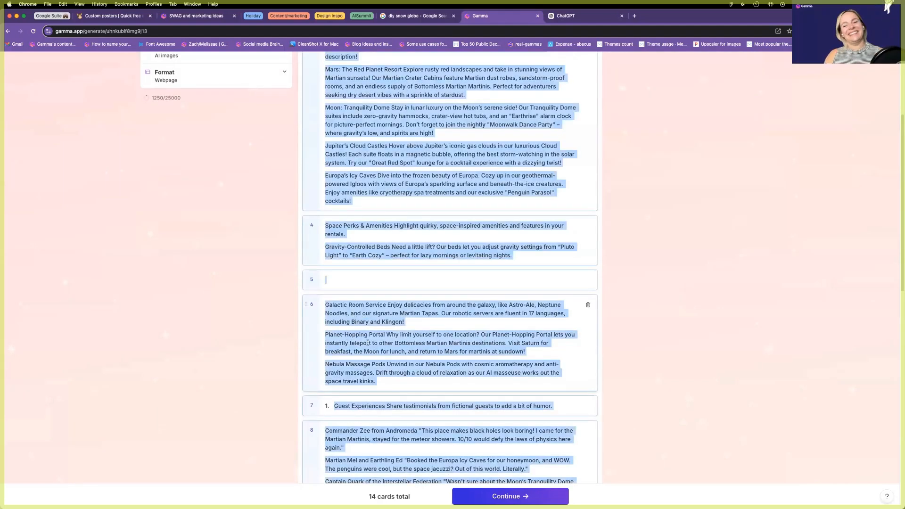
left_click_drag(377, 382, 323, 305)
key("BackSpace")
left_click(532, 265)
key("super+v")
left_click(351, 365)
left_click(589, 370)
left_click(589, 370)
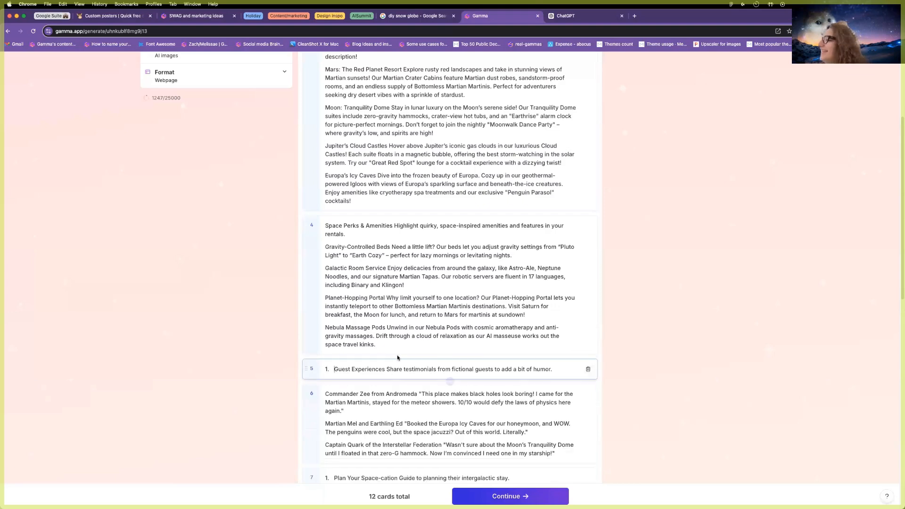
Move all testimonial quotes into the Guest Experiences card and remove their numbering.
scroll(346, 372, "down", 1)
key("super+a")
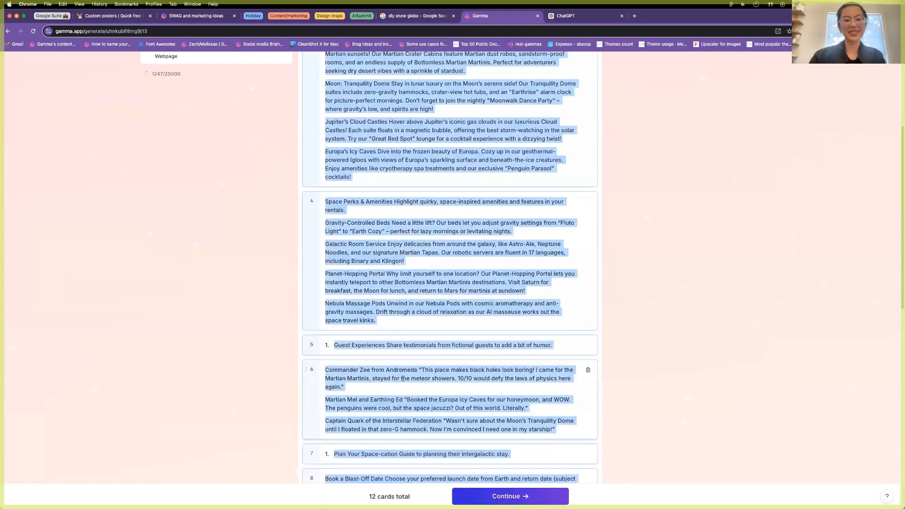
left_click(393, 376)
left_click_drag(557, 431, 317, 370)
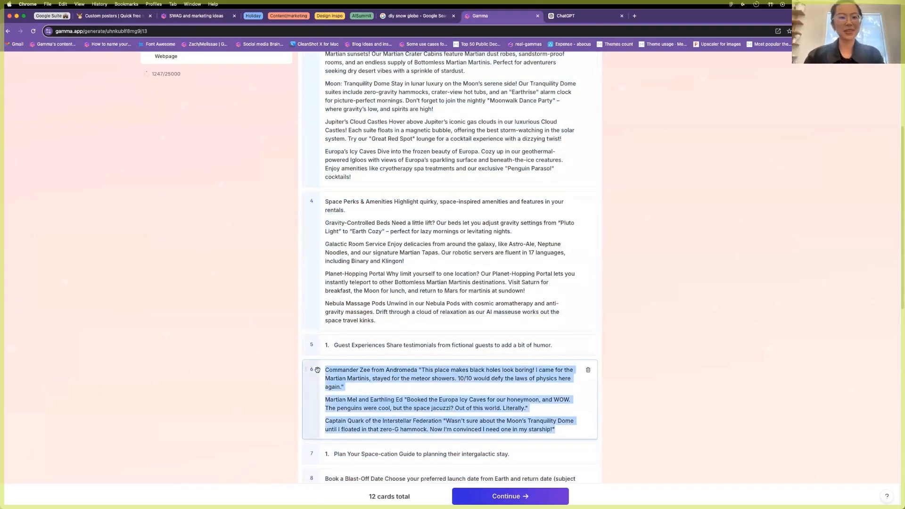
key("super+x")
left_click(556, 345)
key("Return")
key("super+v")
key("BackSpace")
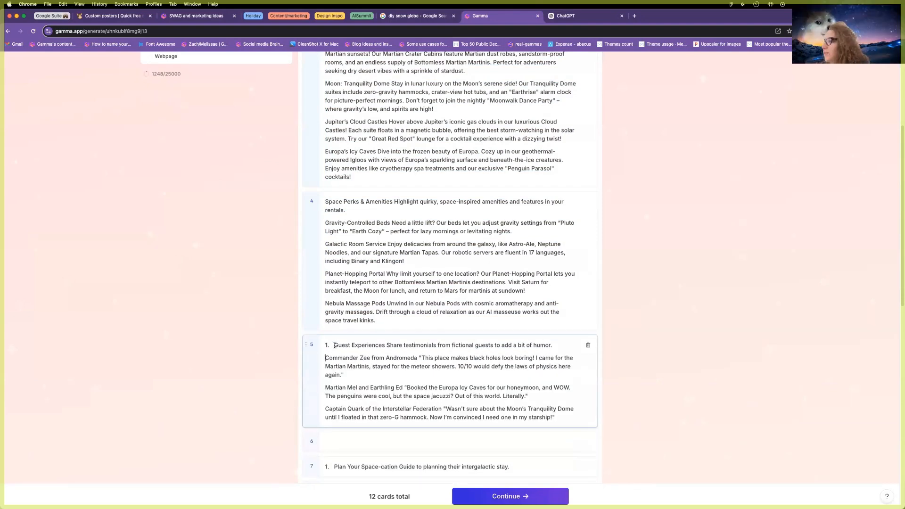
key("BackSpace")
Gather the three trip-planning items, like Book a Blast-Off Date and Packing List, under Plan Your Space-cation.
scroll(326, 349, "down", 5)
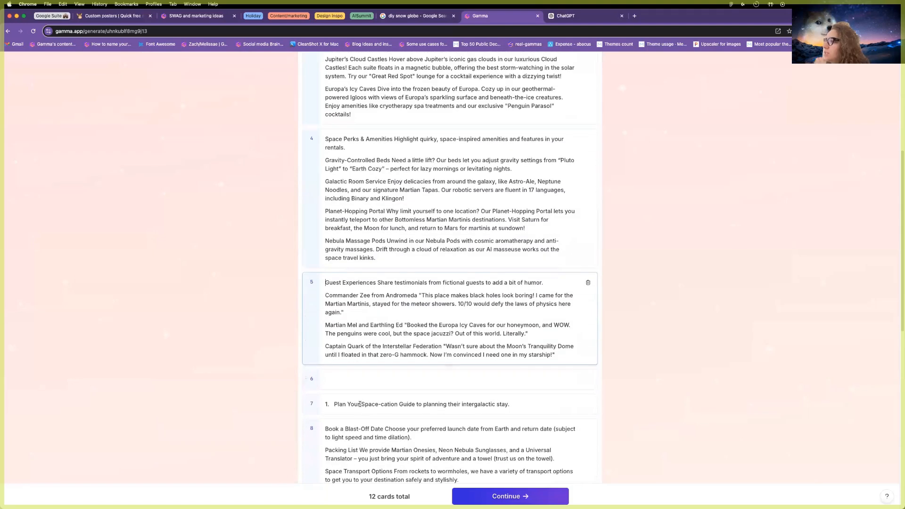
left_click(318, 334)
key("Delete")
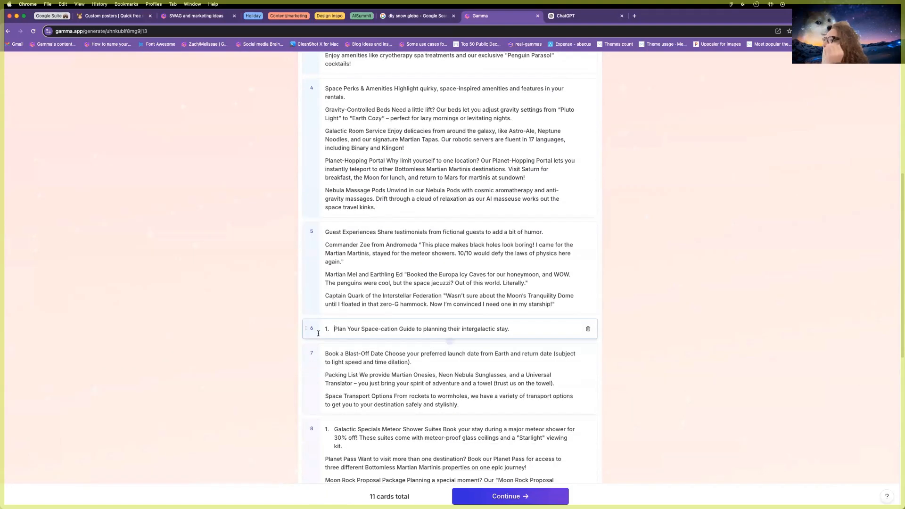
scroll(362, 371, "down", 1)
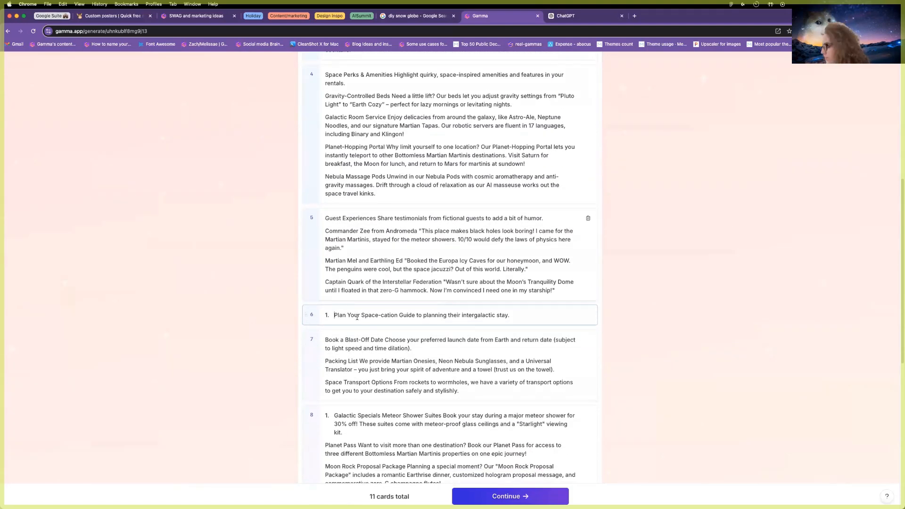
key("BackSpace")
triple_click(345, 359)
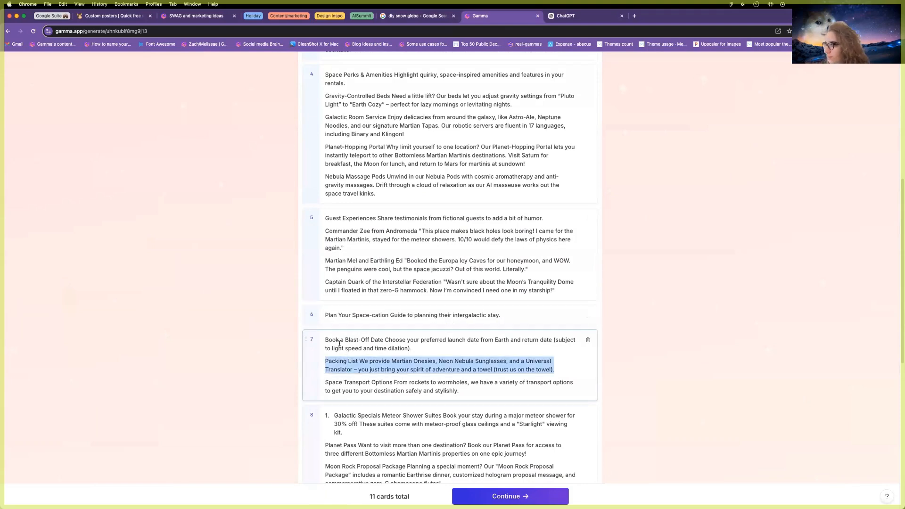
triple_click(339, 344)
key("super+a")
left_click_drag(476, 395, 325, 339)
key("super+x")
left_click(509, 320)
key("super+v")
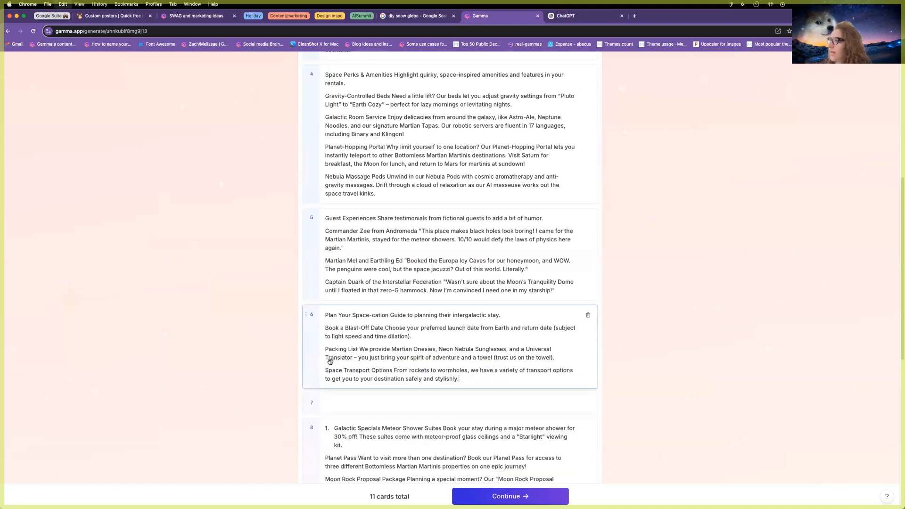
left_click(588, 403)
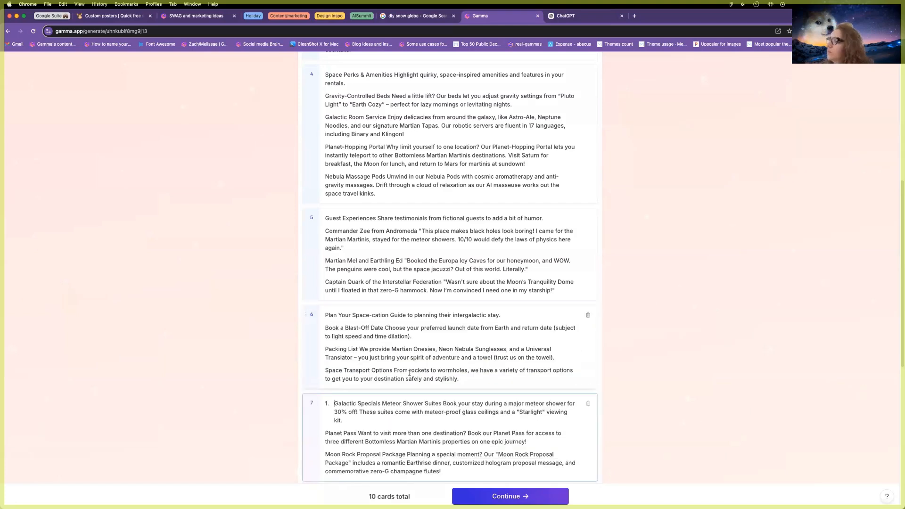
Put Galactic Specials and FAQ on their own heading lines and strip numbering from them and Contact Us.
scroll(361, 241, "down", 4)
left_click(334, 230)
key("BackSpace")
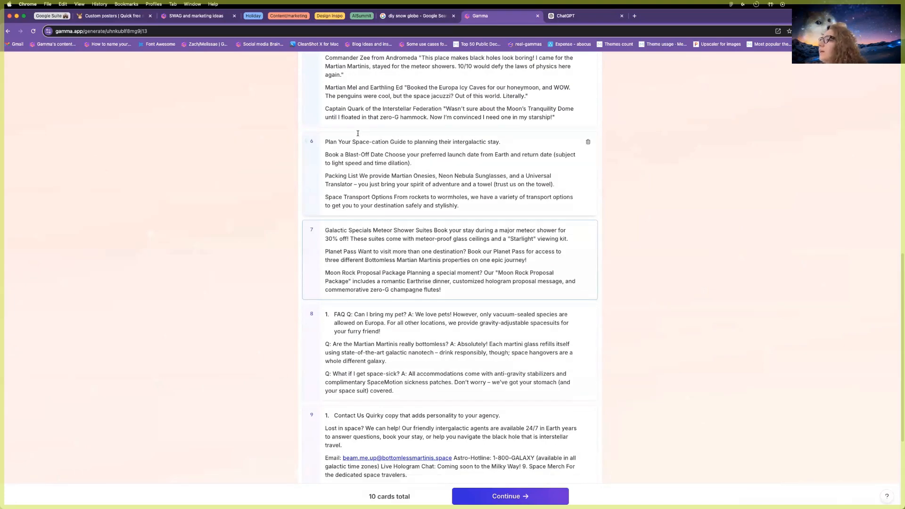
left_click(566, 17)
left_click(506, 19)
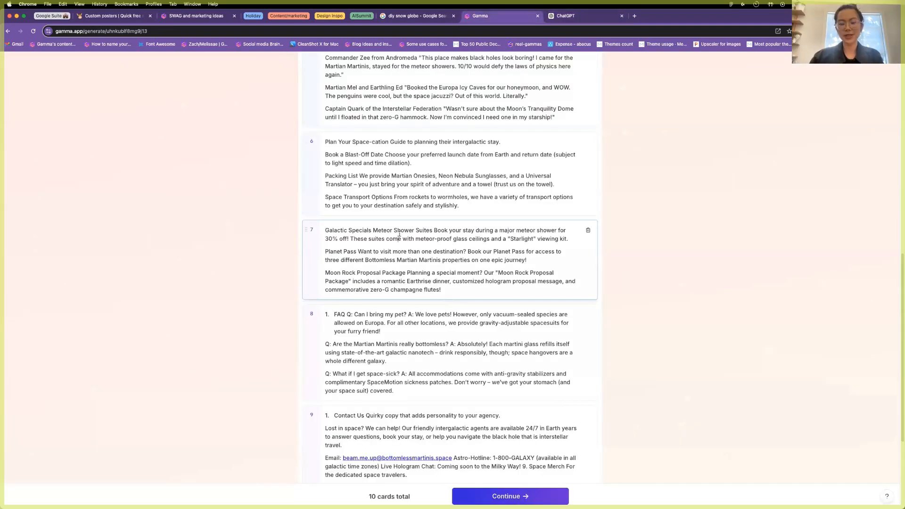
key("Return")
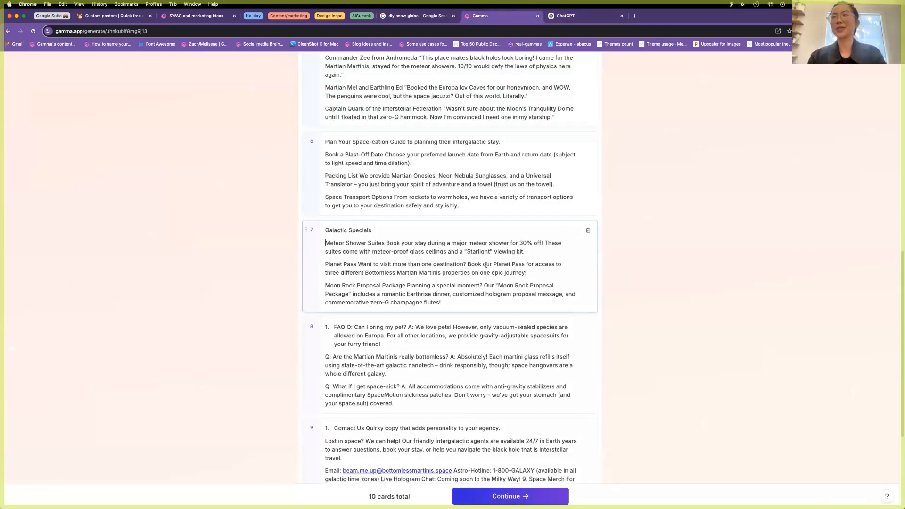
left_click(388, 328)
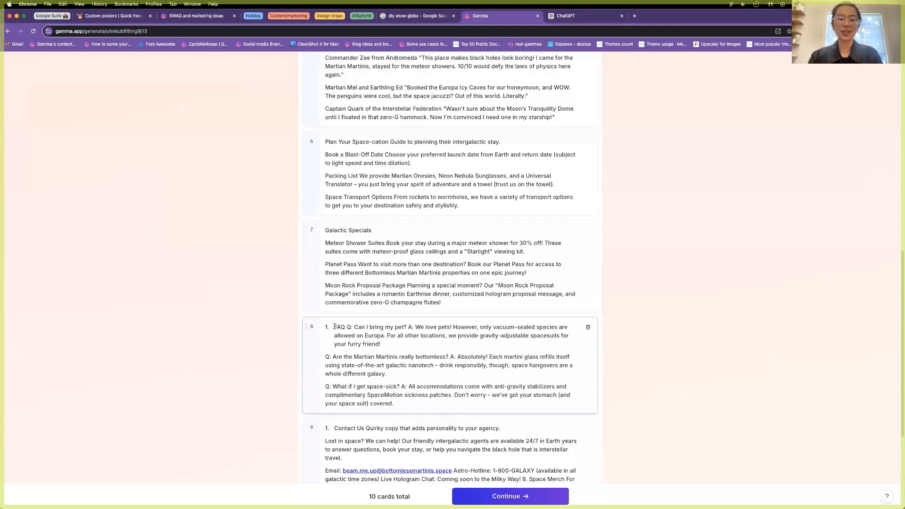
key("Return")
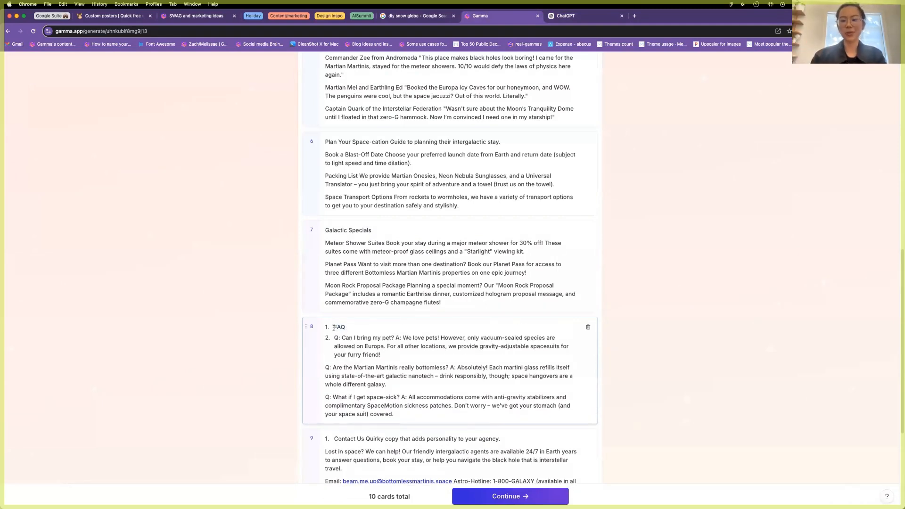
left_click(334, 328)
key("BackSpace")
key("BackSpace")
scroll(351, 306, "down", 5)
left_click(333, 258)
key("BackSpace")
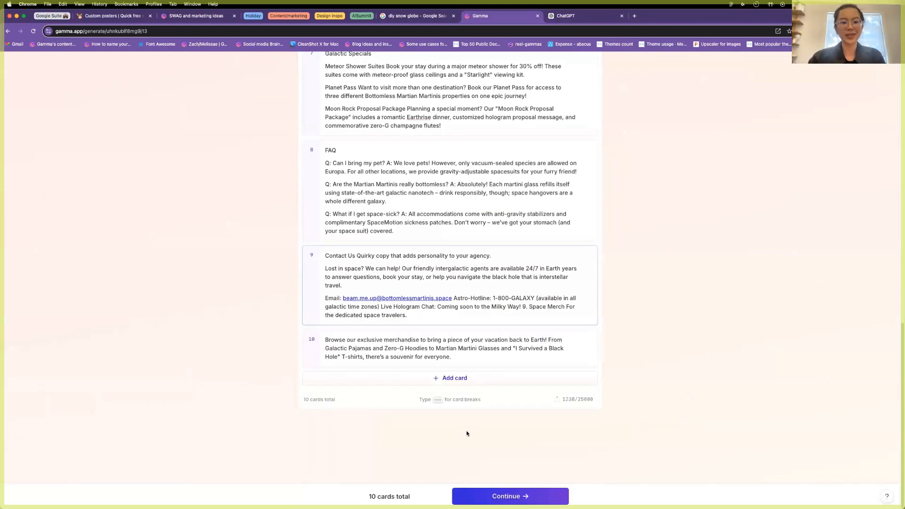
scroll(466, 433, "up", 20)
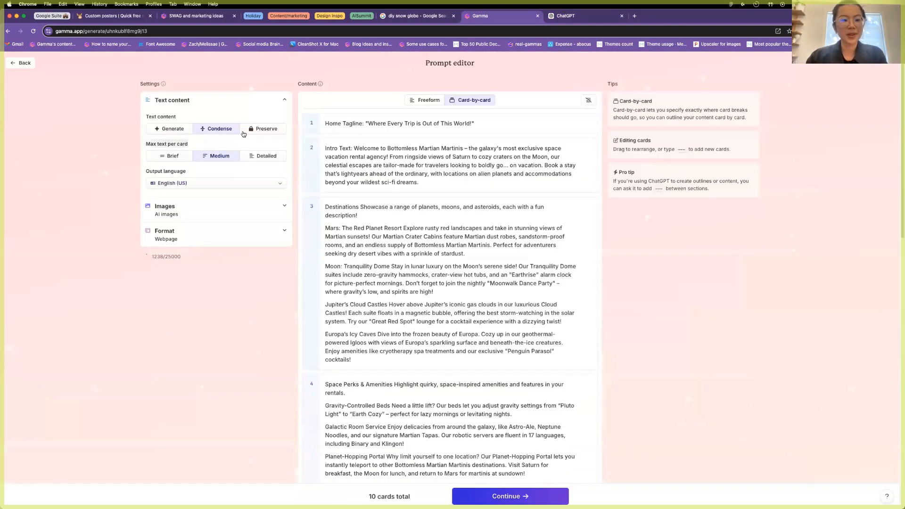
Set text content to Preserve, review the ten cards, and continue to the theme picker.
left_click(252, 129)
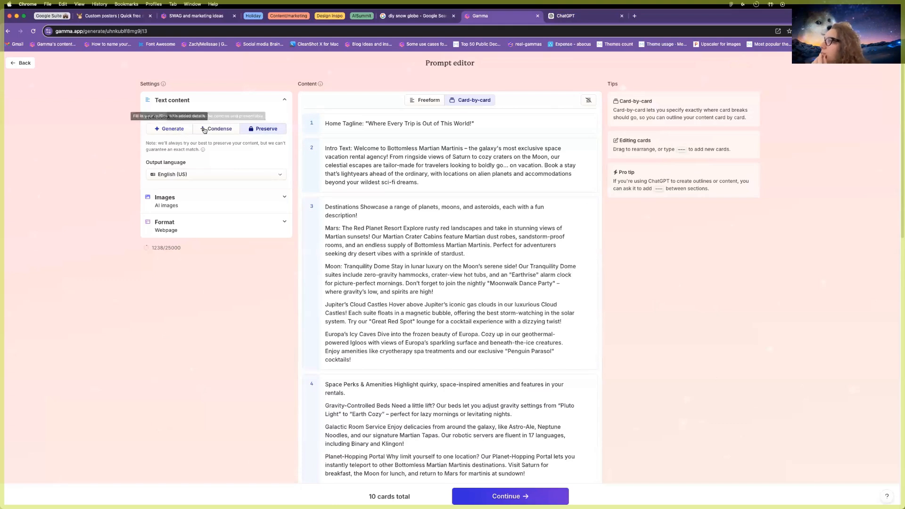
scroll(402, 283, "down", 5)
scroll(401, 278, "down", 3)
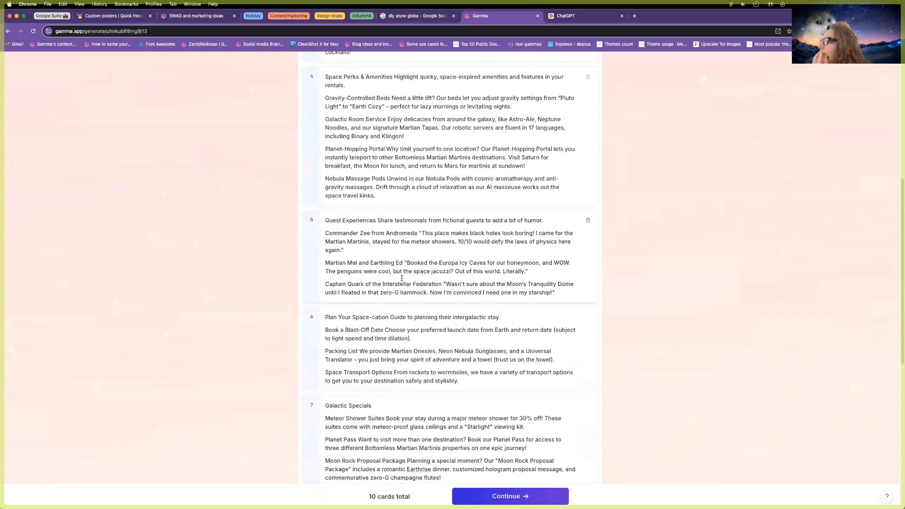
scroll(401, 282, "up", 7)
left_click(526, 496)
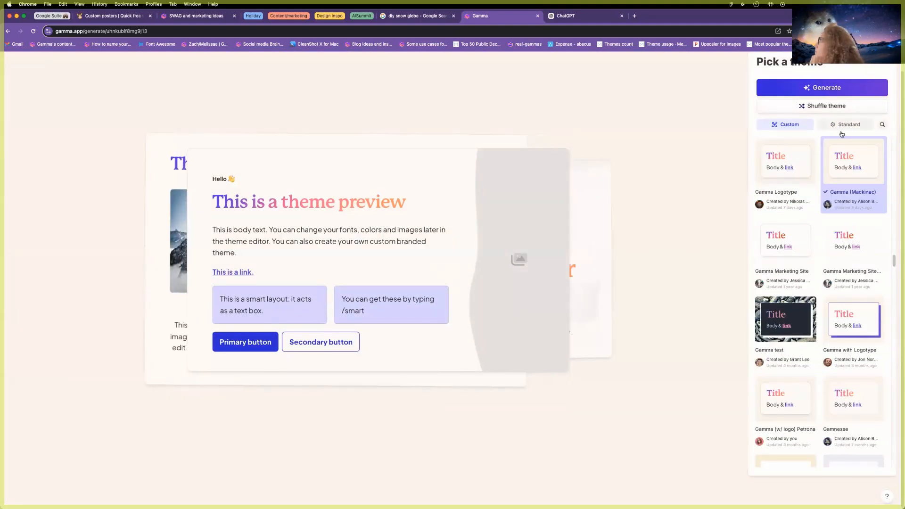
Show the Standard built-in themes and preview the page in the Nebulae theme.
left_click(843, 125)
scroll(816, 266, "up", 10)
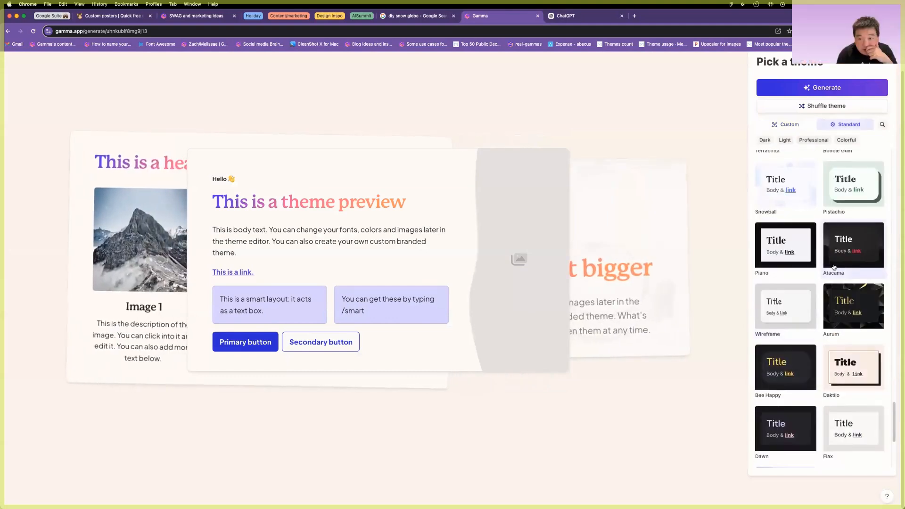
scroll(839, 290, "up", 3)
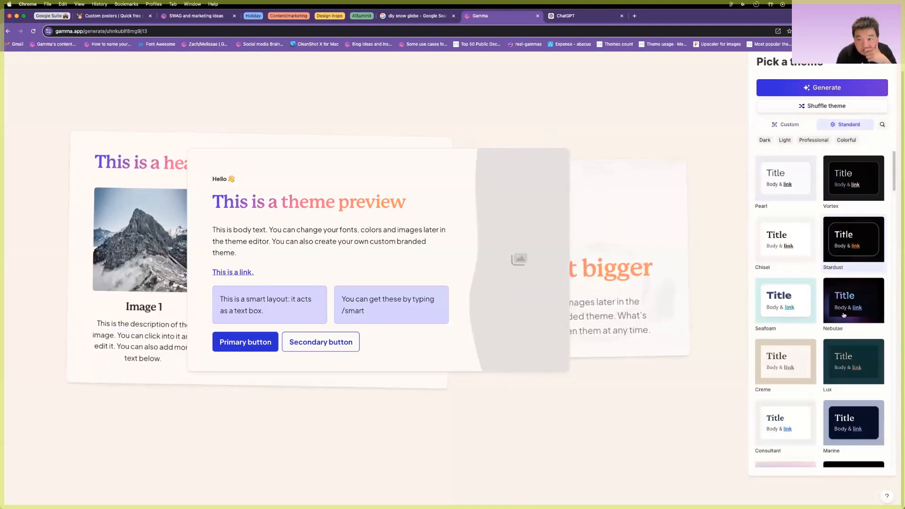
left_click(843, 309)
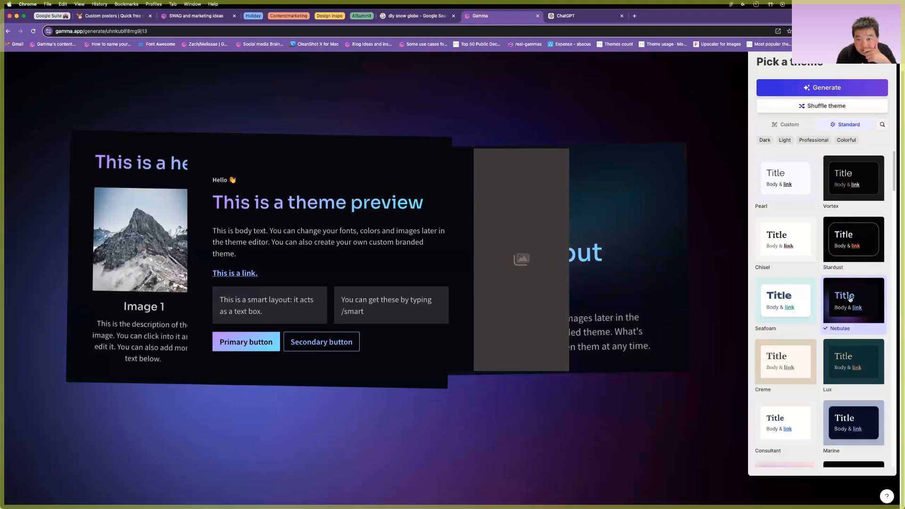
scroll(850, 299, "down", 15)
scroll(850, 298, "down", 10)
scroll(850, 299, "up", 3)
Compare the Aurora theme, then switch back to Nebulae.
left_click(781, 284)
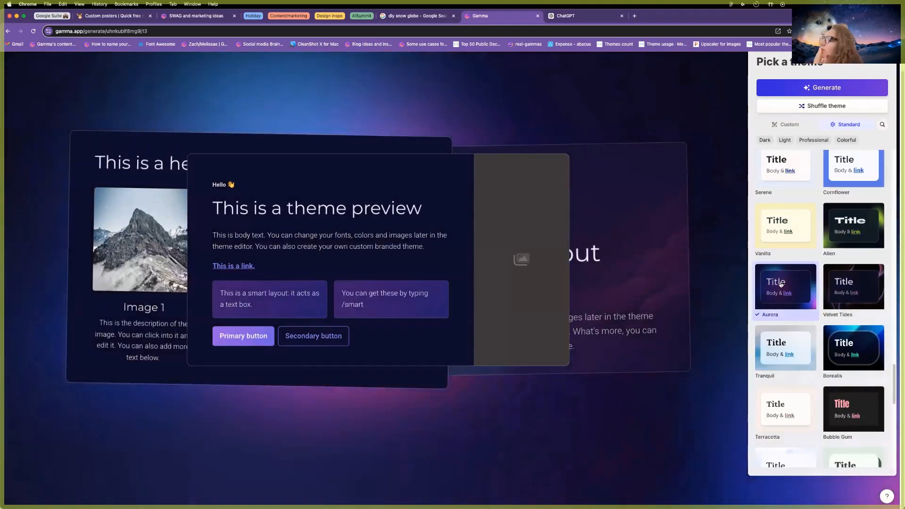
scroll(809, 305, "down", 1)
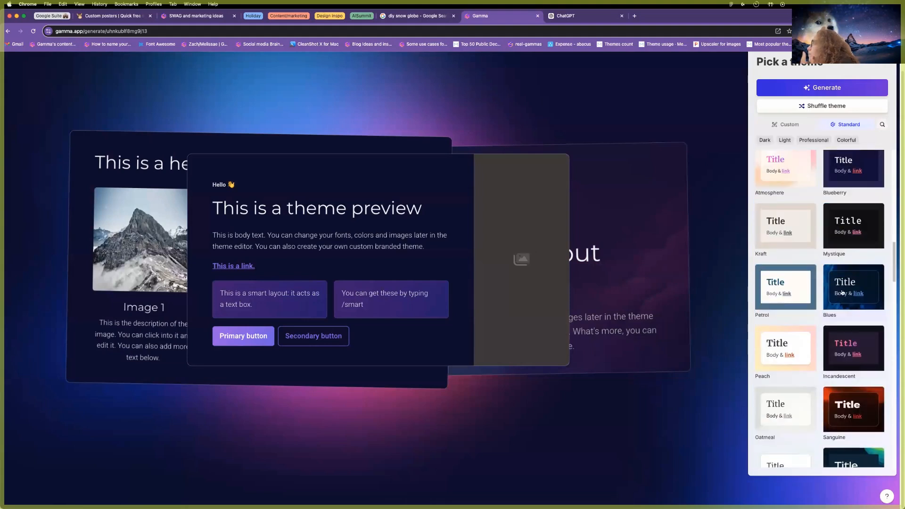
scroll(842, 300, "down", 6)
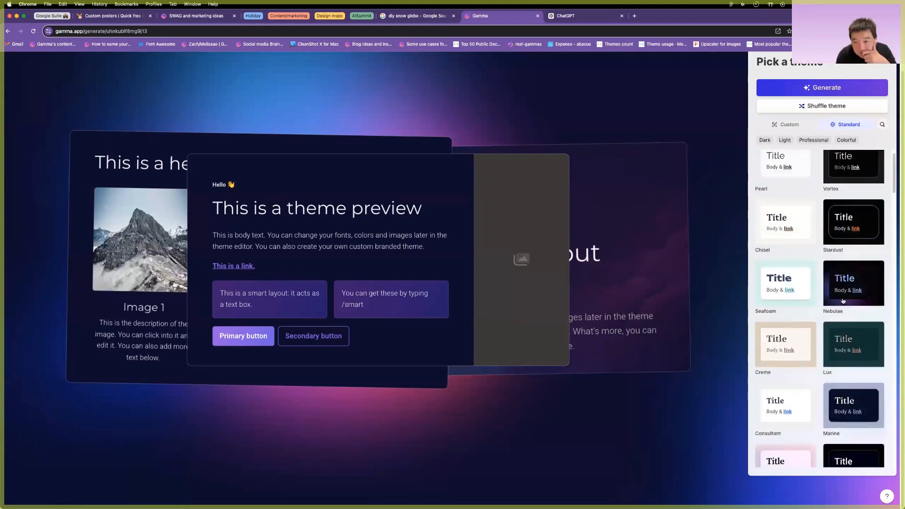
left_click(853, 313)
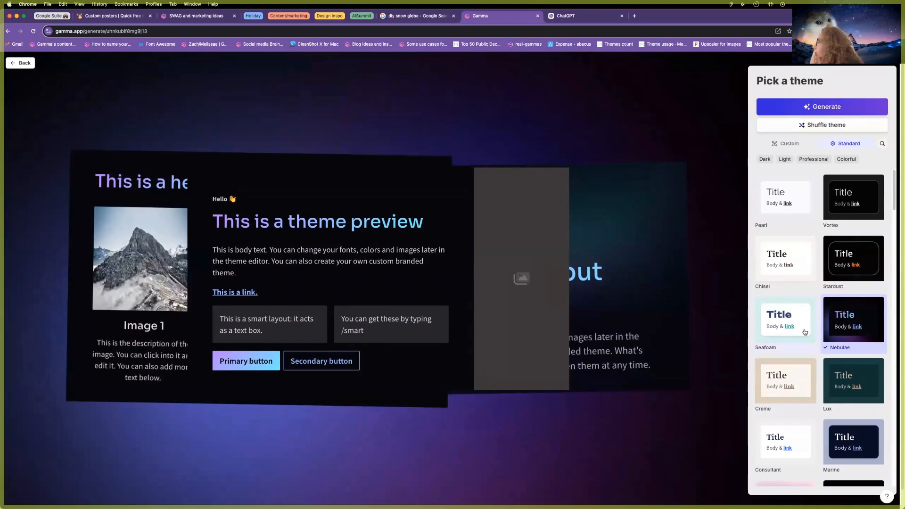
scroll(805, 332, "down", 15)
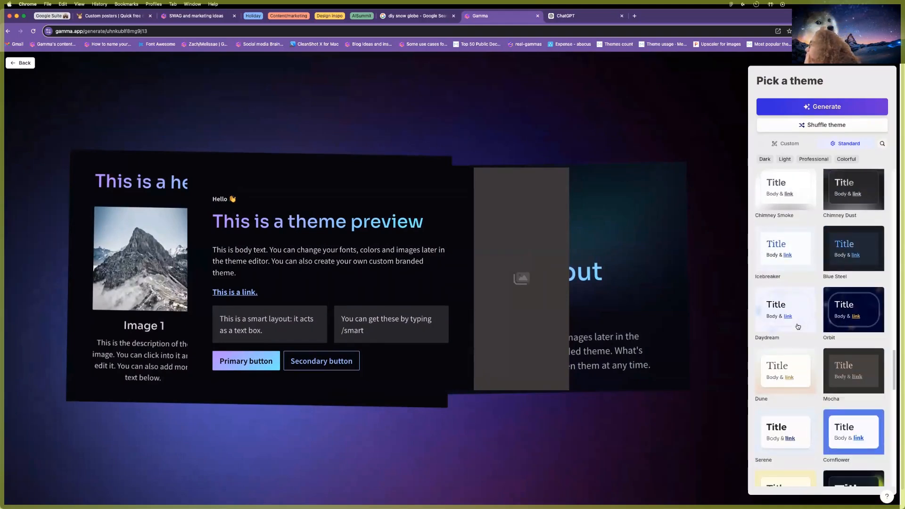
scroll(798, 327, "down", 5)
Preview Aurora once more, then settle on Nebulae and generate the webpage.
left_click(798, 326)
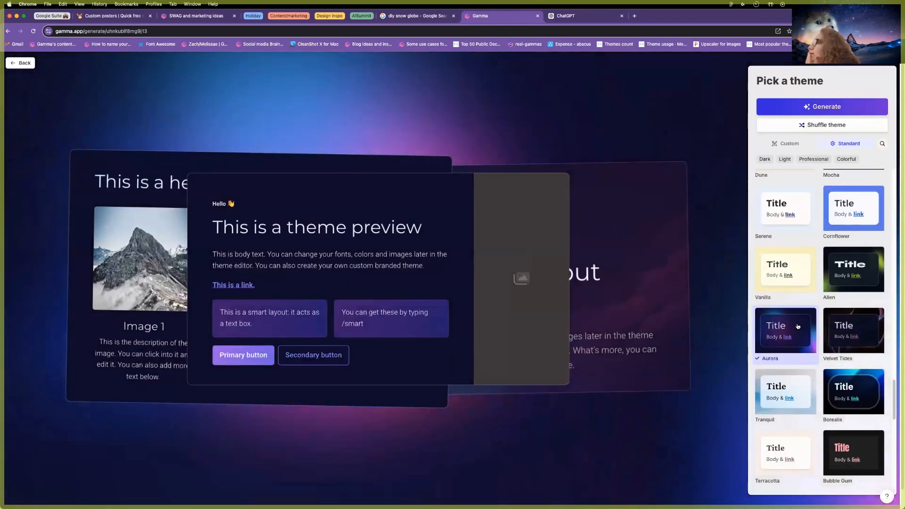
scroll(798, 326, "down", 10)
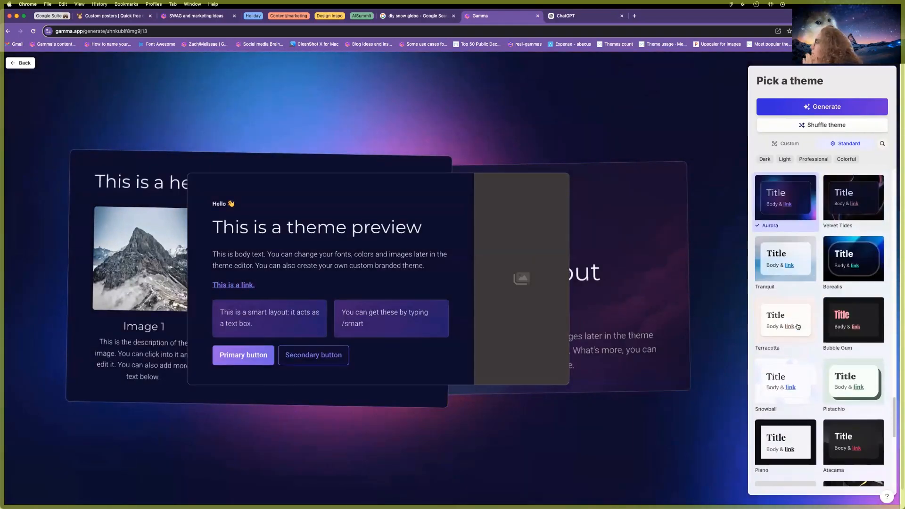
scroll(798, 326, "down", 3)
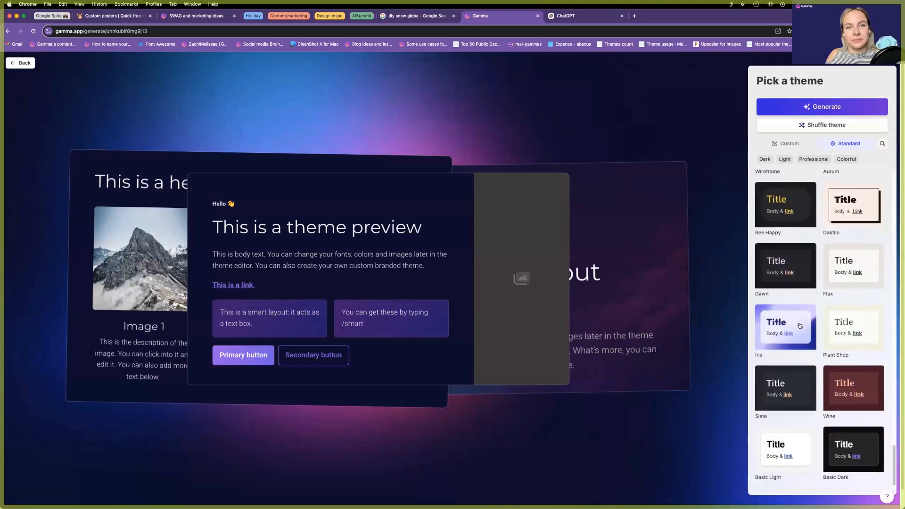
scroll(800, 326, "up", 15)
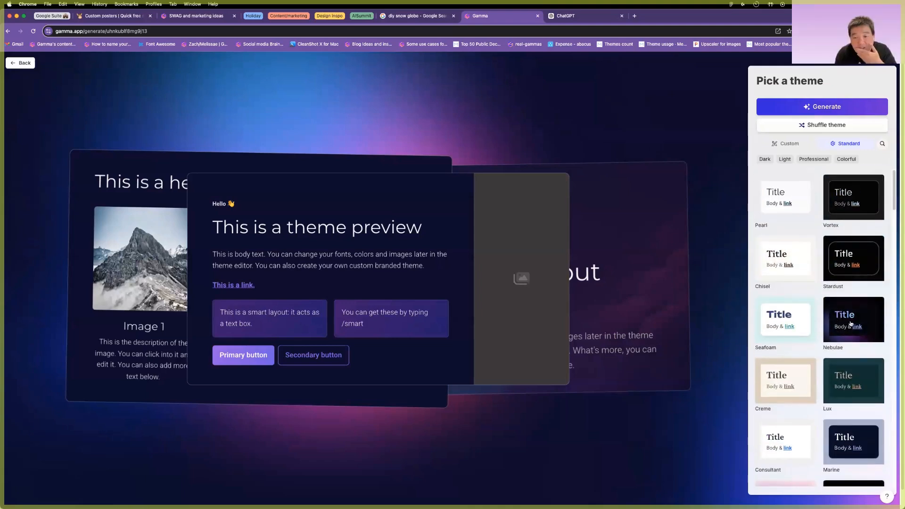
left_click(853, 319)
left_click(822, 107)
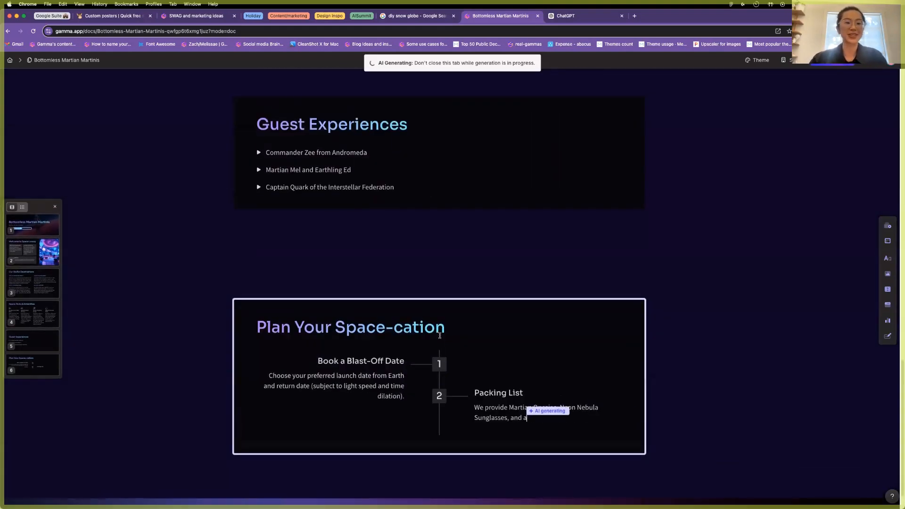
Scroll the cards while generation finishes through FAQ, Contact Us and Space Merchandise.
scroll(425, 306, "up", 15)
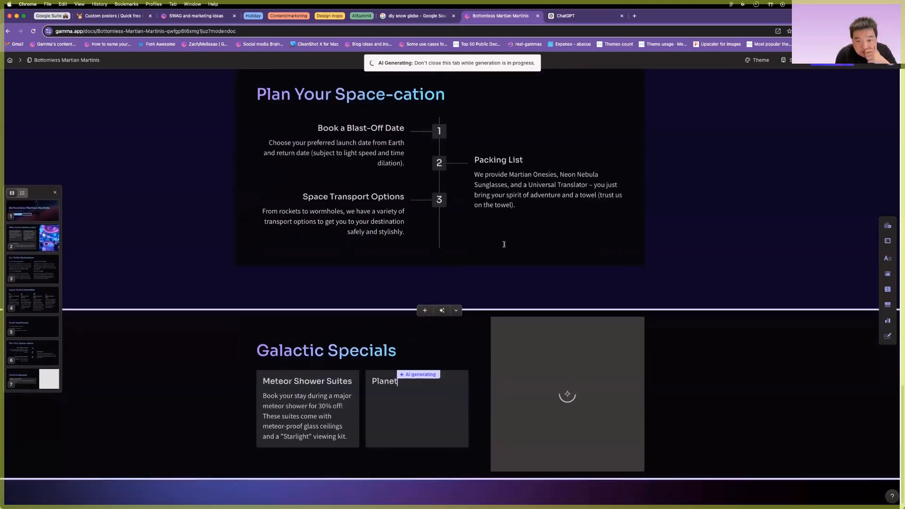
scroll(501, 248, "up", 20)
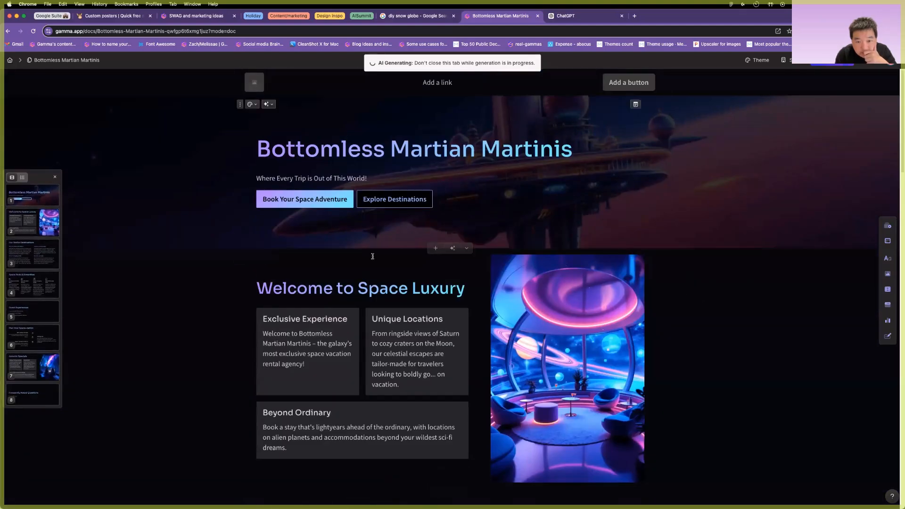
scroll(461, 256, "down", 15)
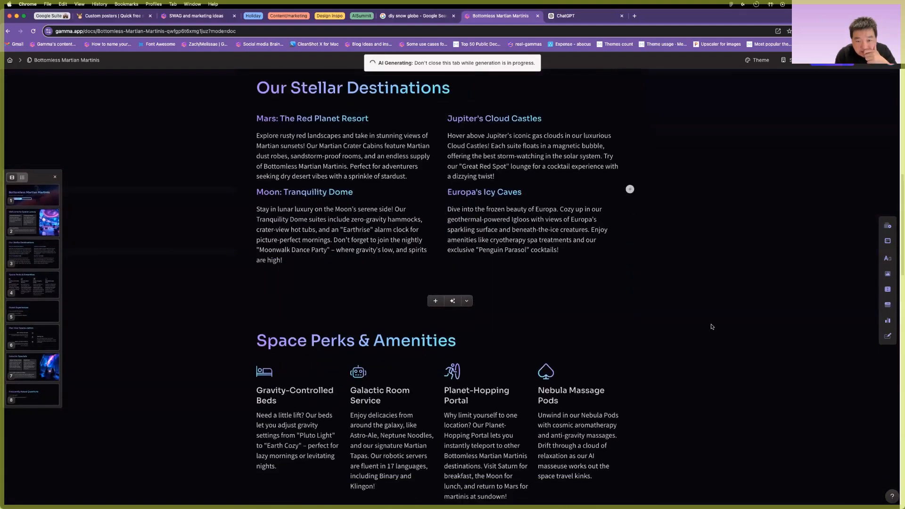
scroll(712, 327, "down", 15)
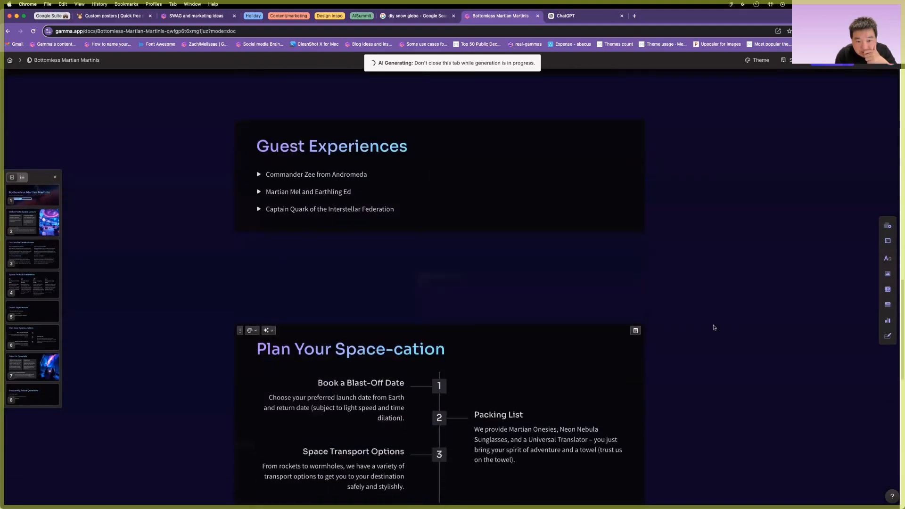
scroll(714, 327, "down", 9)
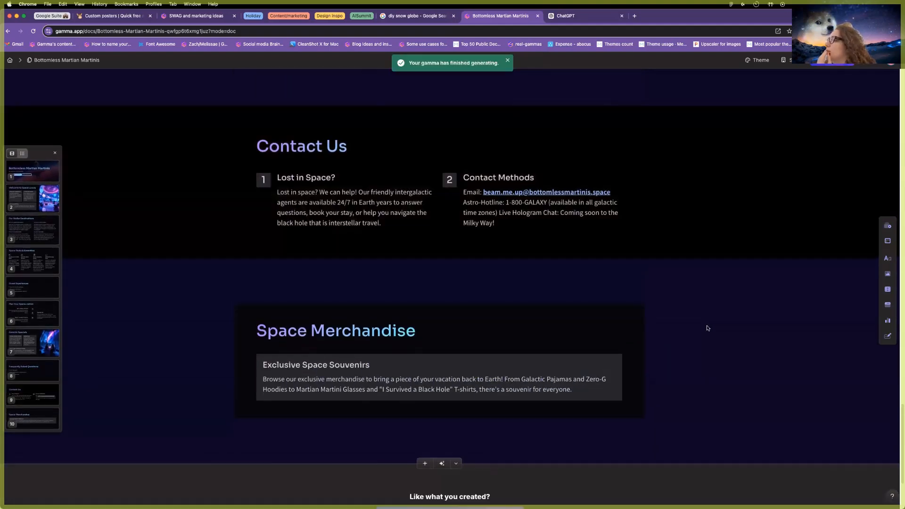
scroll(371, 288, "up", 20)
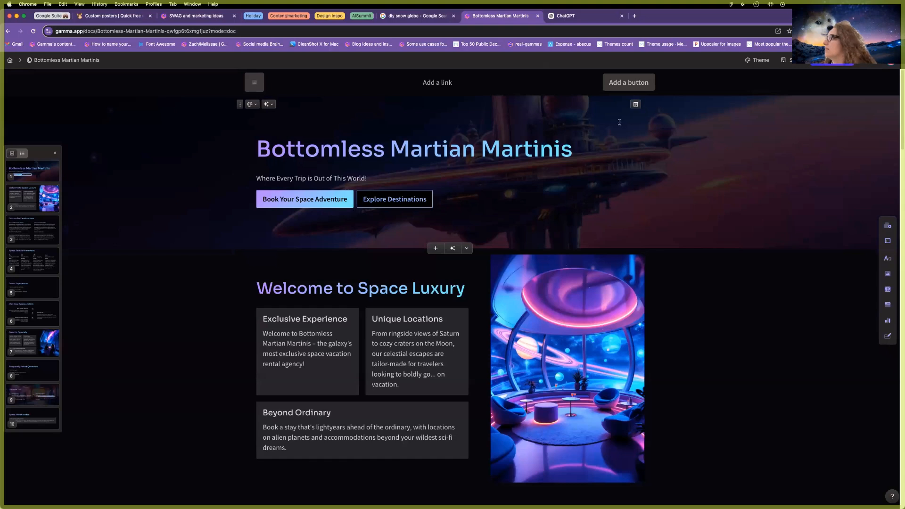
Generate header logo images, then regenerate them with the image Style set to Theme.
left_click(255, 84)
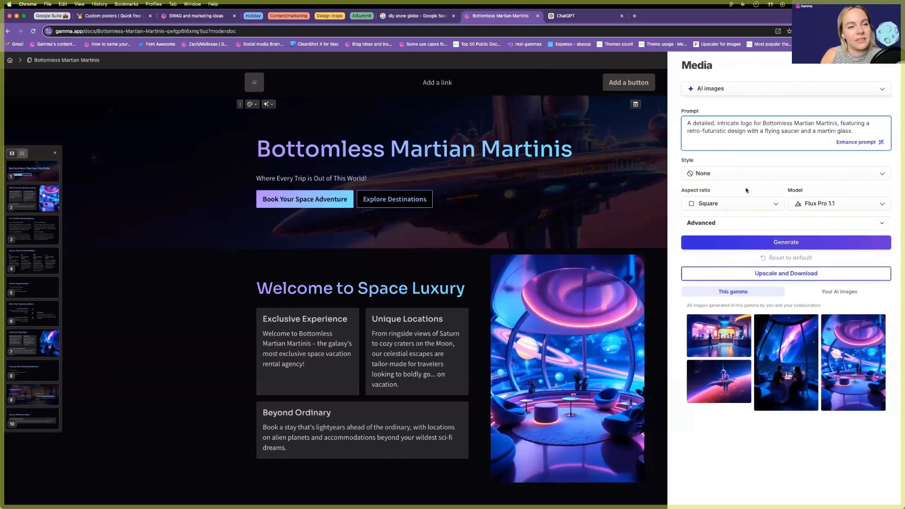
left_click(731, 243)
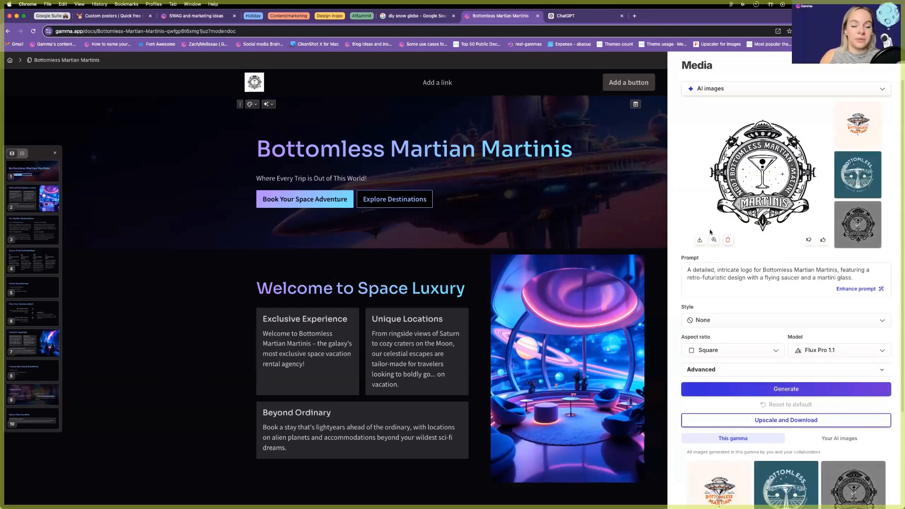
left_click(733, 370)
left_click(724, 320)
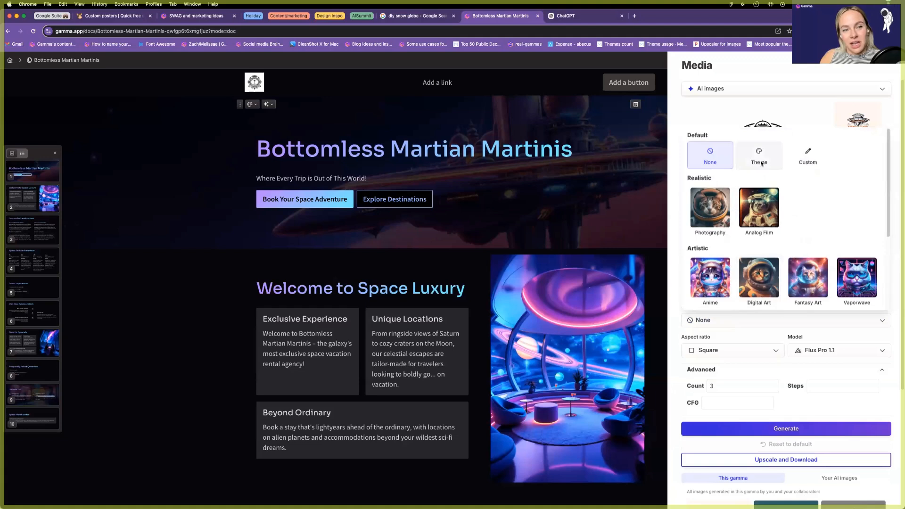
left_click(760, 160)
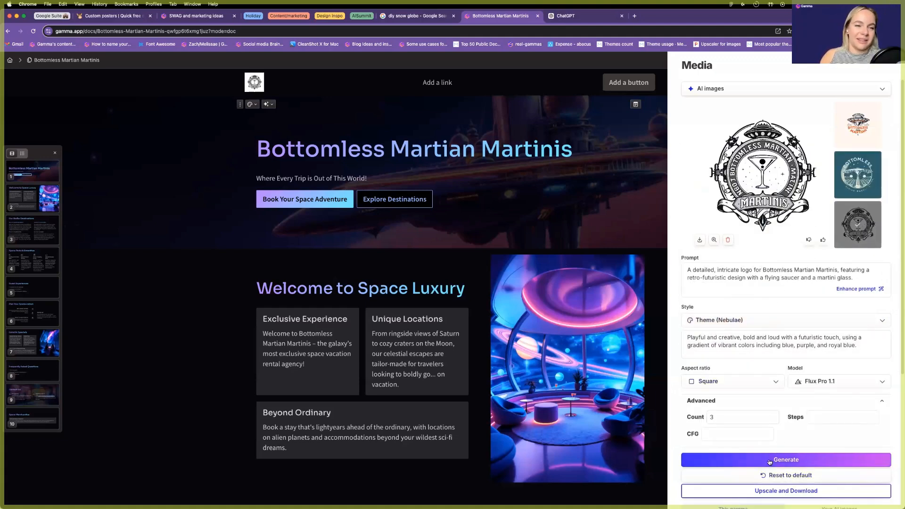
left_click(770, 460)
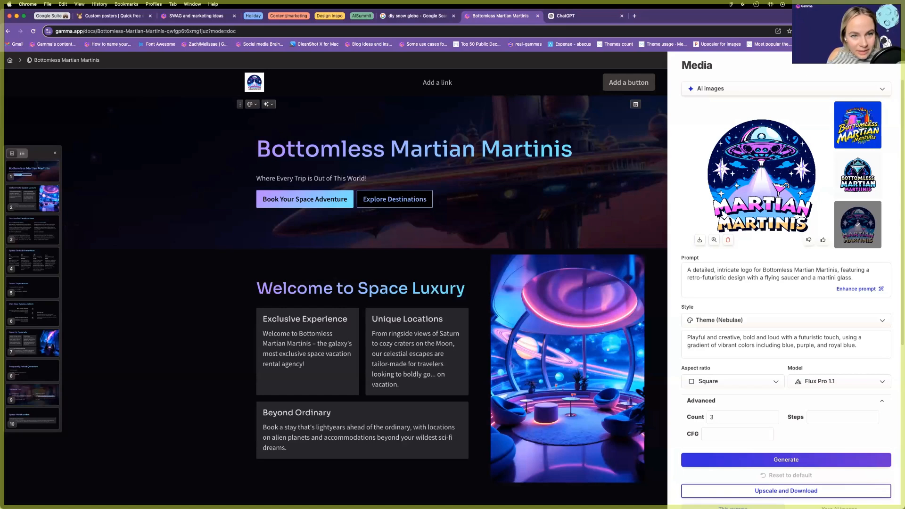
Copy the chosen Martian Martinis logo image from its enlarged view.
left_click(714, 240)
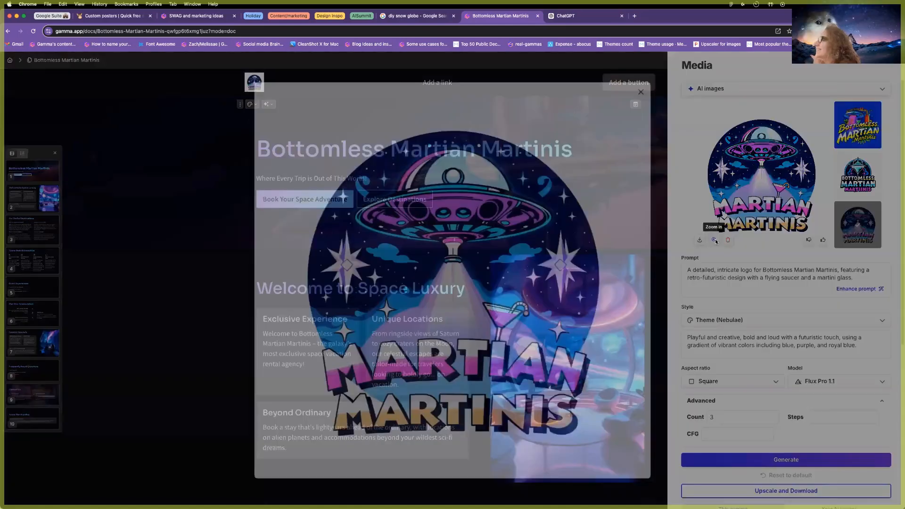
right_click(464, 221)
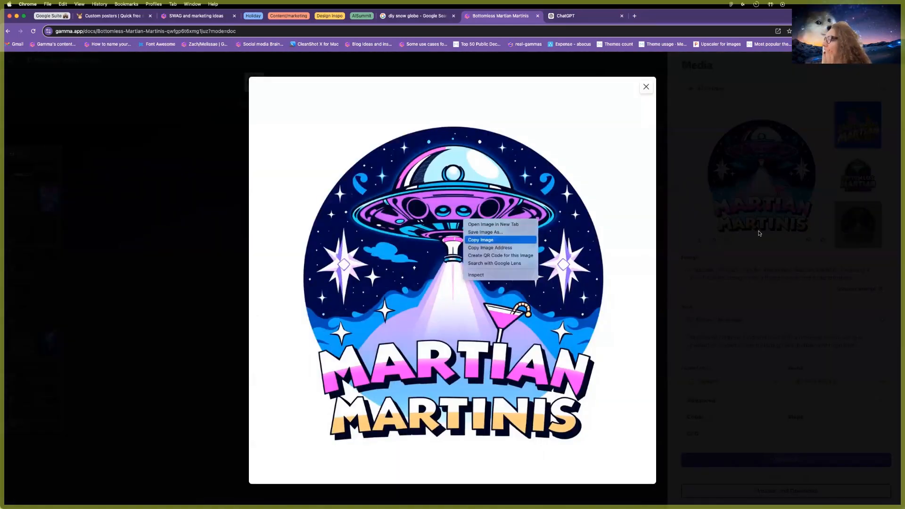
left_click(758, 230)
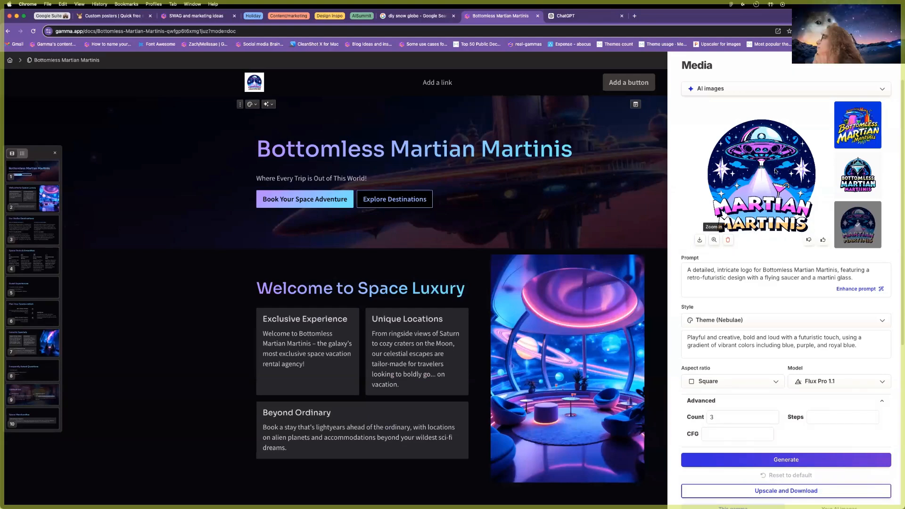
Paste the logo image with Cmd+V after the Bottomless Martian Martinis title.
left_click(581, 152)
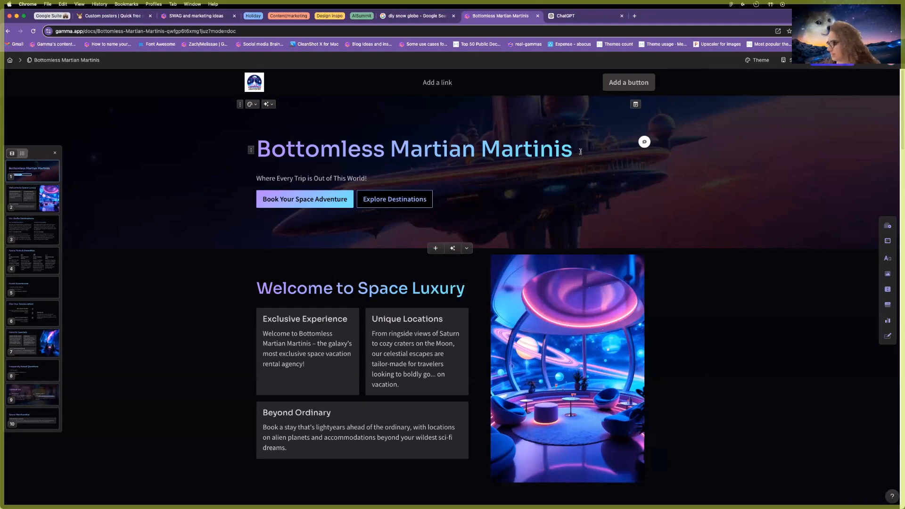
key("super+v")
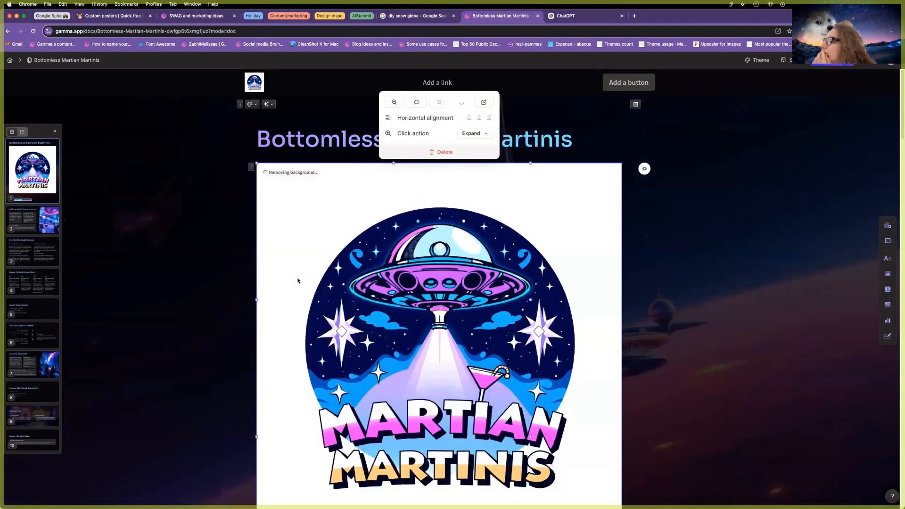
scroll(337, 239, "down", 2)
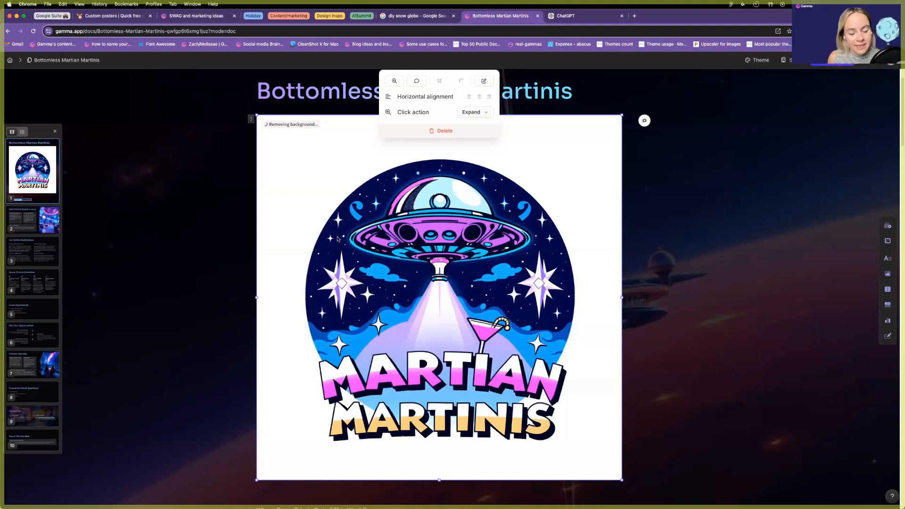
scroll(453, 329, "down", 3)
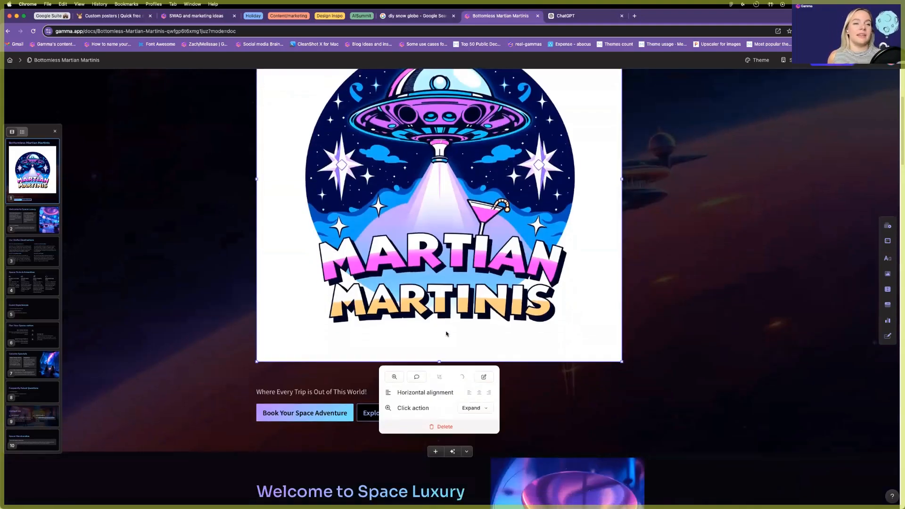
scroll(447, 331, "up", 5)
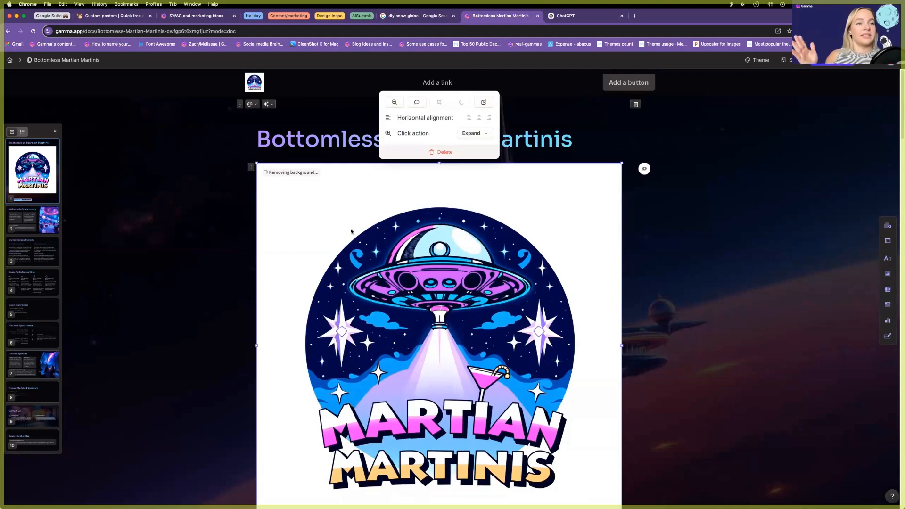
scroll(366, 232, "down", 3)
scroll(360, 235, "down", 10)
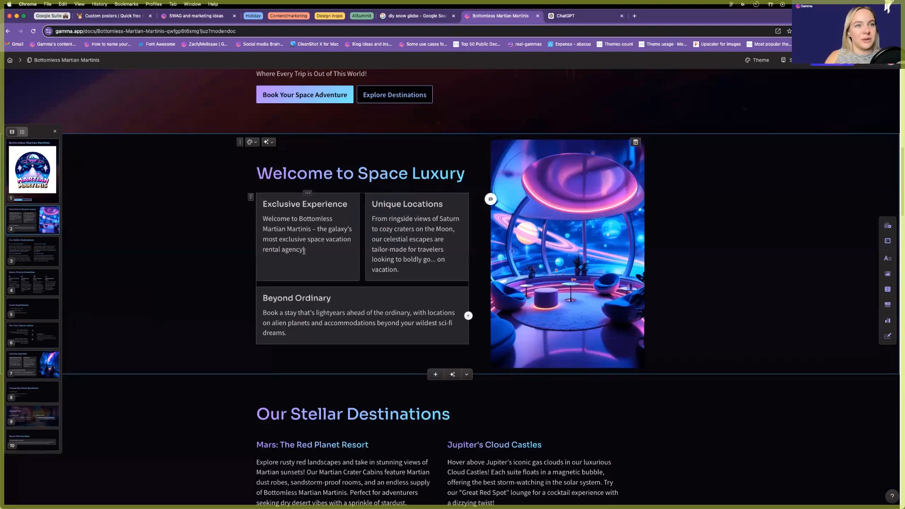
scroll(235, 319, "down", 5)
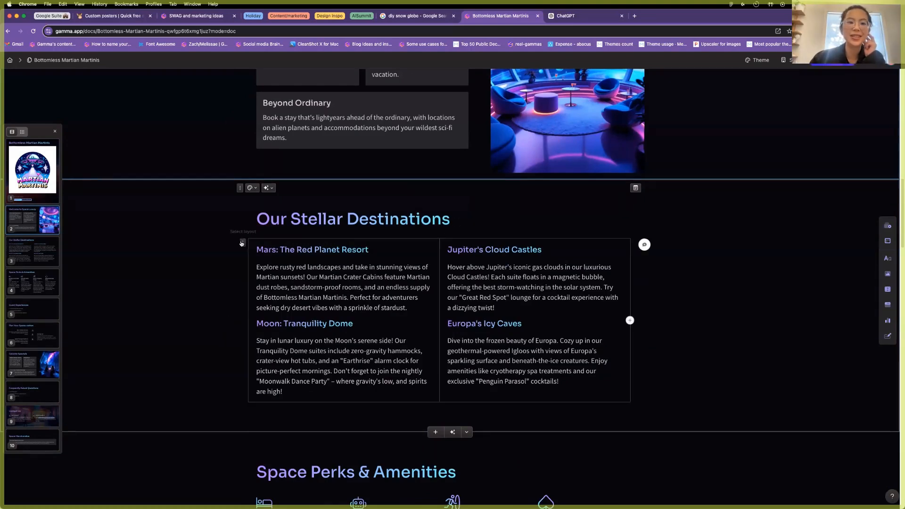
Ask AI to make the destinations an images-and-text smart layout, then revert to Original.
left_click(242, 243)
left_click(268, 187)
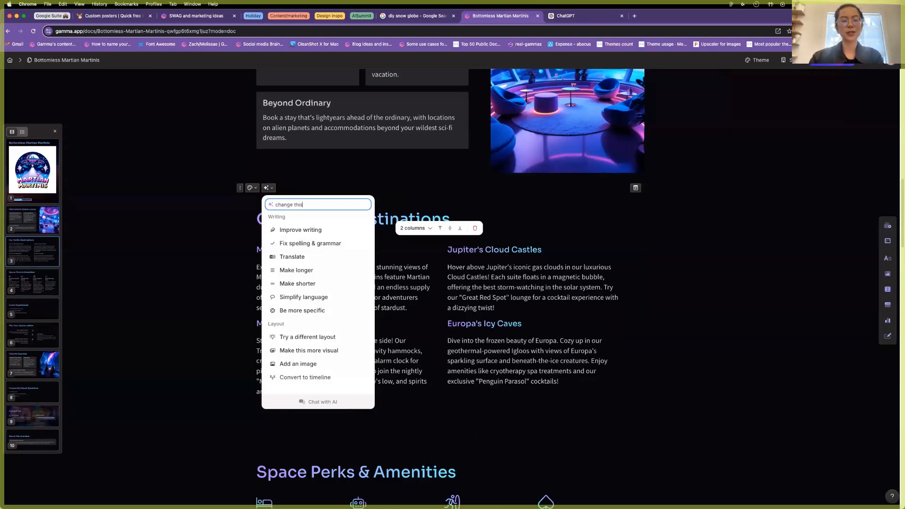
type("change this into images a")
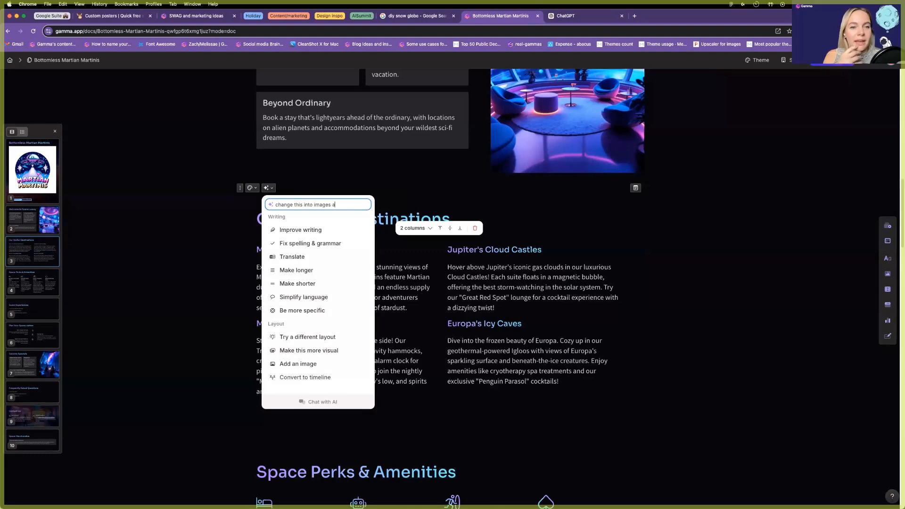
type("nd text smart layout")
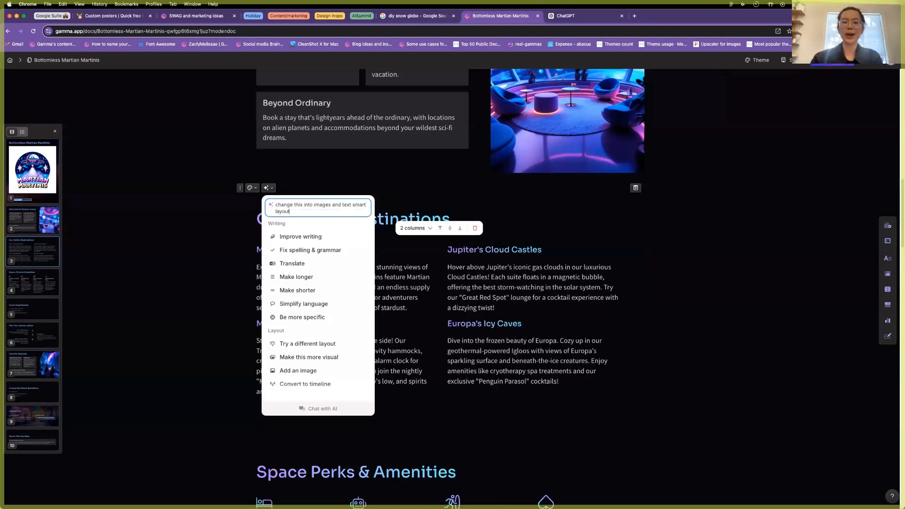
key("Return")
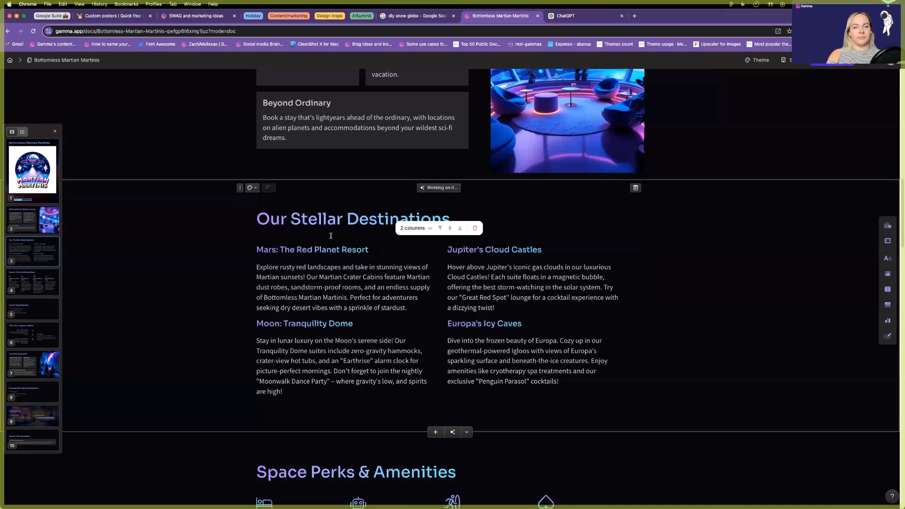
scroll(331, 235, "down", 1)
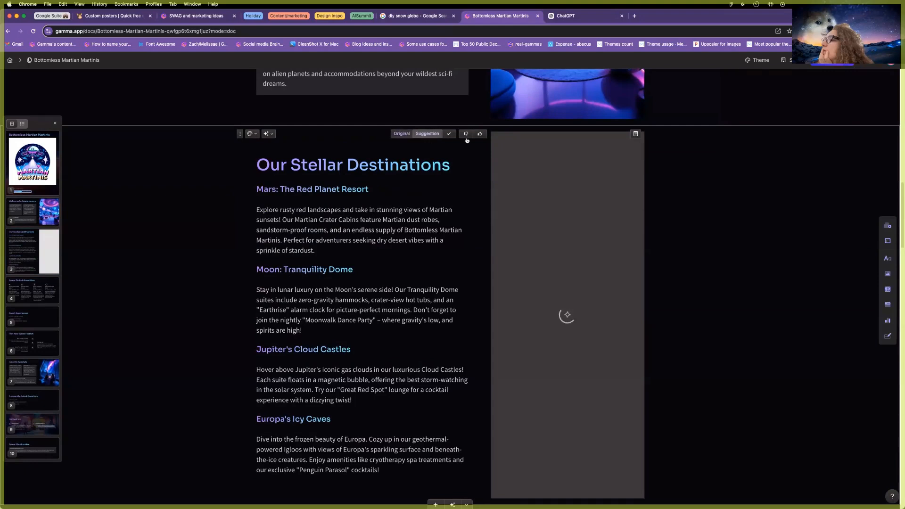
left_click(401, 134)
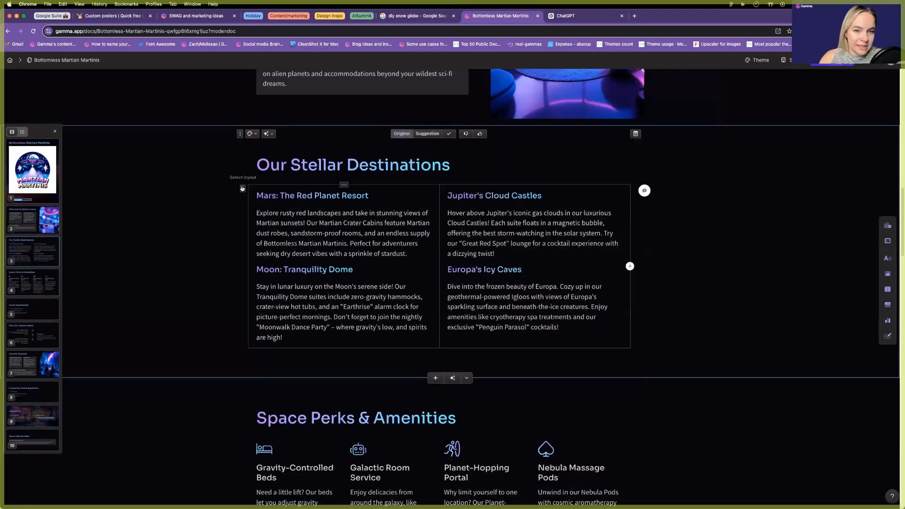
Select all the destinations text and visualize it as a timeline.
left_click(272, 197)
key("super+a")
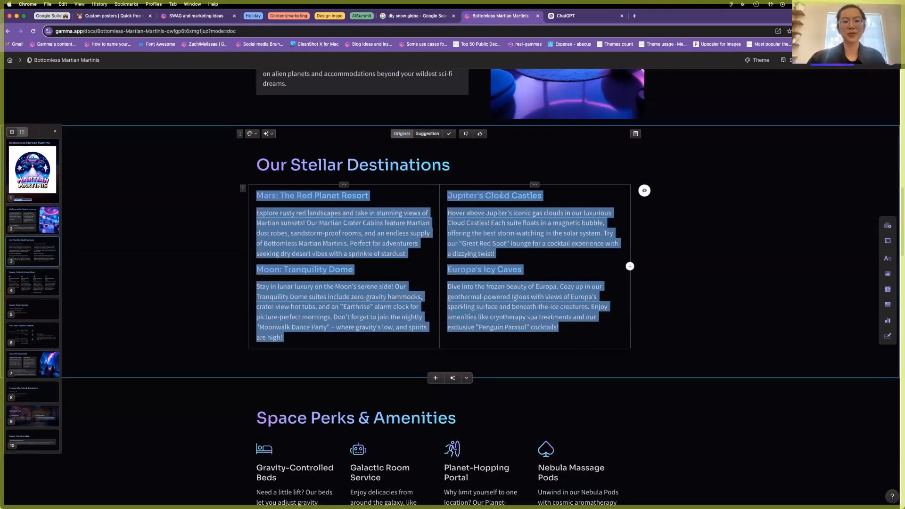
left_click(457, 180)
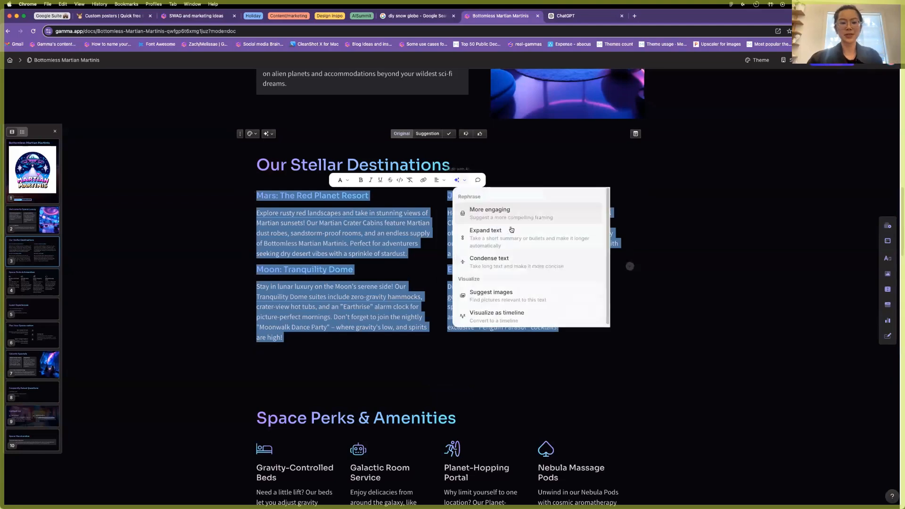
left_click(508, 313)
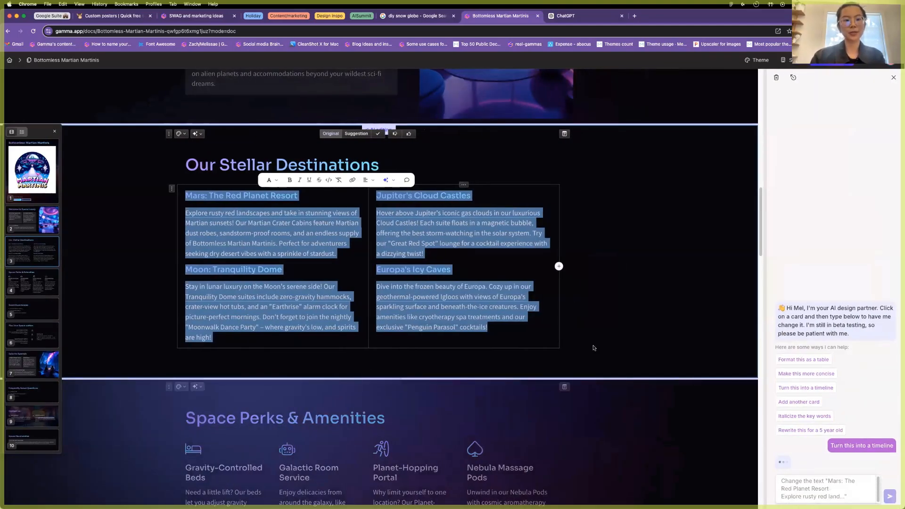
scroll(510, 299, "up", 3)
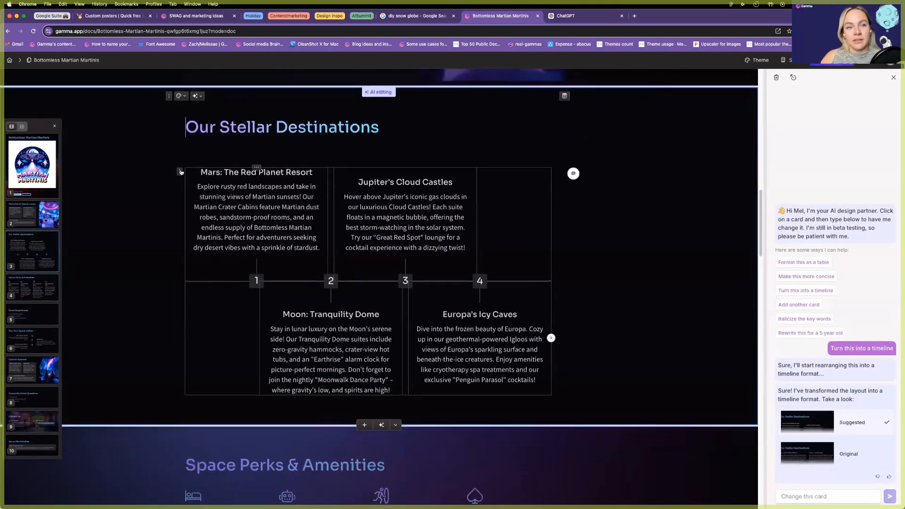
Change the layout to Images with text with Small columns, four across.
left_click(297, 162)
left_click(356, 158)
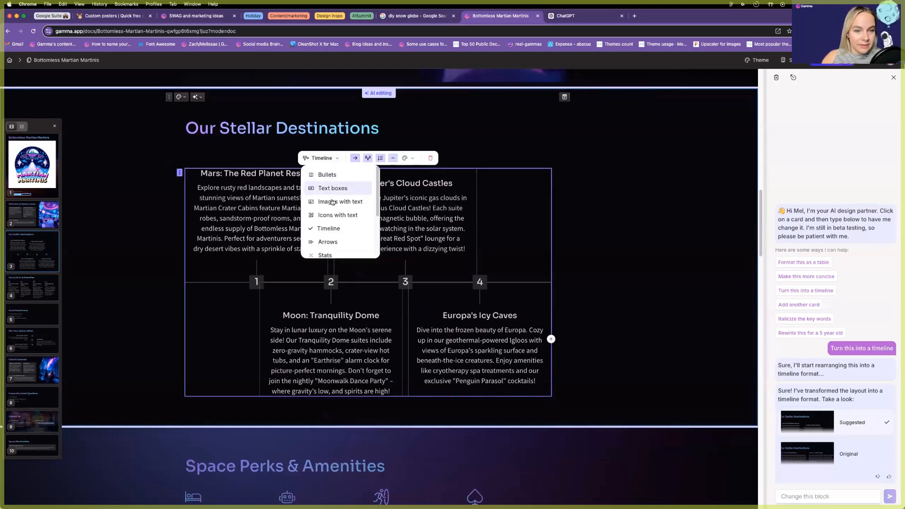
left_click(330, 201)
left_click_drag(350, 158, 400, 158)
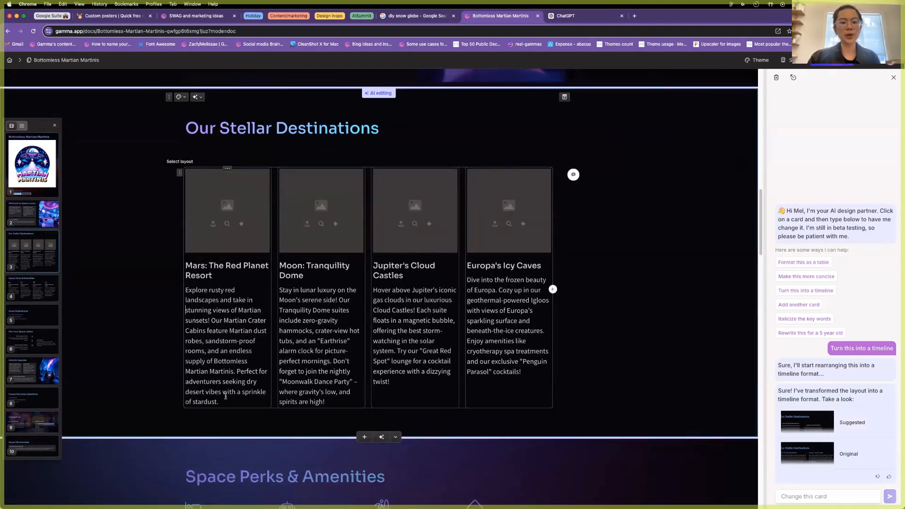
left_click_drag(217, 402, 185, 290)
Generate pictures for the Mars and Moon cards, enhancing the Moon prompt first.
left_click(242, 224)
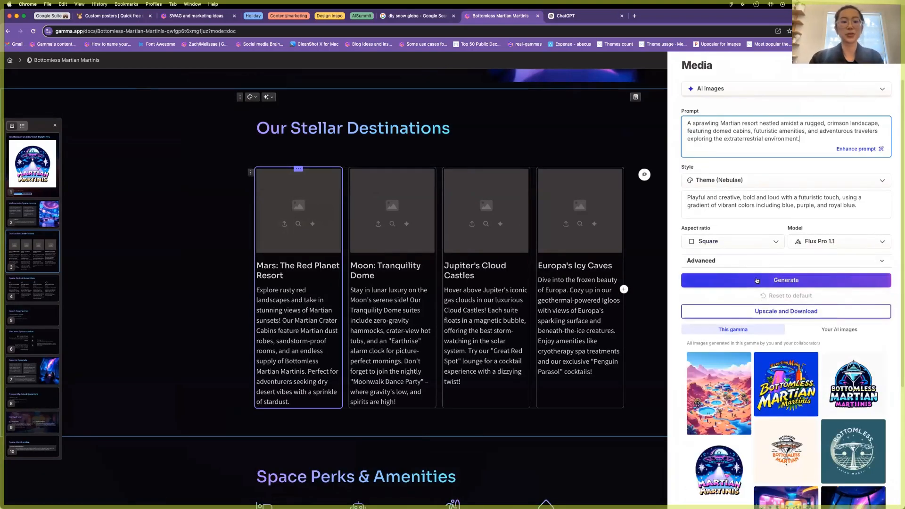
left_click(757, 281)
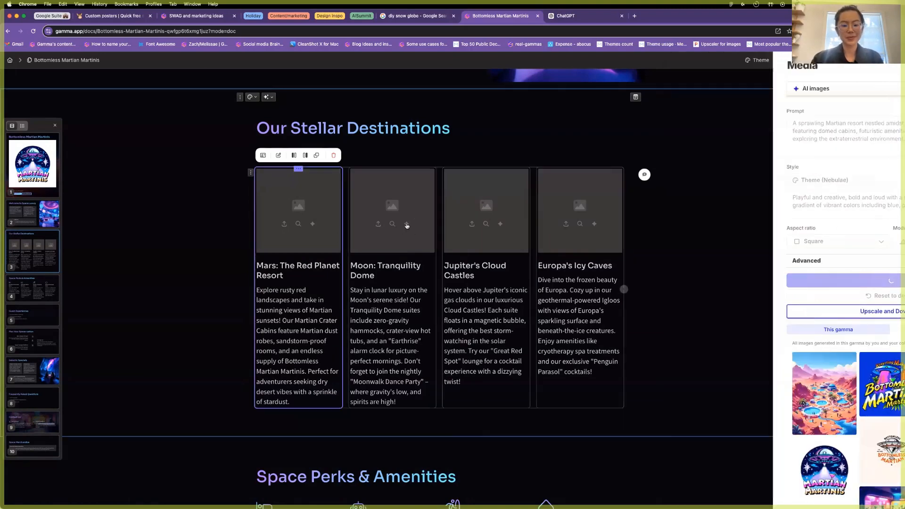
left_click(406, 223)
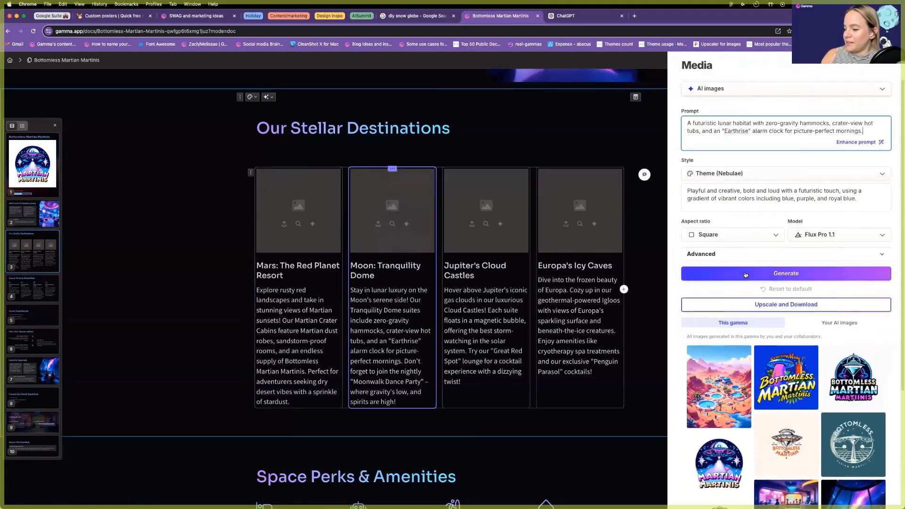
left_click(746, 275)
left_click(488, 219)
scroll(487, 220, "up", 7)
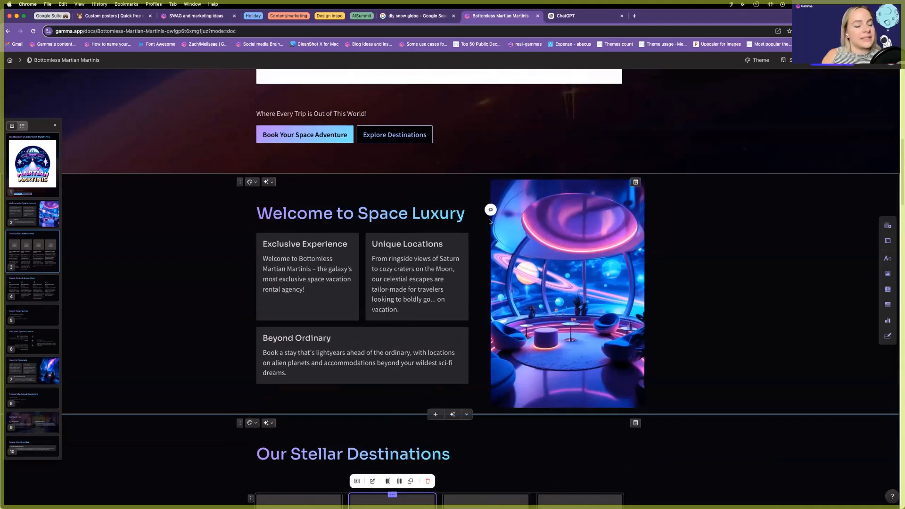
Screenshot the enlarged Martian Martinis logo with Cmd+Shift+4 and drop it onto the page.
scroll(487, 220, "up", 10)
double_click(296, 199)
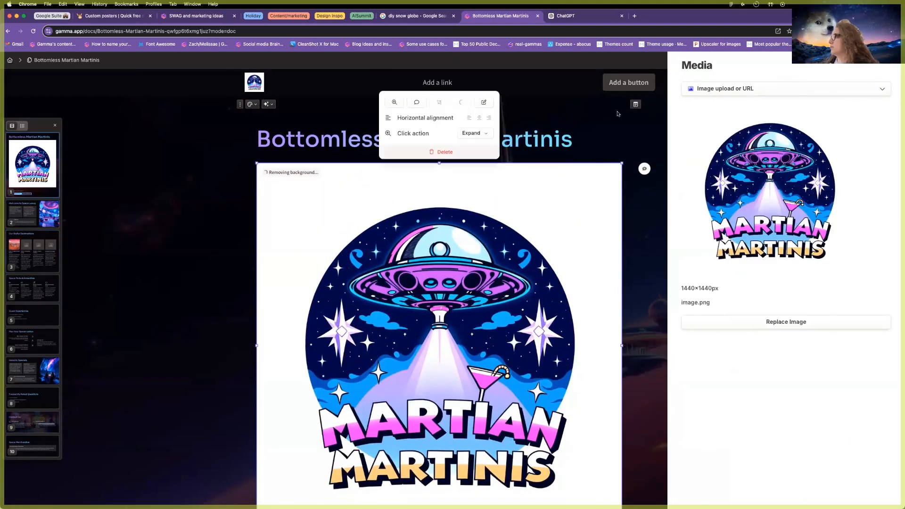
left_click(394, 102)
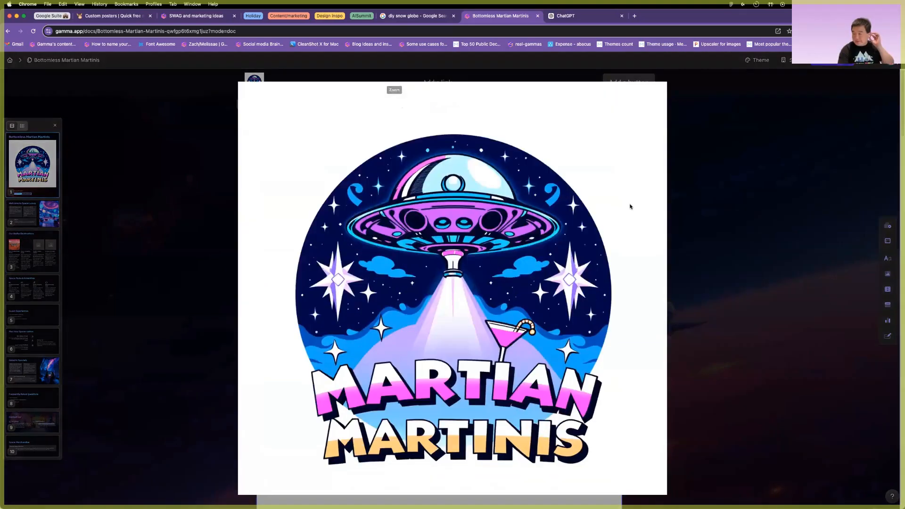
key("super+shift+4")
left_click_drag(649, 108, 266, 479)
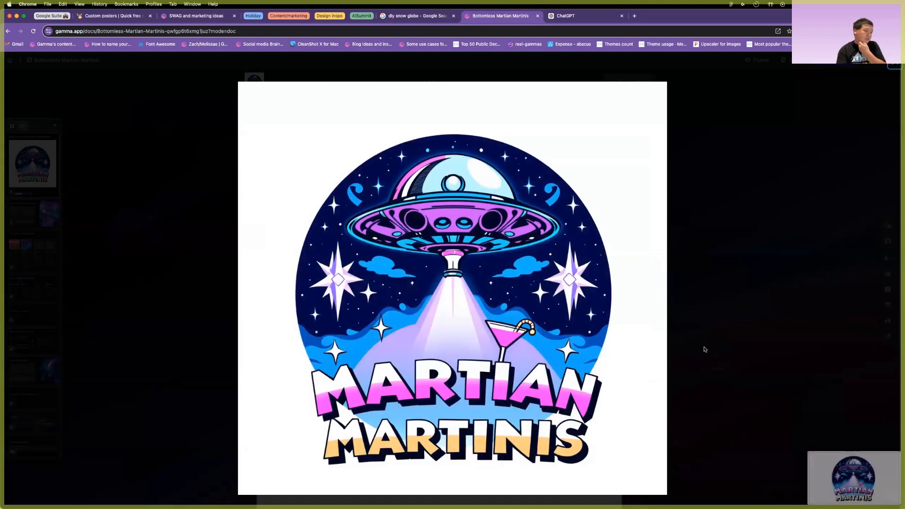
left_click(705, 350)
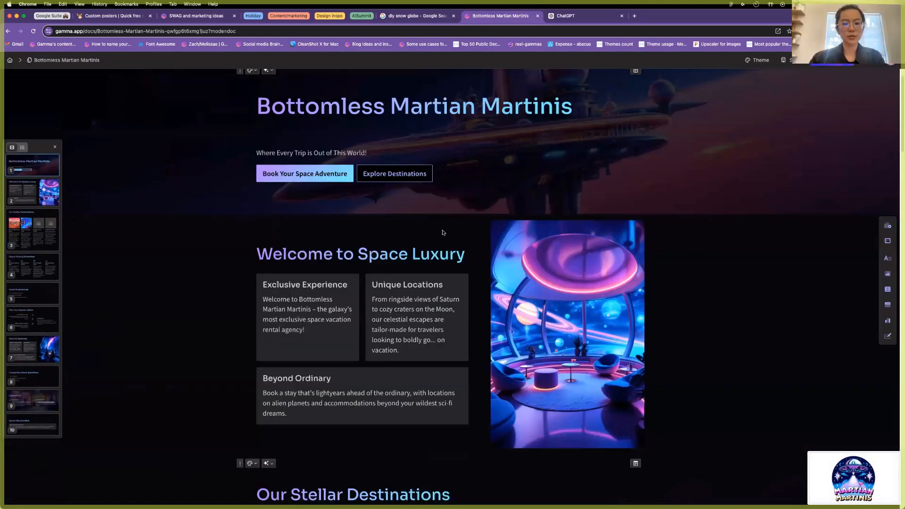
left_click_drag(848, 478, 307, 125)
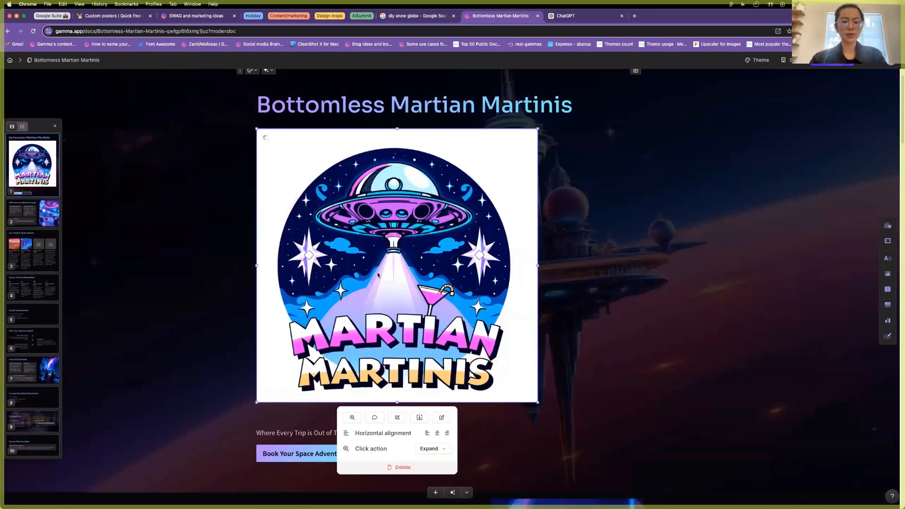
scroll(522, 274, "down", 12)
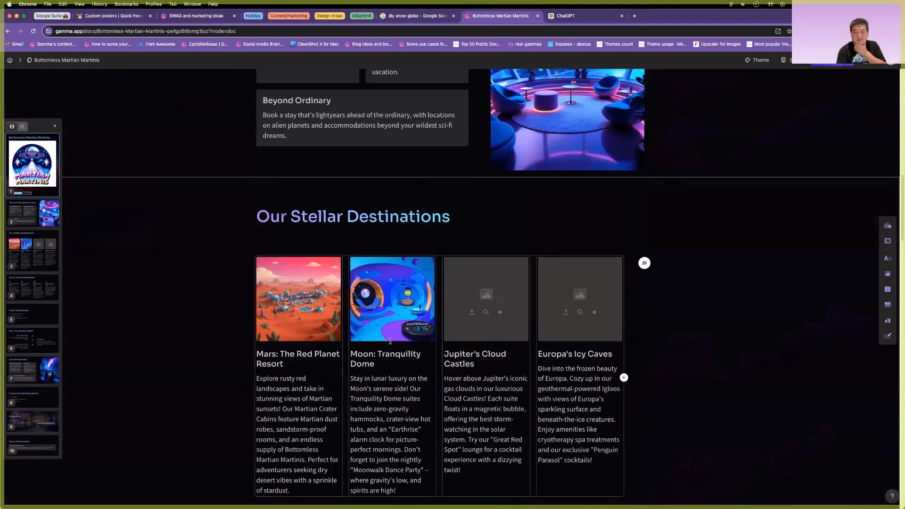
Generate a Photography-style image for the Jupiter's Cloud Castles card.
left_click(498, 298)
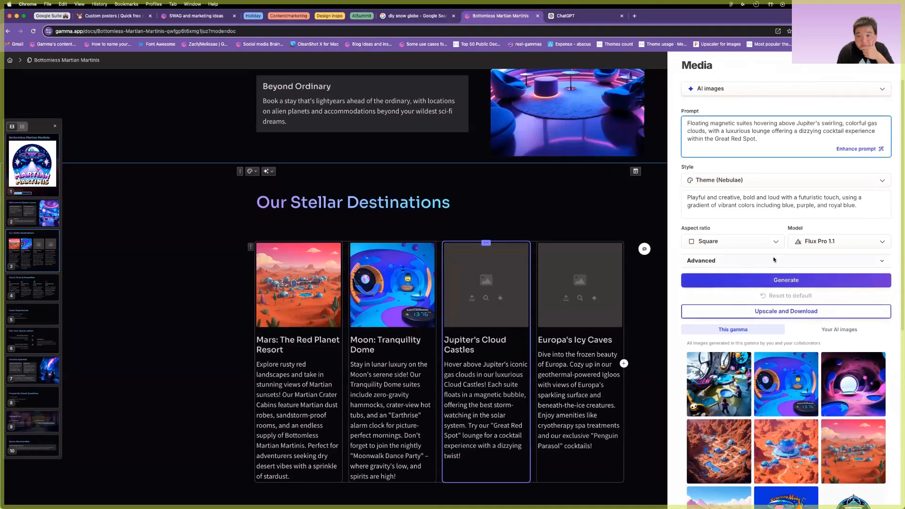
left_click(720, 185)
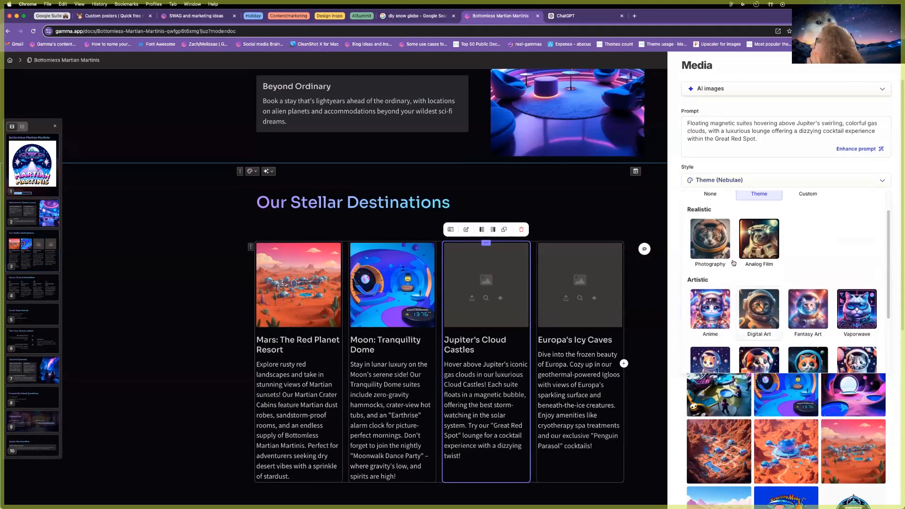
left_click(728, 182)
left_click(728, 202)
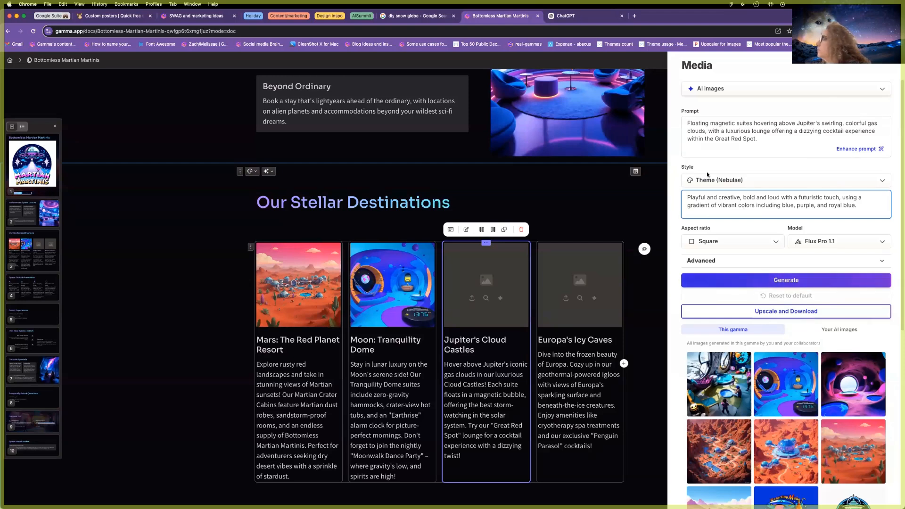
left_click(707, 179)
left_click(709, 262)
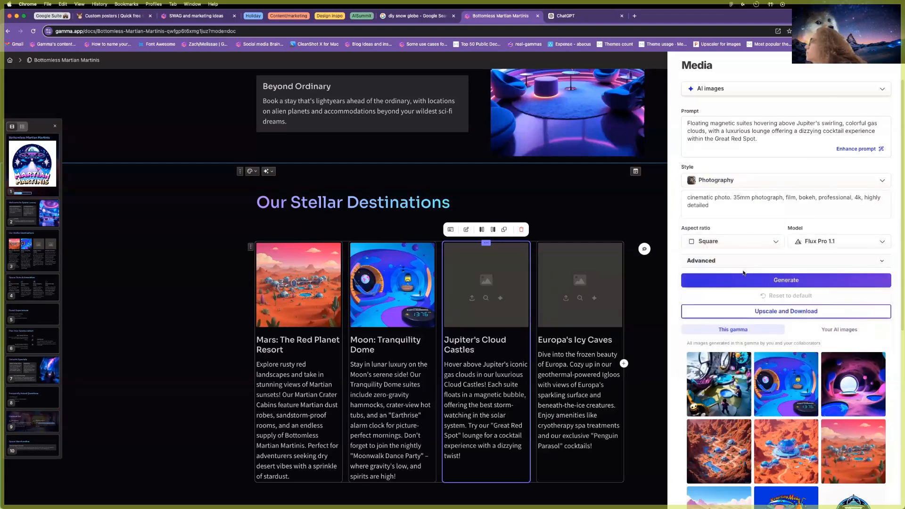
left_click(743, 278)
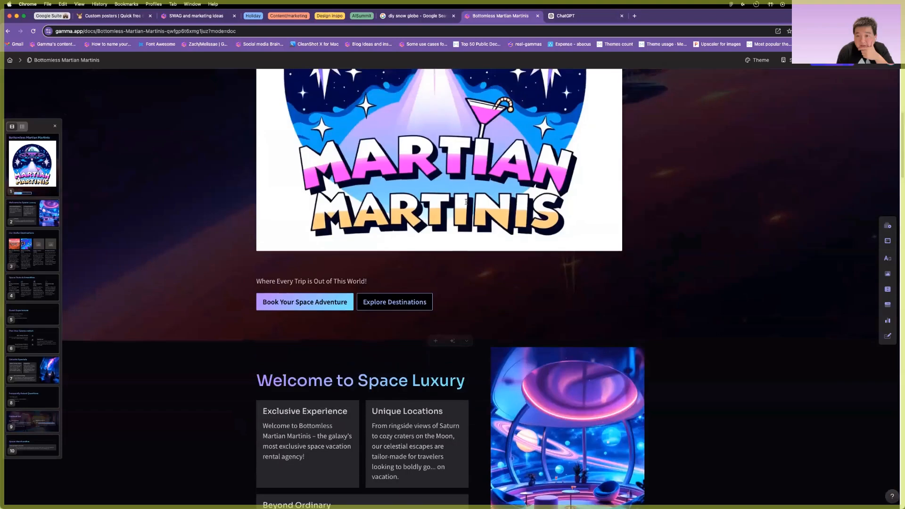
Remove the logo's white background and shrink it to a small badge under the title.
scroll(466, 201, "up", 5)
left_click(465, 202)
left_click(461, 82)
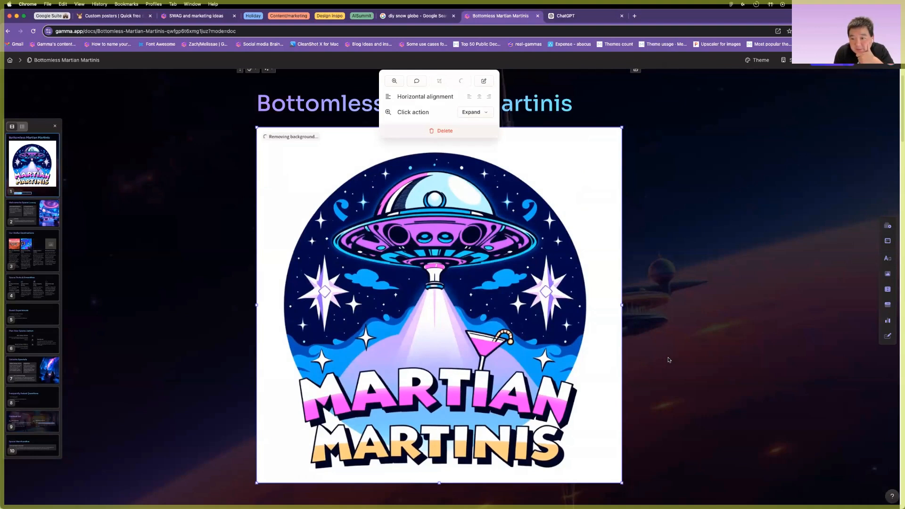
scroll(668, 360, "down", 1)
left_click_drag(622, 470, 332, 188)
scroll(383, 234, "up", 2)
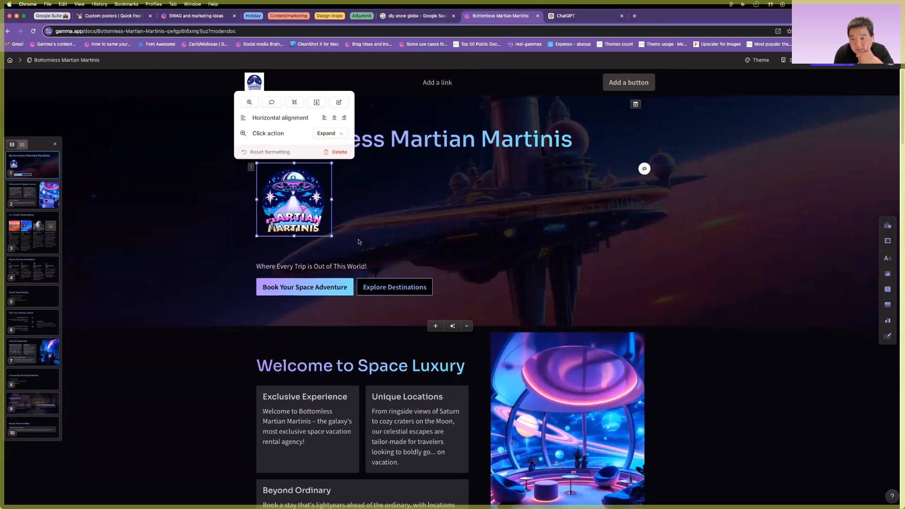
scroll(358, 242, "down", 10)
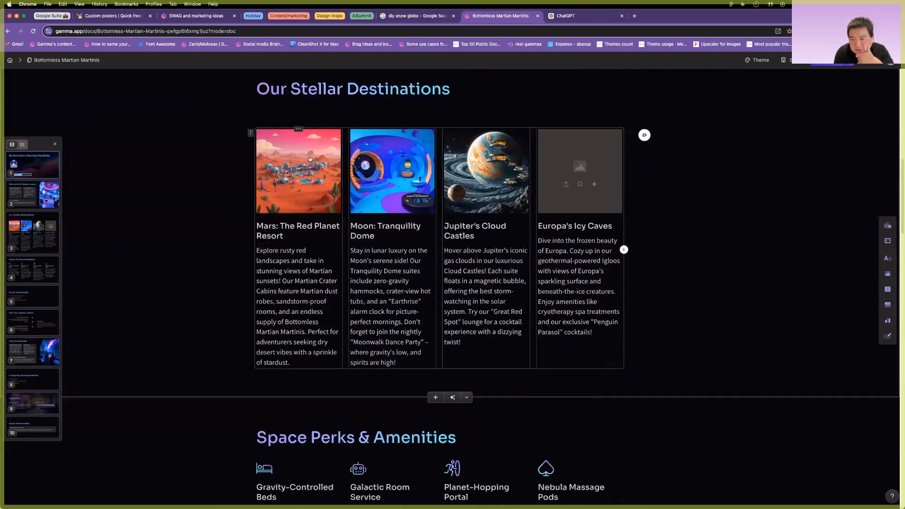
Open the Mars card image's AI options, then close the panel.
left_click(310, 159)
left_click(289, 115)
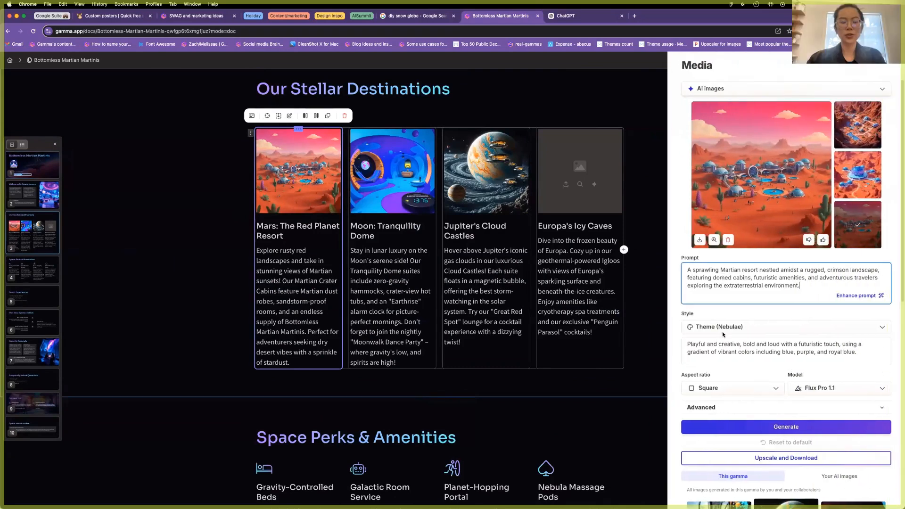
left_click(652, 250)
scroll(596, 278, "up", 3)
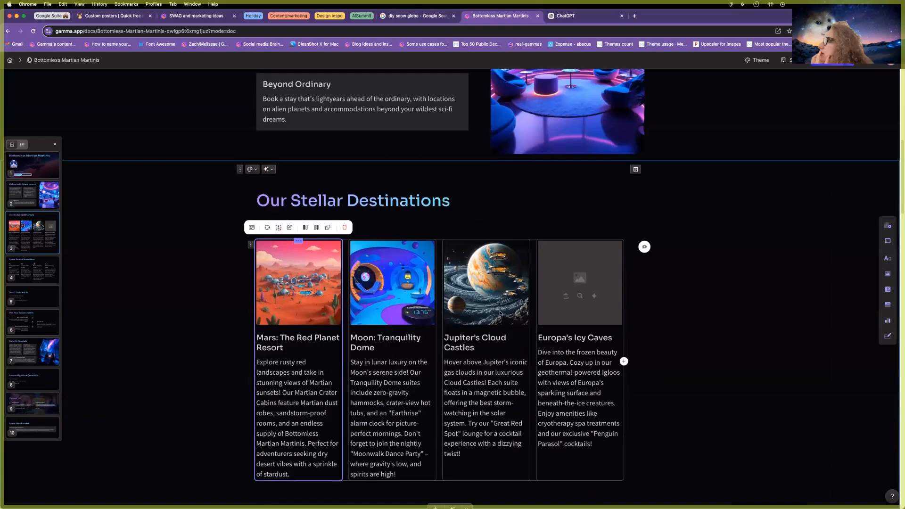
Generate Photography images for Europa's Icy Caves and apply the second, glowing-igloo result.
left_click(596, 278)
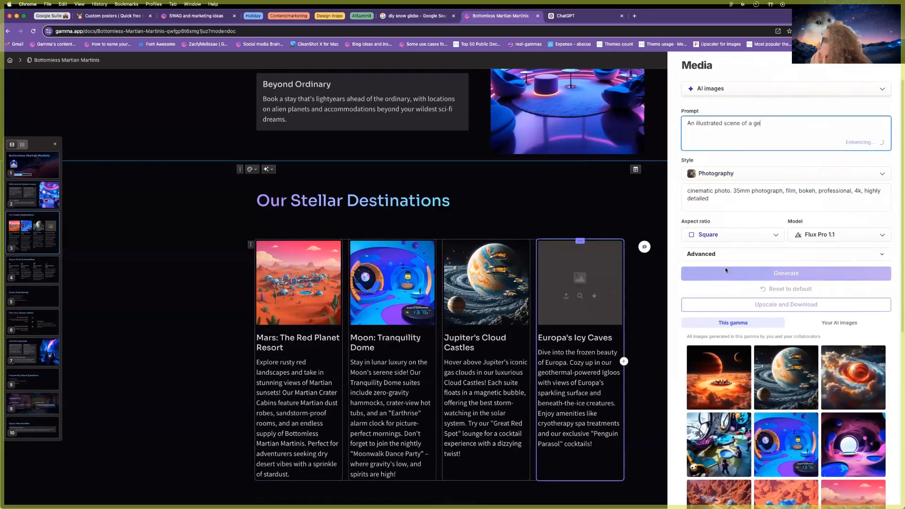
triple_click(693, 201)
left_click(703, 204)
key("super+a")
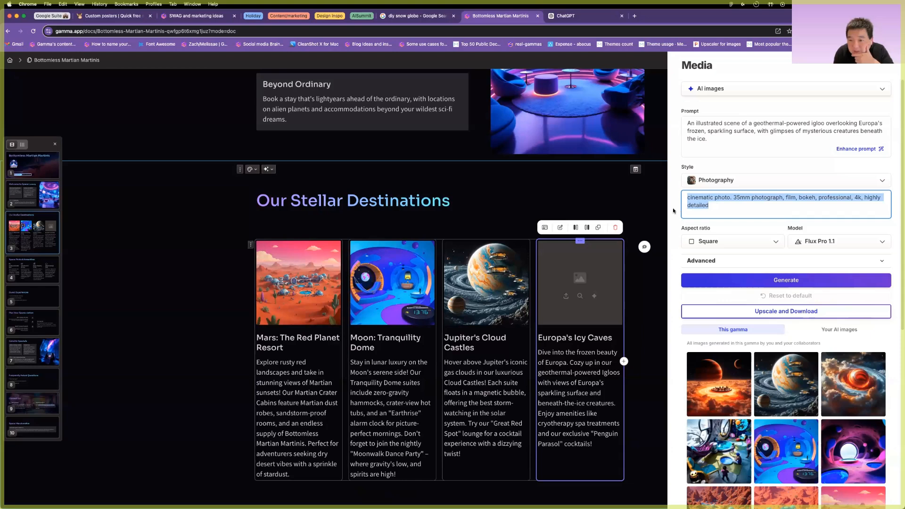
left_click(673, 211)
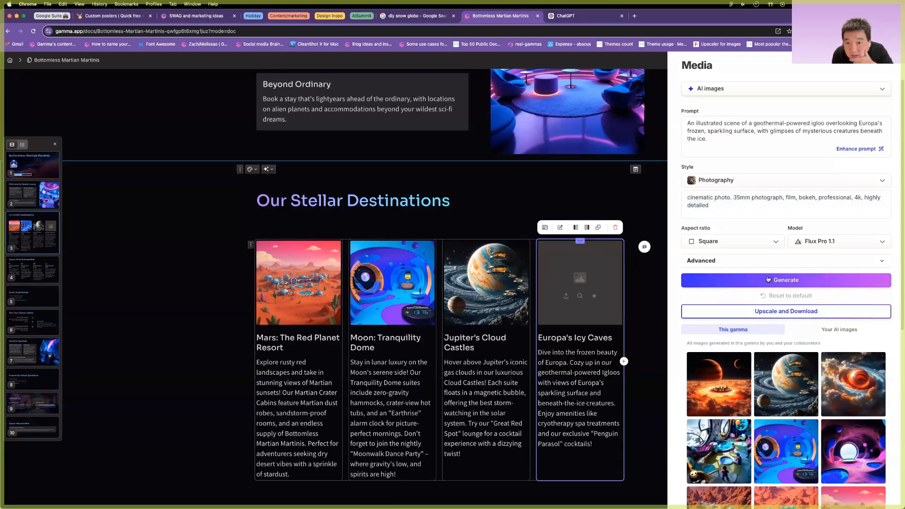
left_click(746, 282)
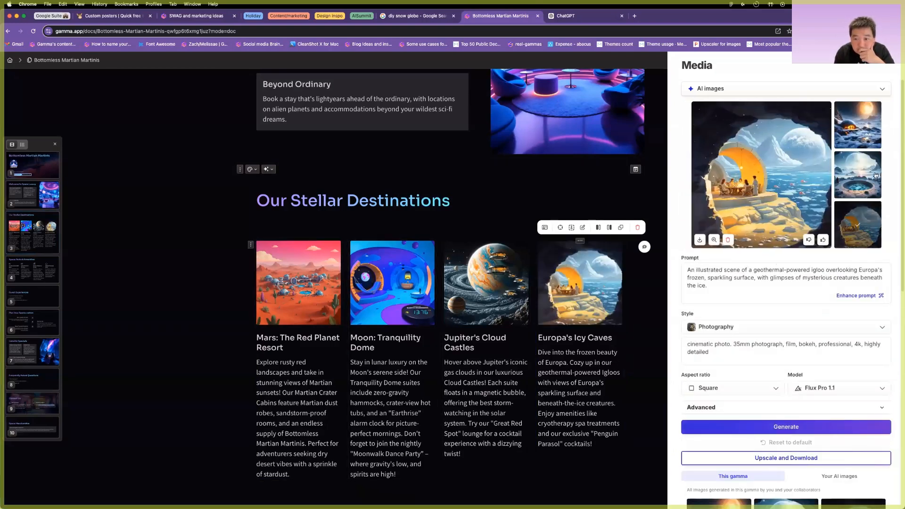
left_click(875, 175)
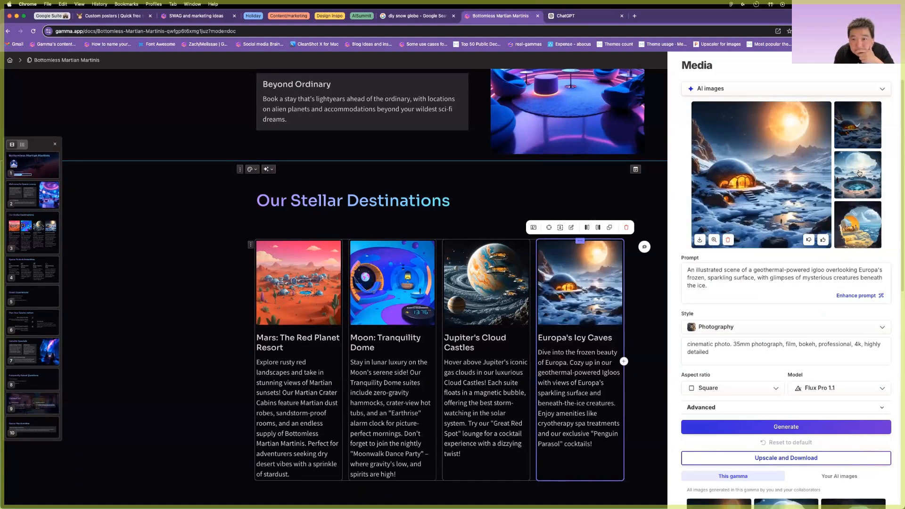
left_click(859, 174)
left_click(383, 227)
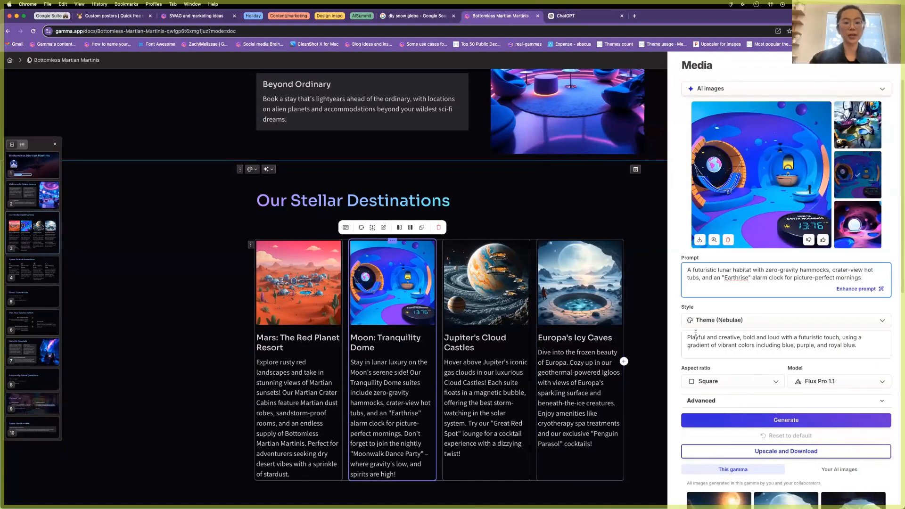
Switch the Moon and Mars image style to Photography and regenerate images for both cards.
left_click(736, 344)
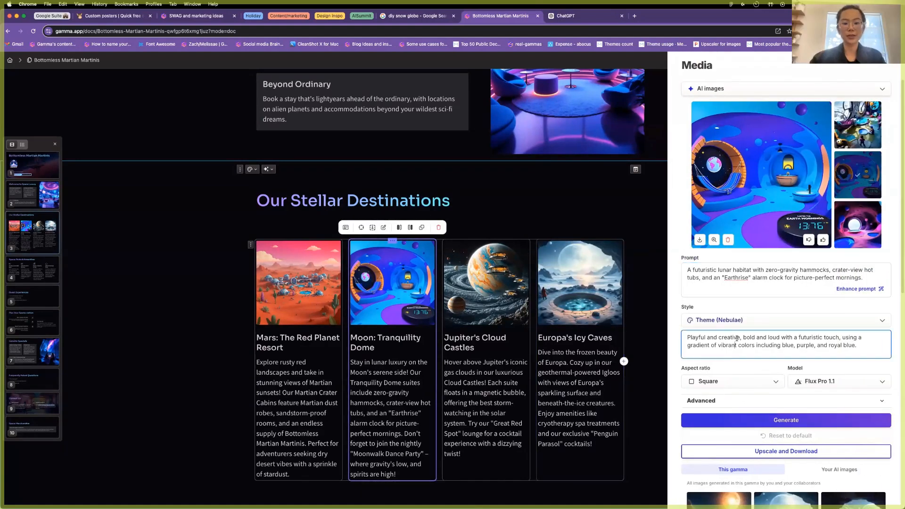
left_click(735, 321)
left_click(708, 208)
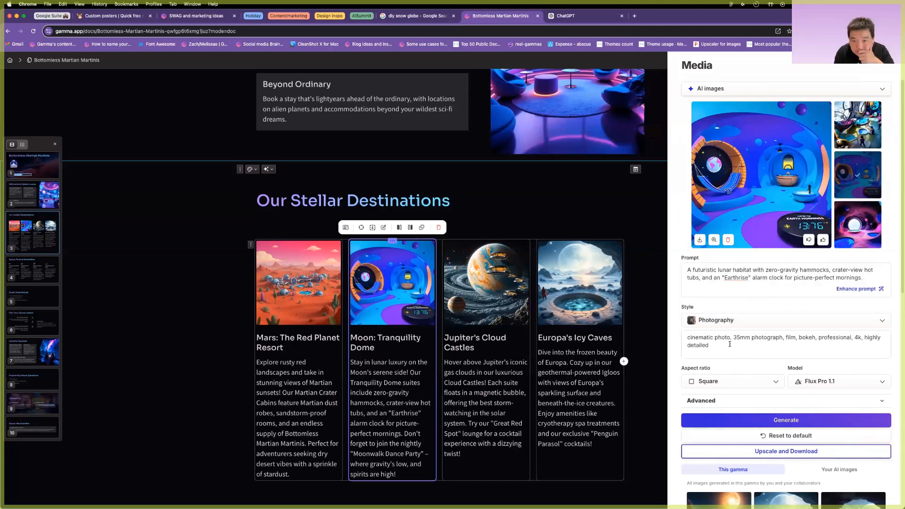
left_click(754, 421)
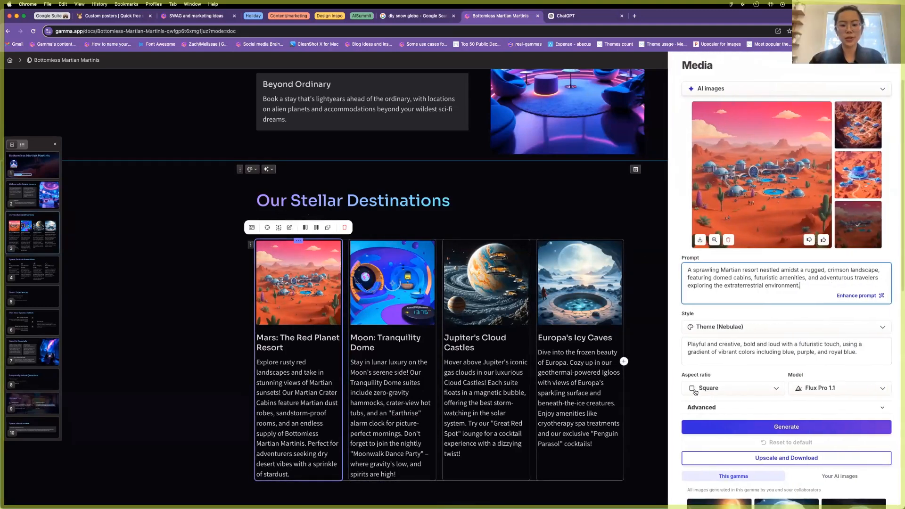
left_click(722, 329)
left_click(711, 213)
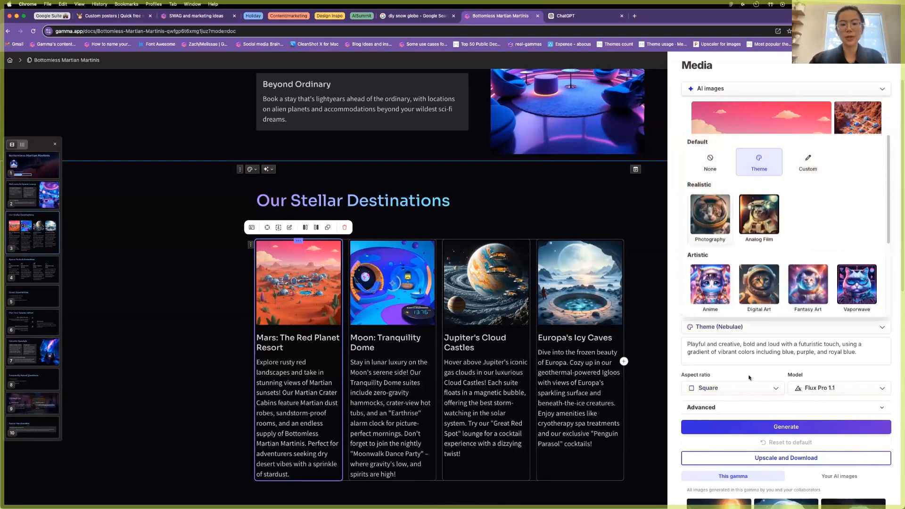
left_click(742, 427)
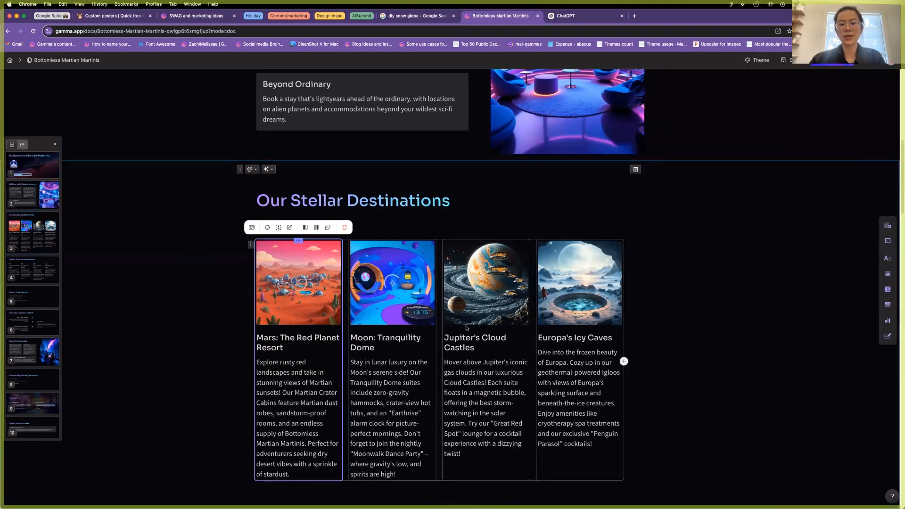
scroll(466, 328, "up", 3)
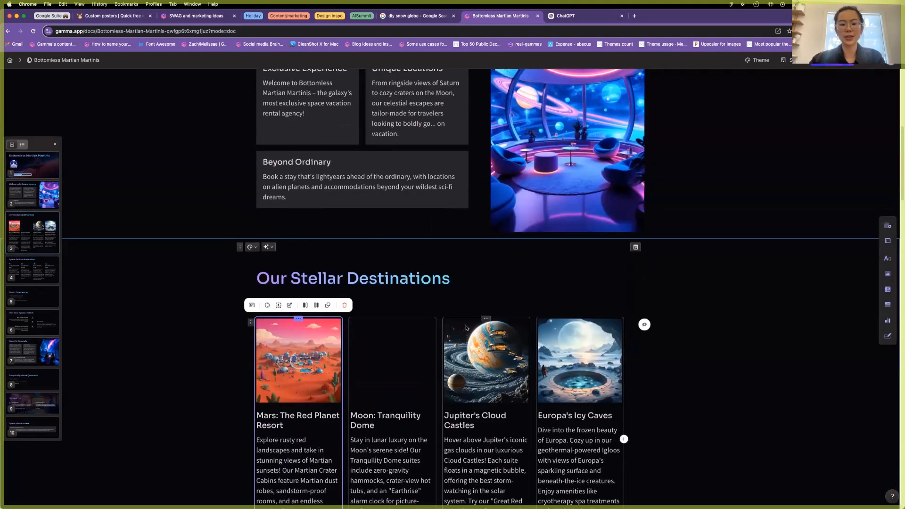
scroll(466, 326, "down", 2)
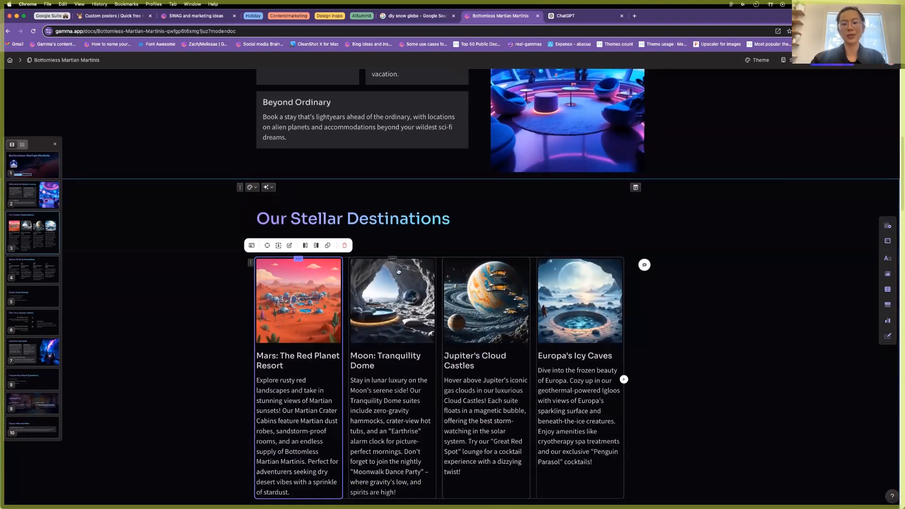
Try several generated images on the Moon card and keep the first cave picture.
left_click(406, 314)
left_click(384, 245)
scroll(835, 401, "down", 5)
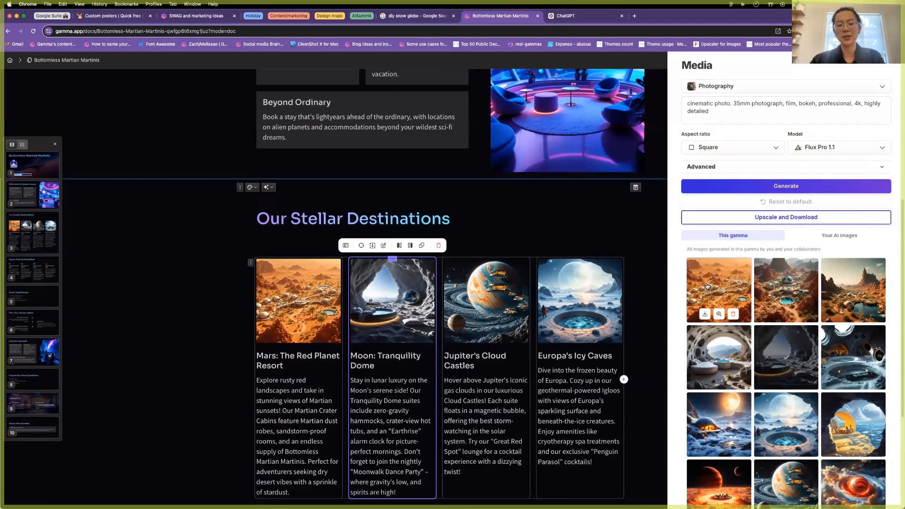
left_click(715, 352)
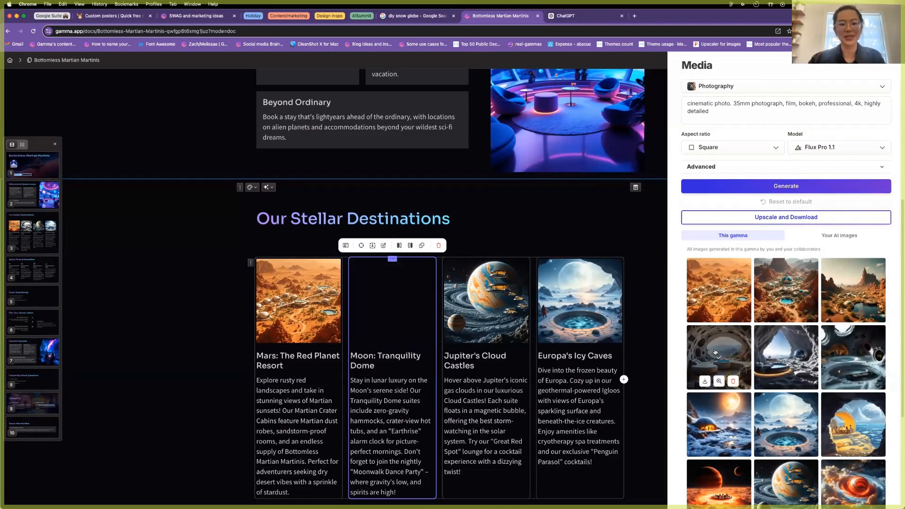
left_click(866, 357)
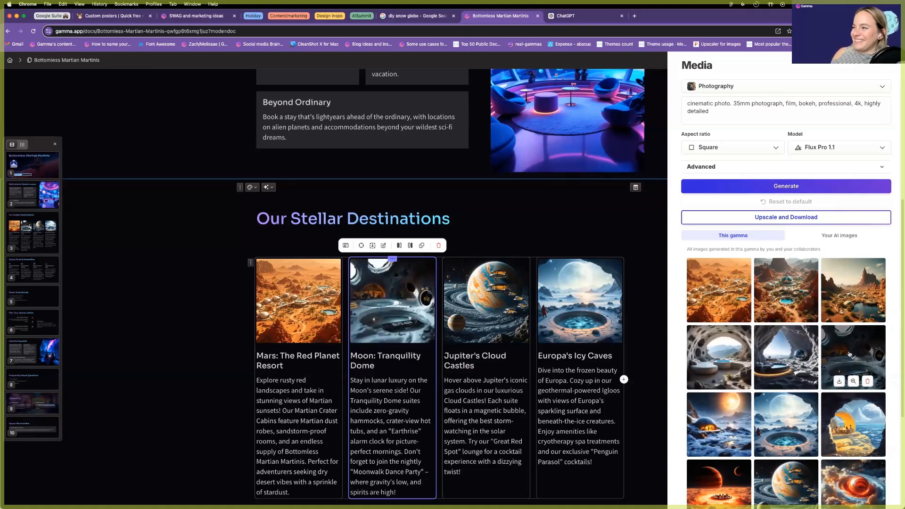
left_click(780, 353)
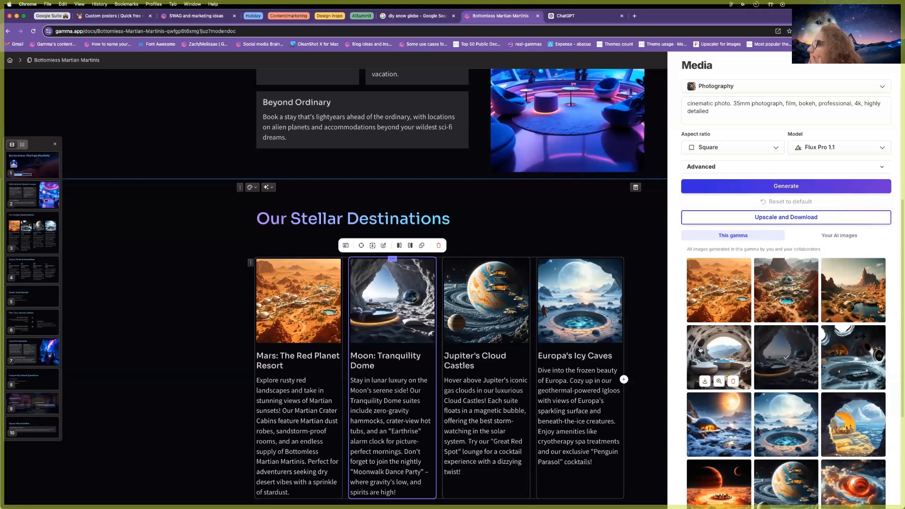
left_click(706, 350)
left_click(770, 352)
left_click(710, 351)
left_click(289, 289)
Compare the generated crater-village options on the Mars card, keep the second, and close the panel.
left_click(289, 289)
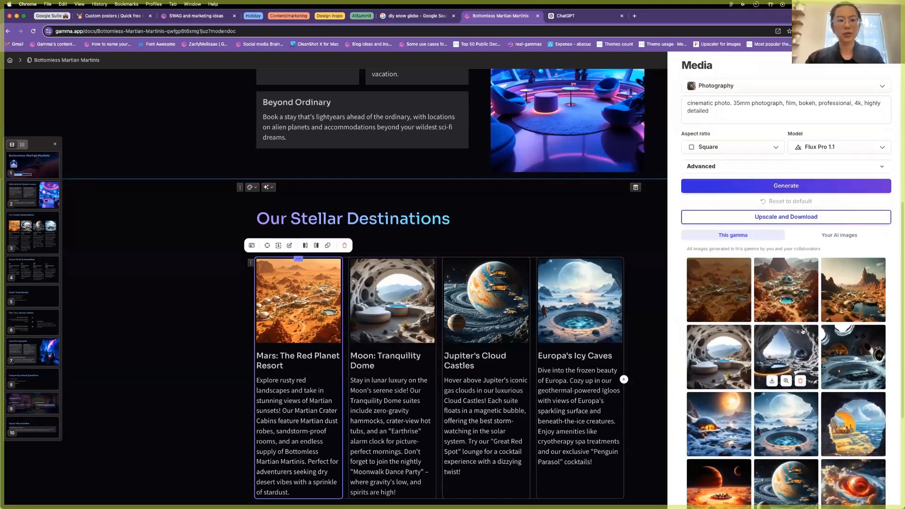
left_click(864, 296)
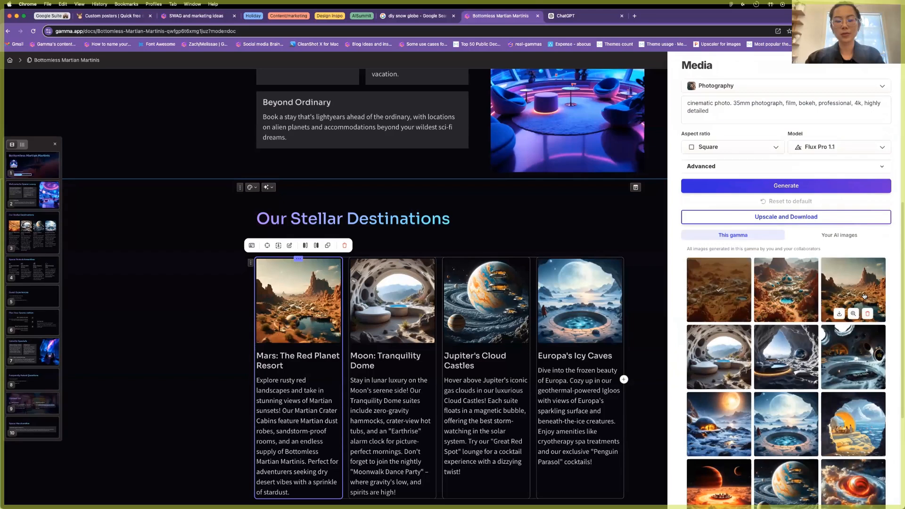
left_click(774, 295)
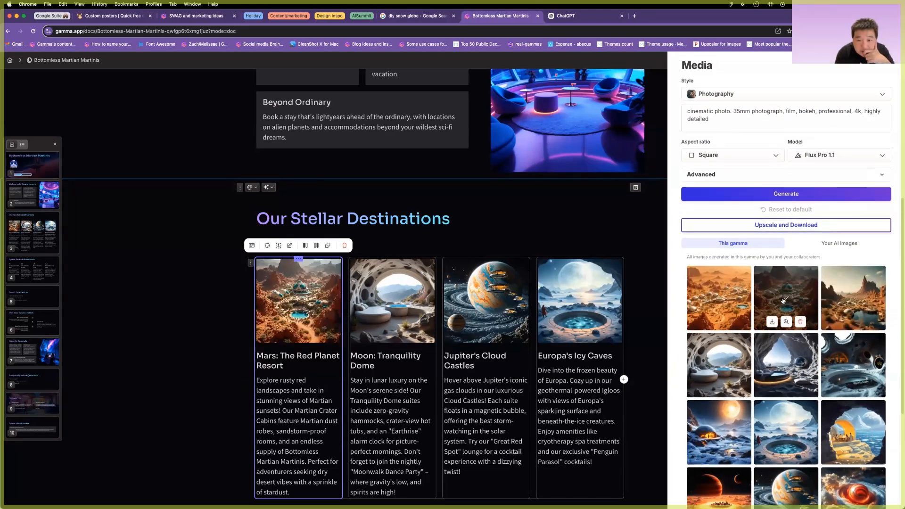
scroll(772, 343, "down", 2)
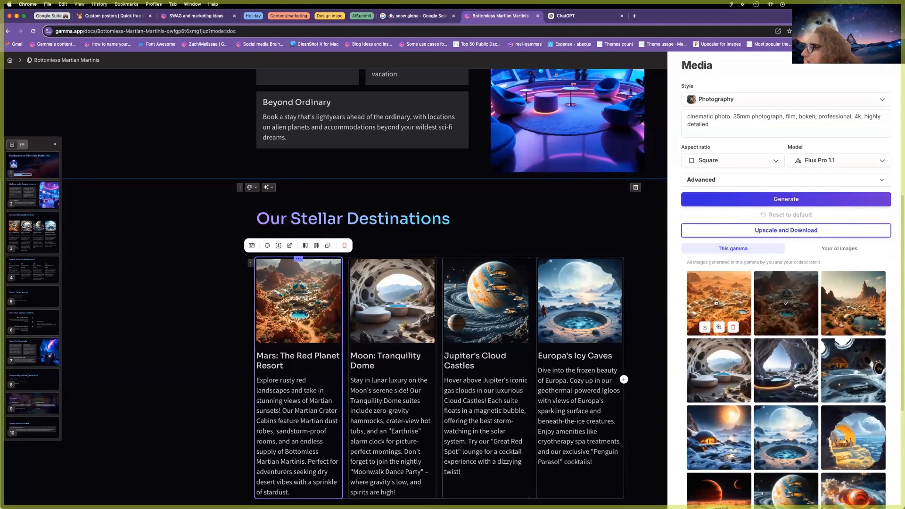
left_click(723, 300)
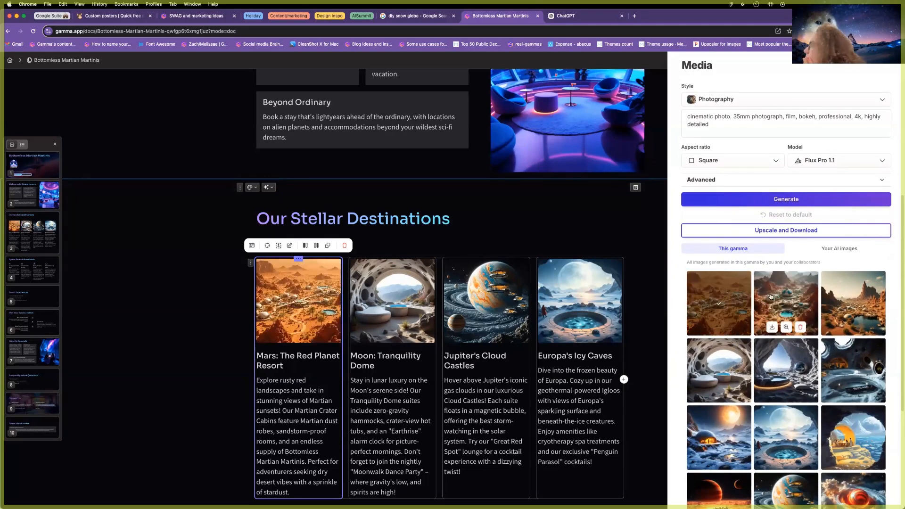
left_click(806, 301)
left_click(841, 302)
left_click(795, 300)
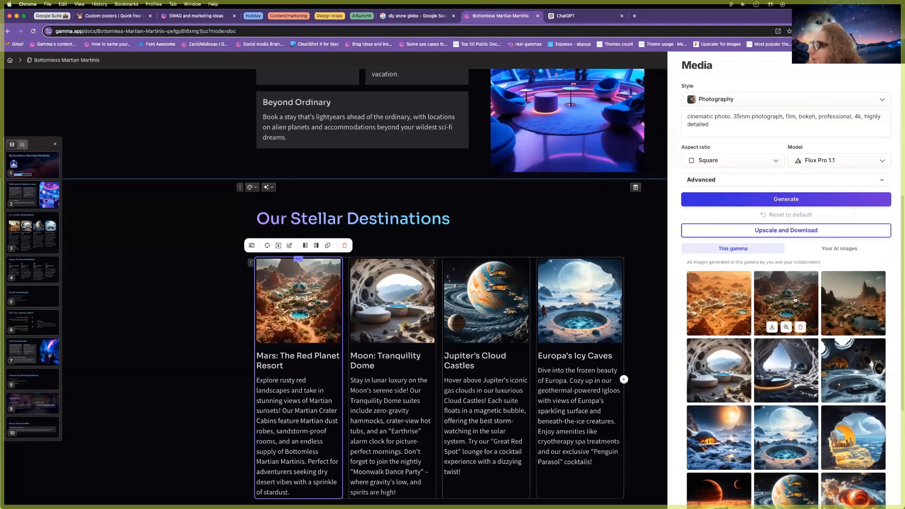
left_click(646, 299)
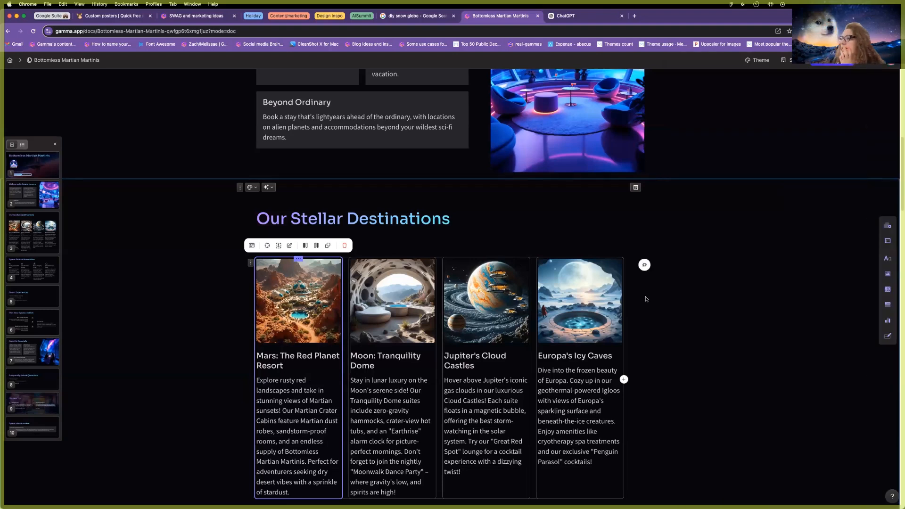
Condense the Mars and Moon card descriptions with AI's Condense text option.
scroll(294, 456, "down", 1)
left_click_drag(294, 475, 256, 365)
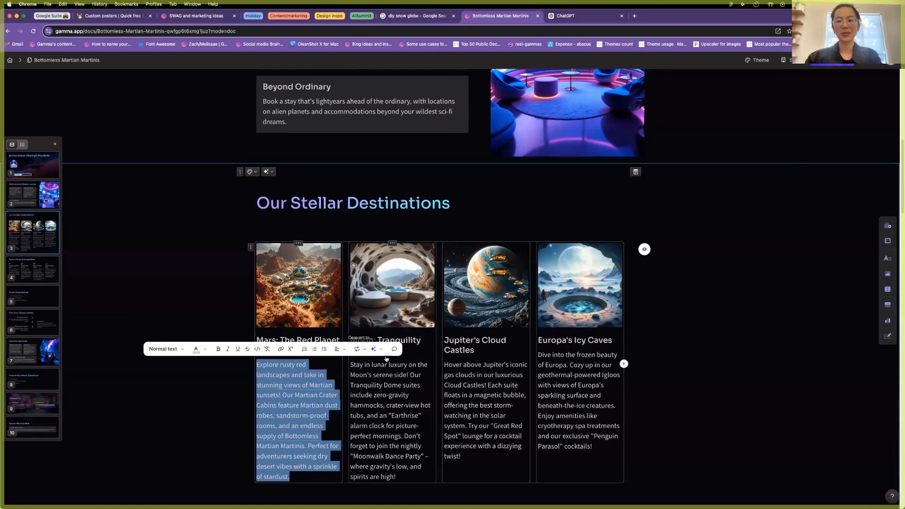
left_click(361, 350)
left_click(373, 349)
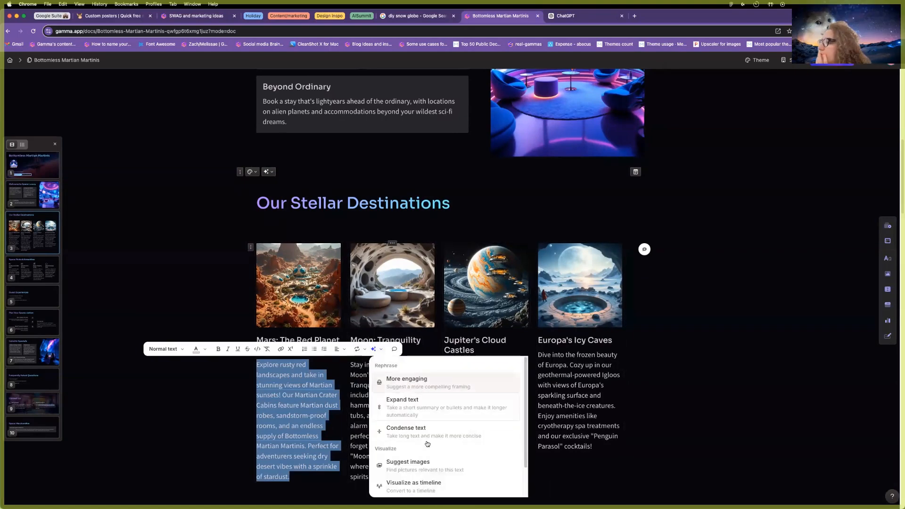
left_click(406, 429)
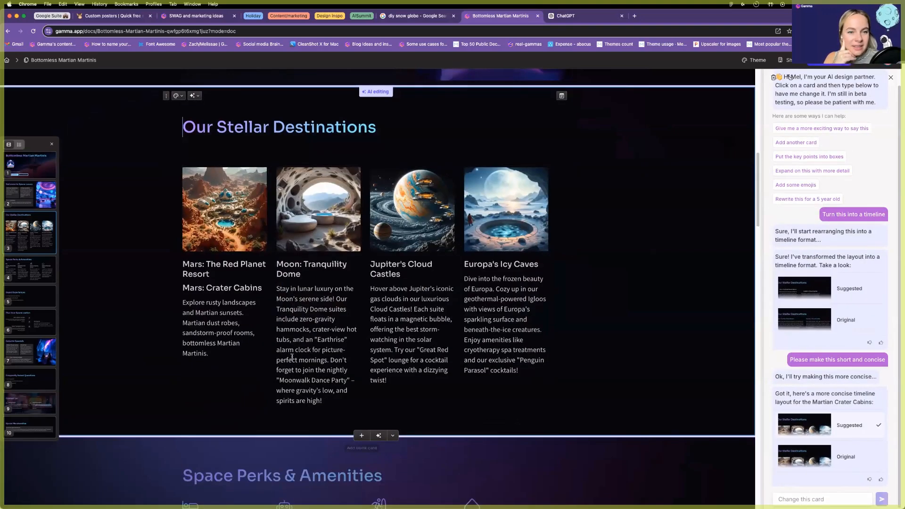
left_click(300, 362)
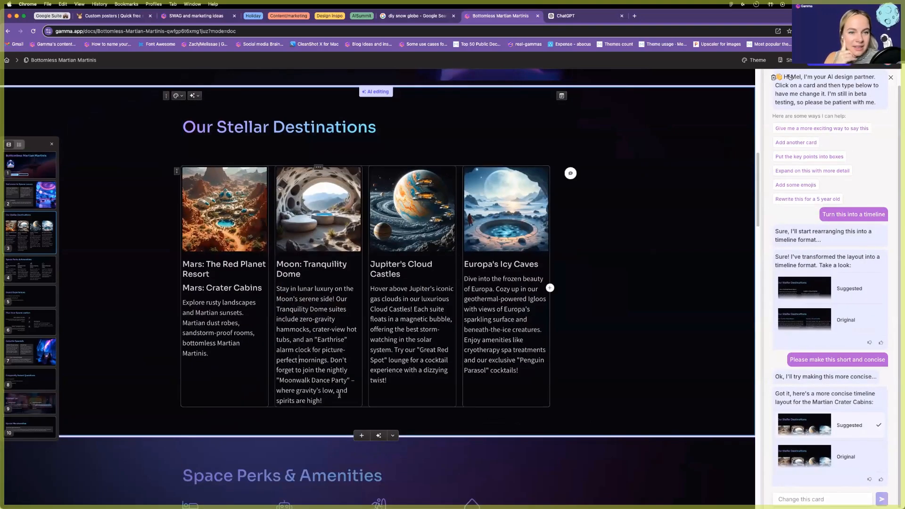
left_click_drag(323, 400, 276, 288)
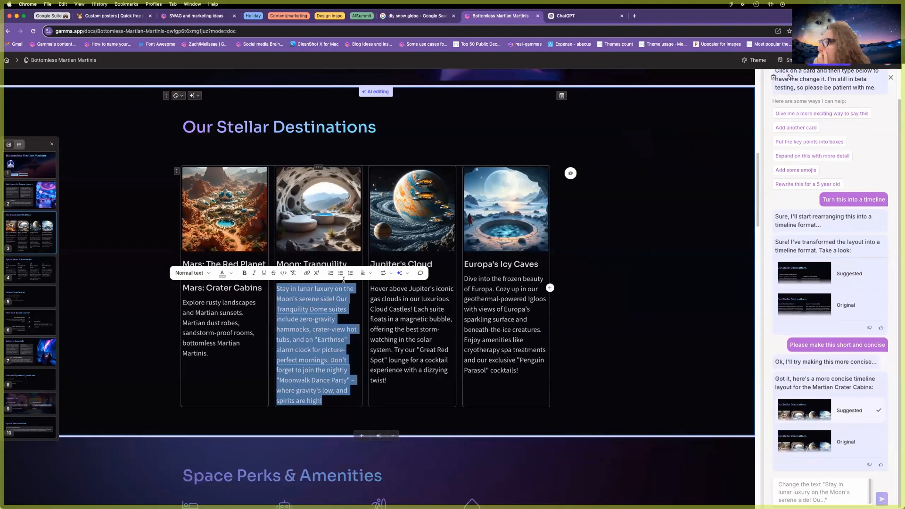
left_click(383, 275)
left_click(399, 273)
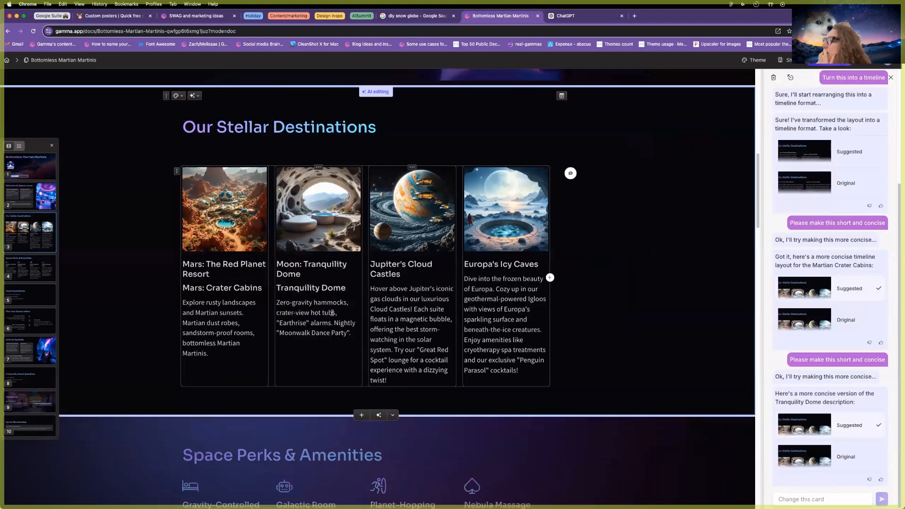
Delete the extra 'Mars: Crater Cabins' and 'Tranquility Dome' subheadings.
triple_click(250, 289)
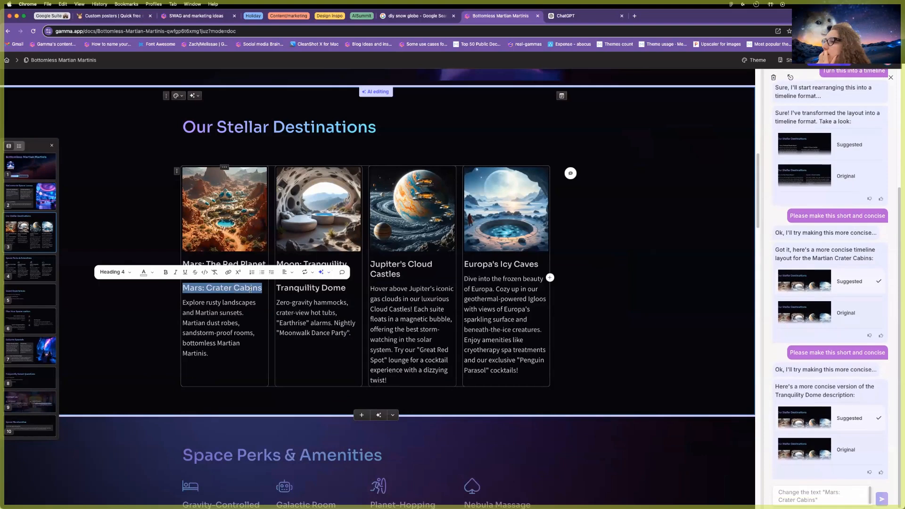
key("BackSpace")
key("BackSpace")
triple_click(298, 288)
key("BackSpace")
key("BackSpace")
Condense the Jupiter and Europa descriptions, then select the added 'Europa Igloos' subheading.
left_click_drag(388, 384, 370, 289)
left_click(483, 272)
left_click(516, 355)
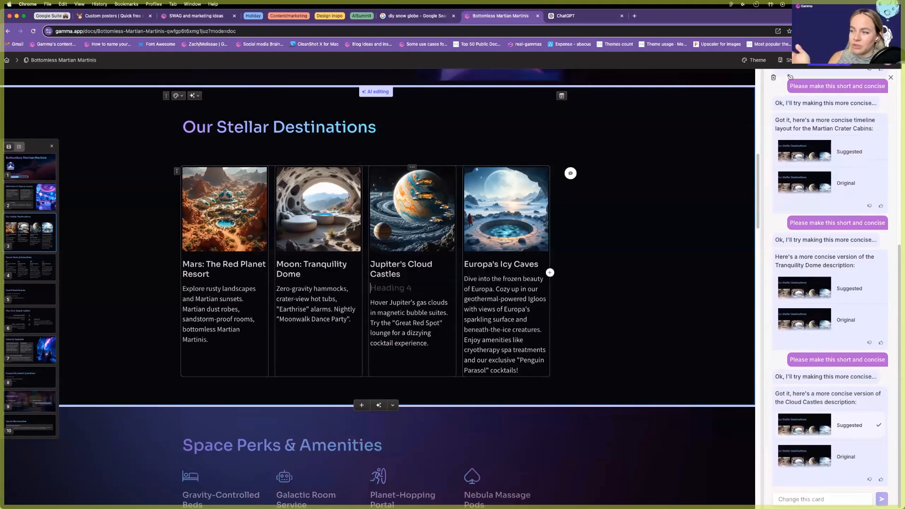
left_click_drag(464, 279, 519, 370)
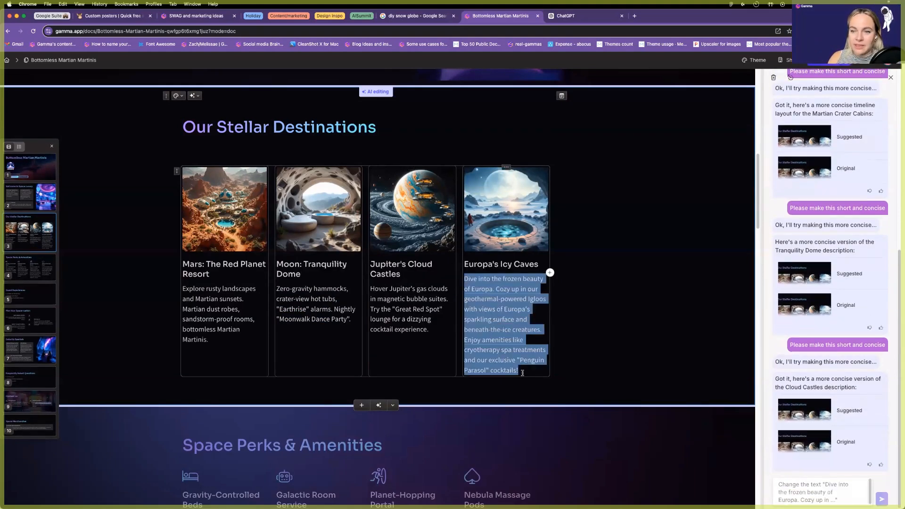
left_click(592, 263)
left_click(634, 325)
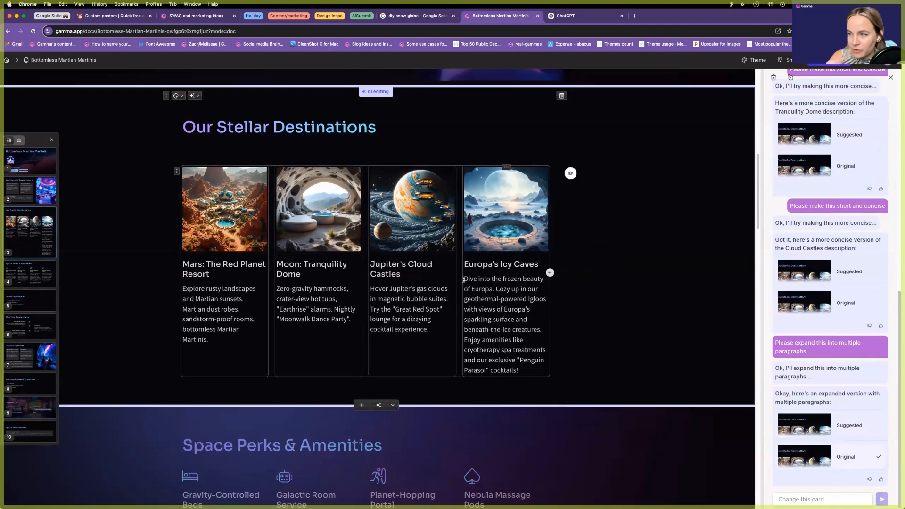
left_click_drag(532, 369, 521, 372)
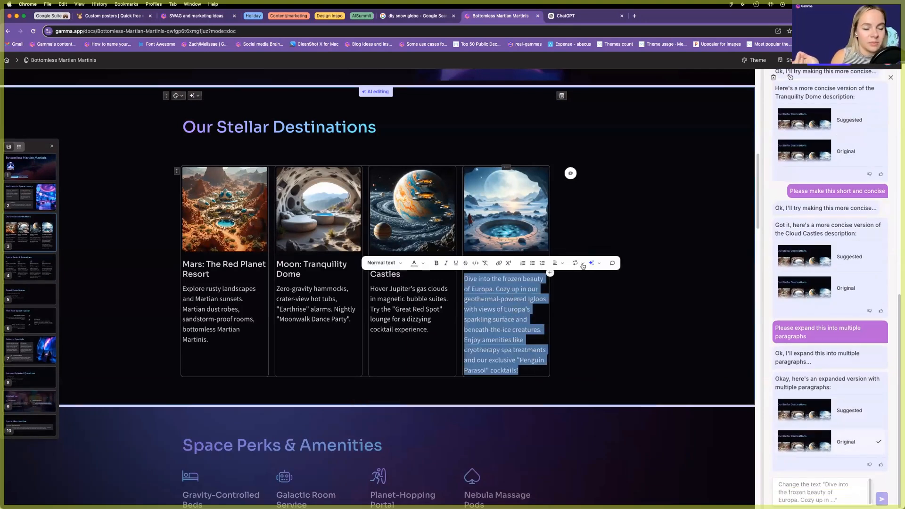
left_click(595, 269)
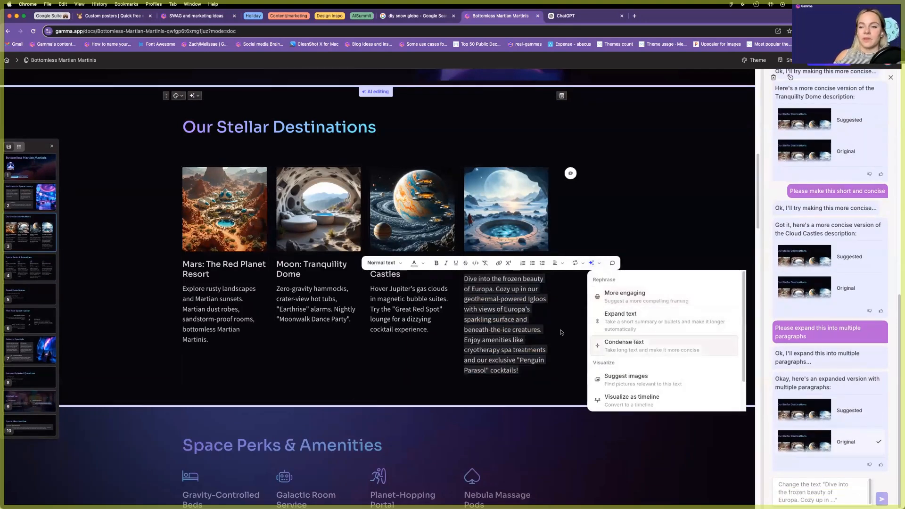
left_click(613, 341)
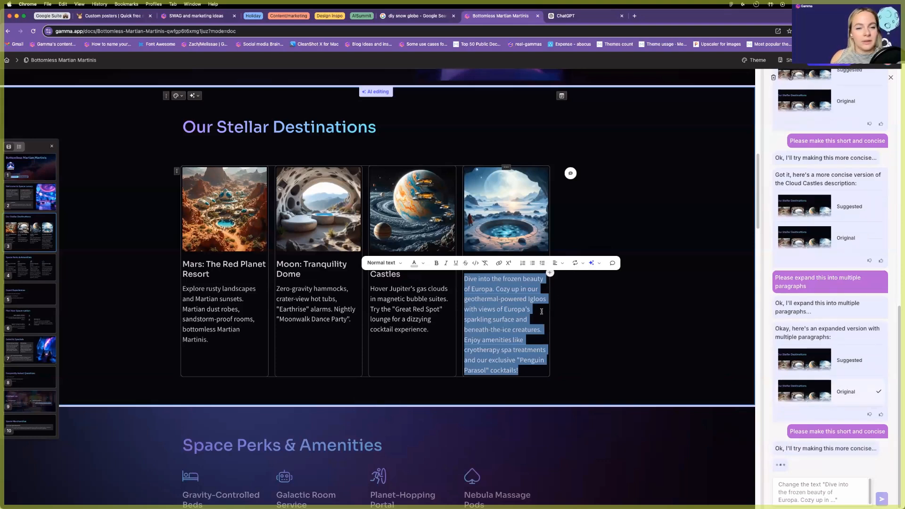
left_click(605, 261)
triple_click(584, 282)
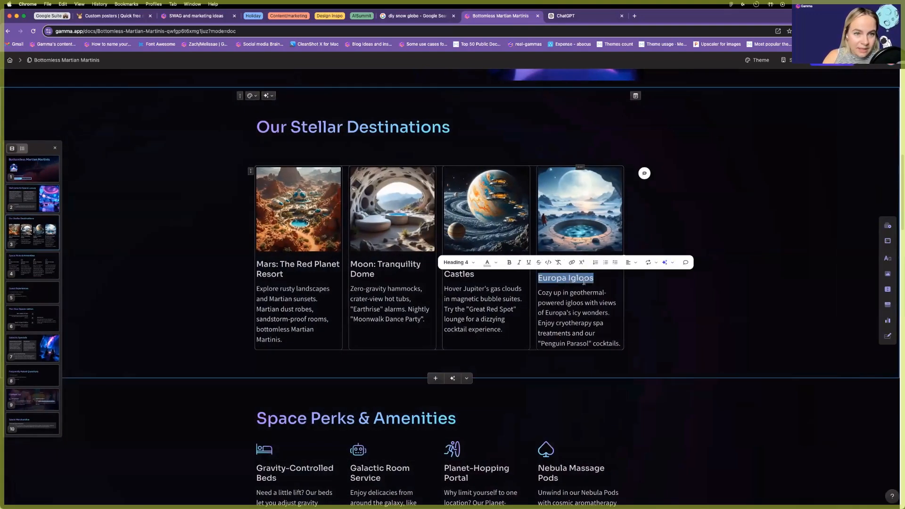
Delete the 'Europa Igloos' heading and expand Commander Zee's testimonial toggle.
key("BackSpace")
key("BackSpace")
left_click(599, 351)
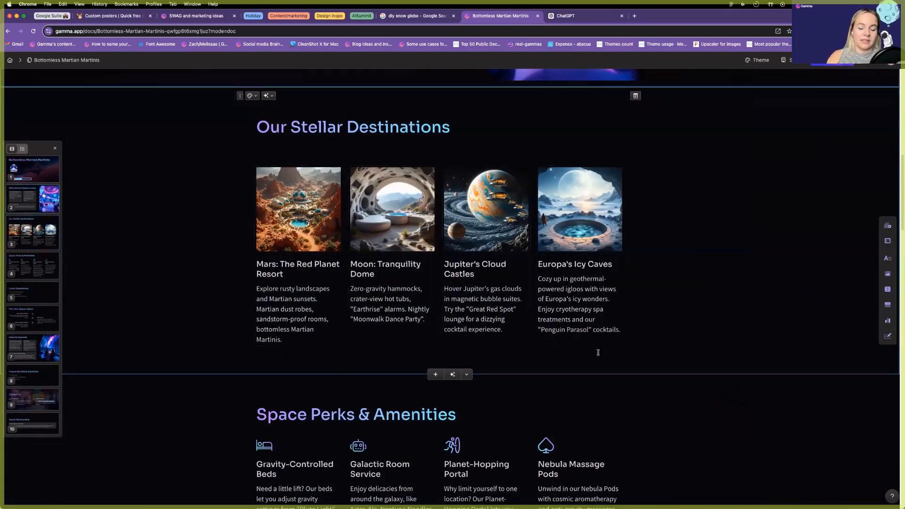
scroll(287, 276, "up", 1)
scroll(288, 276, "up", 6)
scroll(181, 321, "down", 10)
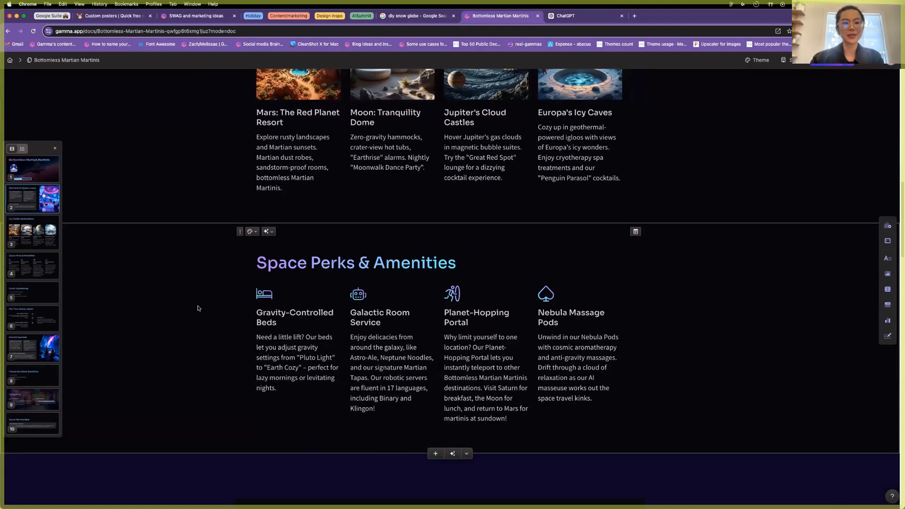
scroll(198, 308, "down", 2)
scroll(198, 308, "down", 8)
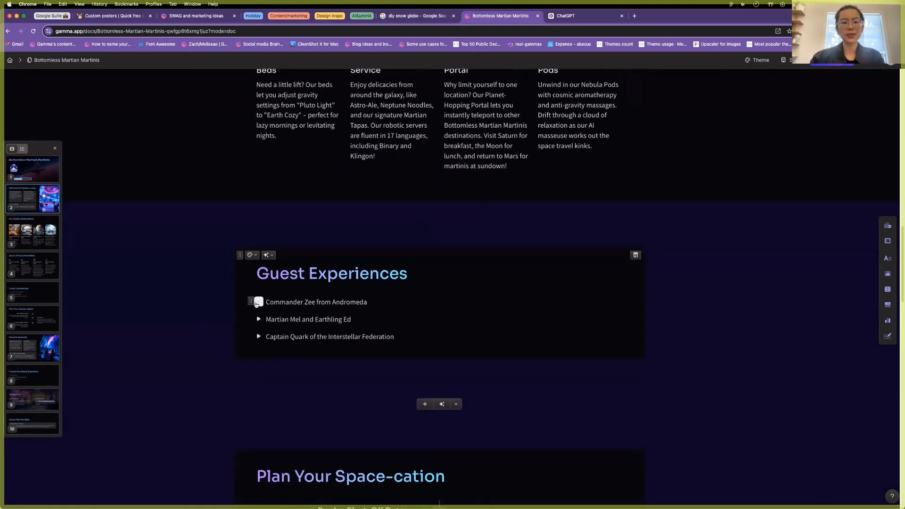
left_click(257, 304)
scroll(471, 269, "down", 1)
Add an empty line under the Guest Experiences title and type the /tex command.
left_click(452, 258)
key("Return")
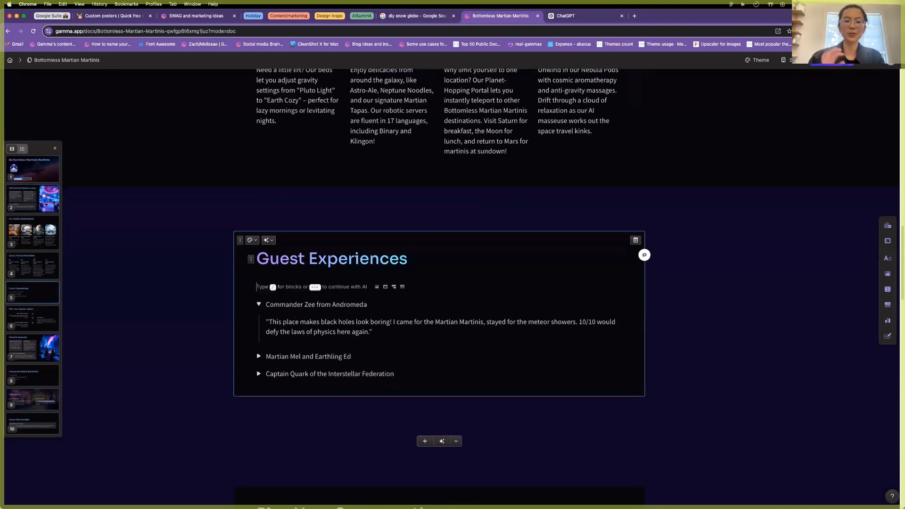
type("/text")
key("BackSpace")
type("/tex")
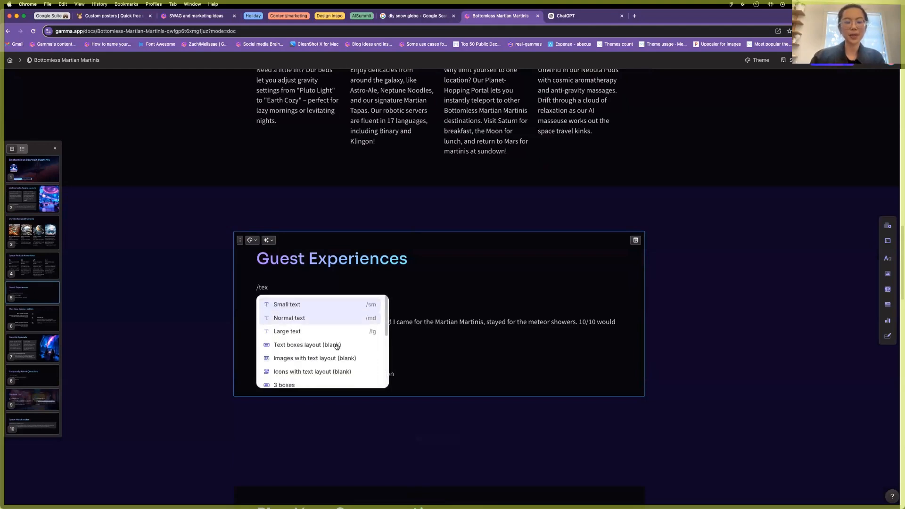
Insert a blank three-text-box layout and paste Commander Zee's quote into the first box.
left_click(290, 341)
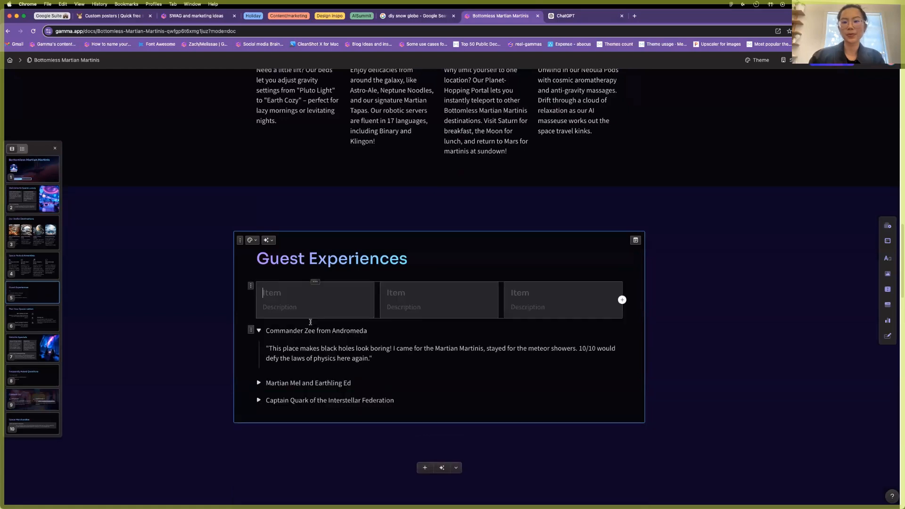
triple_click(393, 350)
key("super+c")
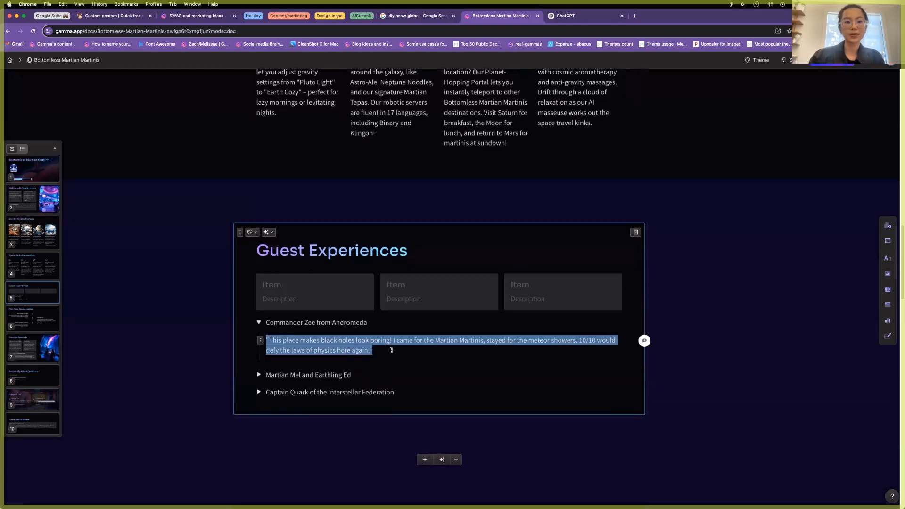
left_click(292, 293)
key("super+v")
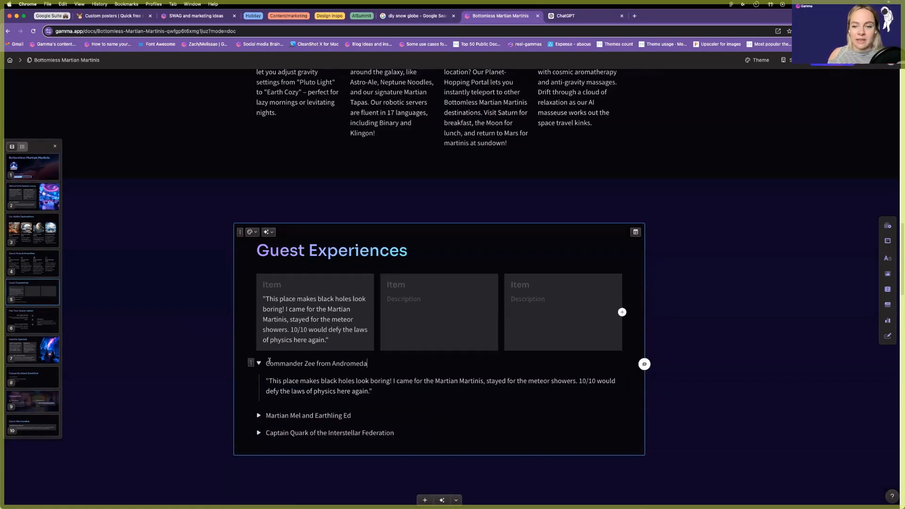
Paste 'Commander Zee from Andromeda' below the quote, then type '— :star'.
triple_click(267, 364)
key("super+c")
left_click(276, 283)
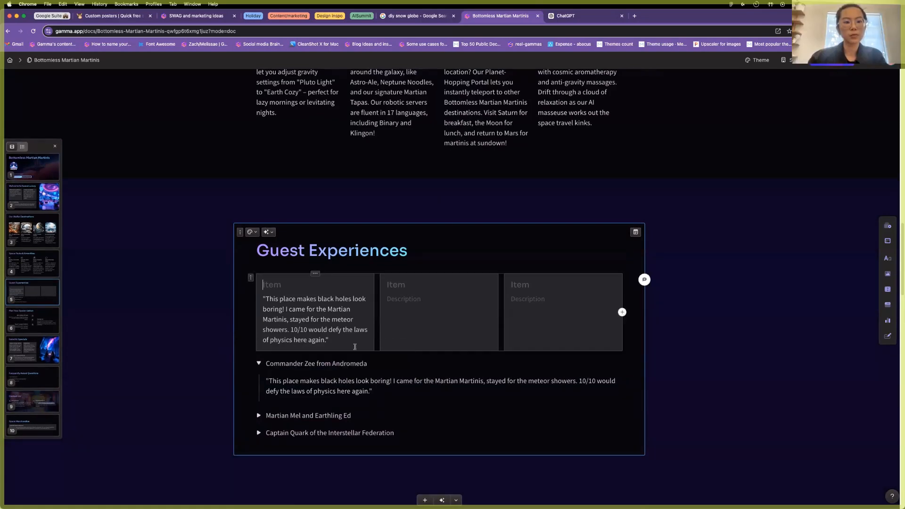
key("Return")
key("super+v")
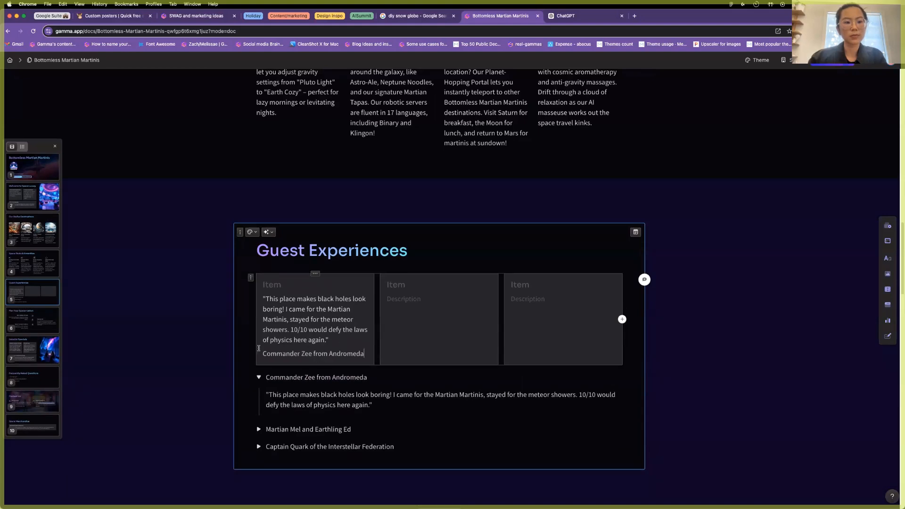
type("— ")
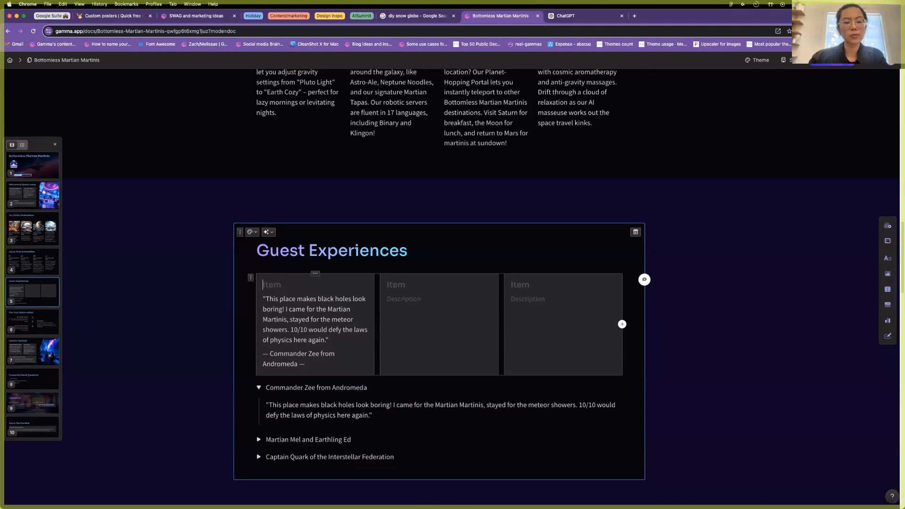
type(":star")
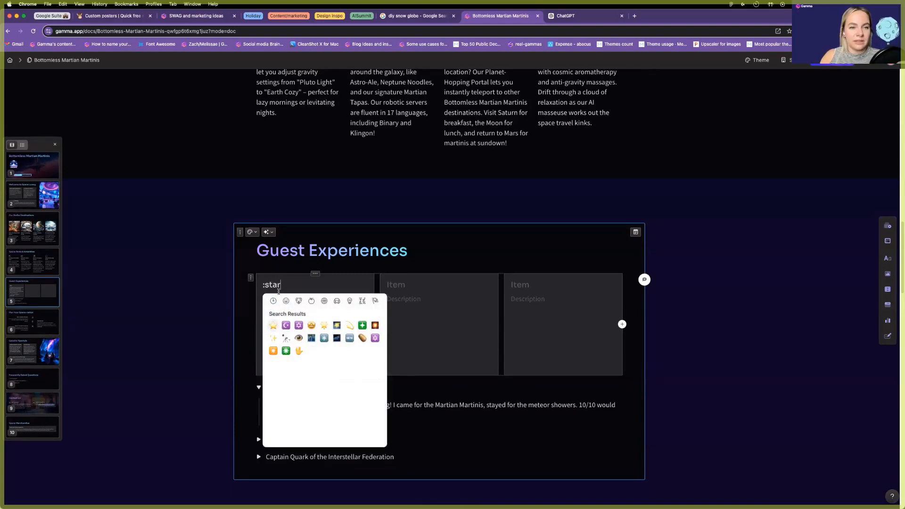
Fill the three card titles with five star emojis each.
key("Return")
double_click(274, 288)
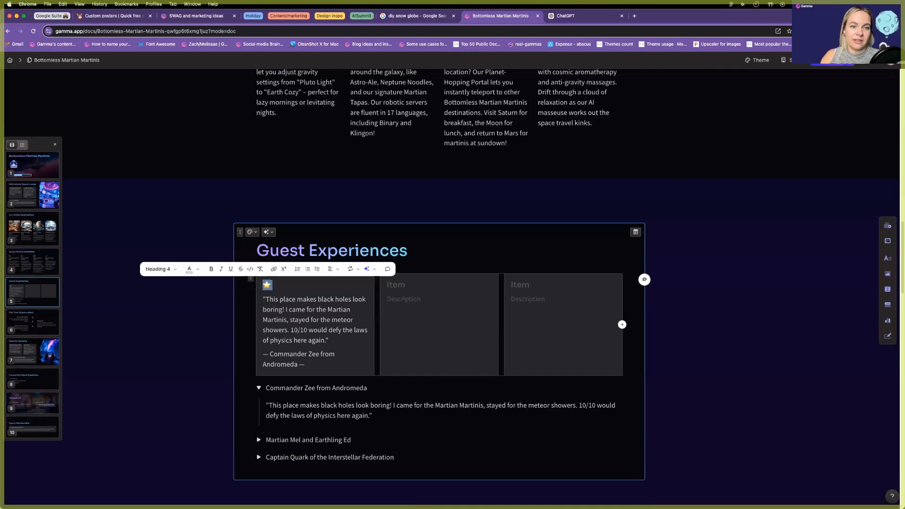
key("ctrl+c")
key("Right")
key("ctrl+v")
key("ctrl+v")
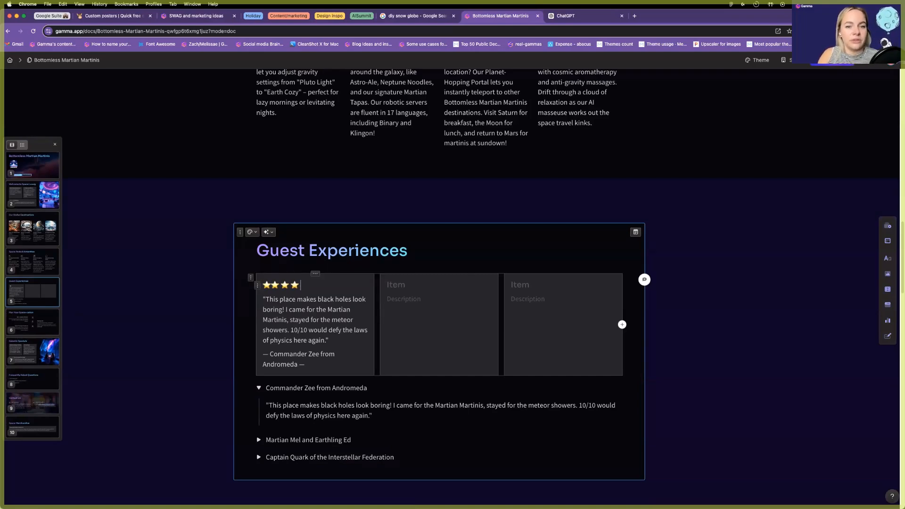
left_click(275, 288)
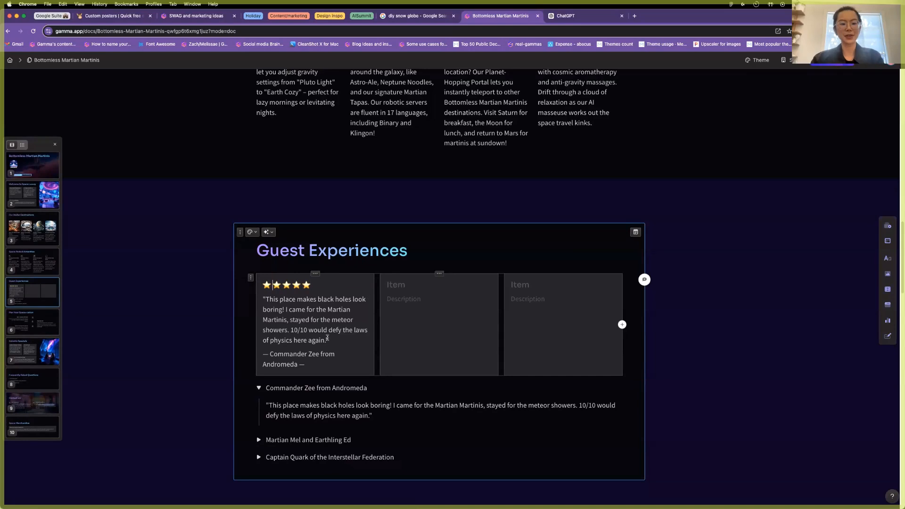
left_click_drag(262, 288, 345, 286)
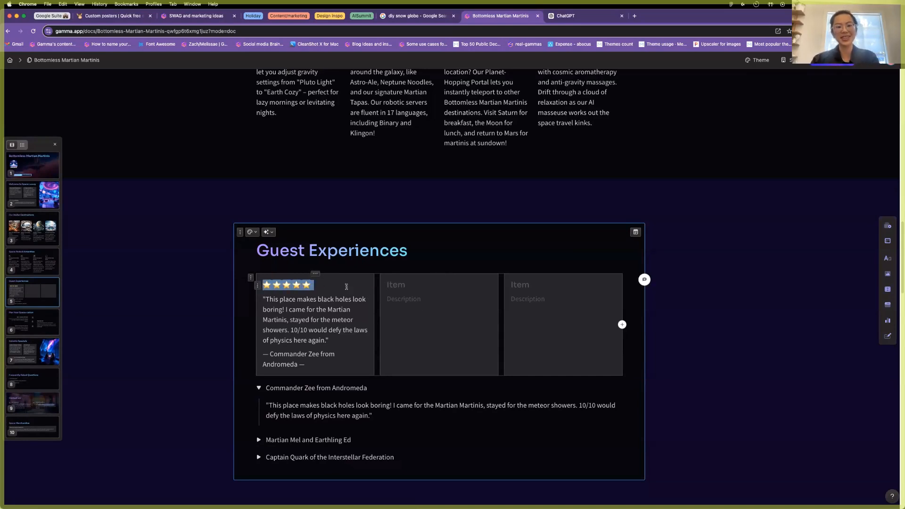
left_click(422, 289)
key("ctrl+v")
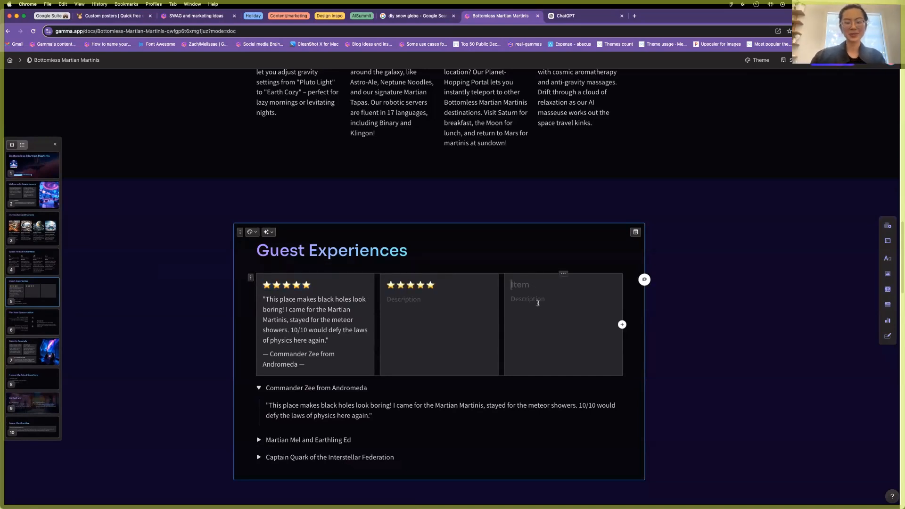
key("super+v")
type(":")
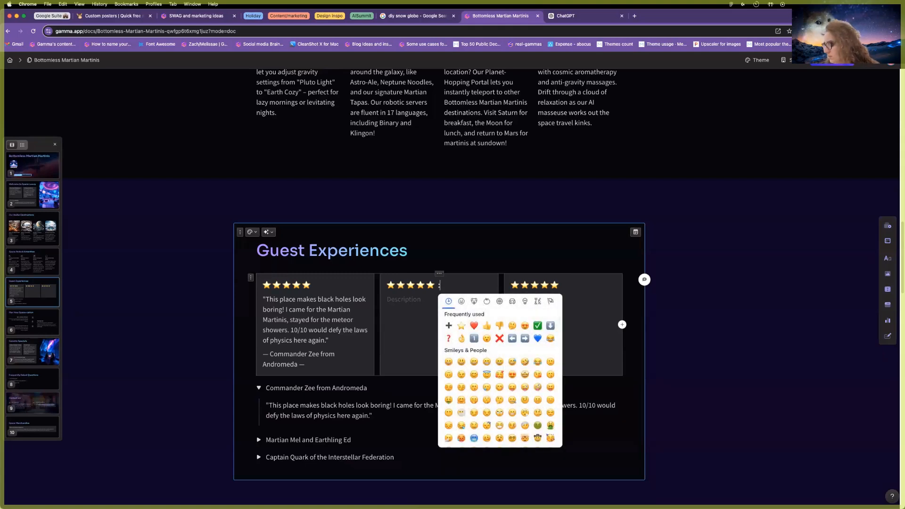
type("sta")
left_click(473, 326)
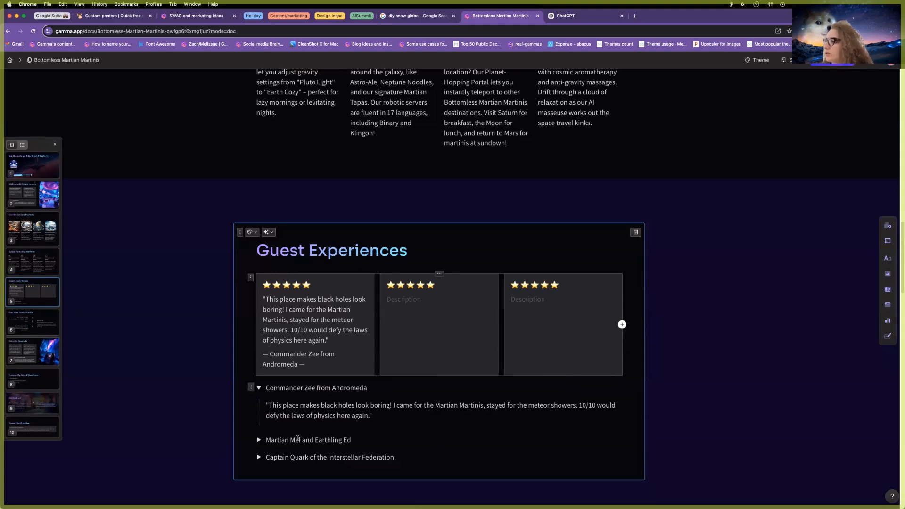
Copy the Martian Mel and Earthling Ed quote and names into the second card.
left_click(258, 440)
scroll(330, 415, "down", 2)
left_click_drag(314, 413, 266, 401)
key("super+c")
left_click(416, 301)
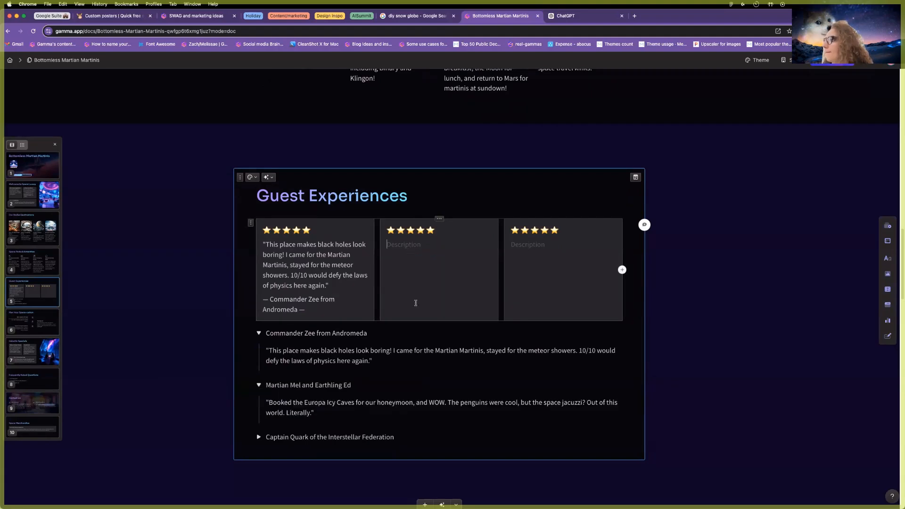
key("super+v")
triple_click(308, 385)
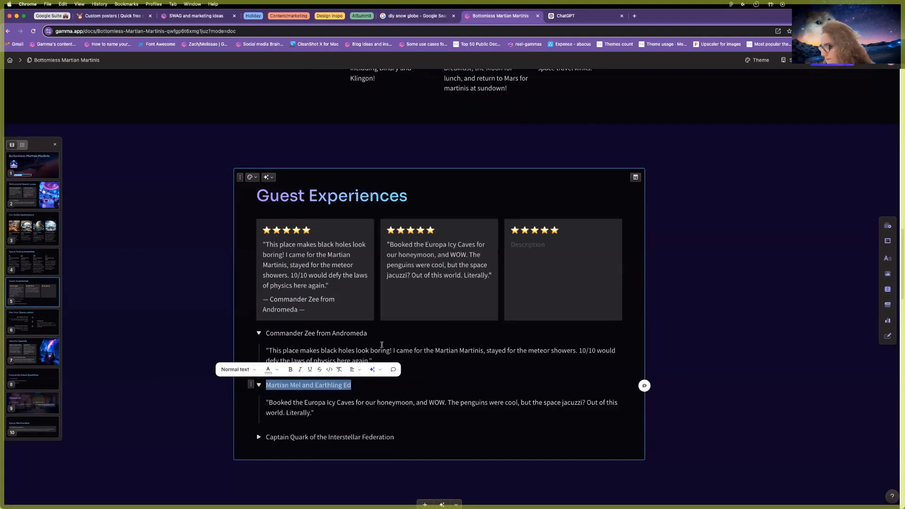
left_click(404, 288)
key("super+v")
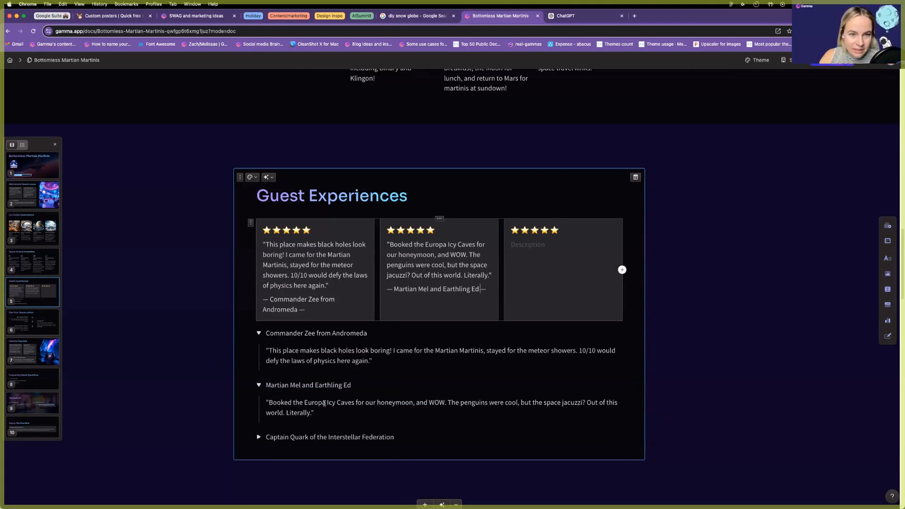
Put Captain Quark's quote and '—' attribution in the third card, then delete the toggle blocks.
double_click(276, 439)
left_click(259, 437)
scroll(308, 333, "down", 3)
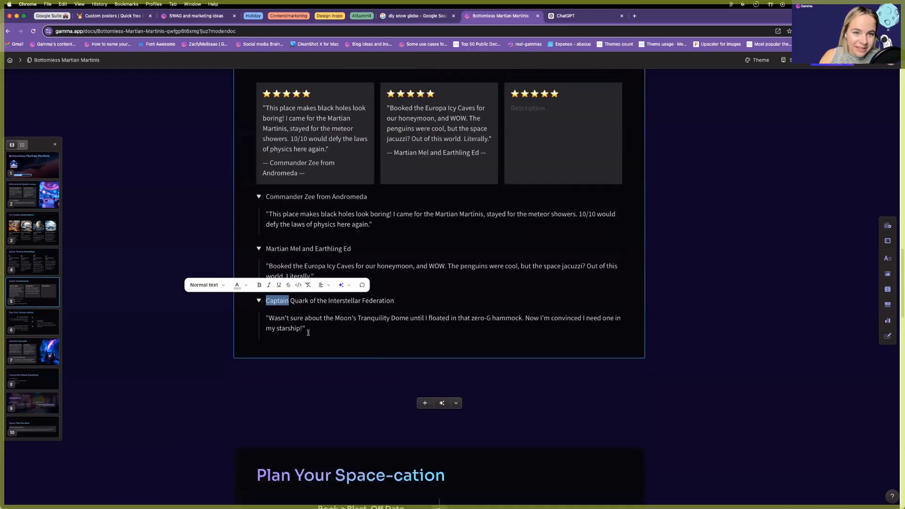
left_click_drag(308, 330, 265, 317)
scroll(535, 181, "up", 2)
left_click(535, 181)
key("super+v")
left_click_drag(402, 365, 265, 367)
left_click(537, 230)
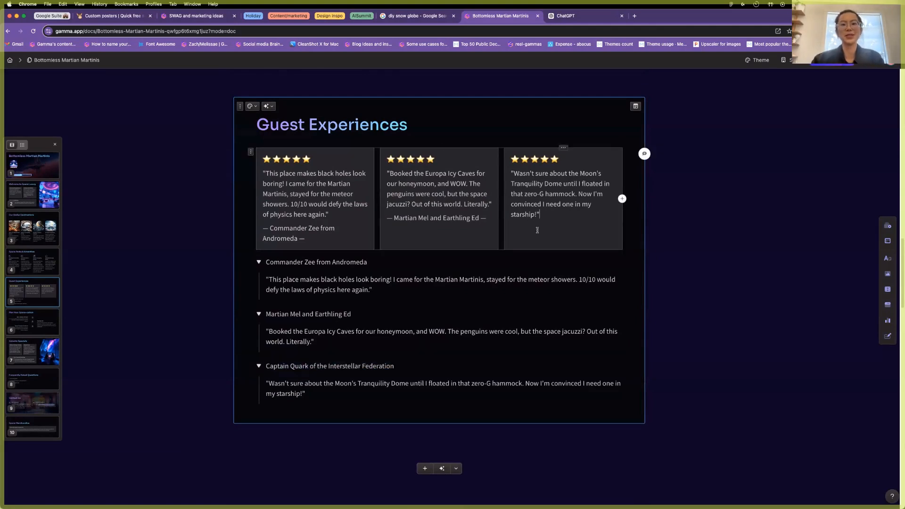
type("—")
key("super+v")
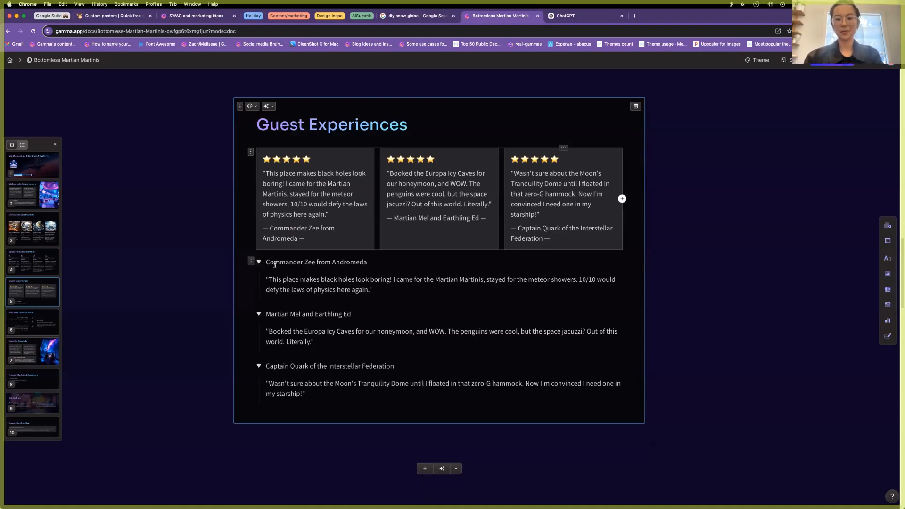
mouse_move(276, 264)
left_mouse_down()
mouse_move(334, 378)
mouse_move(283, 315)
mouse_move(263, 262)
left_mouse_up()
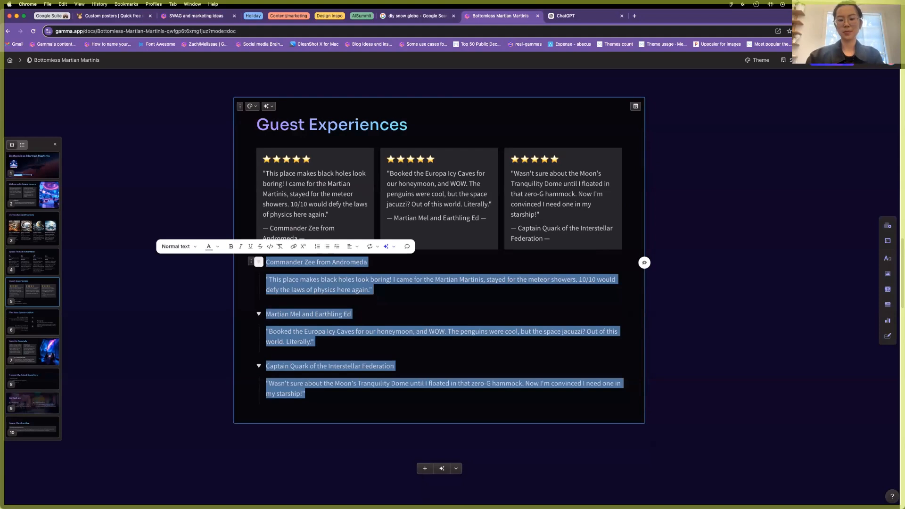
key("BackSpace")
key("BackSpace")
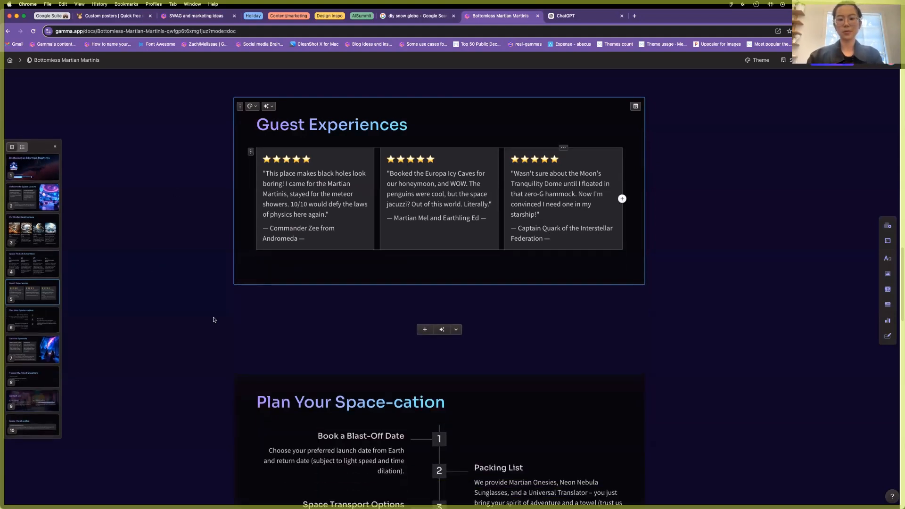
Set a generated snowy igloo-landscape image as the Guest Experiences card's backdrop.
scroll(219, 311, "up", 2)
scroll(225, 307, "up", 1)
scroll(231, 265, "down", 3)
scroll(253, 271, "up", 3)
left_click(250, 165)
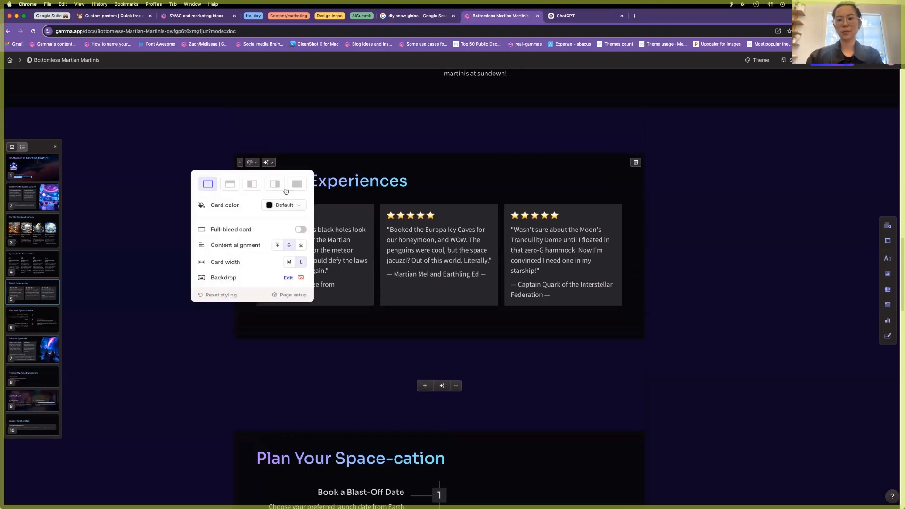
left_click(287, 279)
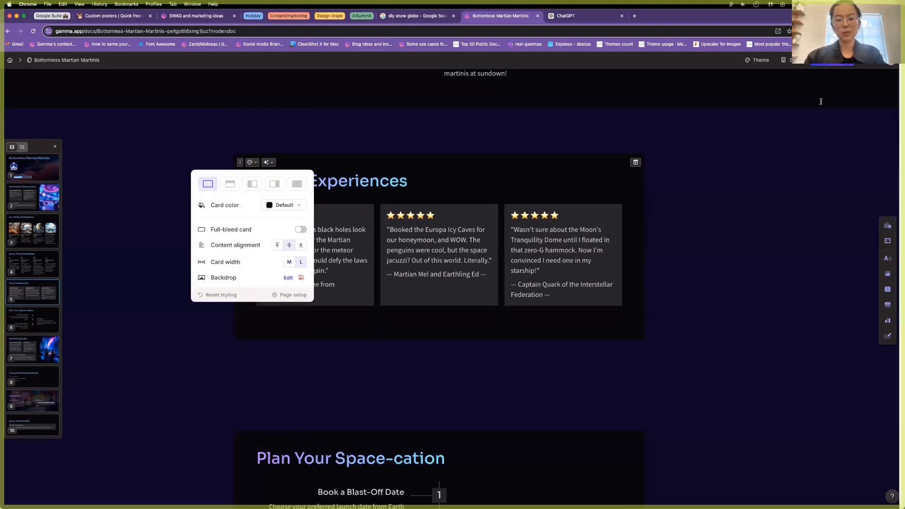
scroll(806, 418, "down", 2)
scroll(806, 417, "down", 5)
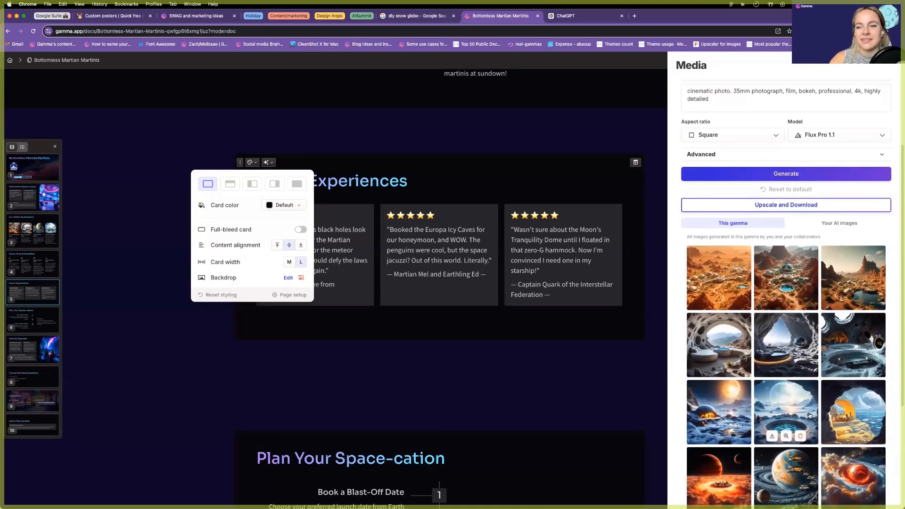
left_click(797, 305)
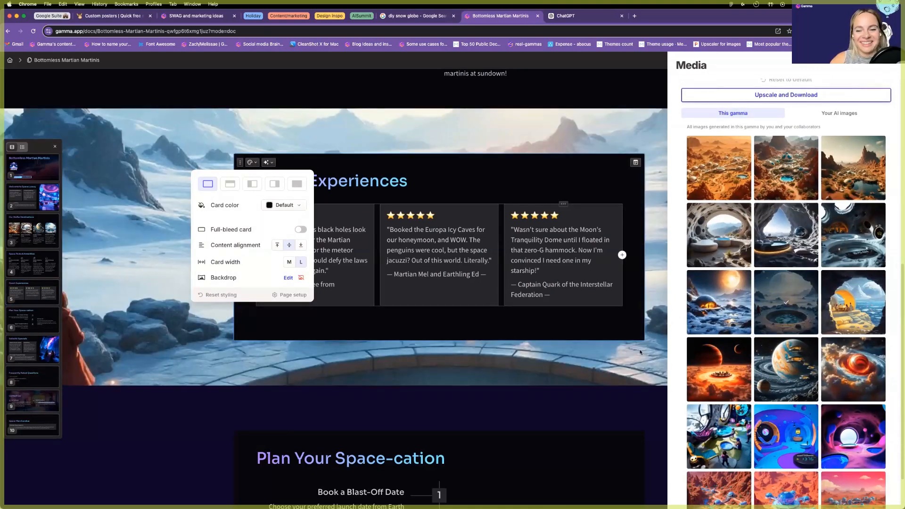
left_click(710, 298)
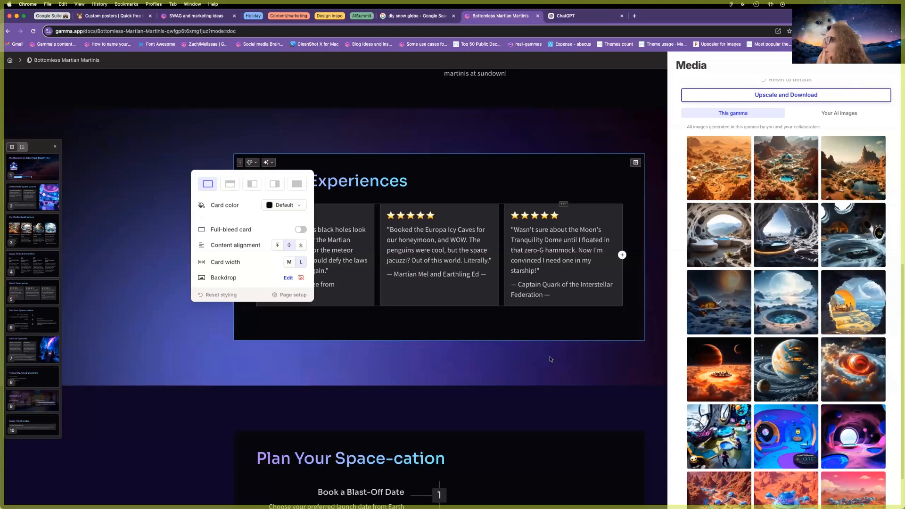
left_click(547, 365)
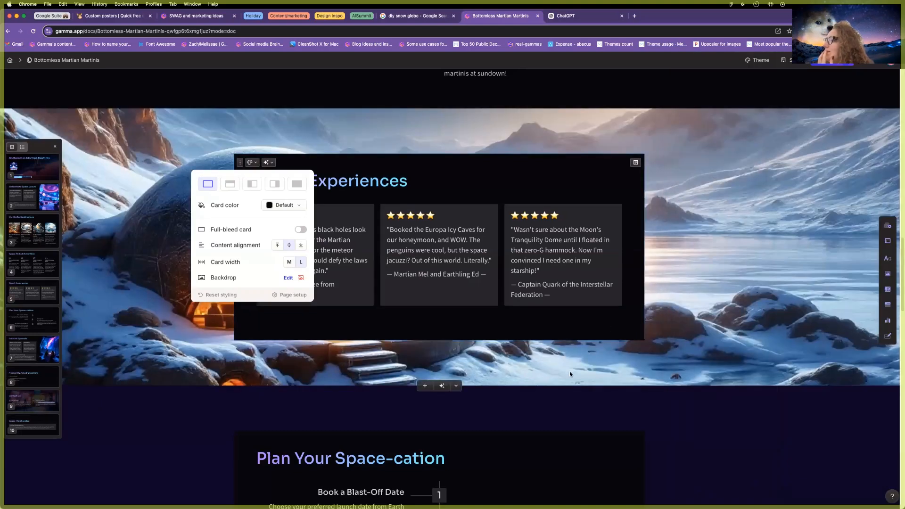
scroll(641, 389, "down", 5)
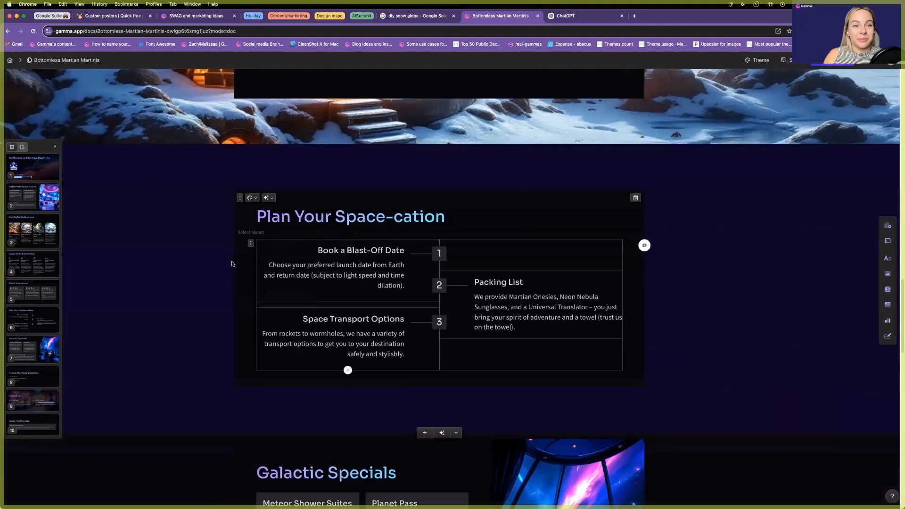
Switch the Plan Your Space-cation timeline to a one-sided horizontal layout.
scroll(180, 250, "down", 1)
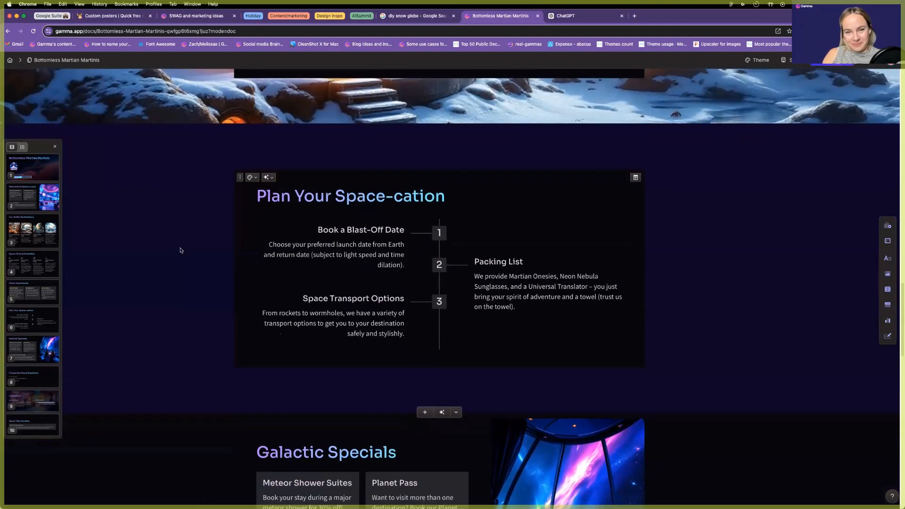
left_click(250, 224)
left_click(426, 209)
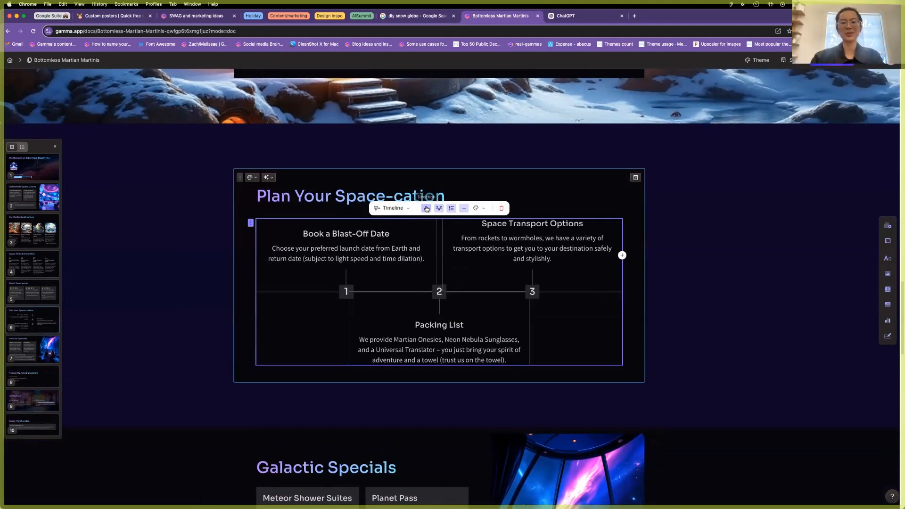
left_click(438, 211)
left_click(699, 340)
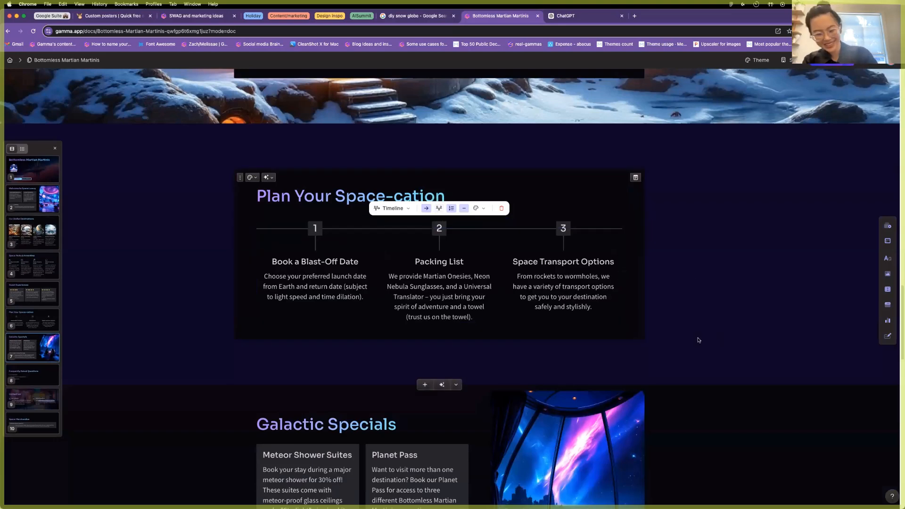
Give the Contact Us card a right-side accent image using the alien-lounge picture.
scroll(249, 338, "down", 10)
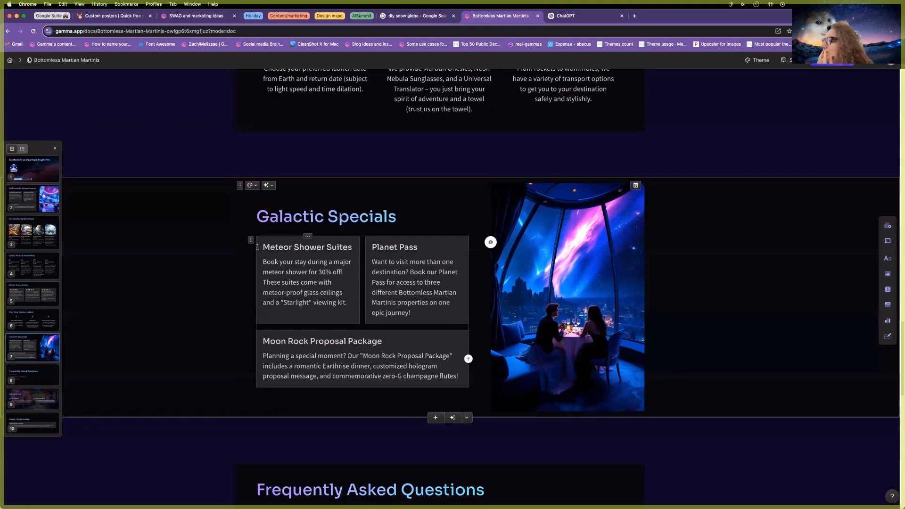
scroll(258, 240, "down", 2)
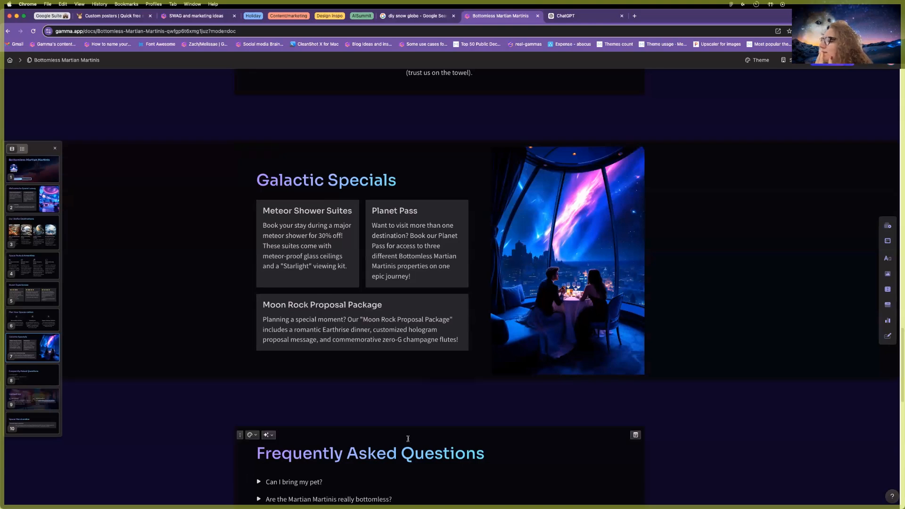
scroll(405, 439, "down", 10)
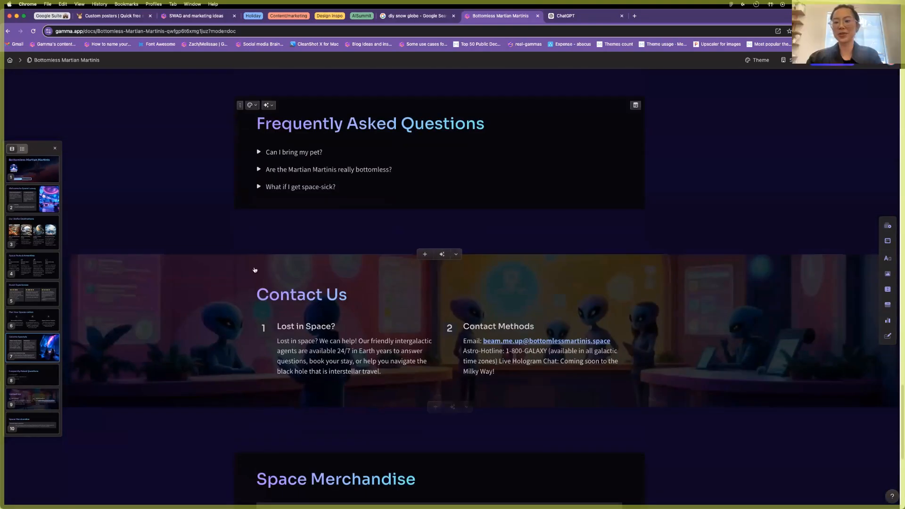
left_click(251, 262)
left_click(275, 284)
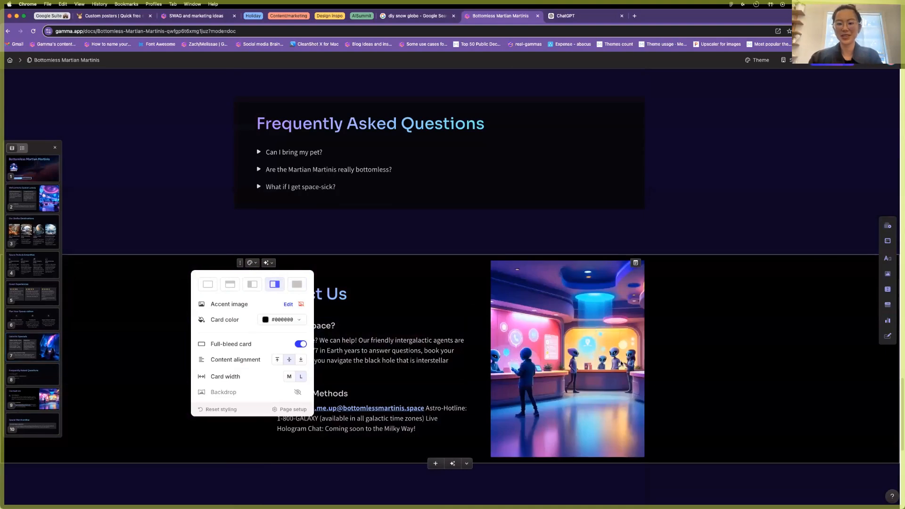
left_click(725, 265)
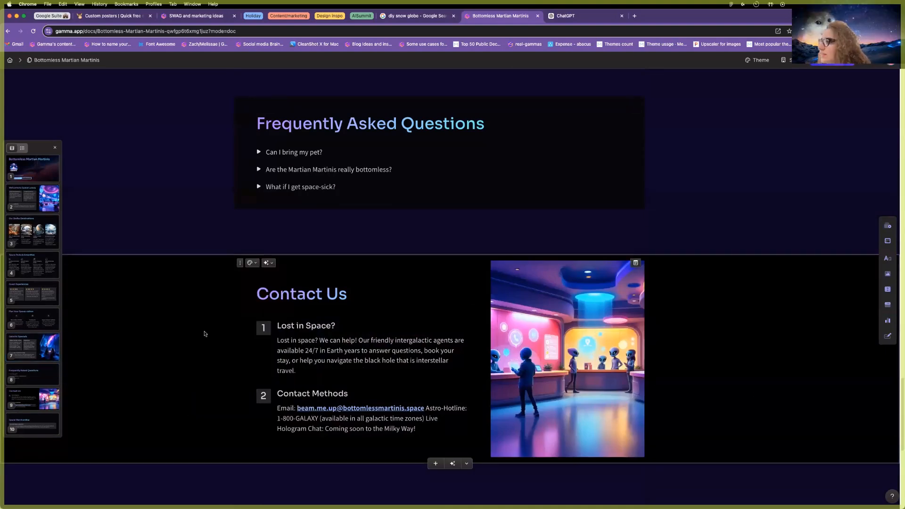
scroll(204, 334, "down", 6)
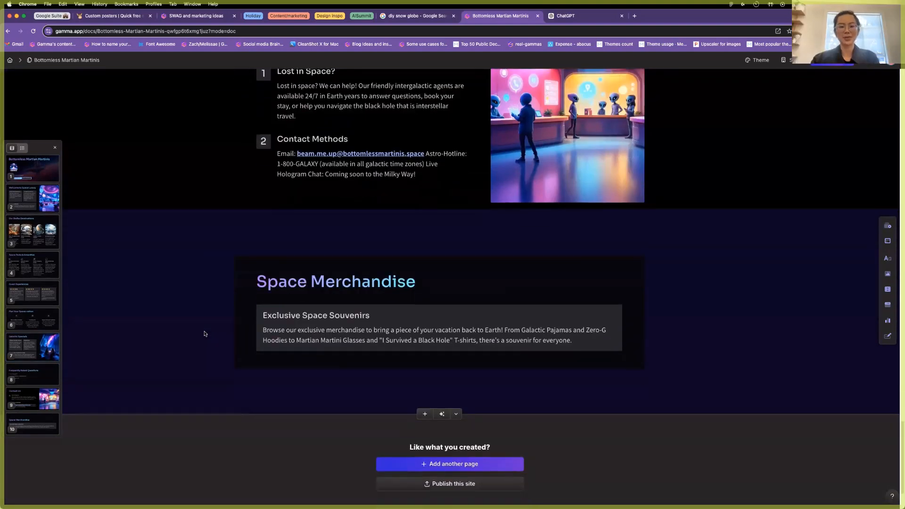
Insert an empty image gallery block under the Space Merchandise title using /gallery.
left_click(240, 265)
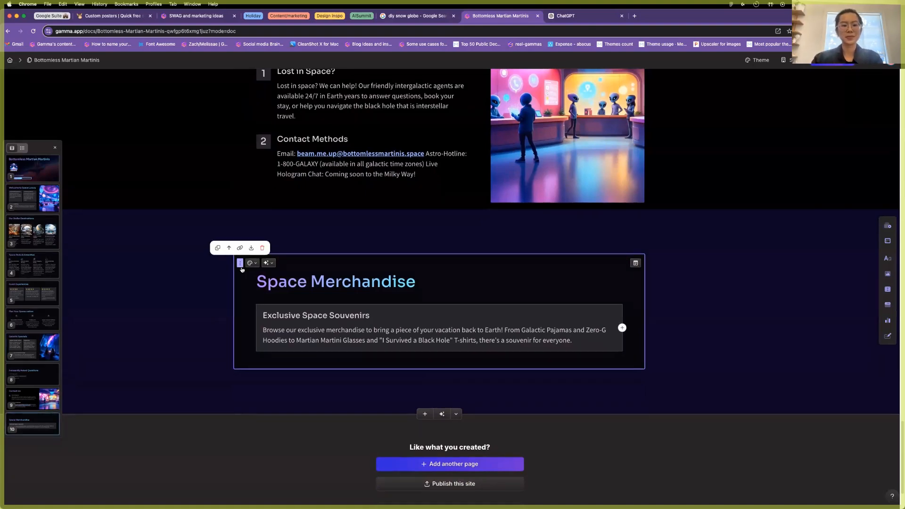
left_click(438, 284)
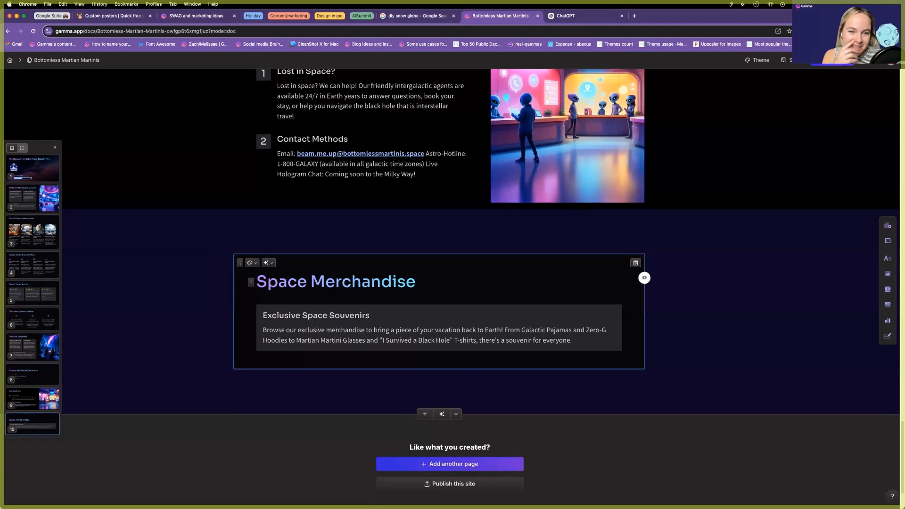
key("Return")
type("/ga")
key("Return")
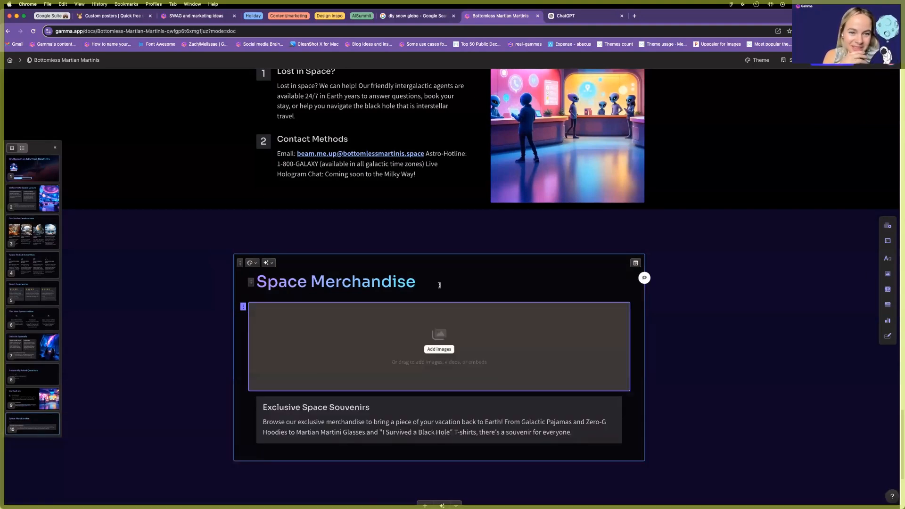
Generate AI merchandise images for the gallery in the Theme (Nebulae) style.
left_click(439, 349)
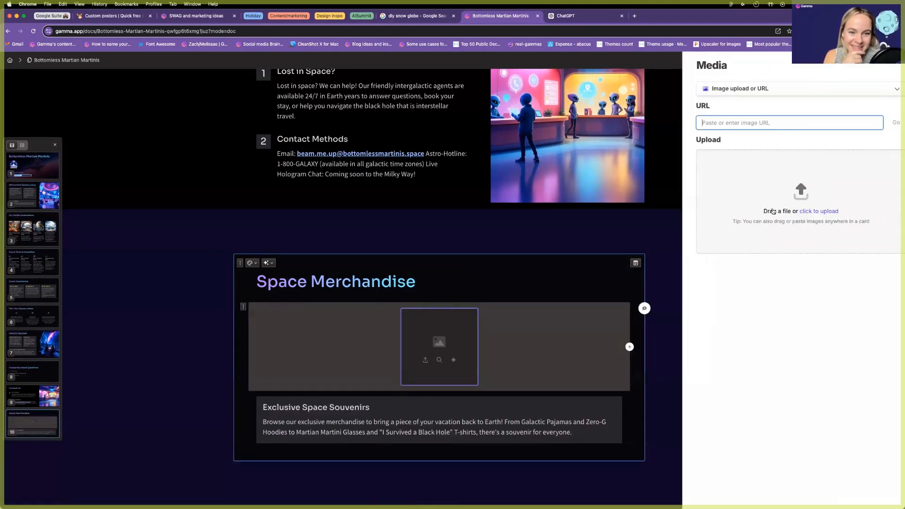
left_click(729, 95)
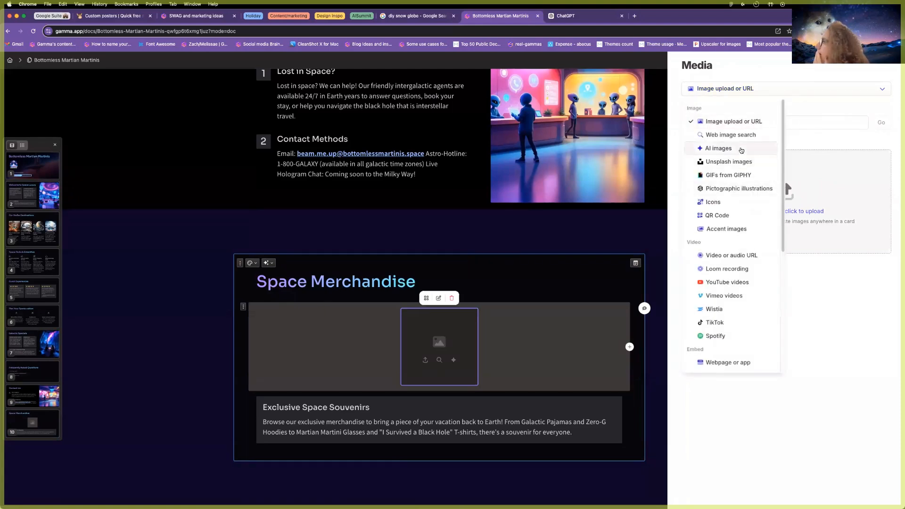
left_click(742, 150)
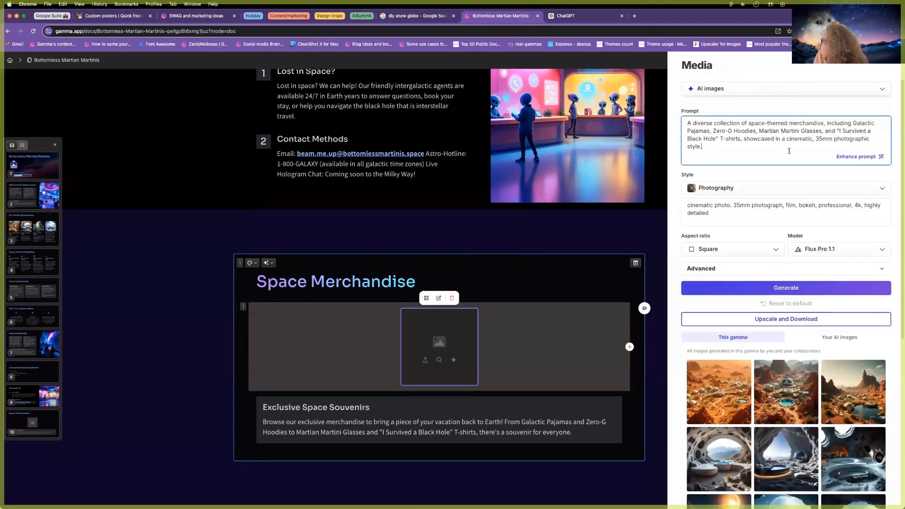
left_click(718, 189)
left_click(759, 224)
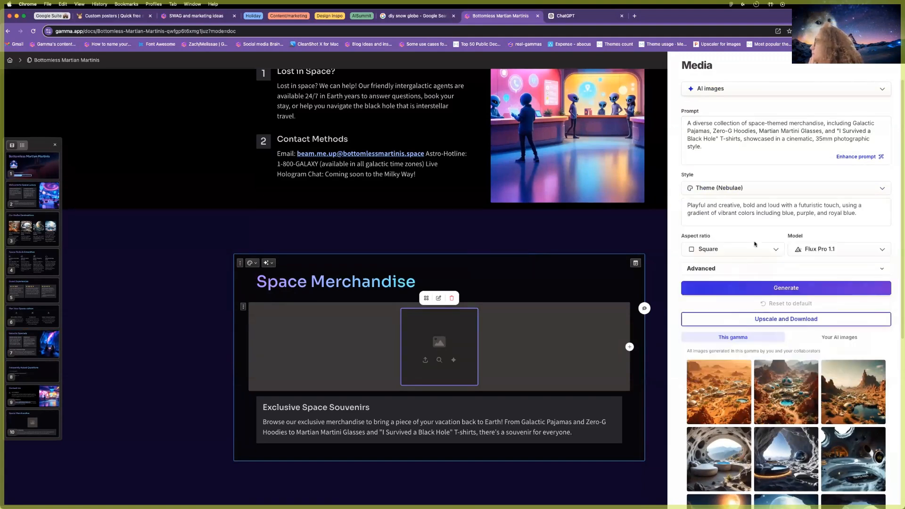
left_click(755, 287)
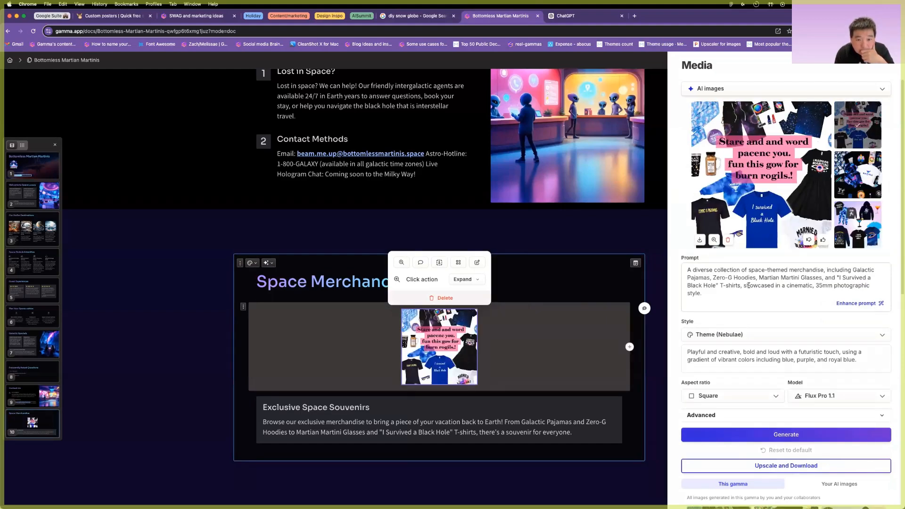
Place the chosen merch image, then add second and third gallery slots with AI merch thumbnails.
left_click(846, 224)
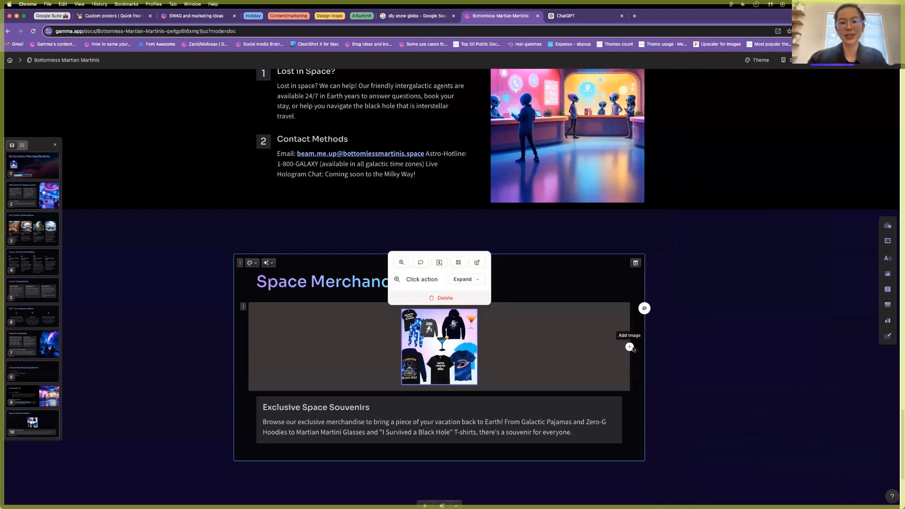
left_click(630, 347)
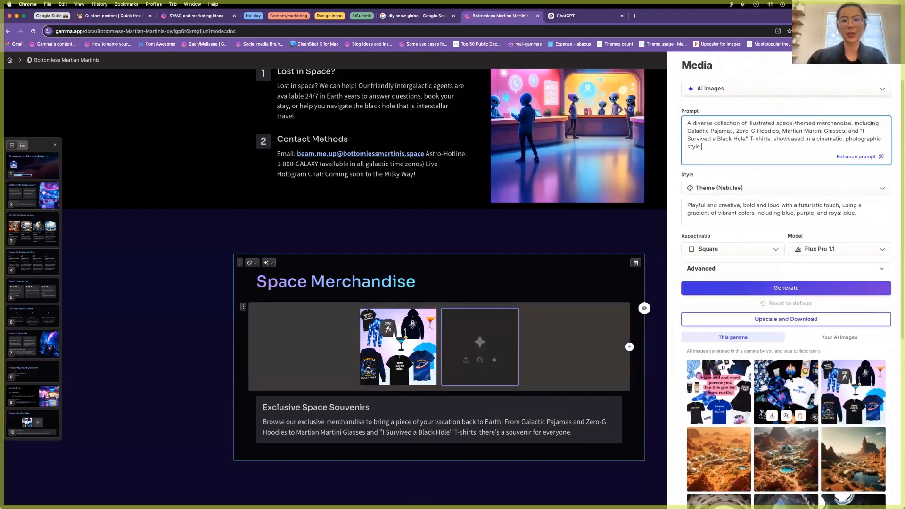
left_click(791, 378)
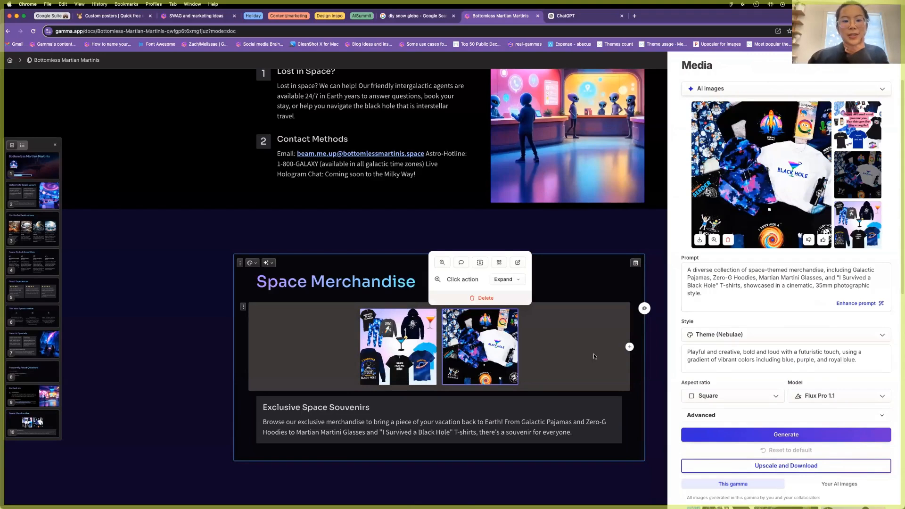
left_click(594, 357)
left_click(629, 347)
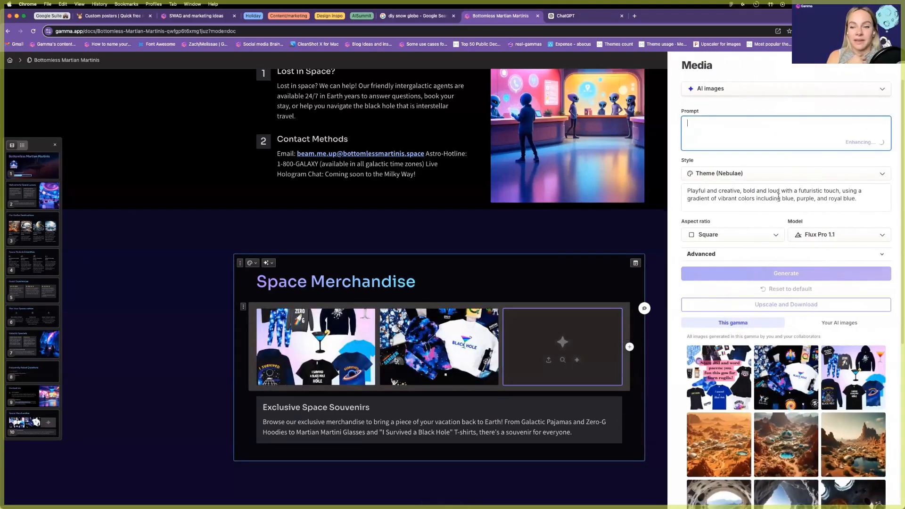
left_click(783, 377)
Trim the third image's prompt to "I Survived a Black Hole" T-shirts and generate it.
scroll(737, 301, "down", 1)
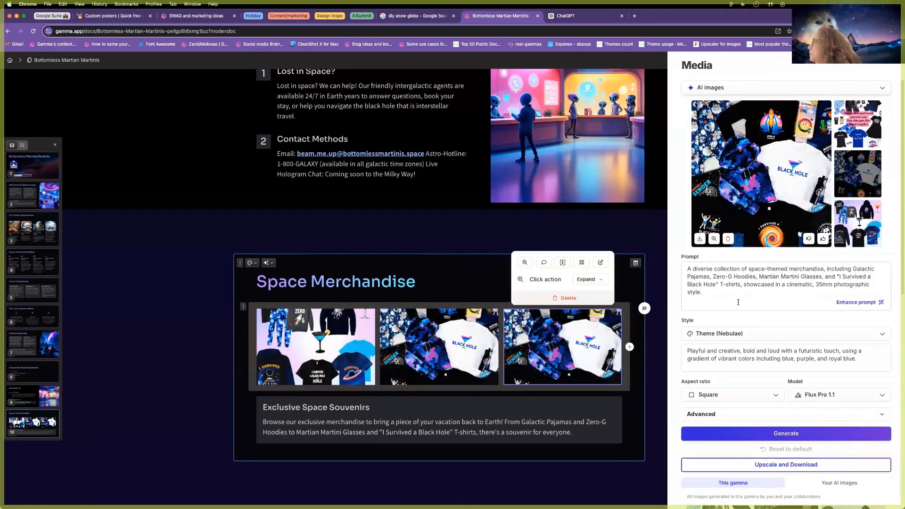
left_click(731, 294)
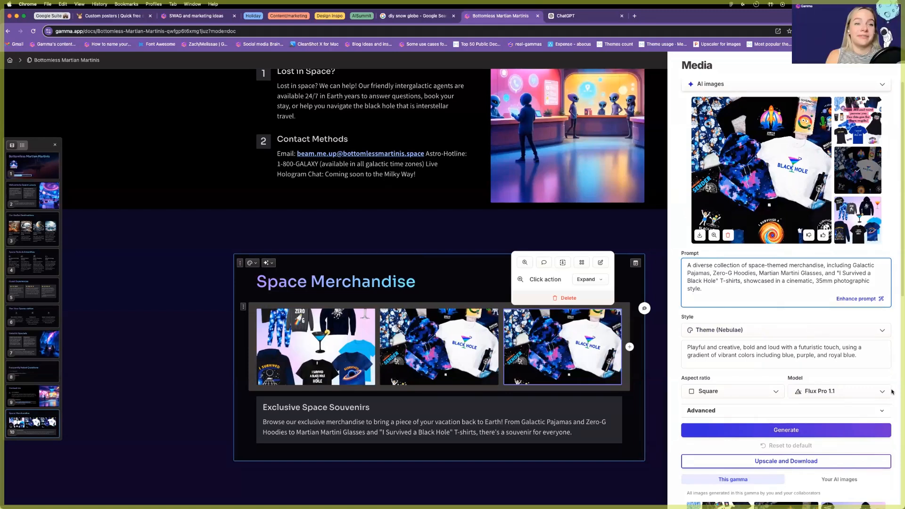
left_click_drag(707, 290, 686, 264)
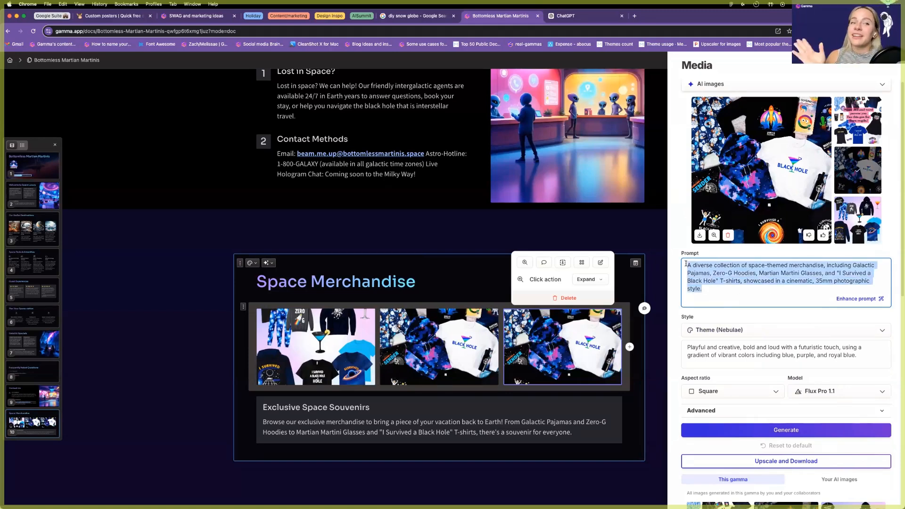
left_click_drag(758, 273, 663, 245)
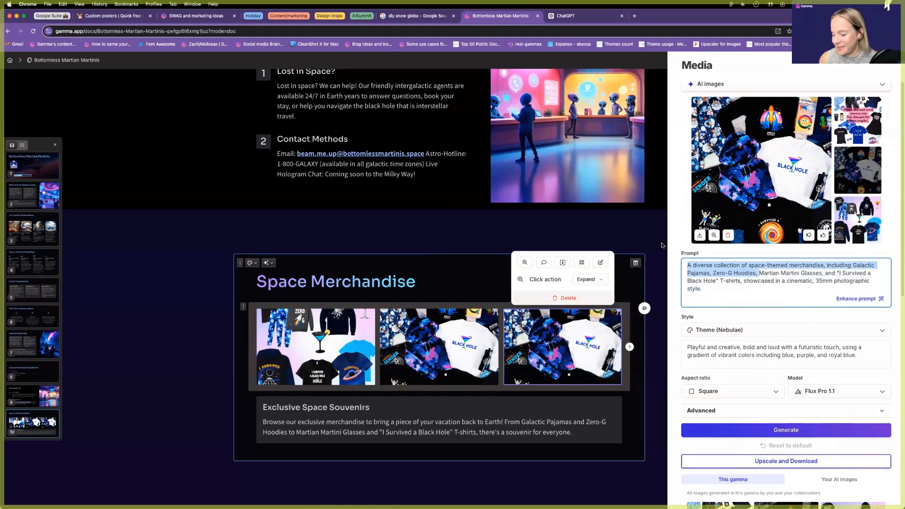
key("BackSpace")
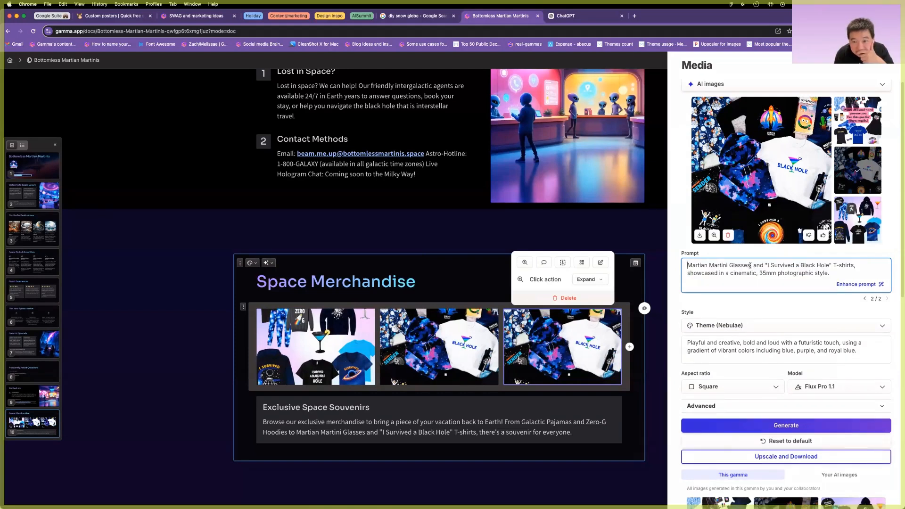
key("super+shift+Left")
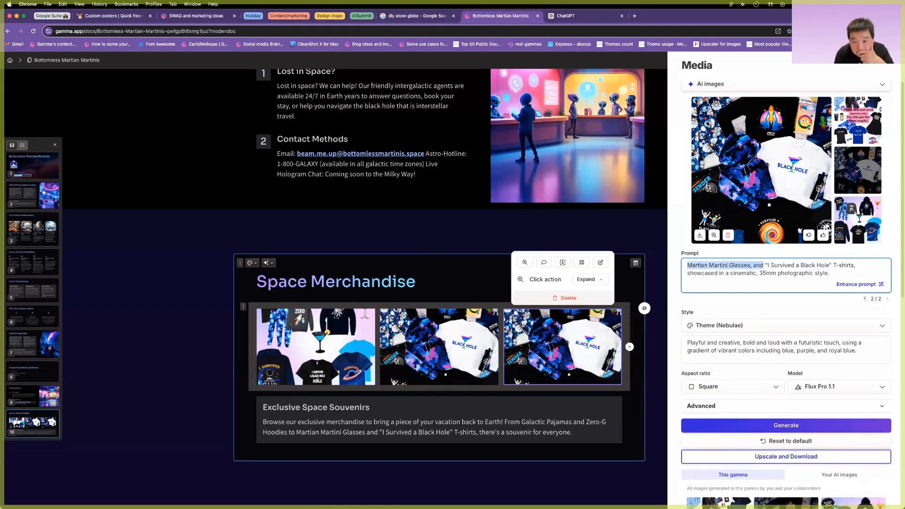
key("BackSpace")
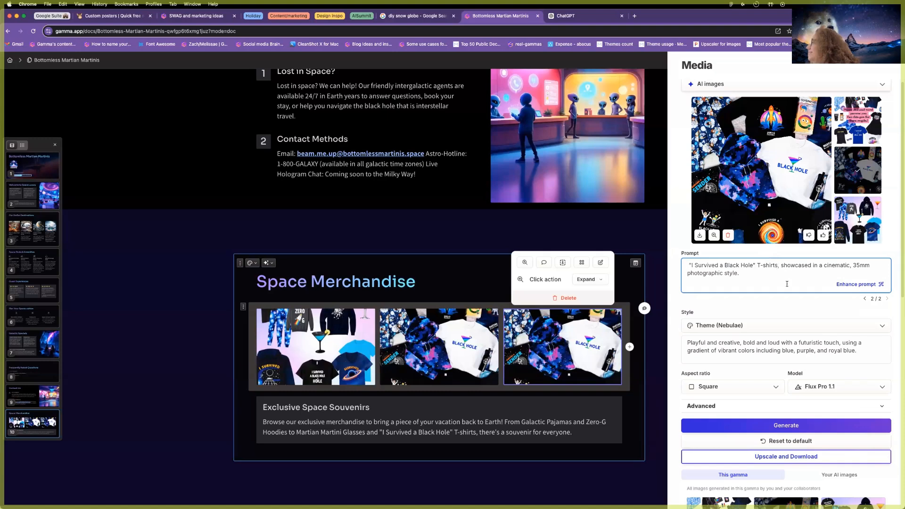
left_click_drag(778, 265, 789, 281)
key("BackSpace")
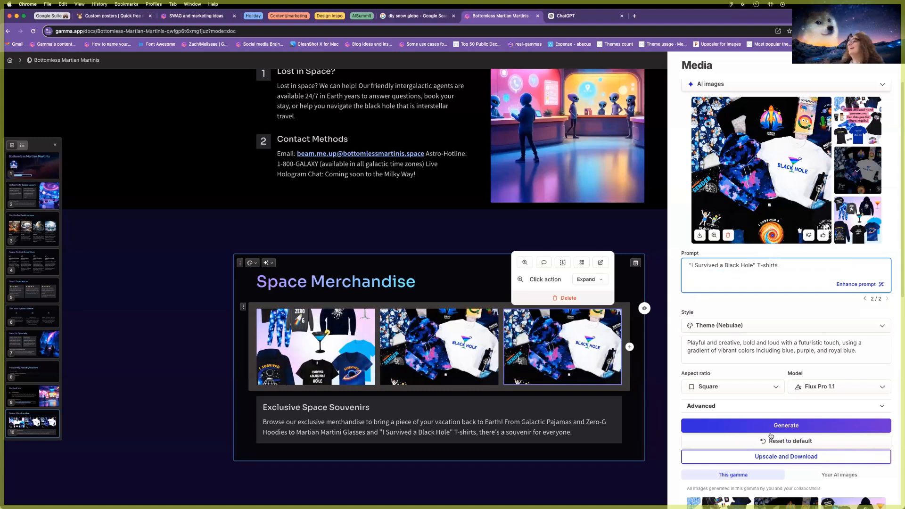
left_click(772, 428)
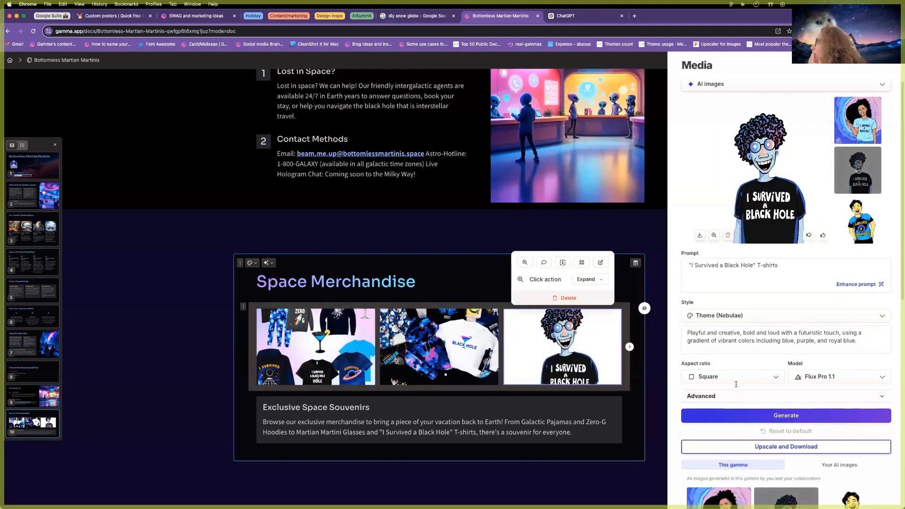
Append ", p" after T-shirts in the prompt and regenerate the third image.
left_click(812, 274)
type(", photography")
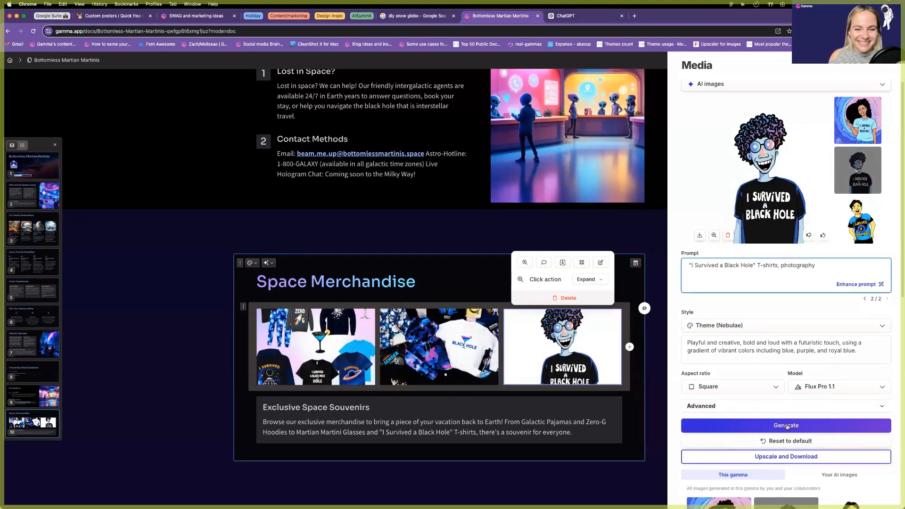
left_click(786, 426)
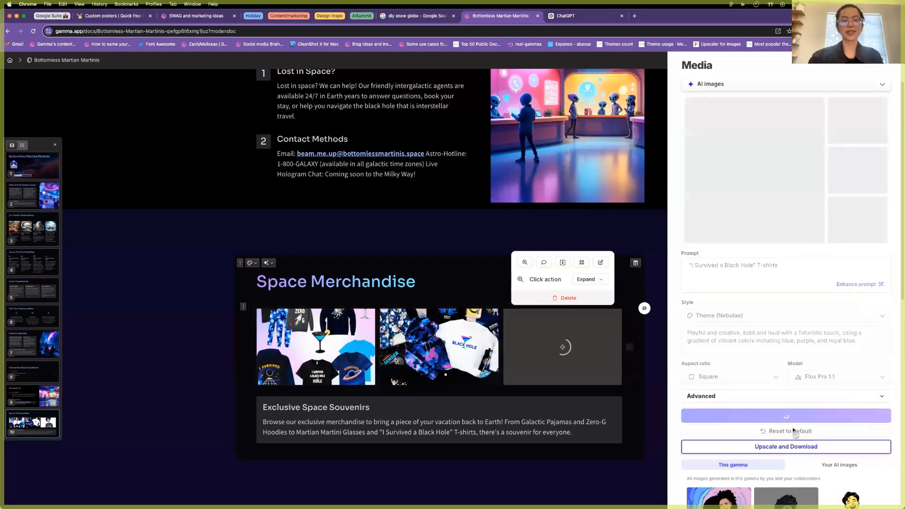
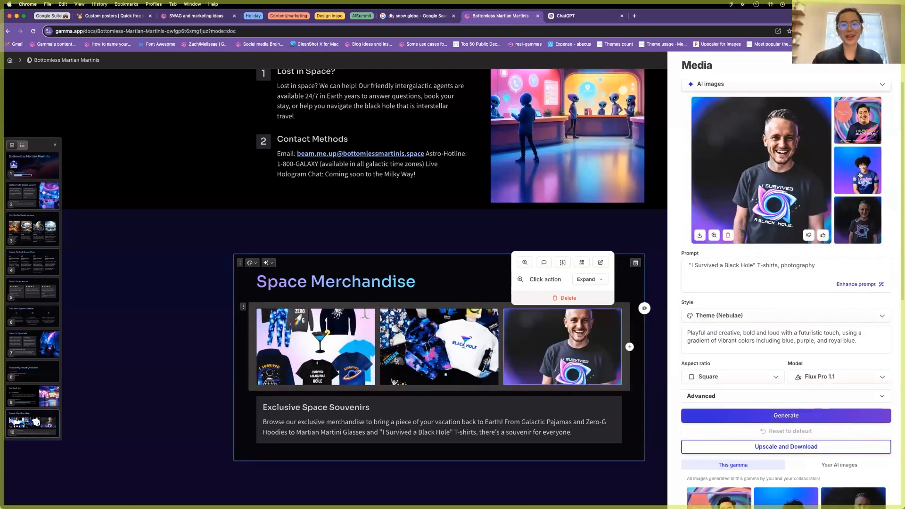
Choose the curly-haired T-shirt photo as the third gallery image.
left_click(859, 124)
left_click(858, 170)
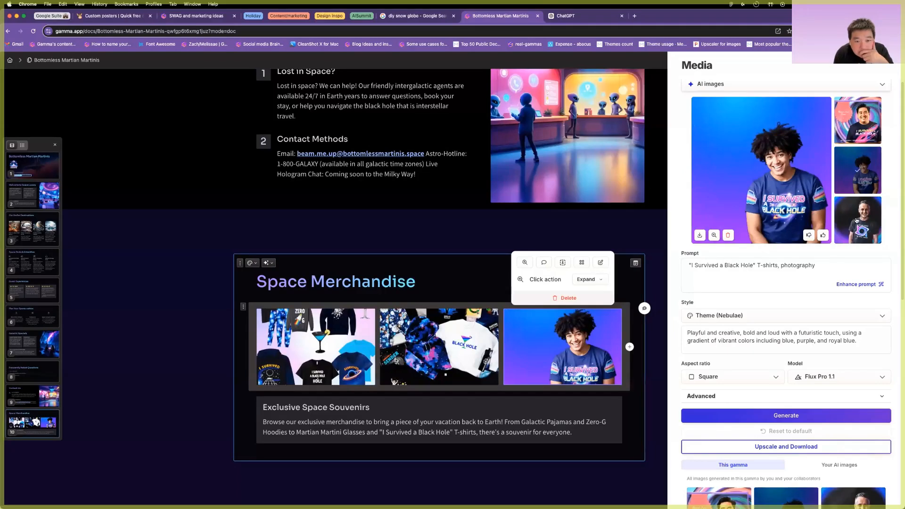
left_click(857, 221)
left_click(858, 170)
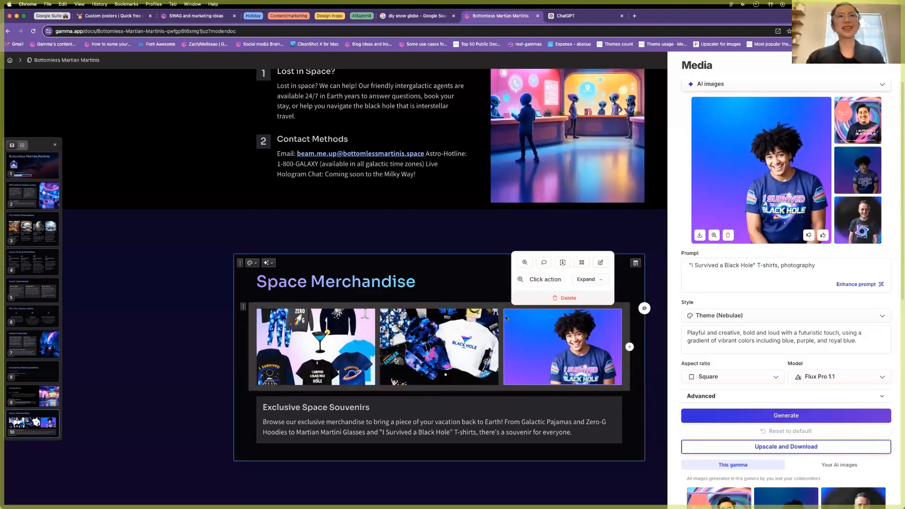
Move the Black Hole hoodie image right, then fill a new fourth slot with the merchandise collage.
left_click_drag(398, 336, 589, 336)
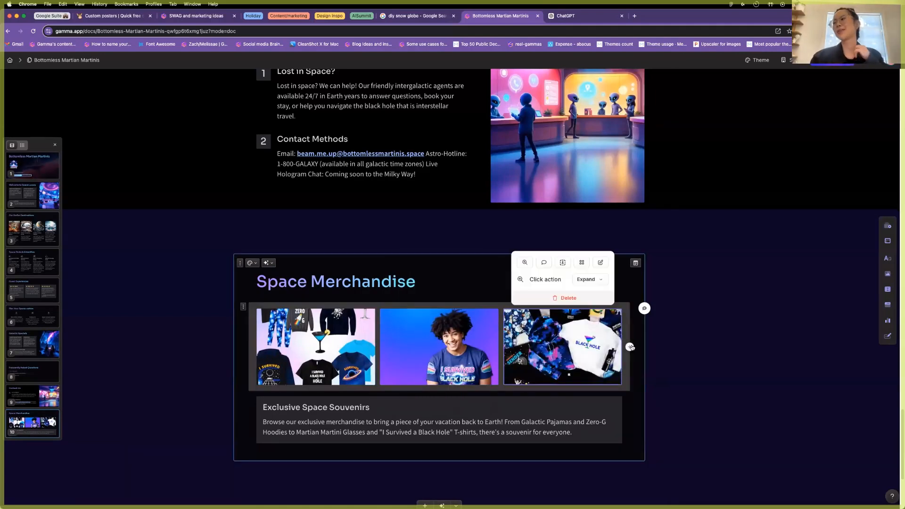
left_click(630, 347)
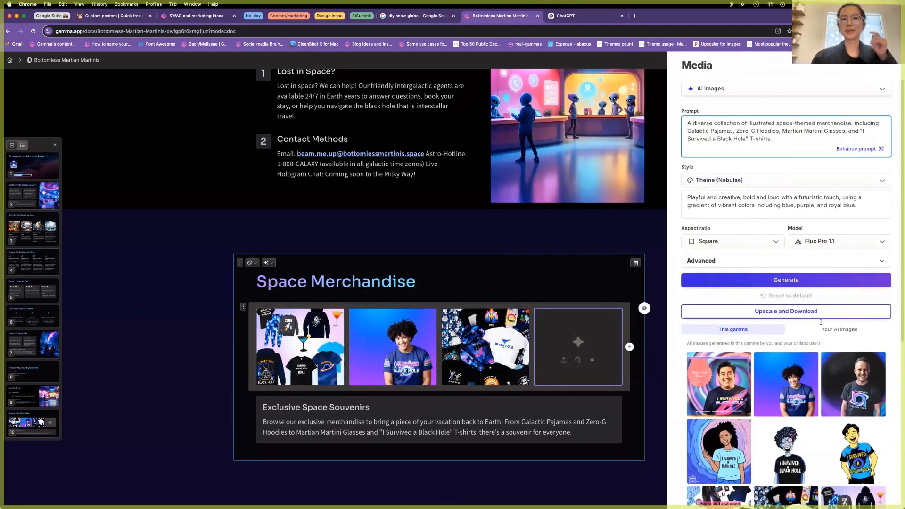
left_click(792, 358)
scroll(793, 351, "down", 3)
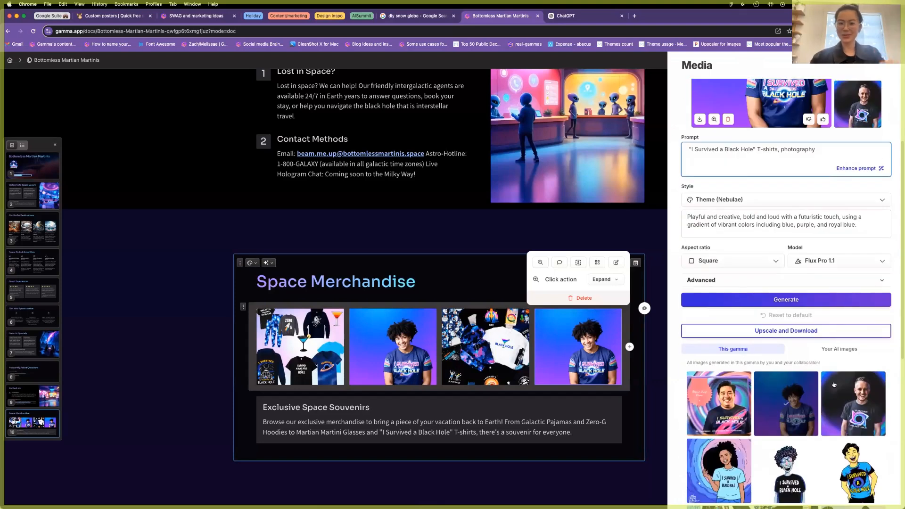
left_click(785, 471)
scroll(782, 424, "down", 3)
left_click(780, 404)
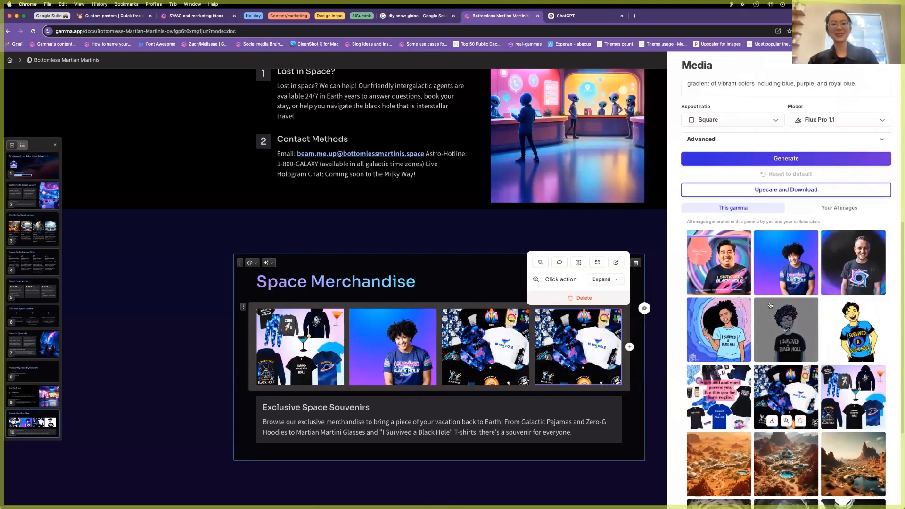
scroll(787, 330, "up", 3)
scroll(797, 163, "up", 2)
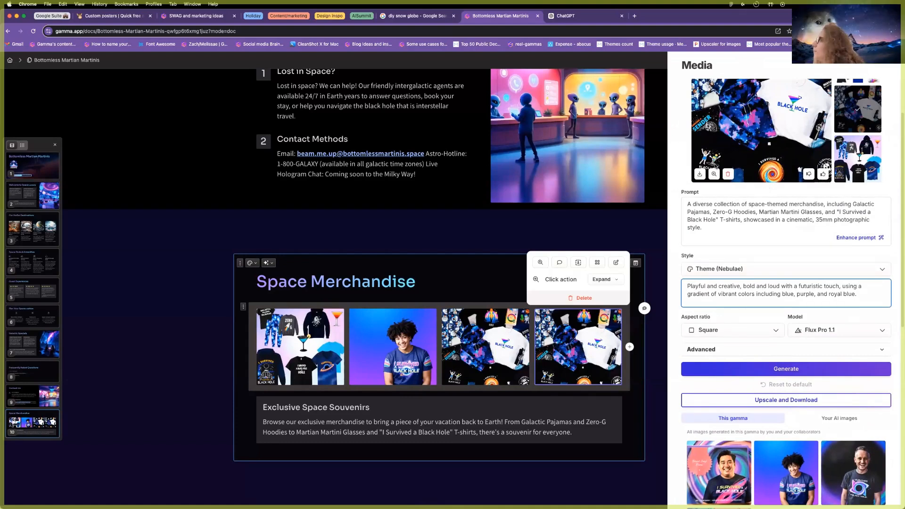
scroll(776, 211, "up", 1)
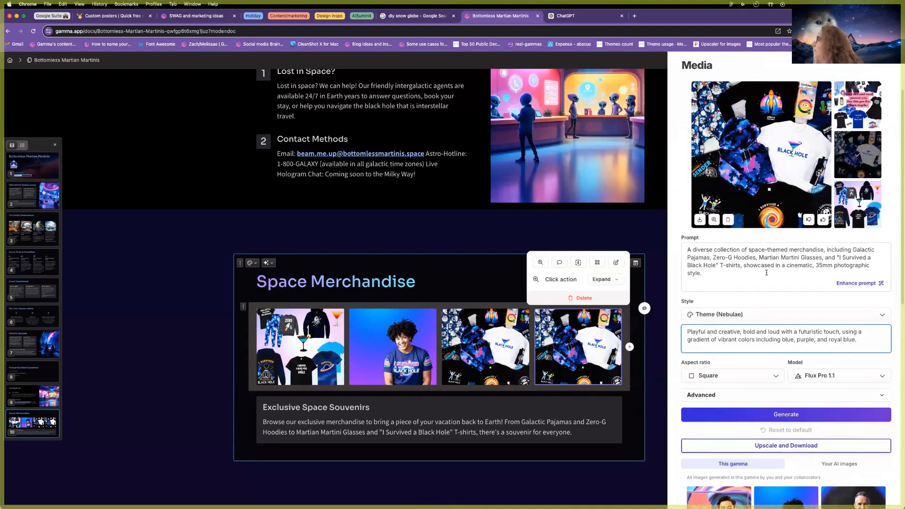
Replace the image prompt's opening description with 'Galactic mug,'.
left_click(815, 266)
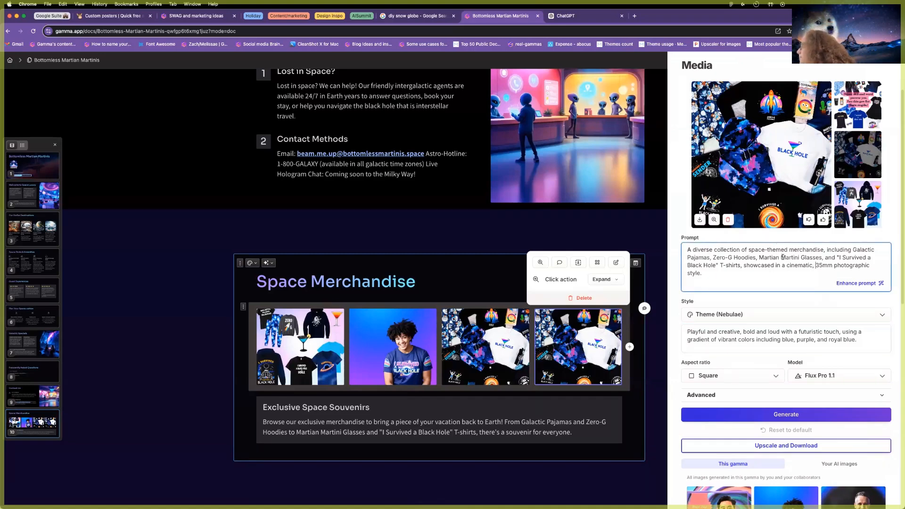
left_click_drag(823, 250, 713, 257)
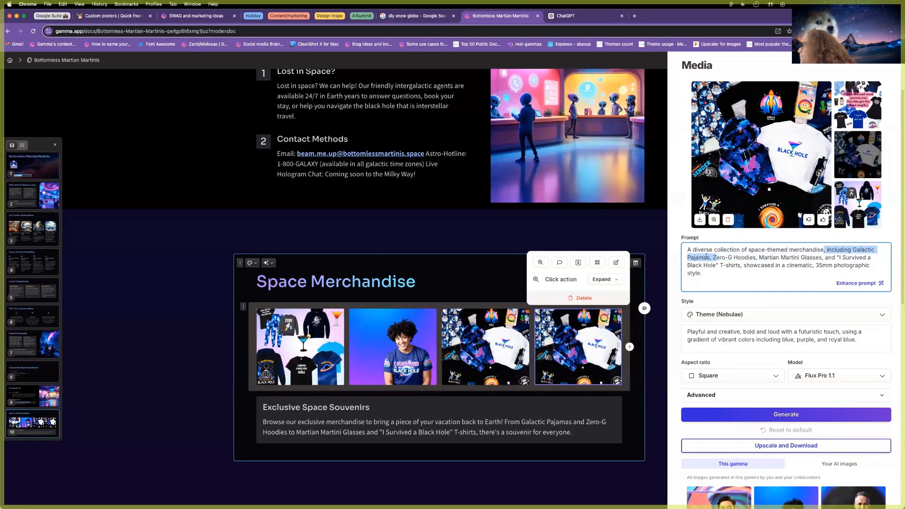
left_click(709, 258)
left_click_drag(672, 237, 660, 239)
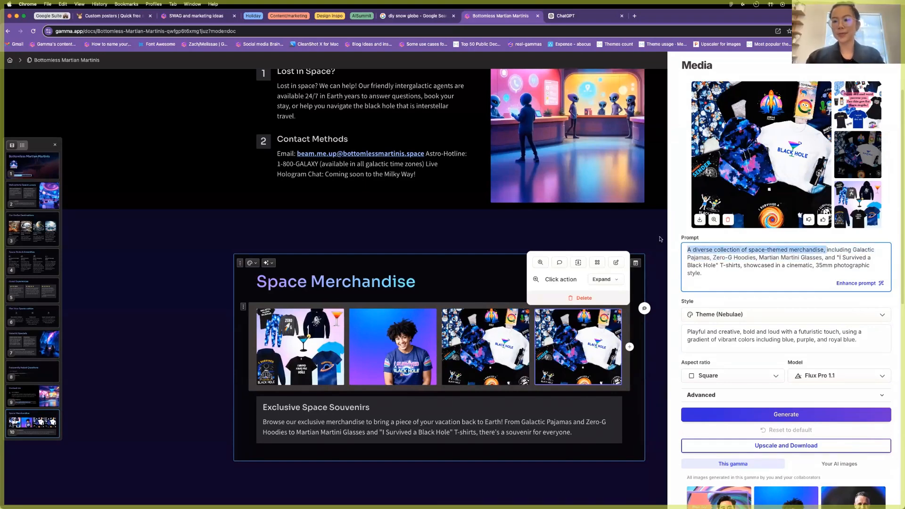
type("Galactic mucincluding Galactic Pajamas, Zero-G Hoodies, Martian Martini")
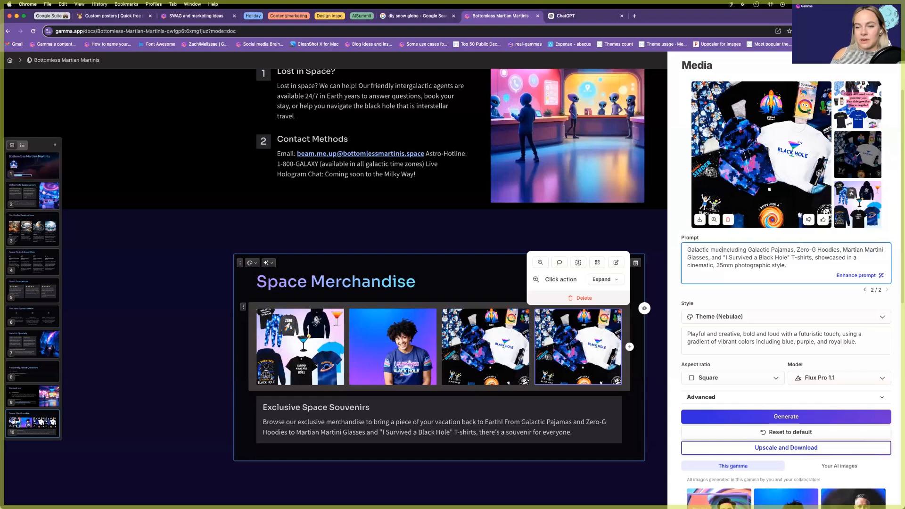
key("BackSpace")
type("g,")
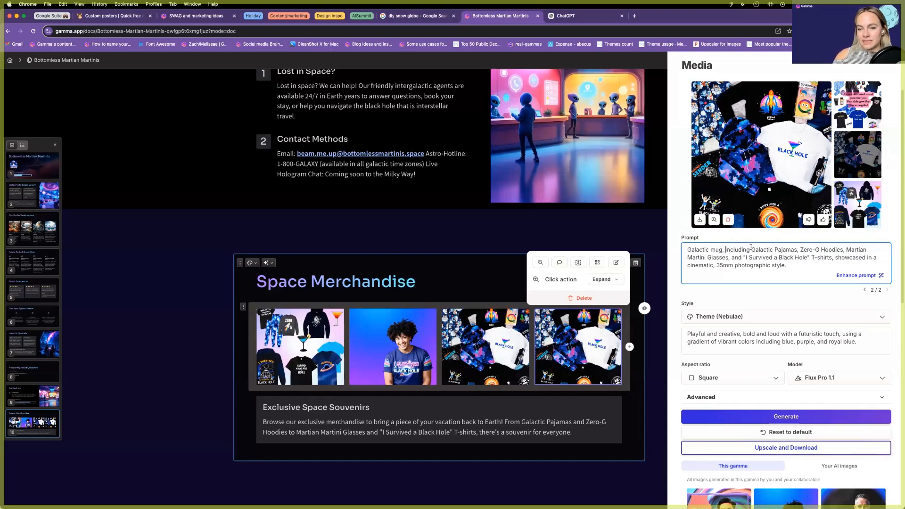
Remove the merchandise list and 35mm wording from the prompt and generate the mug image.
left_click_drag(767, 252, 830, 258)
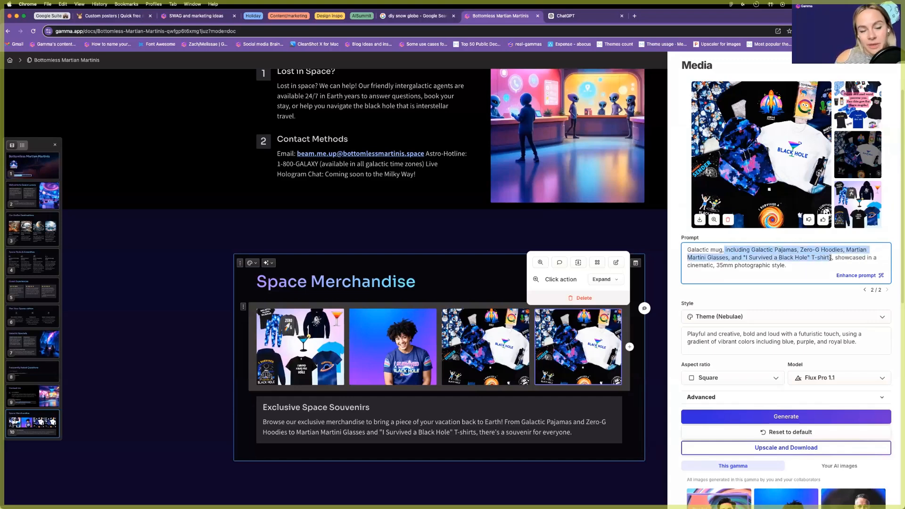
key("BackSpace")
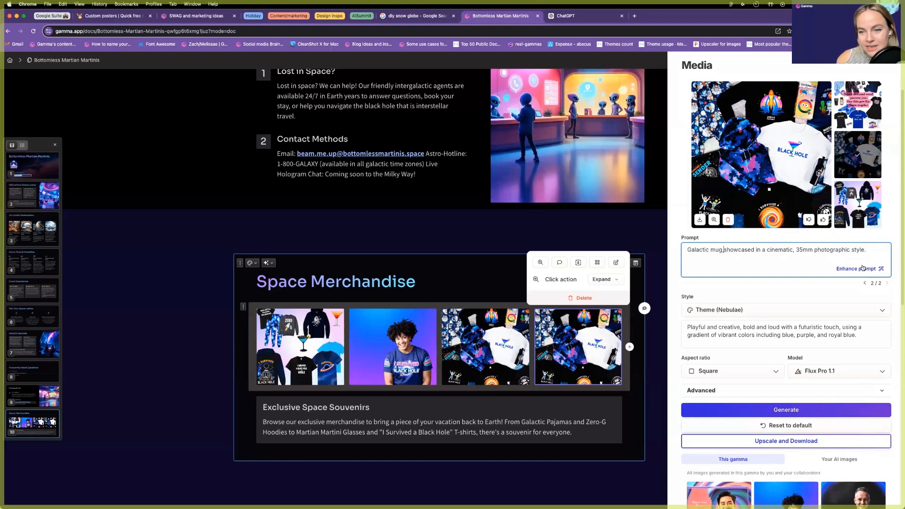
left_click_drag(793, 250, 816, 250)
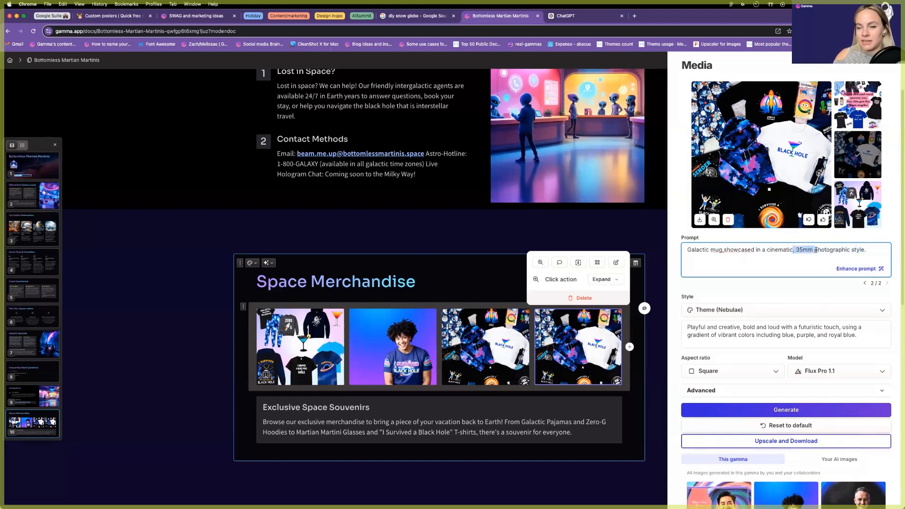
key("BackSpace")
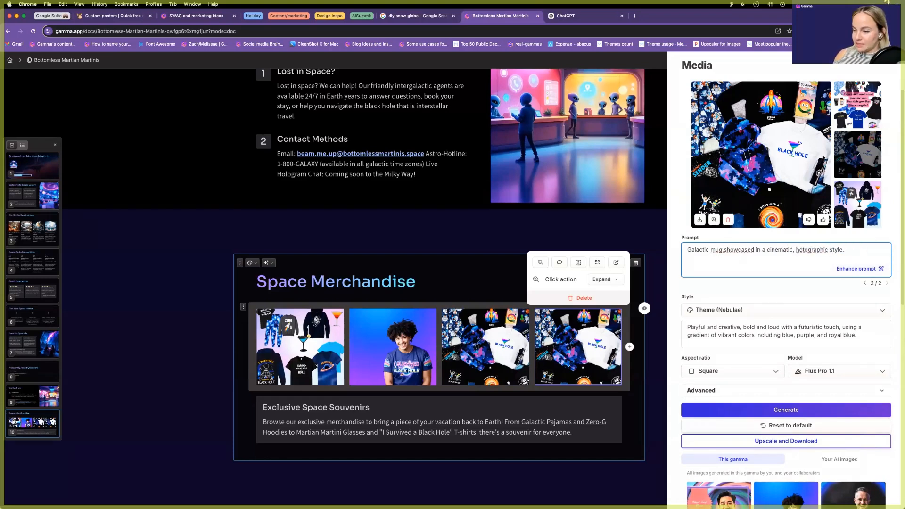
left_click(735, 410)
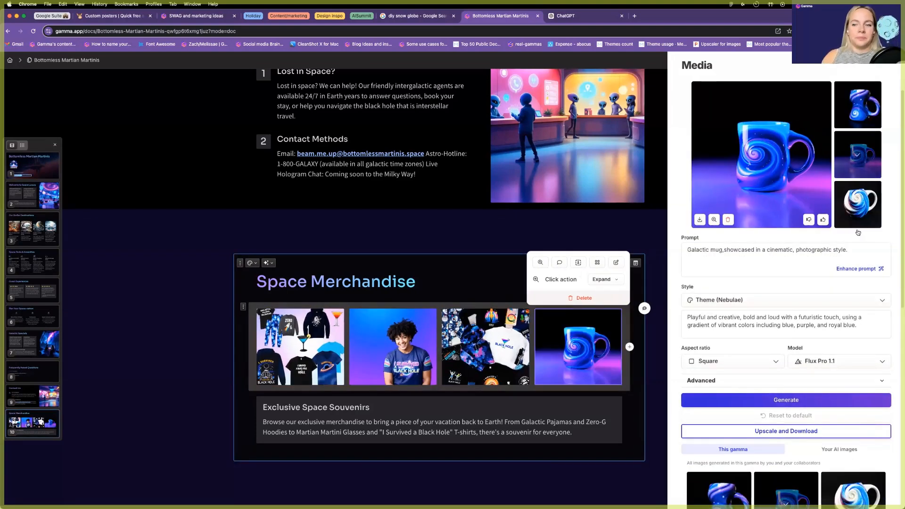
Insert a /button block below the souvenir text, label it 'Explore collection' and centre it.
left_click(360, 499)
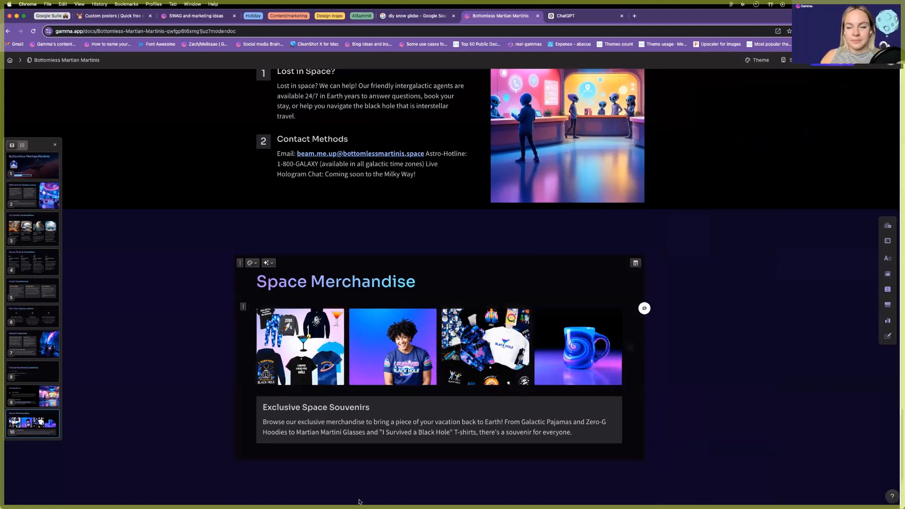
left_click(376, 448)
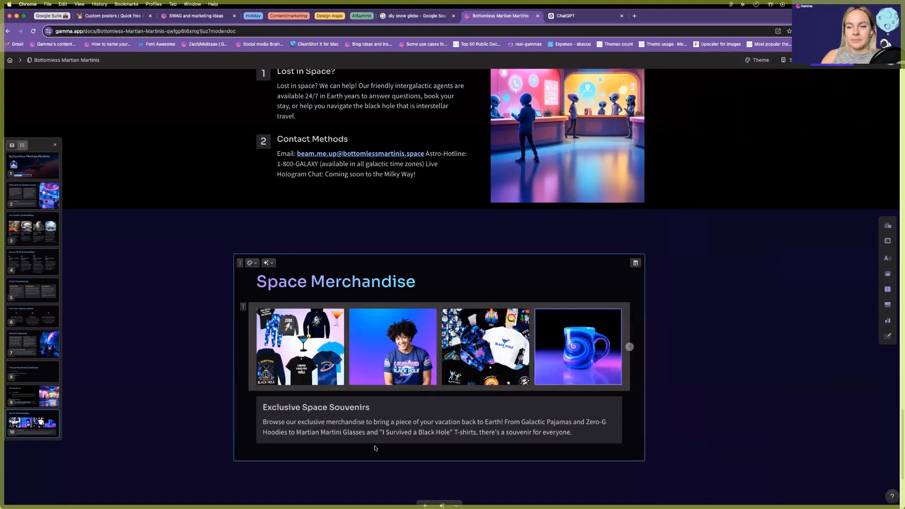
left_click(409, 452)
type("/butt")
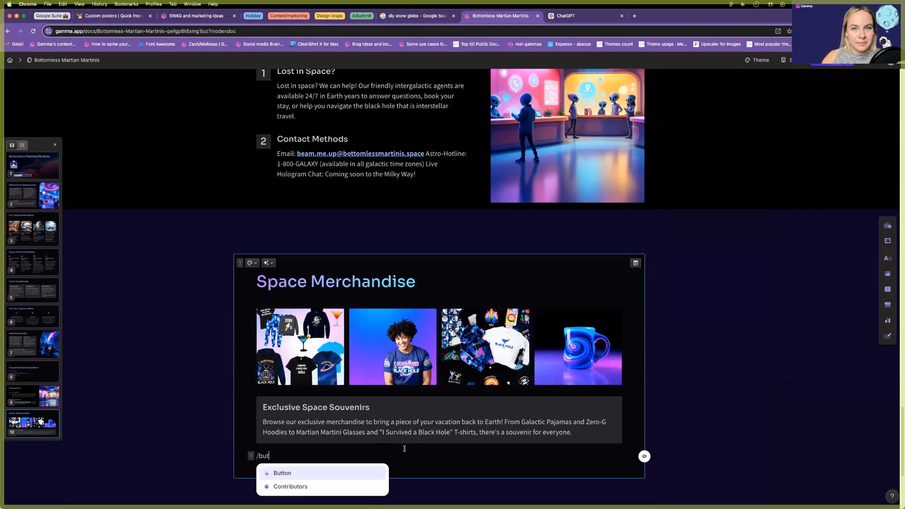
key("Return")
triple_click(270, 460)
type("E")
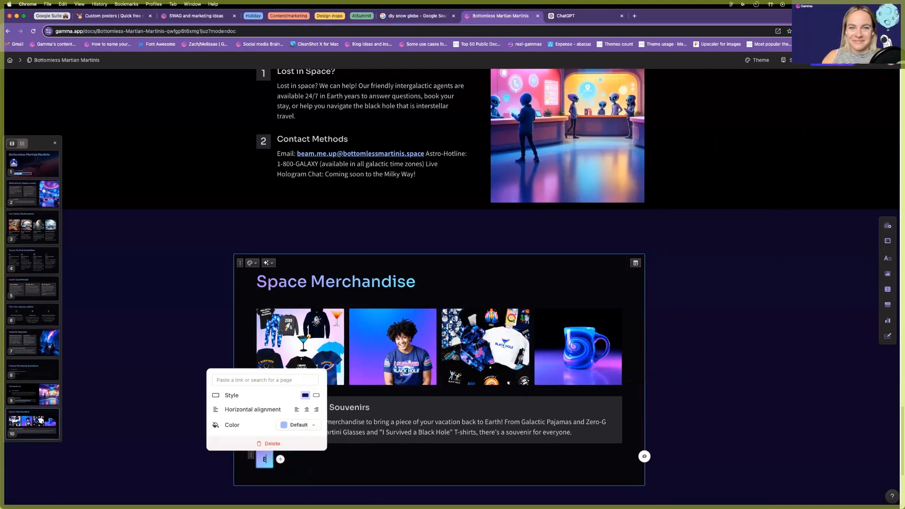
type("xplore collection")
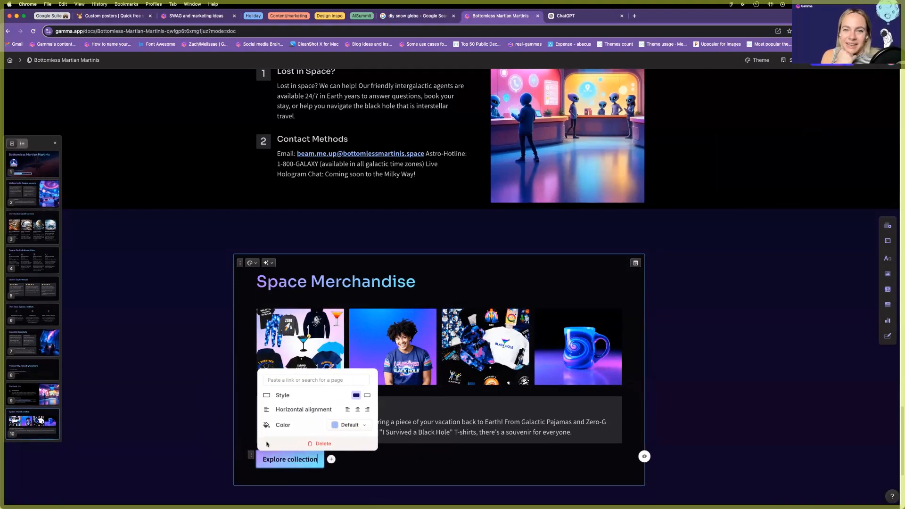
left_click(358, 410)
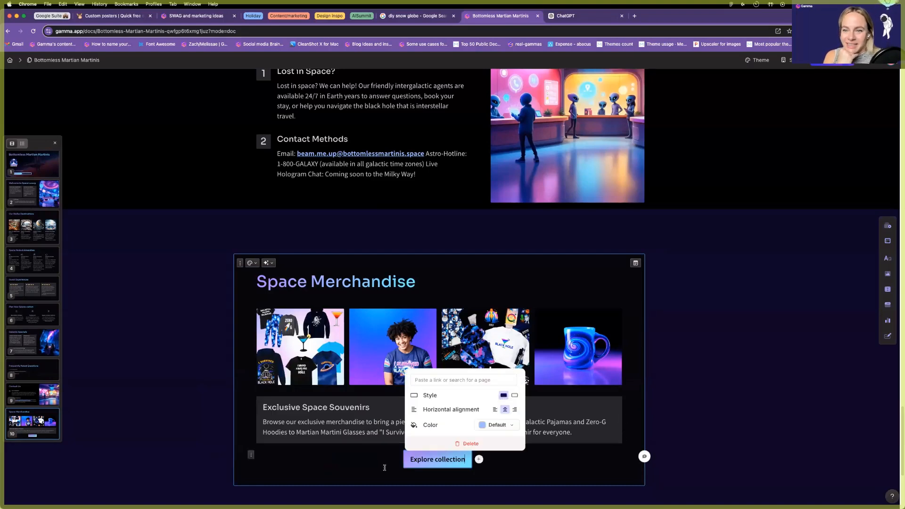
left_click(692, 399)
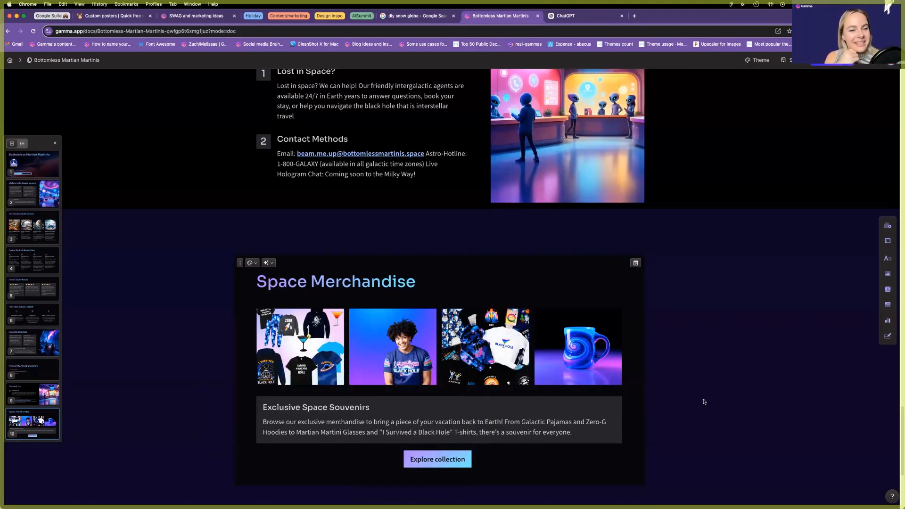
scroll(704, 406, "up", 4)
Save the enlarged Martian Martinis logo image to disk as 'logo'.
scroll(707, 407, "up", 1)
scroll(707, 407, "down", 8)
scroll(707, 407, "up", 15)
scroll(707, 407, "up", 20)
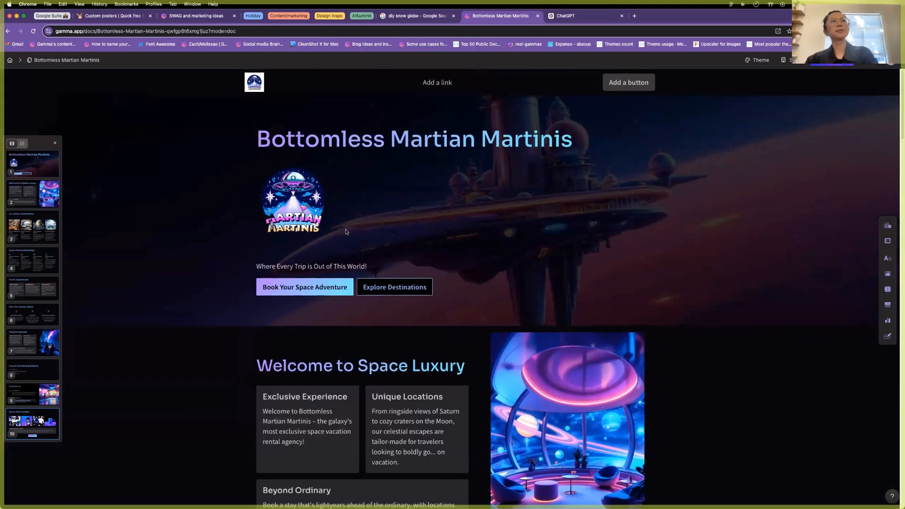
left_click(297, 204)
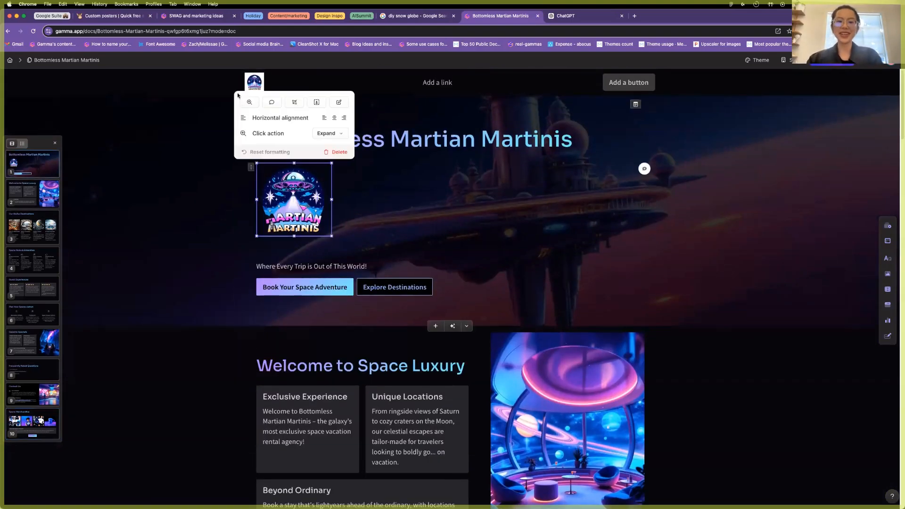
double_click(300, 203)
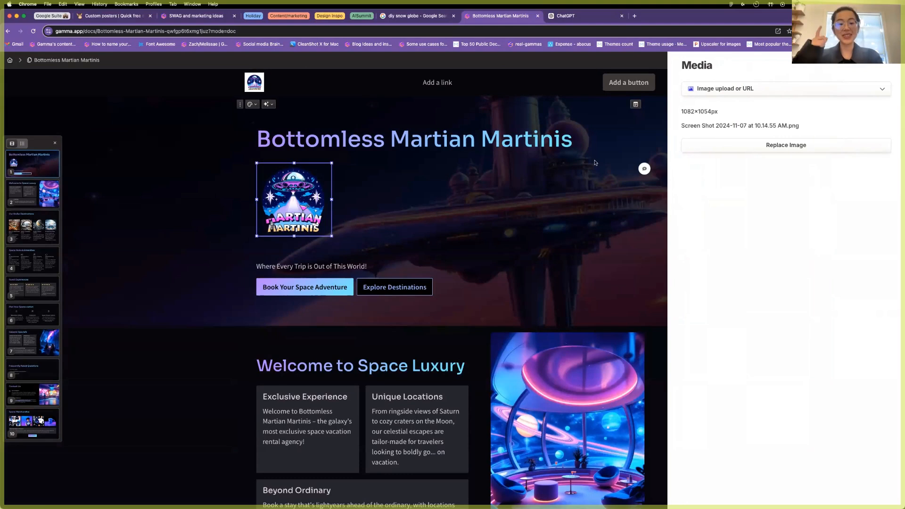
left_click(299, 161)
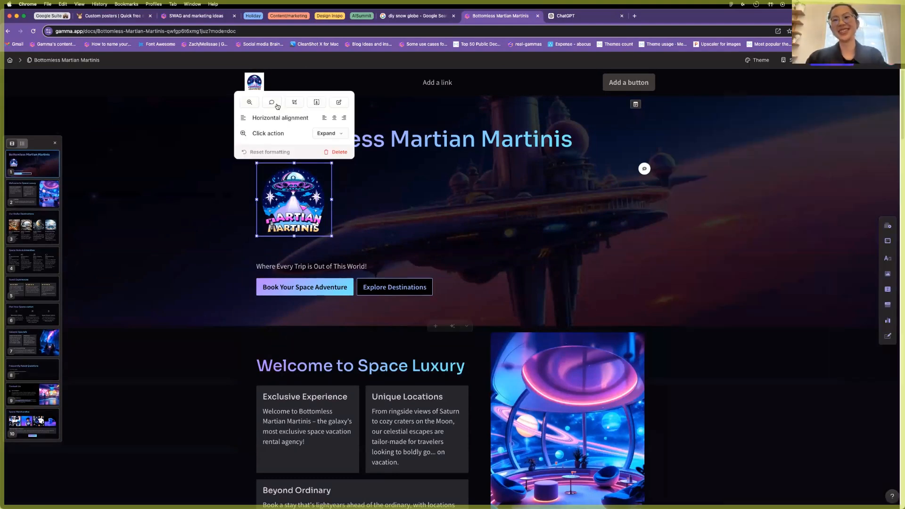
left_click(249, 102)
right_click(512, 229)
left_click(515, 242)
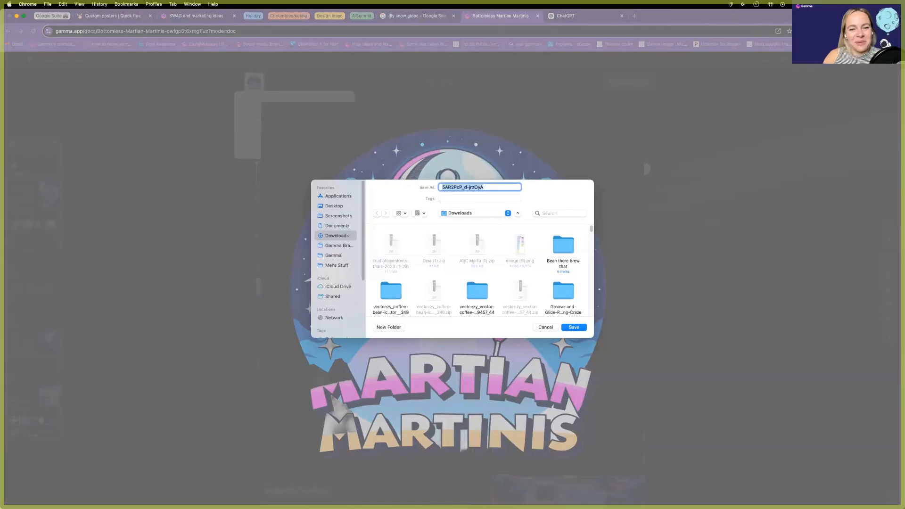
type("logo")
left_click(574, 326)
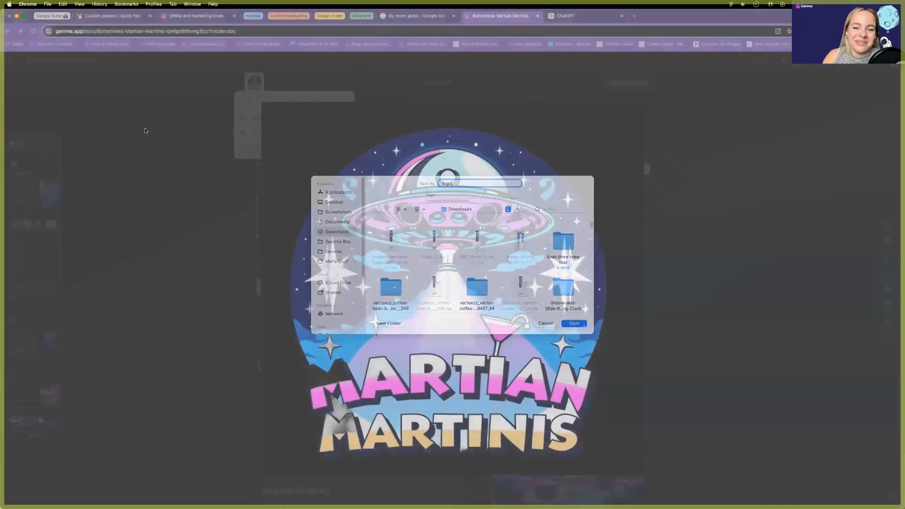
Delete the large title-card logo and replace the header logo with the uploaded logo.png.
left_click(321, 190)
key("BackSpace")
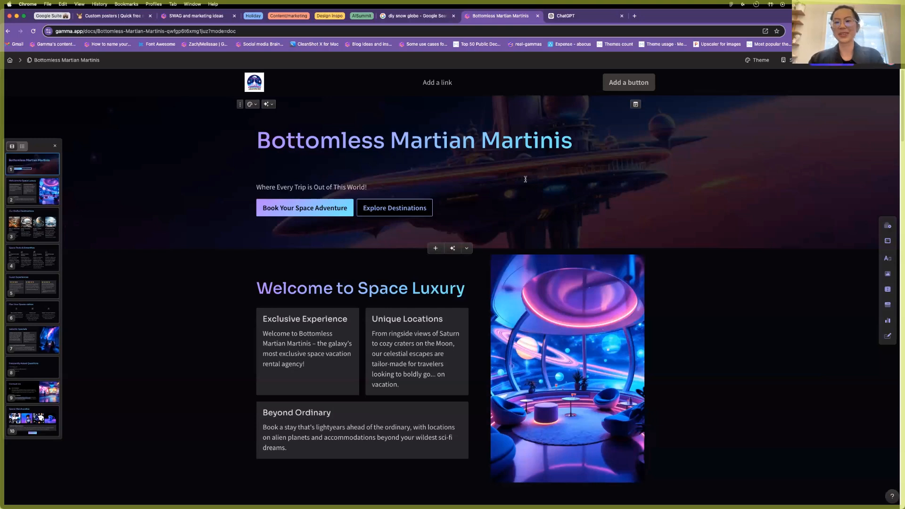
left_click(251, 81)
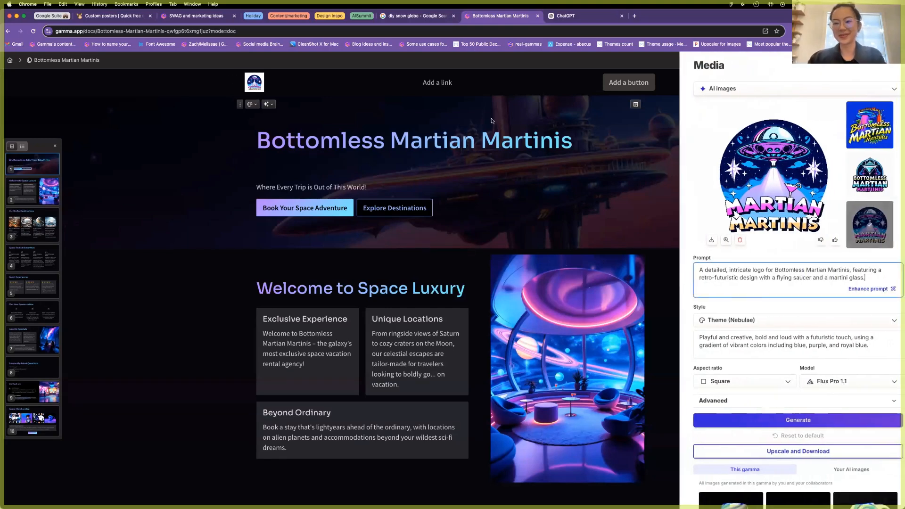
left_click(733, 89)
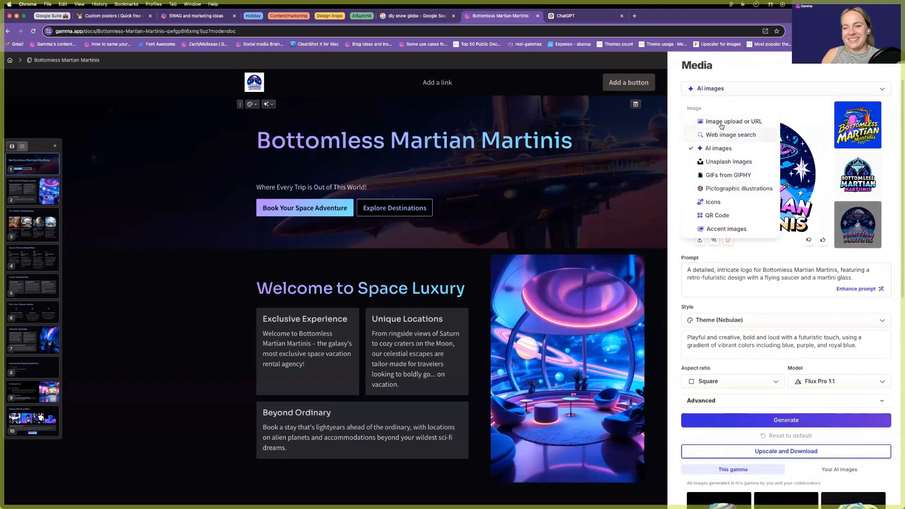
left_click(756, 122)
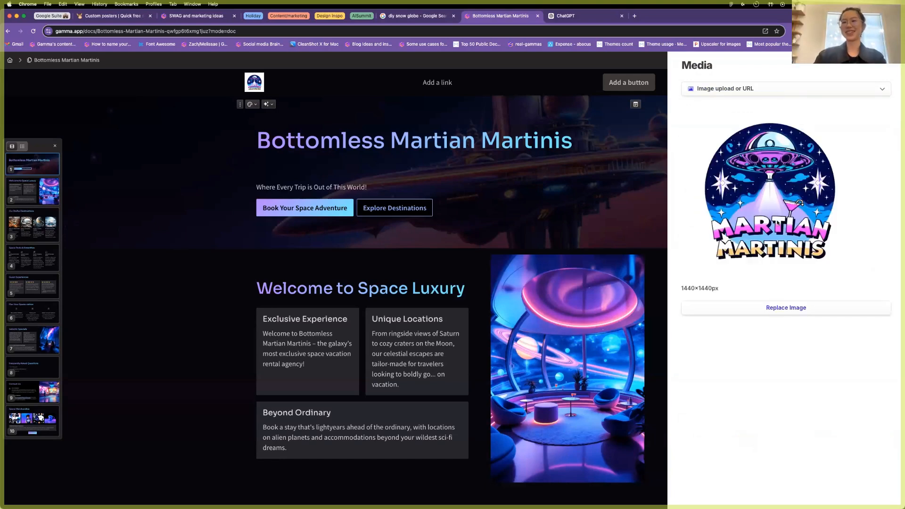
left_click(786, 307)
left_click(703, 228)
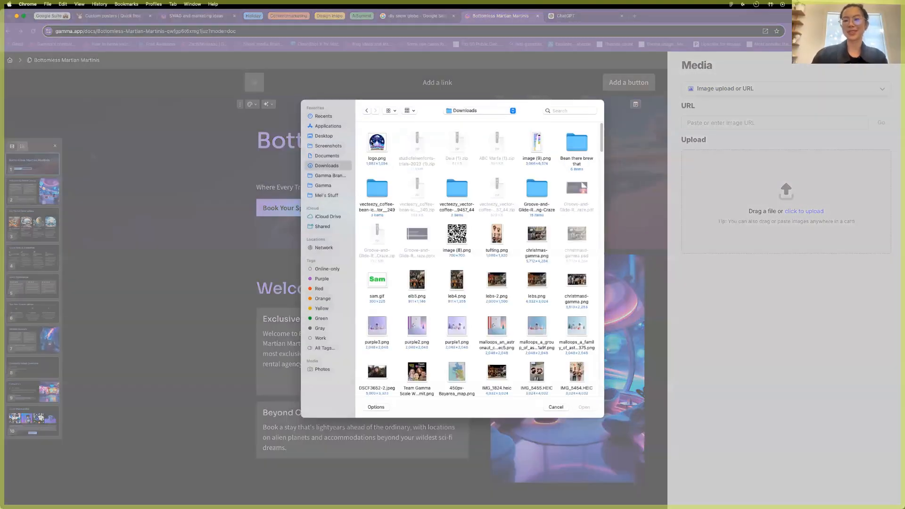
double_click(377, 141)
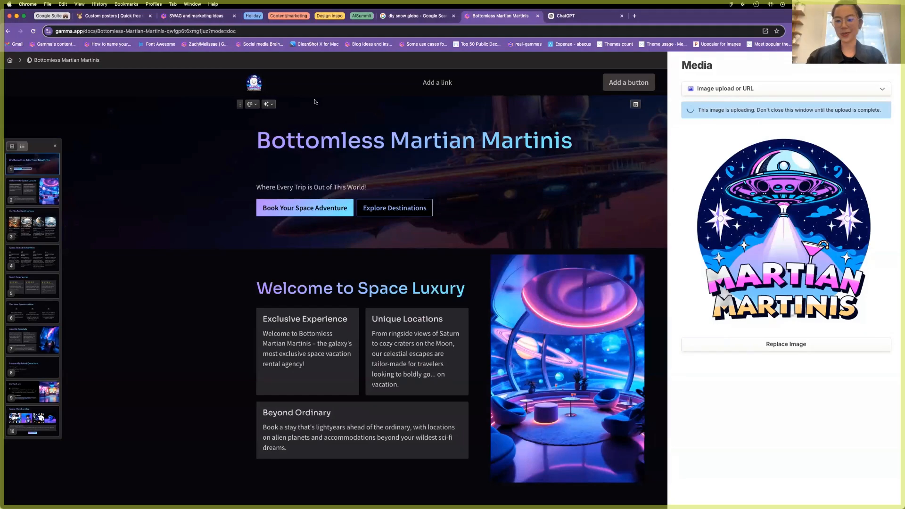
left_click(446, 79)
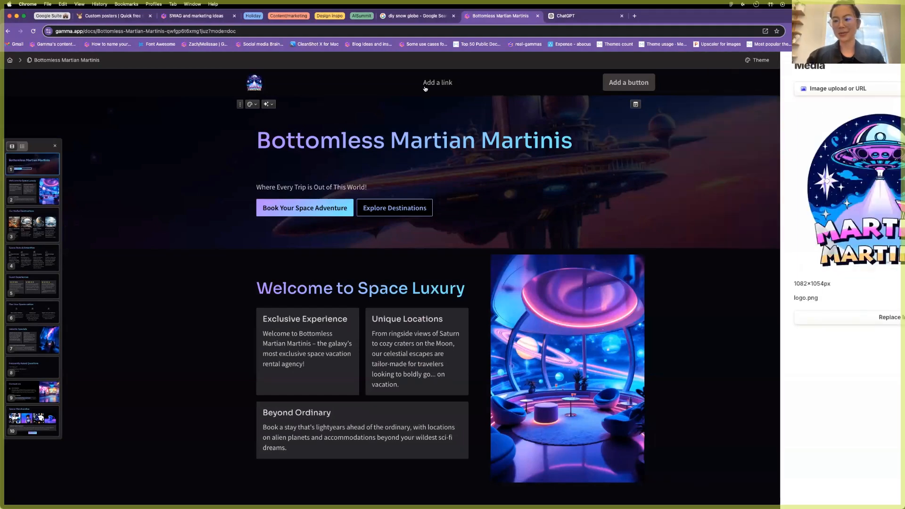
Add a header link labelled 'Explore Merch'.
left_click(433, 82)
triple_click(432, 83)
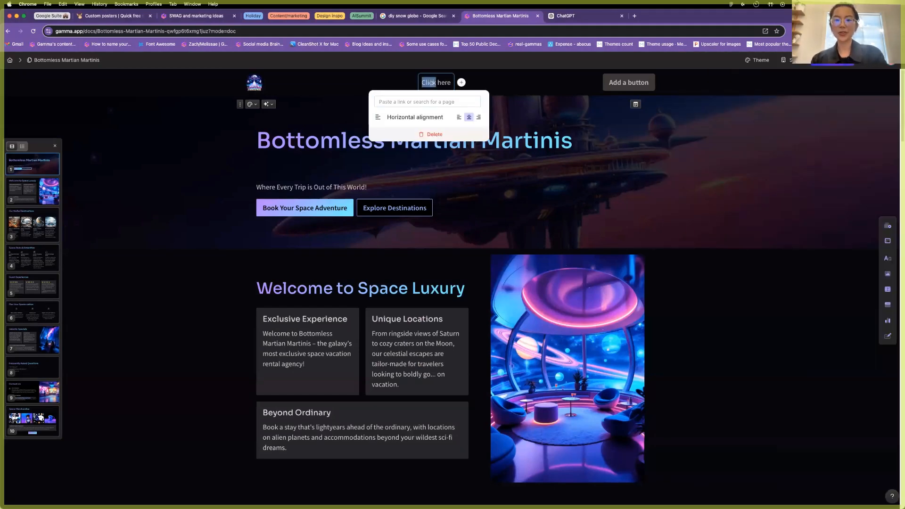
type("Explore Me")
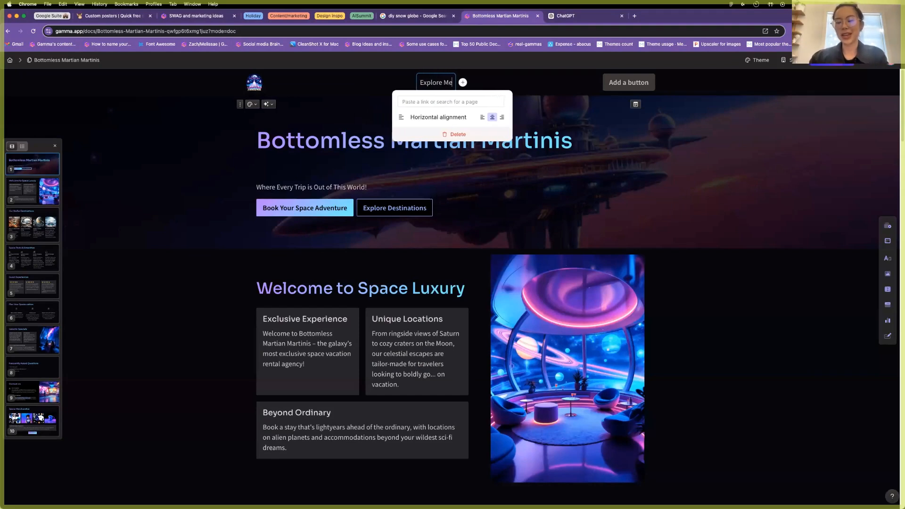
type("rch")
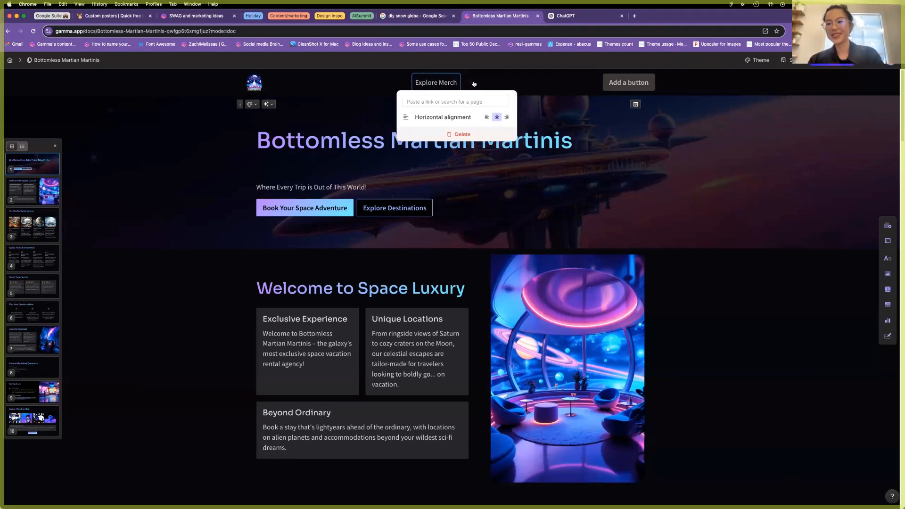
Add a 'Contact us' header link pointing to the Contact Us card.
left_click(474, 84)
type("Conts")
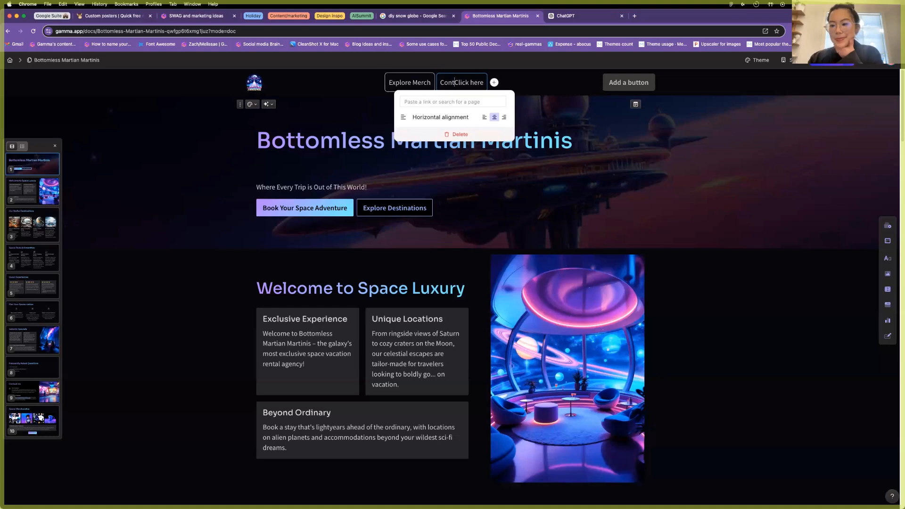
double_click(477, 82)
key("BackSpace")
key("BackSpace")
key("BackSpace")
key("BackSpace")
key("BackSpace")
key("BackSpace")
key("BackSpace")
key("BackSpace")
key("BackSpace")
key("BackSpace")
key("BackSpace")
key("BackSpace")
type("Contact ys")
key("BackSpace")
key("BackSpace")
type("us")
left_click(451, 102)
scroll(464, 160, "down", 3)
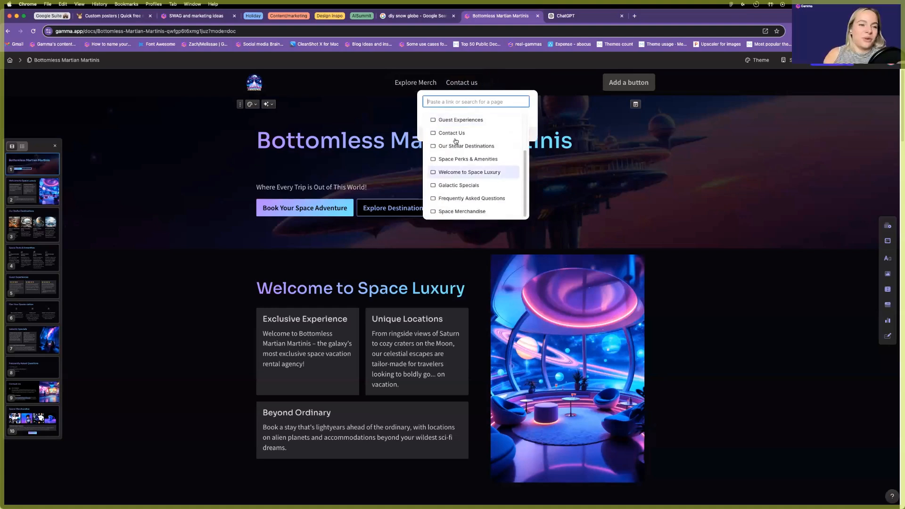
left_click(462, 136)
Link Explore Merch to the Space Merchandise card.
left_click(415, 82)
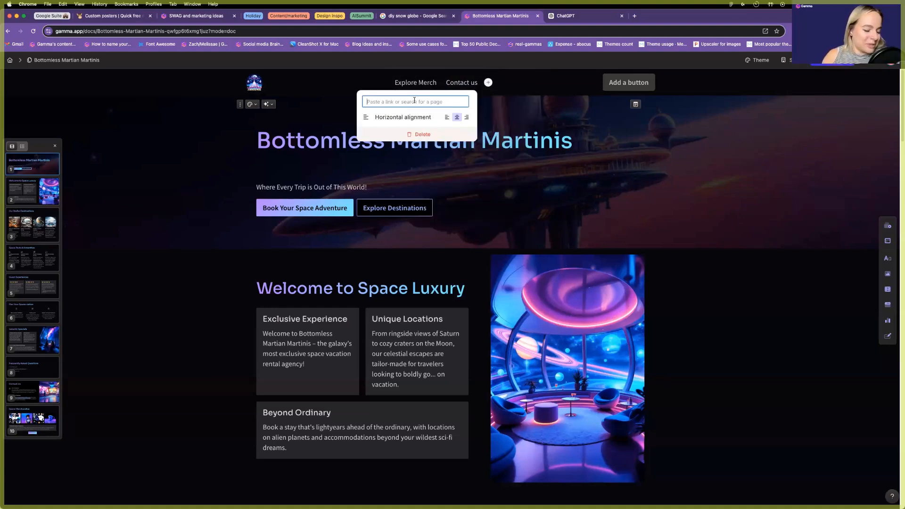
left_click(415, 102)
scroll(400, 198, "down", 2)
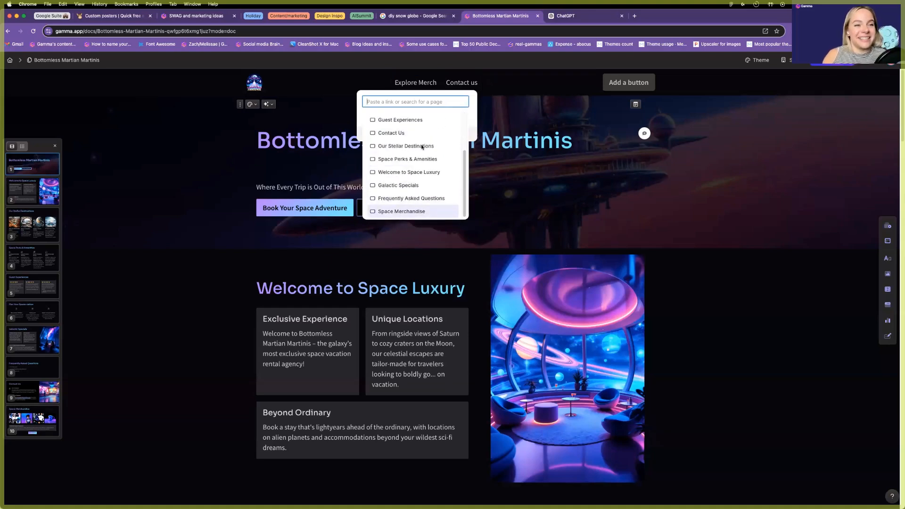
key("Return")
Add a third header link pointing to the Frequently Asked Questions card.
left_click(488, 83)
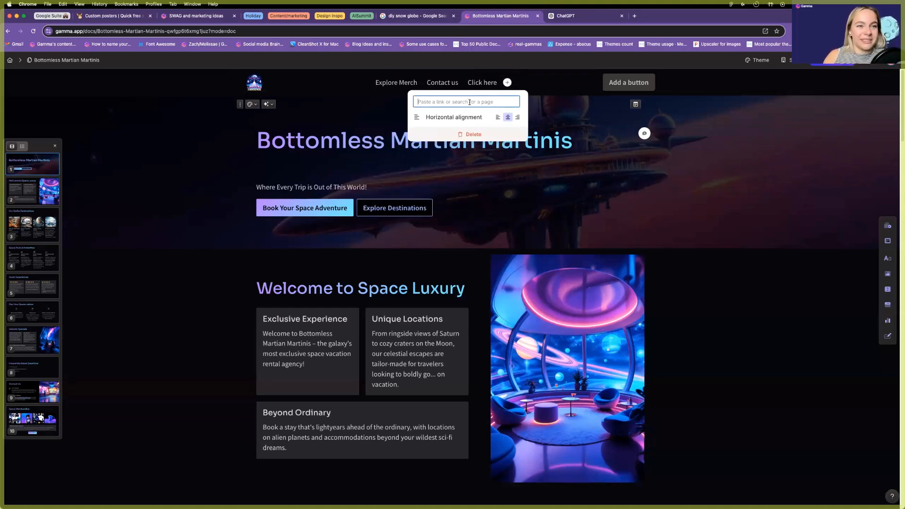
left_click(469, 102)
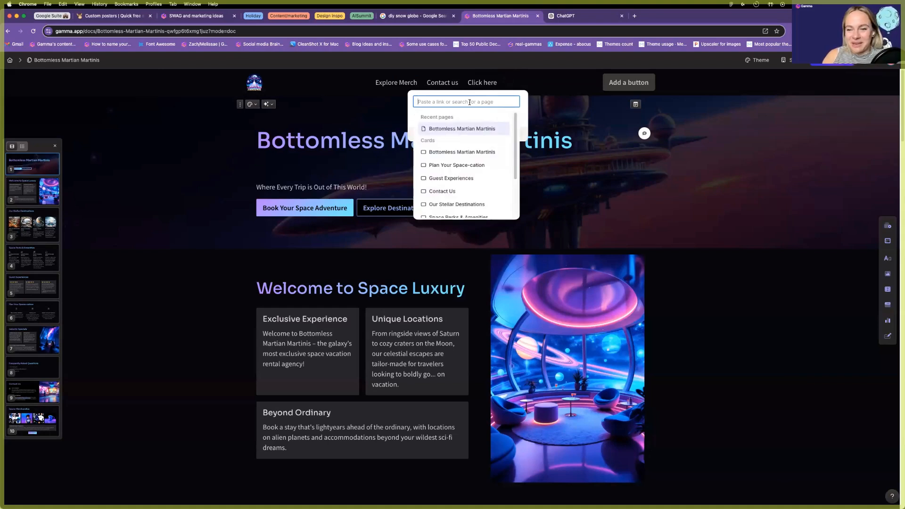
scroll(488, 156, "down", 3)
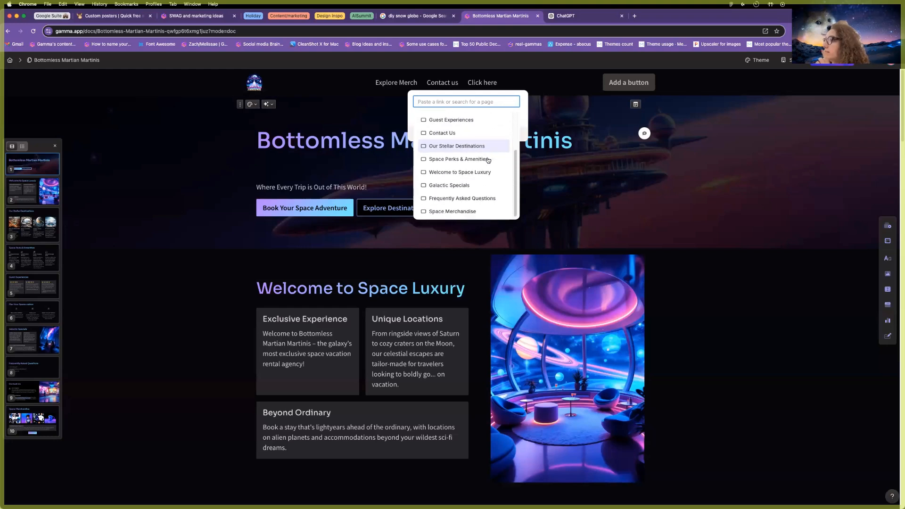
scroll(490, 155, "up", 3)
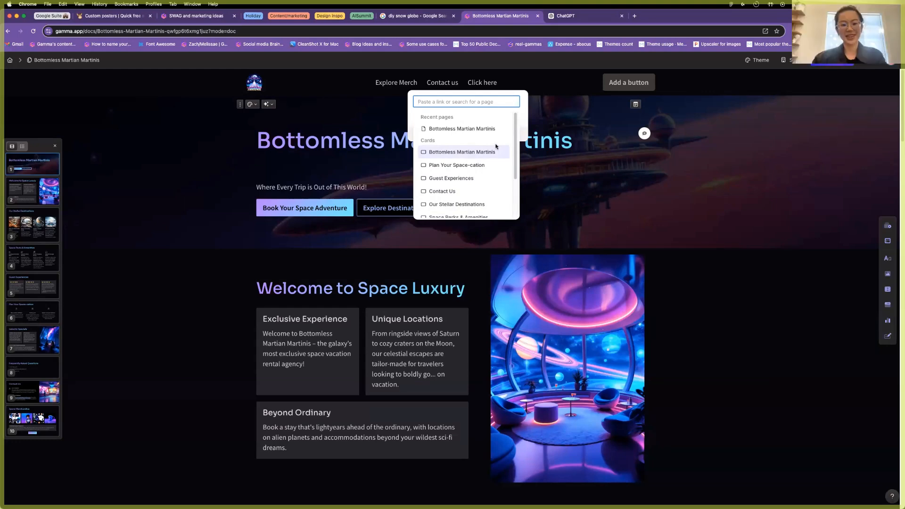
type("Reviews")
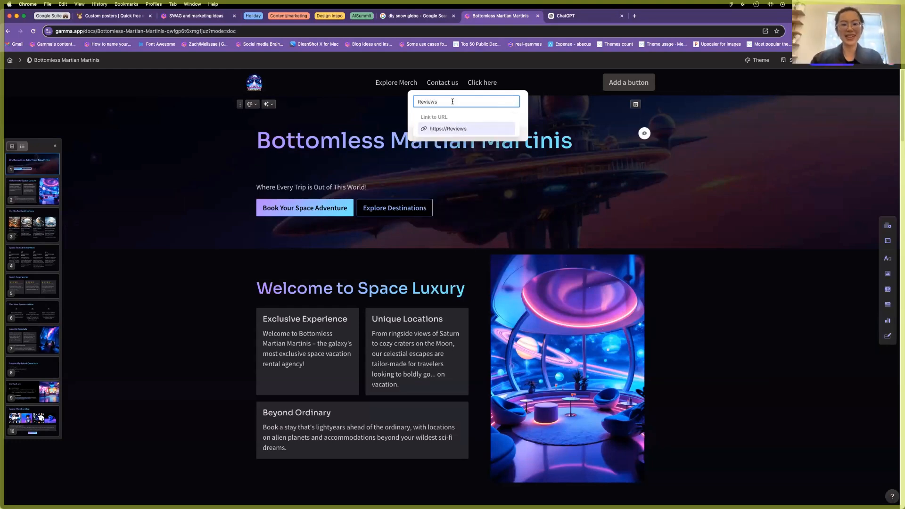
key("BackSpace")
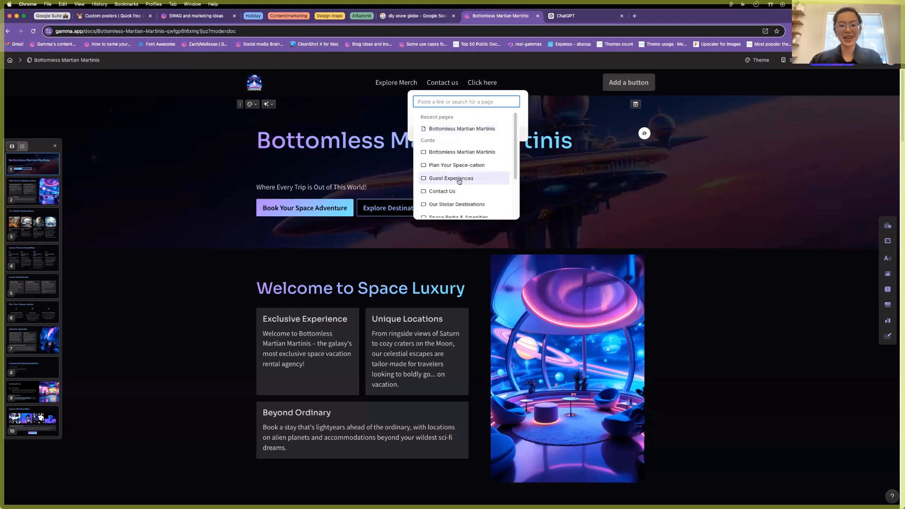
scroll(458, 181, "down", 4)
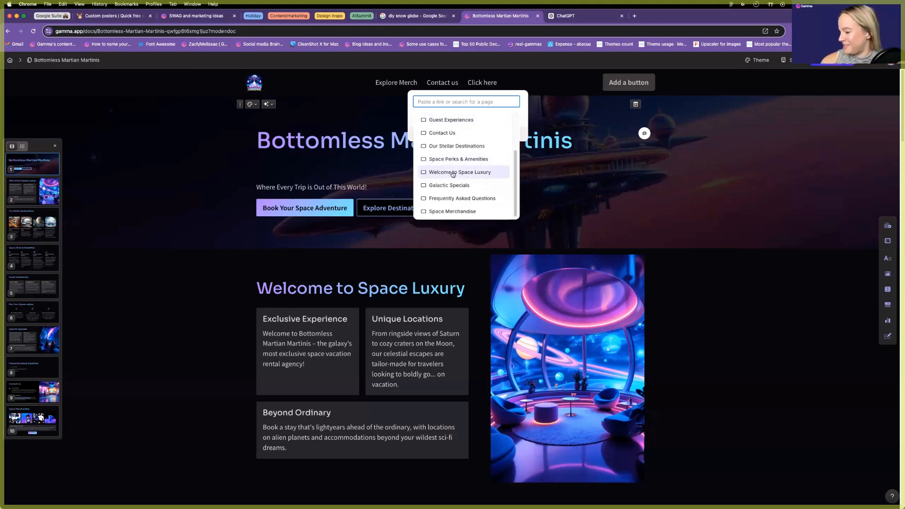
scroll(452, 195, "down", 1)
left_click(453, 191)
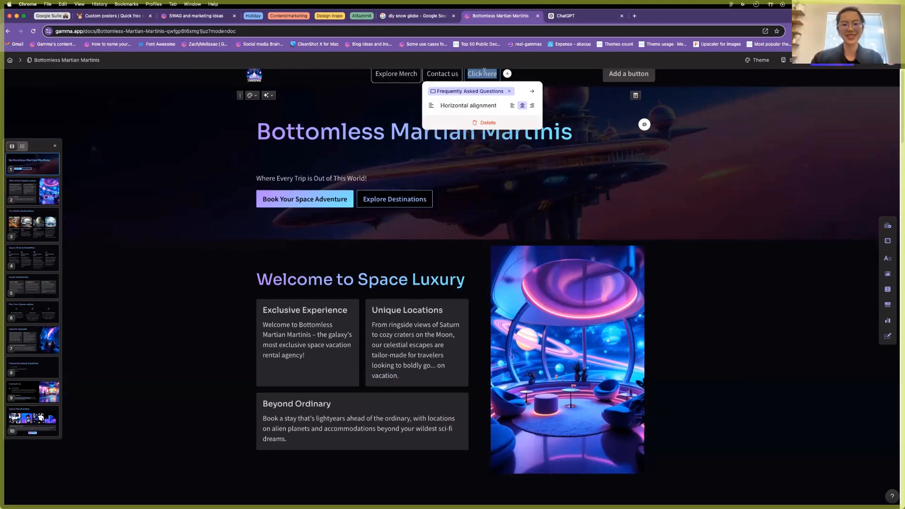
Add a 'Book now' header button linked to the Contact Us card.
left_click(619, 81)
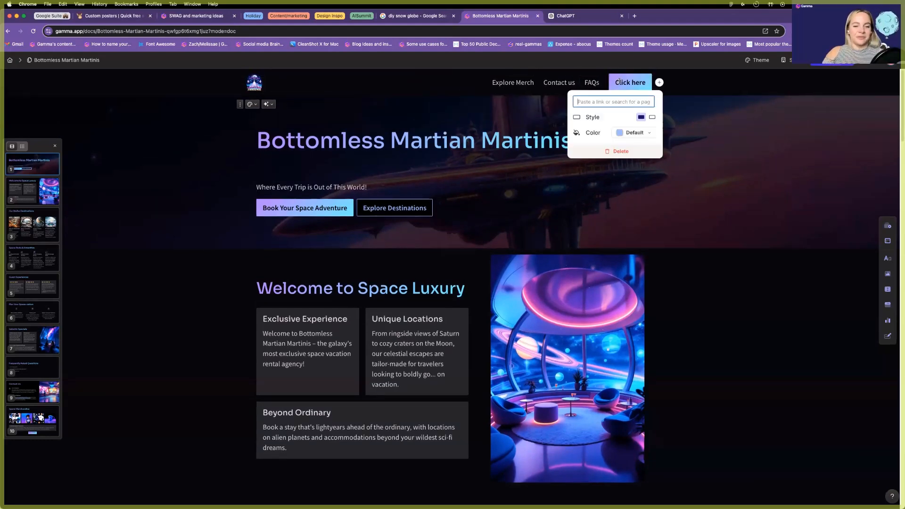
type("Book no")
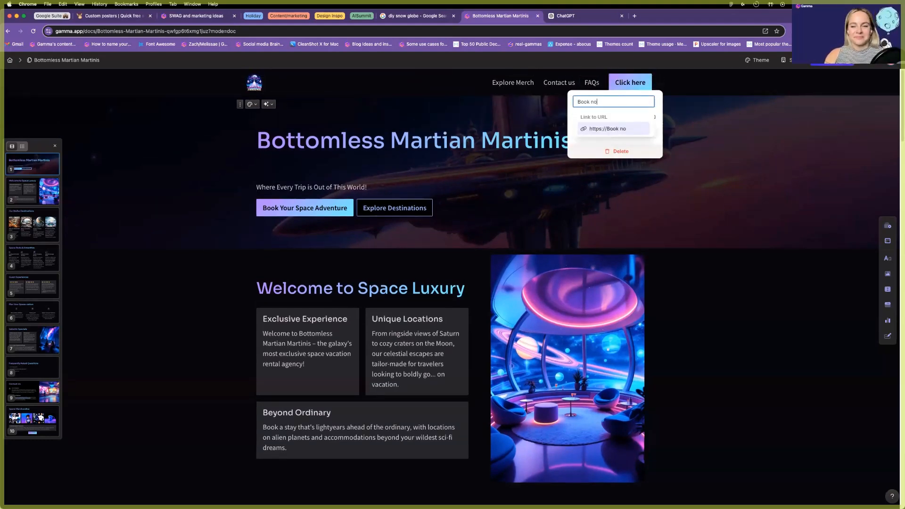
key("BackSpace")
left_click(621, 192)
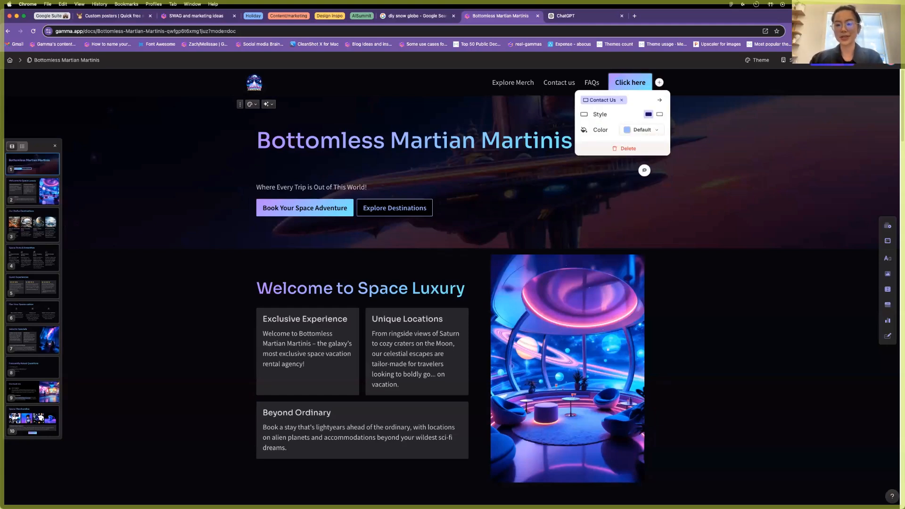
type("Book now")
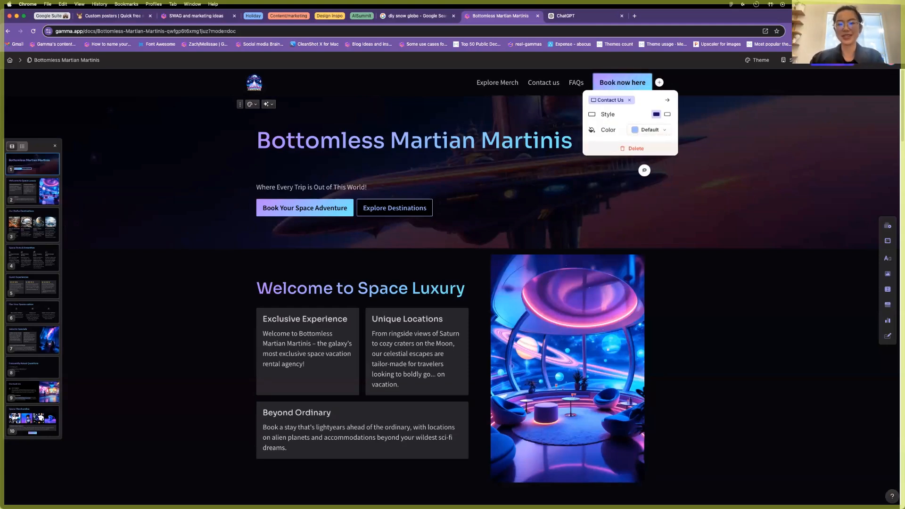
key("Delete")
key("Delete")
key("Delete")
key("Delete")
key("Delete")
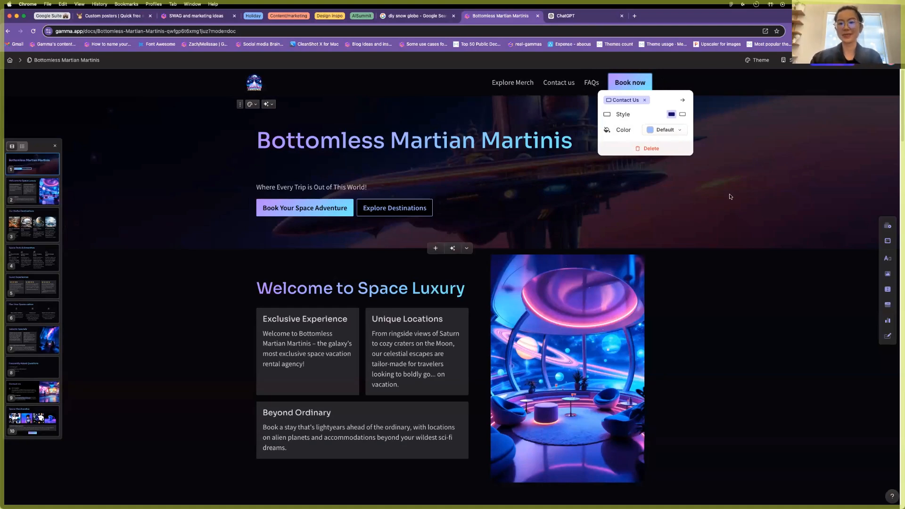
left_click(728, 195)
left_click(733, 341)
Switch off Full-bleed card for the Our Stellar Destinations card.
scroll(542, 264, "down", 3)
scroll(332, 171, "up", 3)
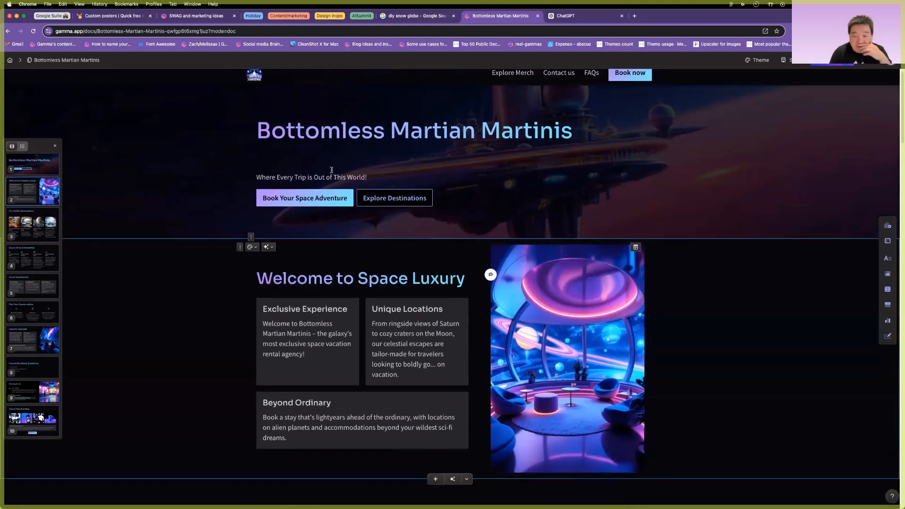
scroll(331, 170, "up", 1)
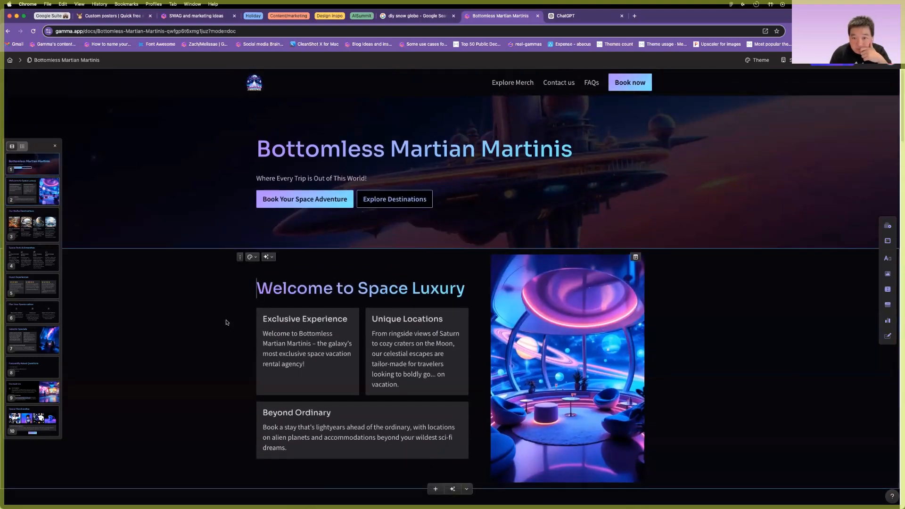
scroll(225, 323, "down", 15)
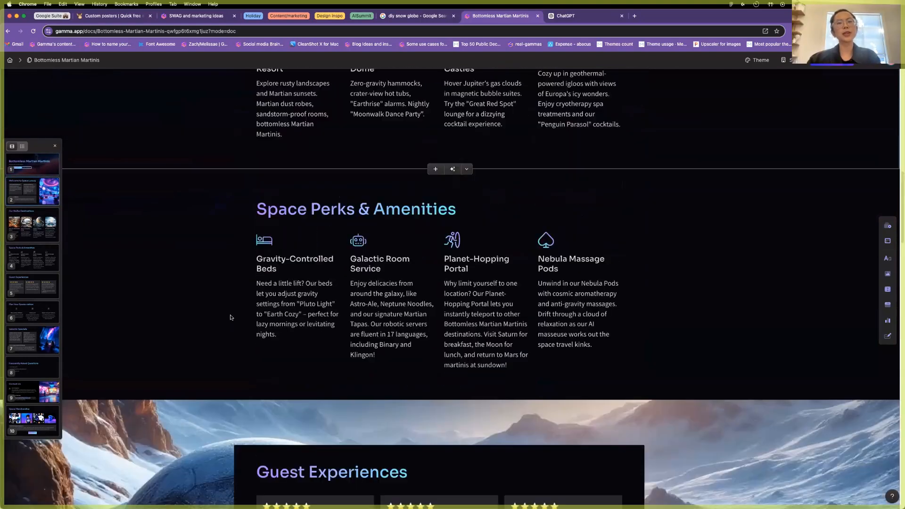
scroll(230, 317, "down", 6)
scroll(230, 315, "up", 13)
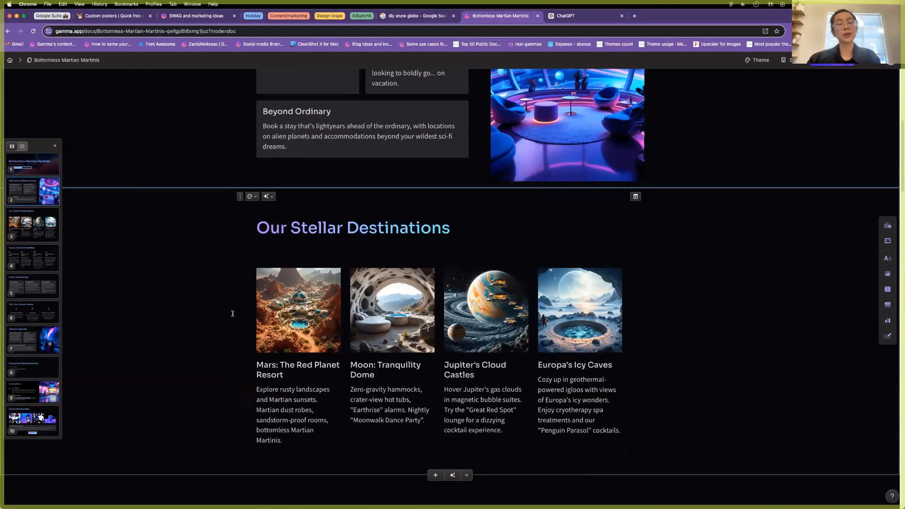
left_click(252, 196)
left_click(301, 263)
left_click(155, 286)
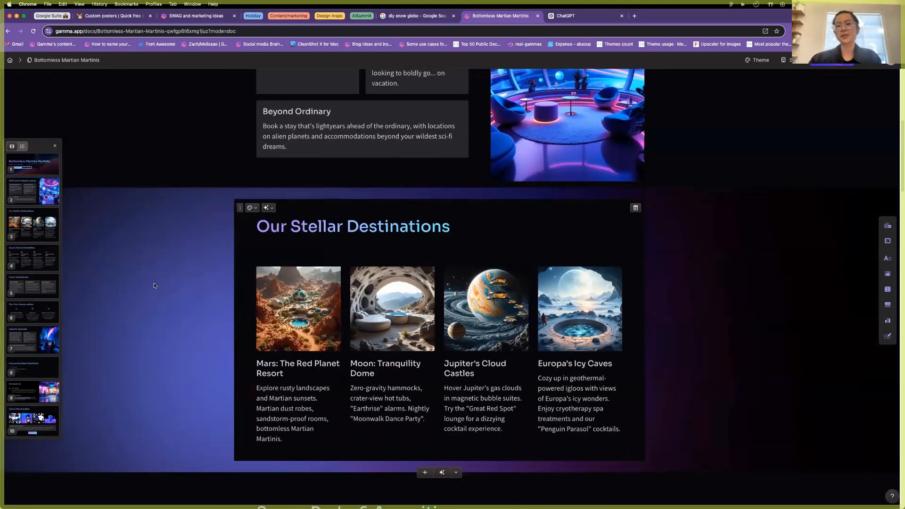
scroll(156, 285, "up", 7)
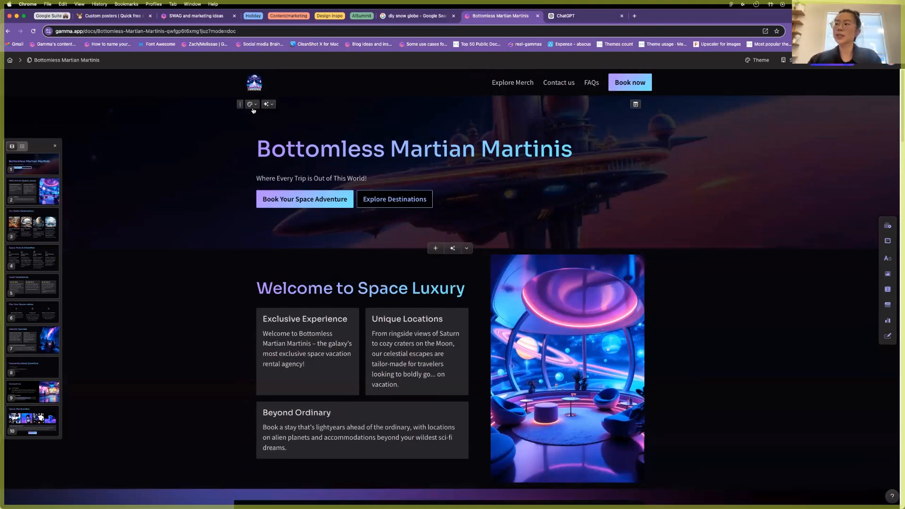
left_click(252, 104)
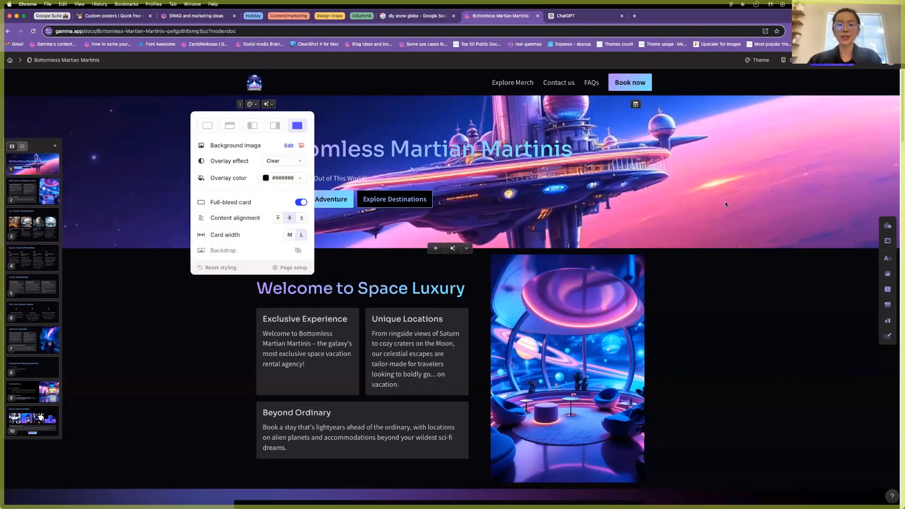
left_click(725, 202)
scroll(309, 226, "down", 3)
scroll(309, 226, "down", 20)
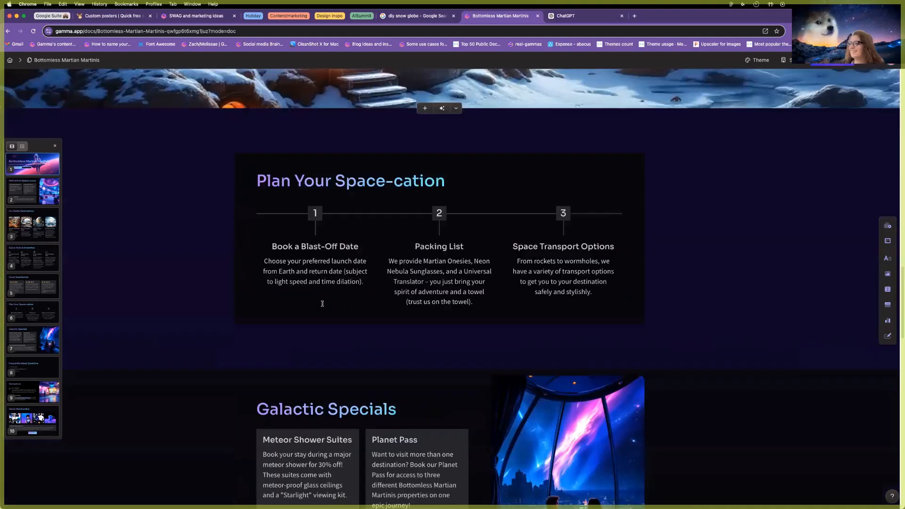
scroll(322, 303, "down", 6)
left_click(251, 232)
scroll(205, 365, "down", 11)
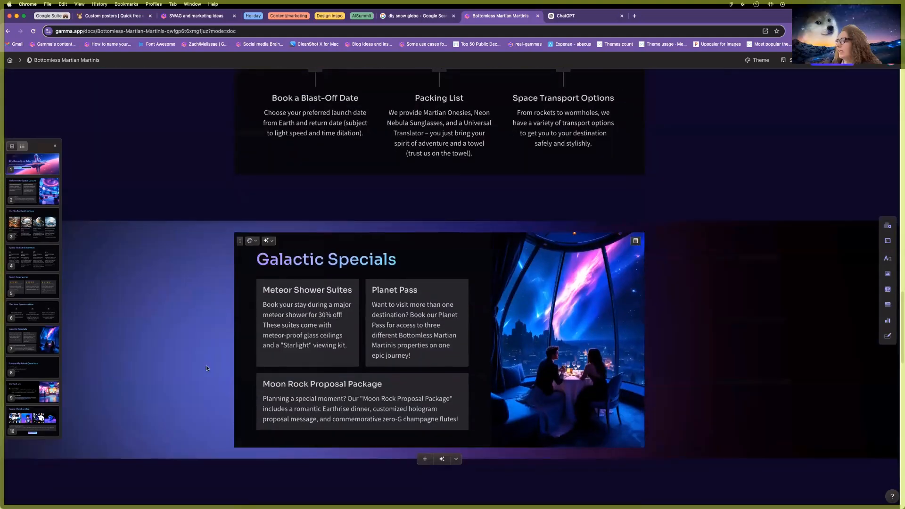
scroll(208, 369, "down", 1)
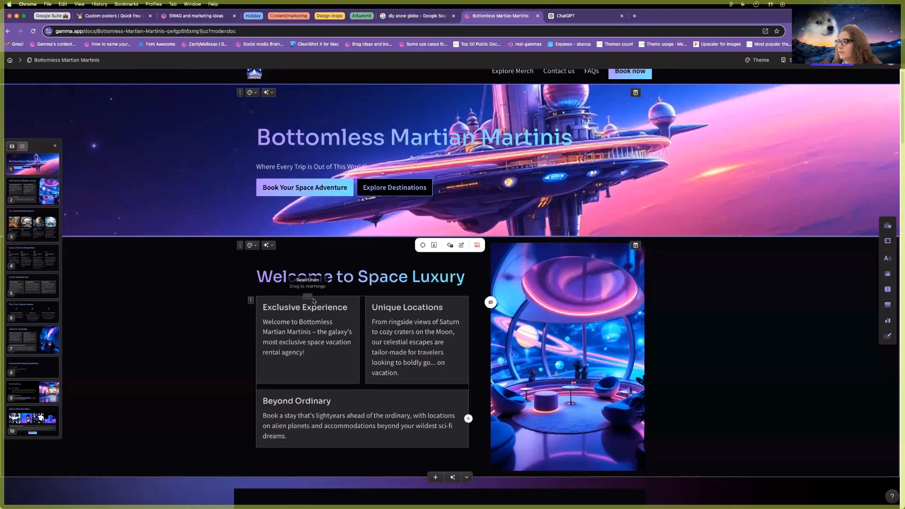
scroll(307, 299, "down", 20)
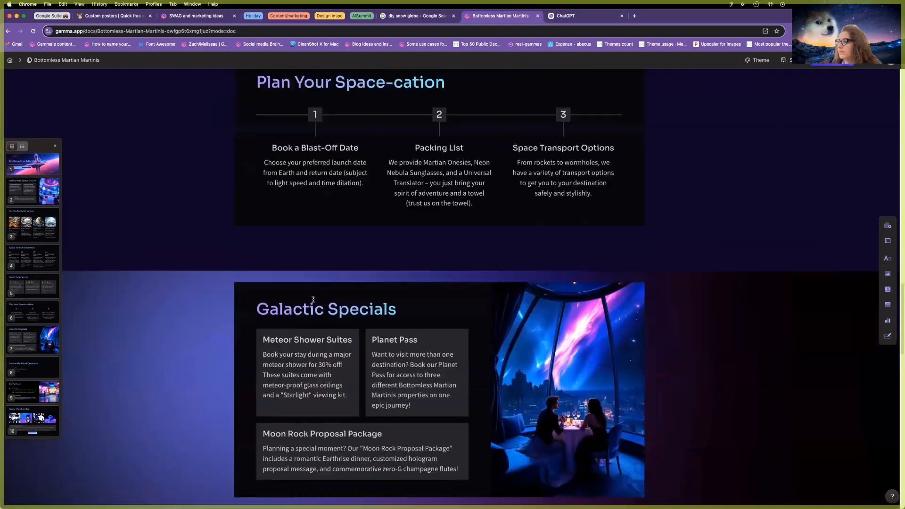
scroll(313, 299, "down", 10)
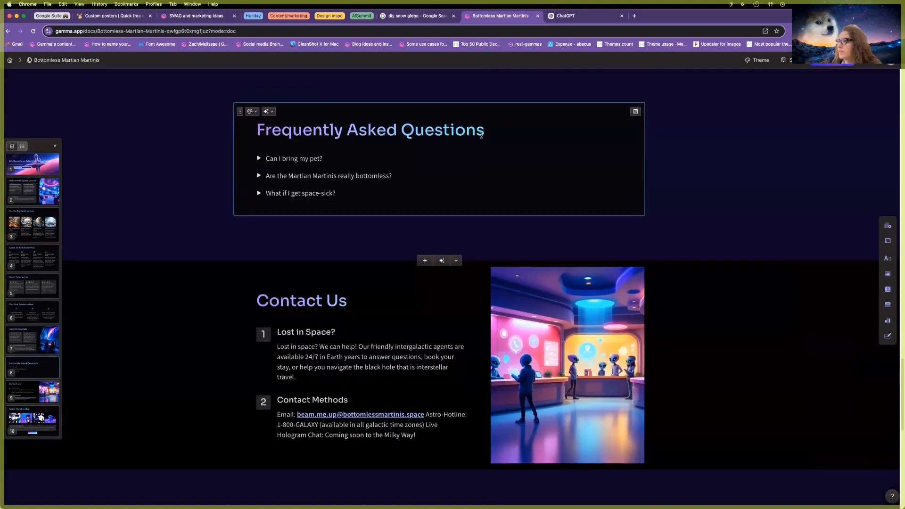
Expand 'Can I bring my pet?' in the FAQ card to reveal its answer about pets.
left_click(267, 151)
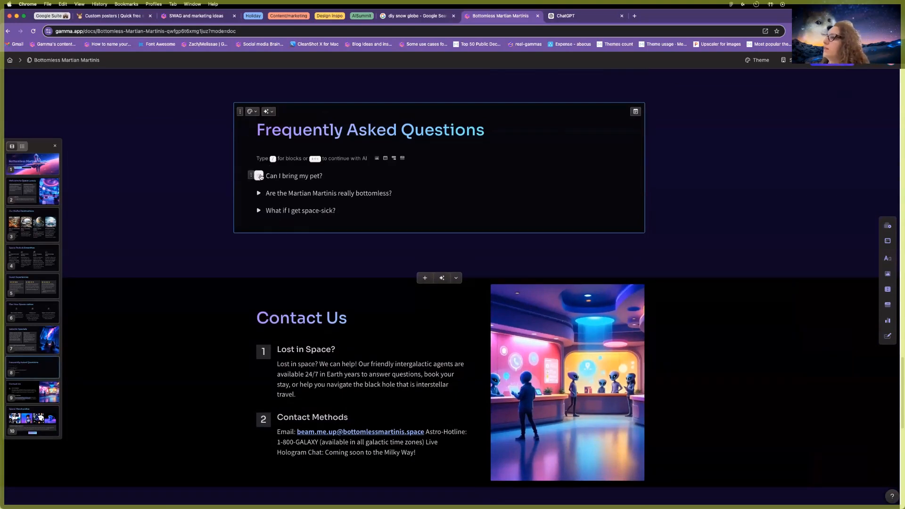
left_click(258, 176)
left_click(300, 193)
left_click_drag(266, 175, 391, 203)
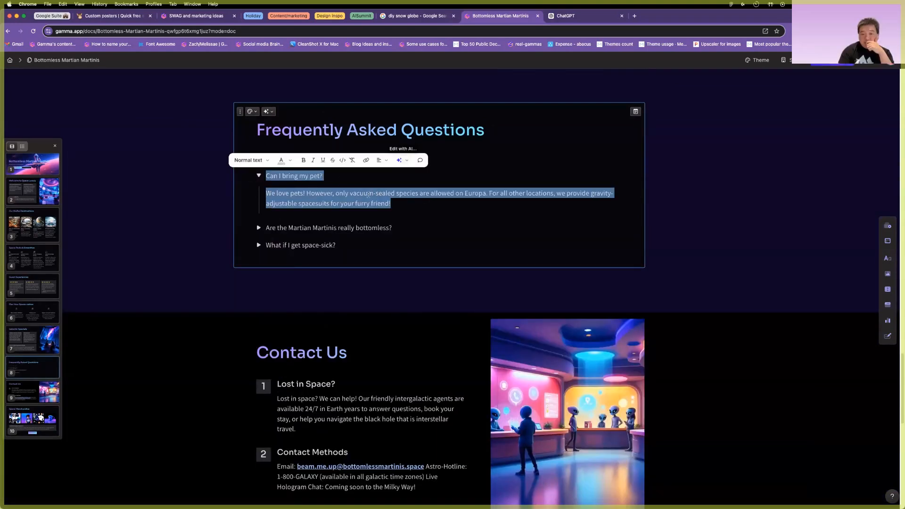
left_click(516, 136)
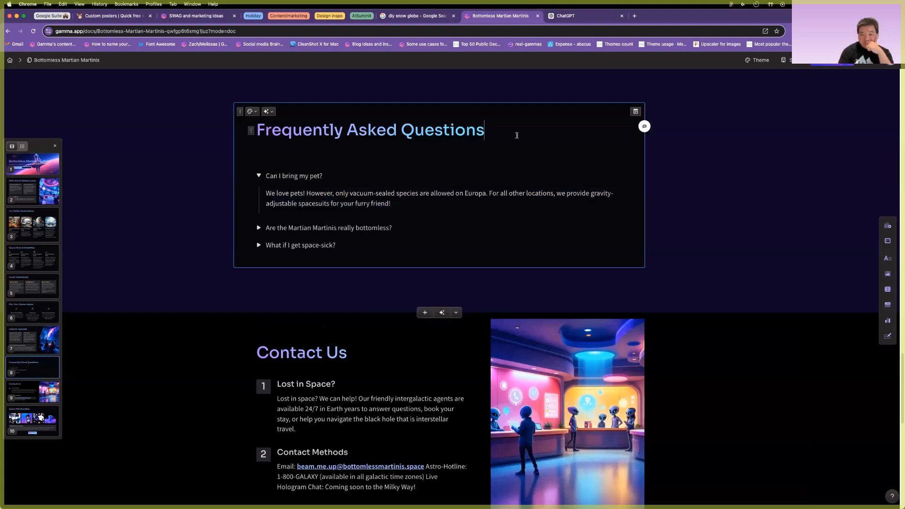
scroll(504, 351, "down", 8)
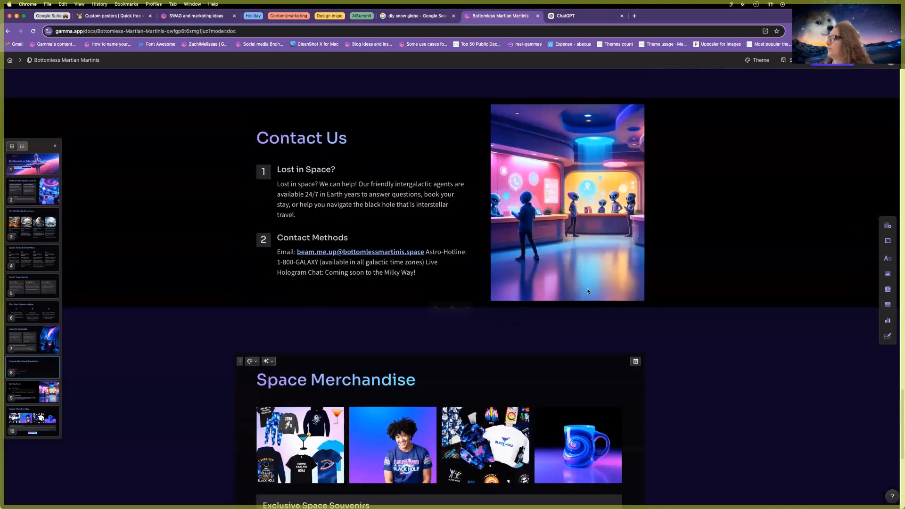
scroll(509, 268, "up", 12)
scroll(515, 261, "up", 15)
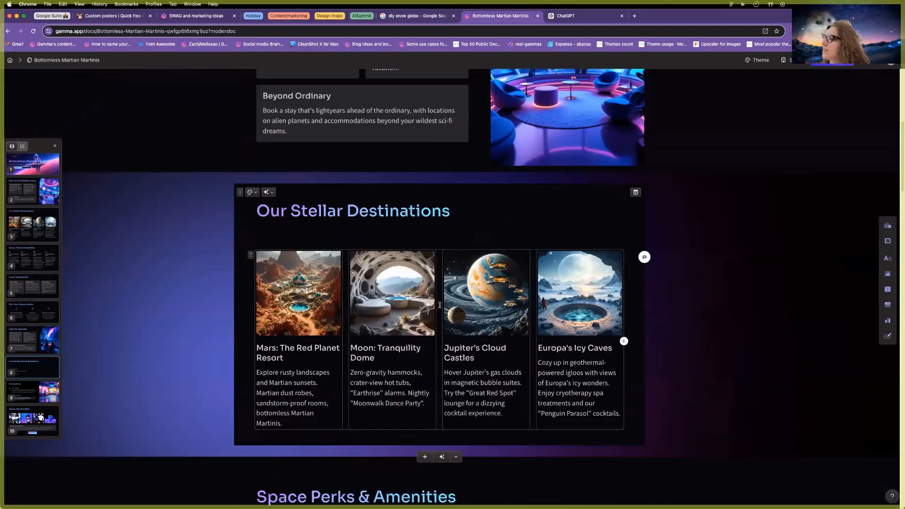
scroll(368, 295, "up", 5, "ctrl")
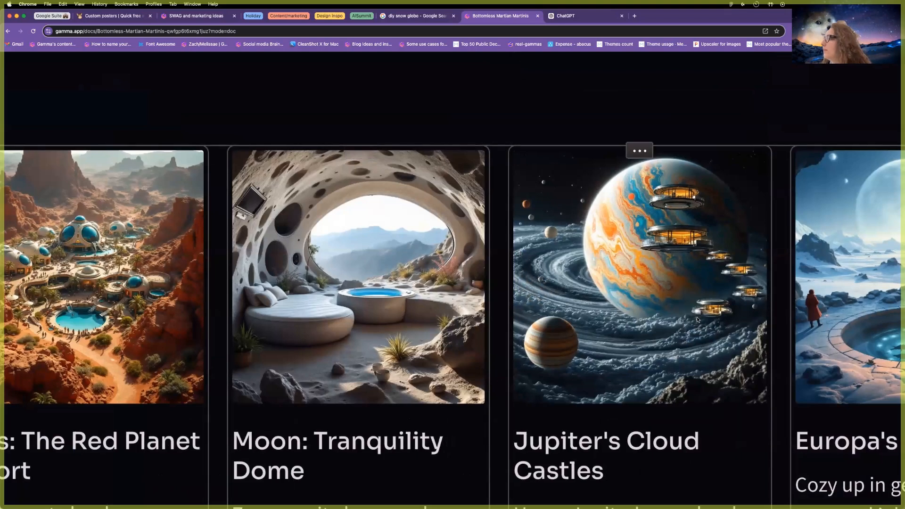
scroll(377, 241, "down", 5, "ctrl")
scroll(588, 205, "up", 5)
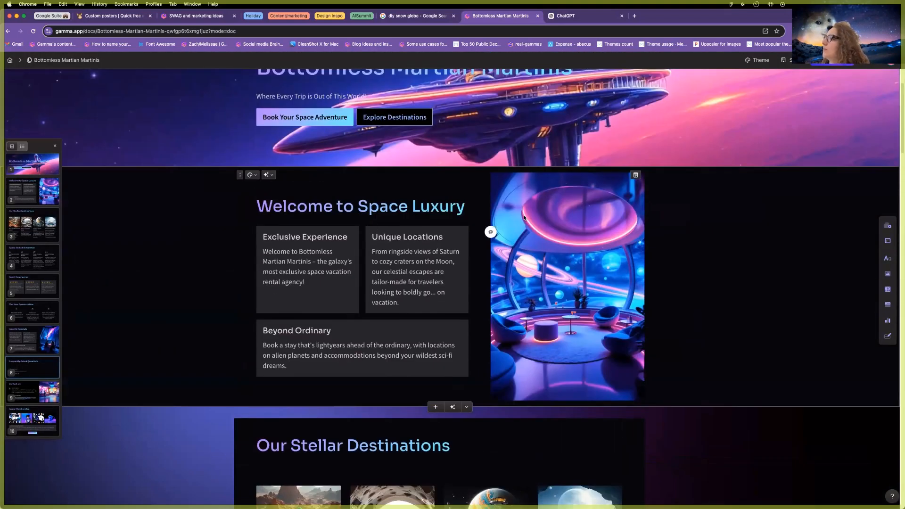
left_click(569, 190)
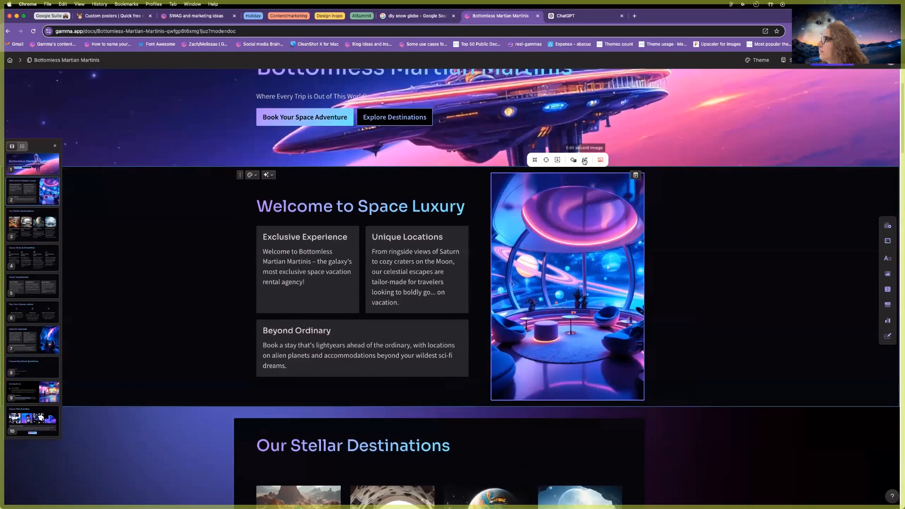
left_click(584, 160)
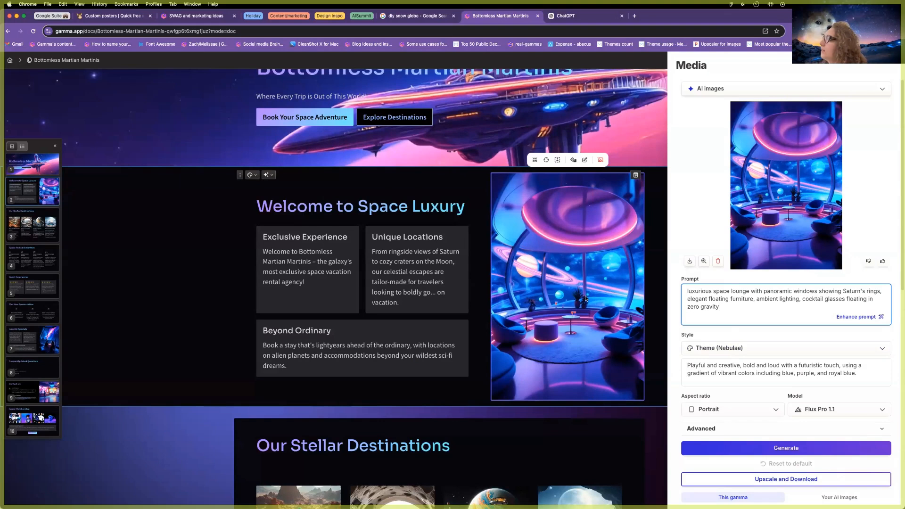
key("Escape")
scroll(592, 285, "down", 6)
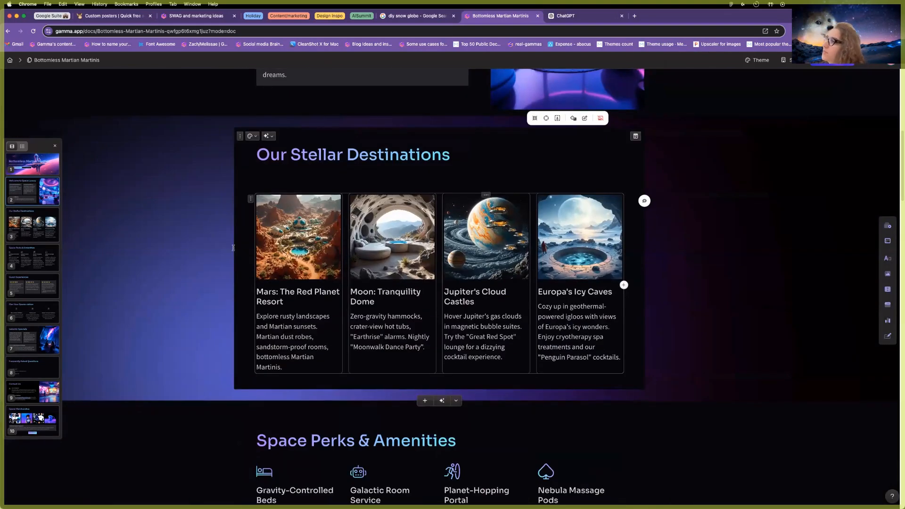
left_click(411, 201)
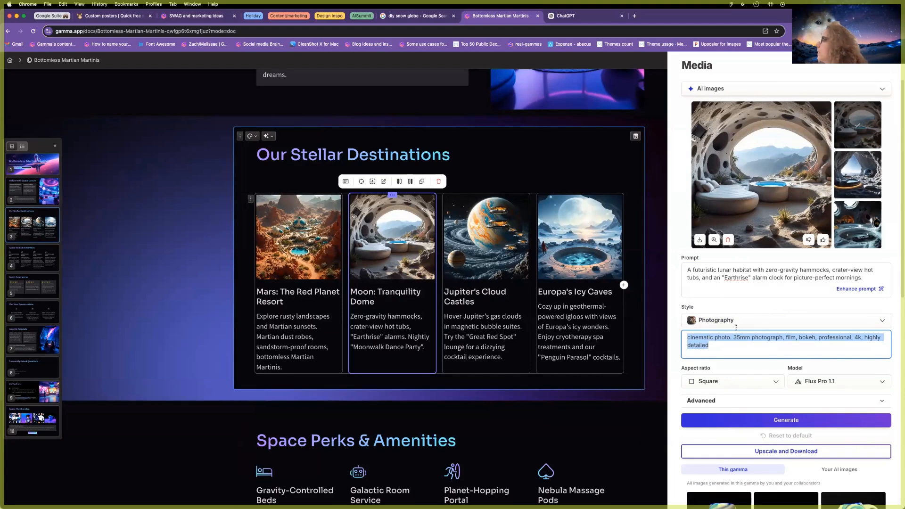
left_click(747, 341)
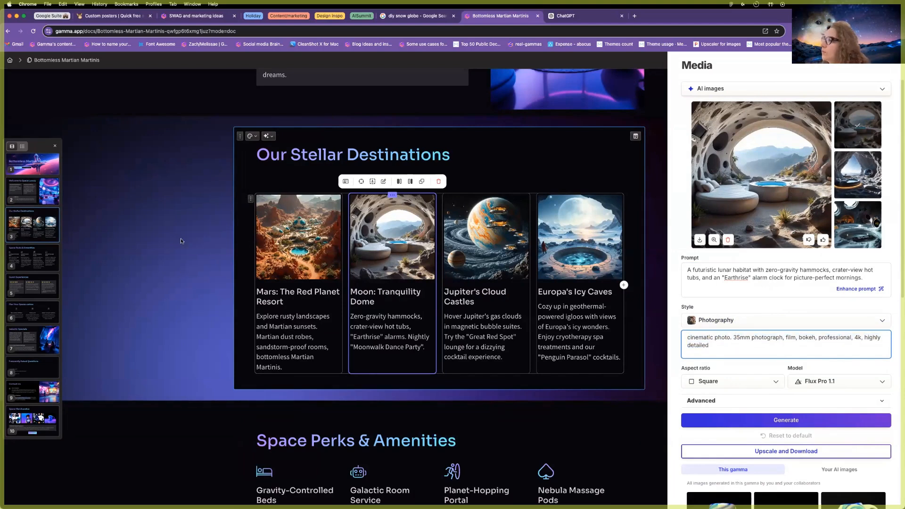
left_click(182, 240)
left_click(751, 242)
scroll(480, 227, "up", 5)
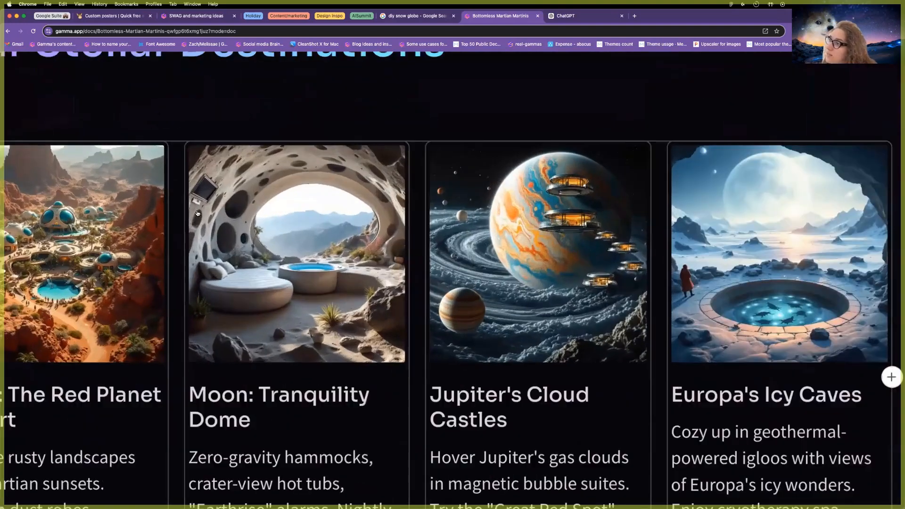
scroll(197, 213, "up", 1)
scroll(198, 214, "left", 3)
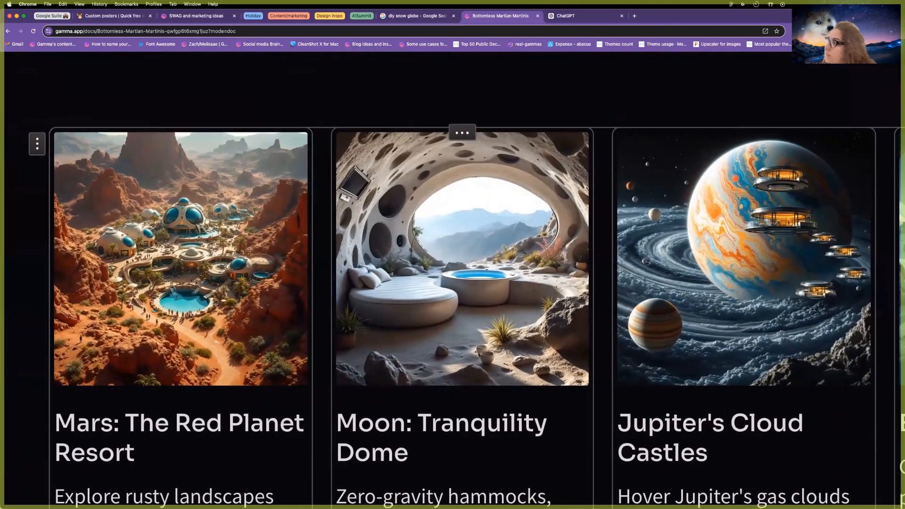
scroll(565, 315, "right", 5)
scroll(642, 329, "down", 5)
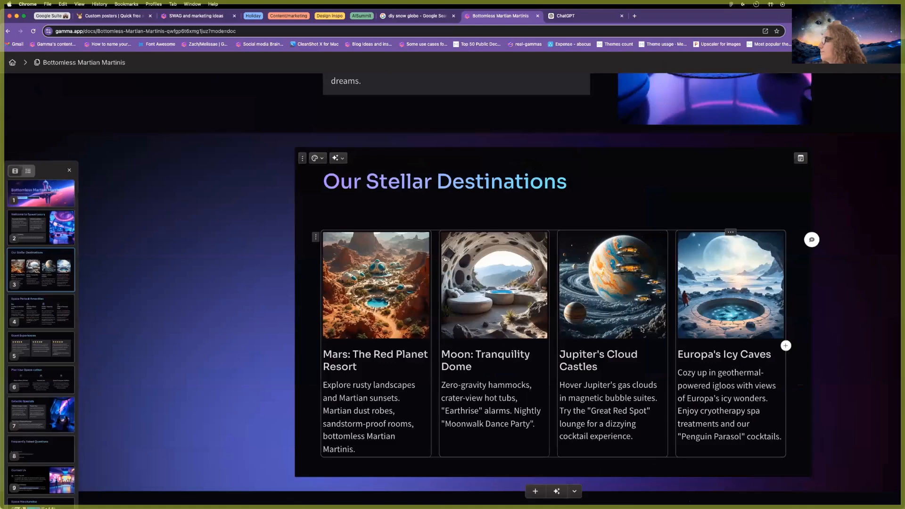
scroll(642, 329, "down", 3)
scroll(516, 343, "down", 10)
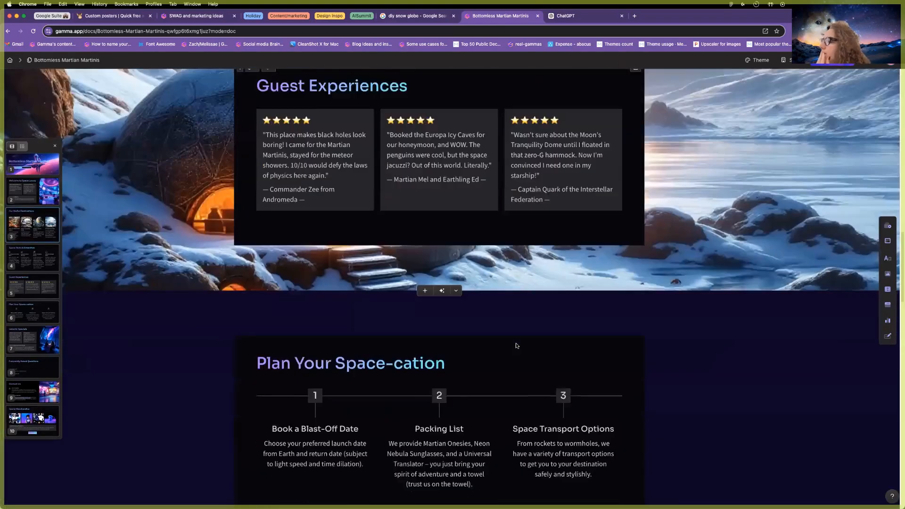
scroll(516, 346, "down", 10)
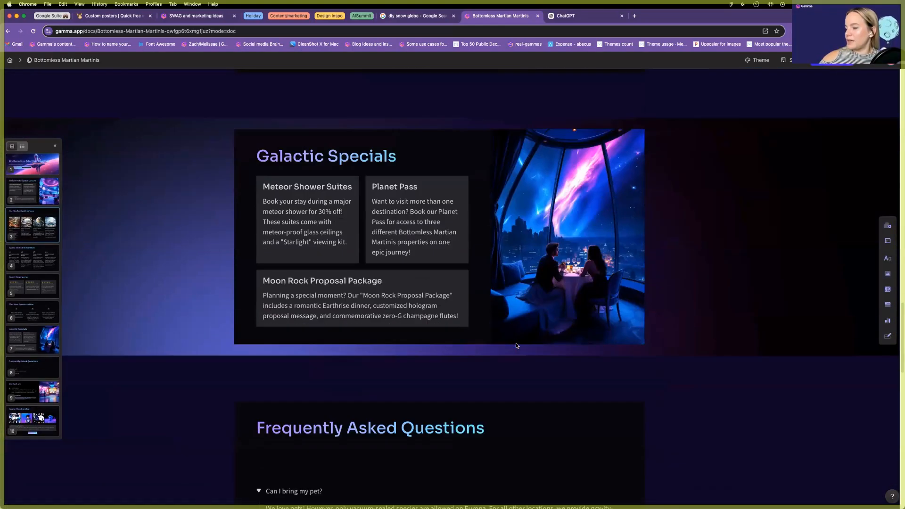
scroll(515, 346, "down", 5)
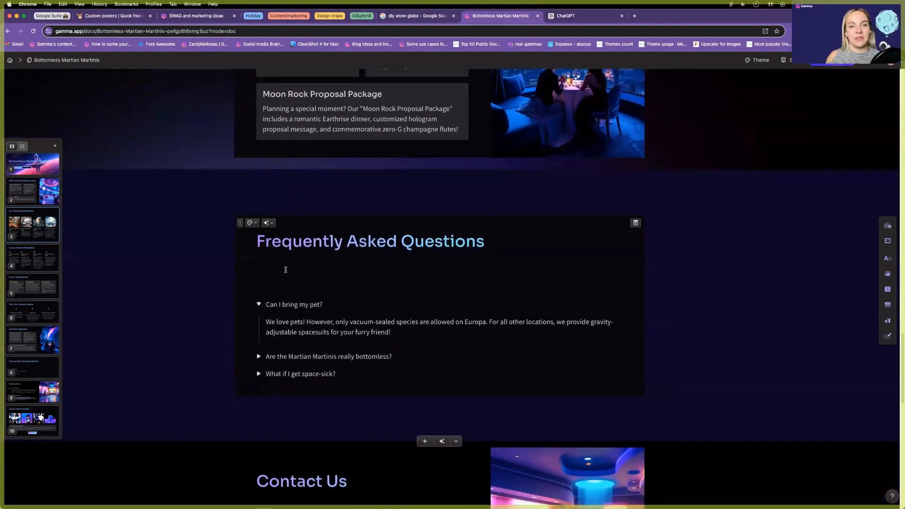
Add a collapsed nested card titled 'Can I bring my pet?' holding its answer.
left_click(287, 272)
type("/nest")
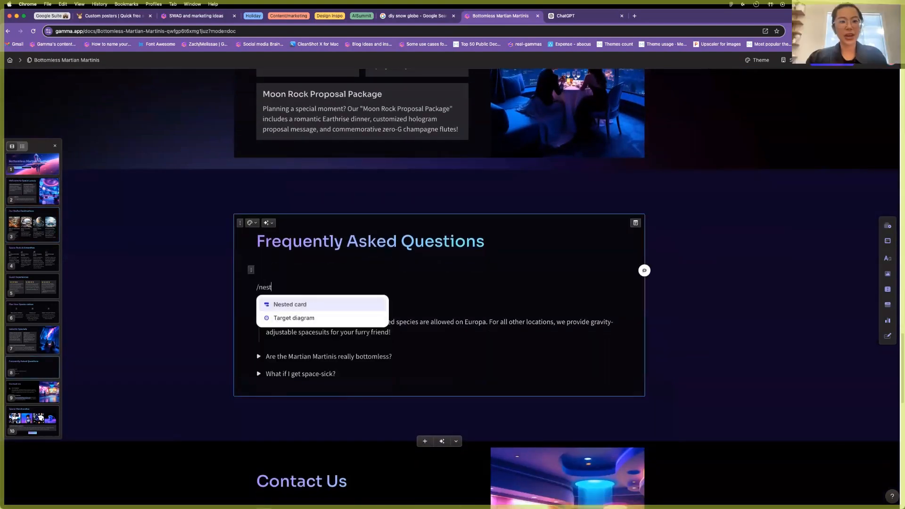
key("Return")
triple_click(286, 430)
triple_click(288, 375)
key("super+c")
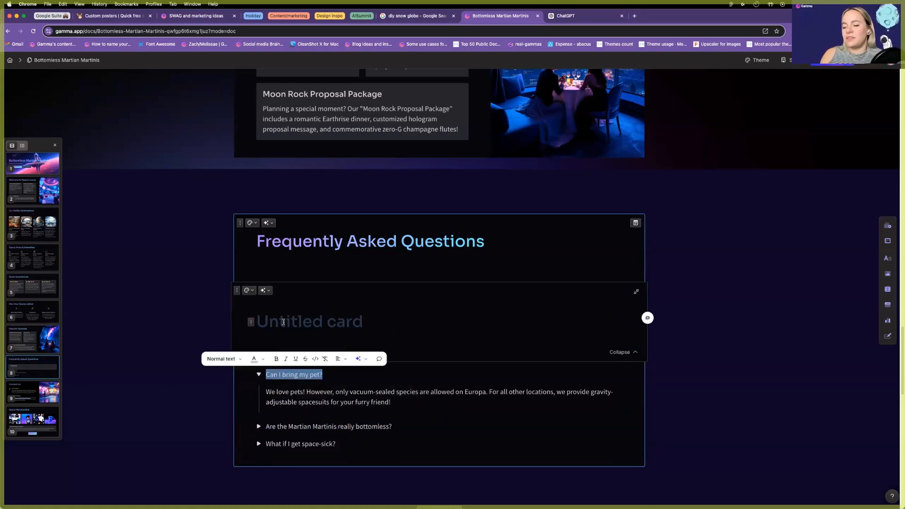
left_click(283, 322)
key("super+v")
scroll(407, 388, "down", 1)
left_click_drag(406, 388, 271, 381)
key("super+c")
left_click(429, 315)
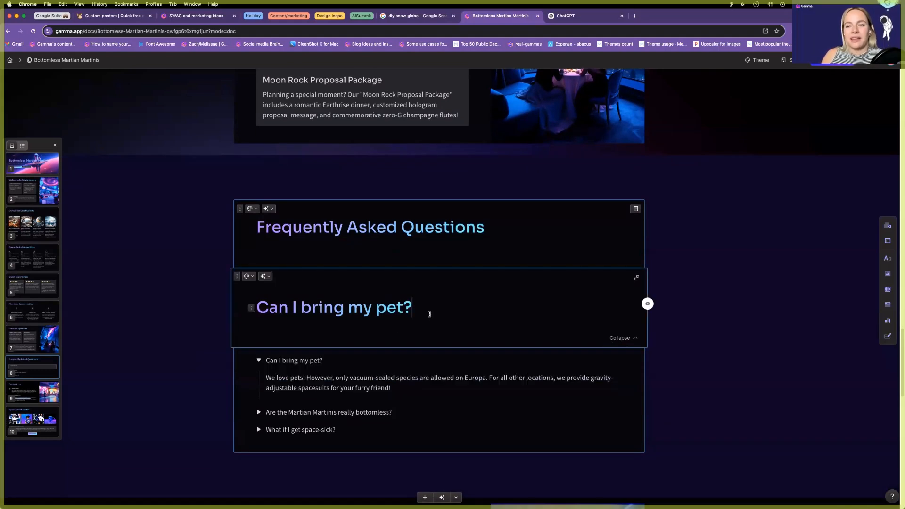
key("Return")
key("super+v")
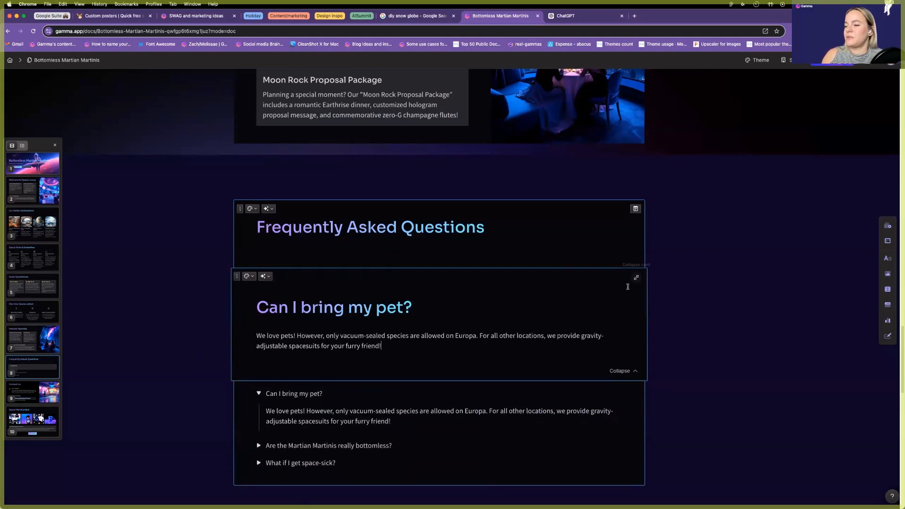
left_click(636, 277)
Add a second nested card titled with the bottomless martinis question.
type("/nes")
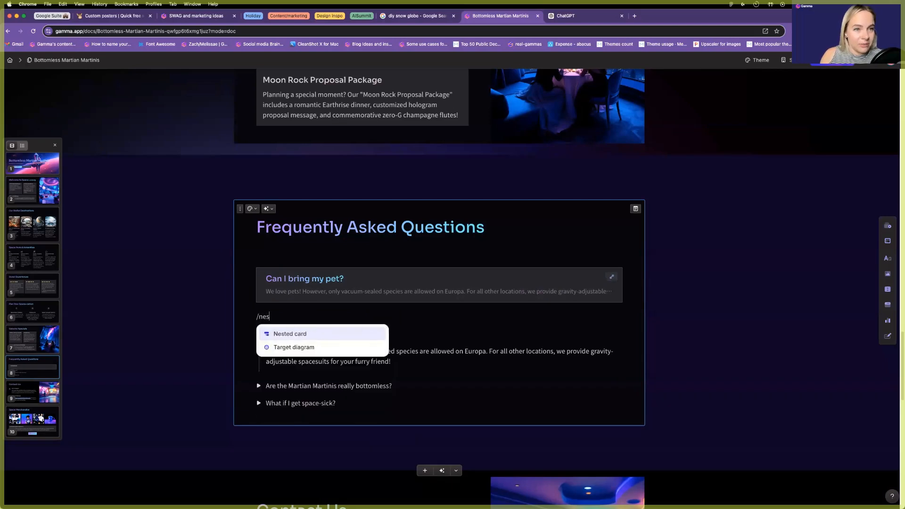
key("Return")
scroll(294, 416, "down", 2)
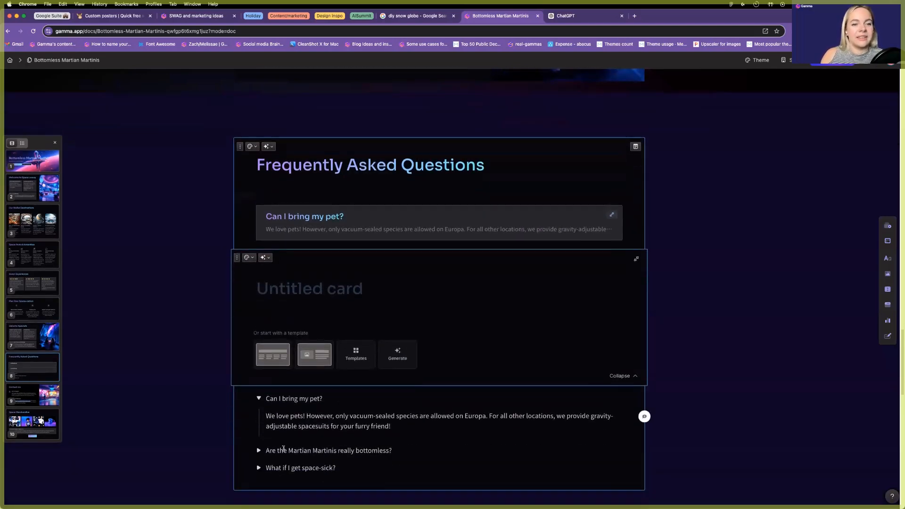
left_click(259, 393)
triple_click(296, 392)
key("super+c")
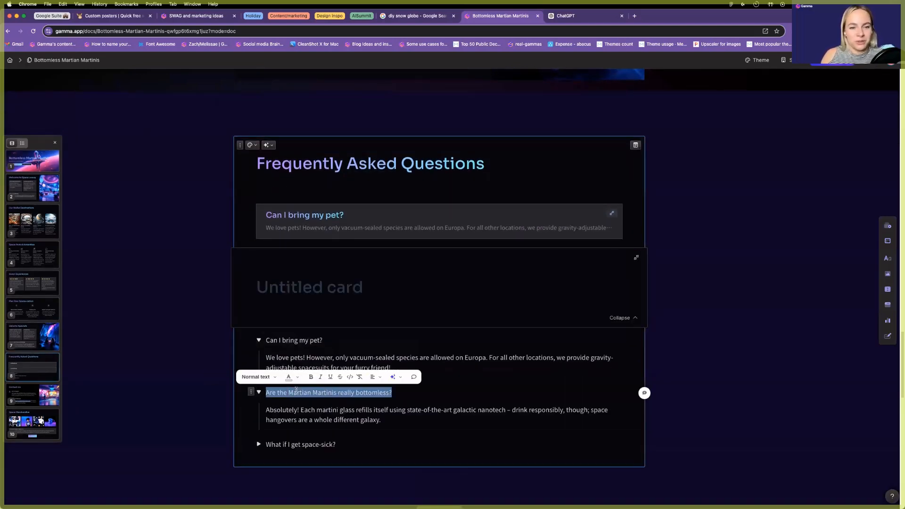
left_click(296, 300)
key("super+v")
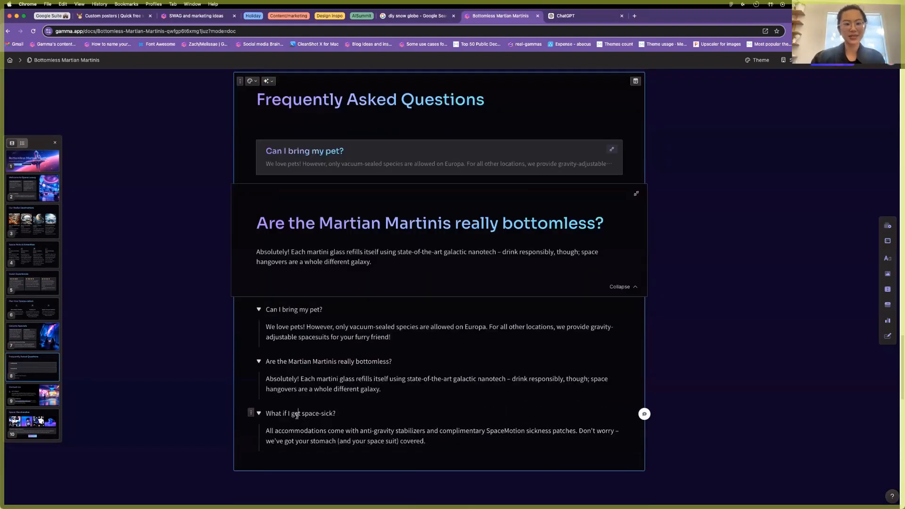
Add a third card titled 'What if I get space-sick?' with its anti-gravity answer.
triple_click(297, 414)
key("super+c")
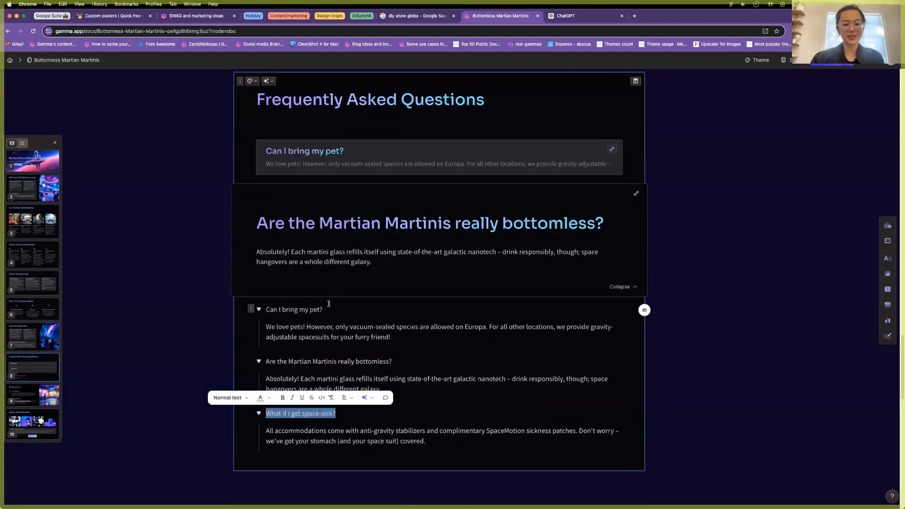
left_click(280, 305)
type("/card")
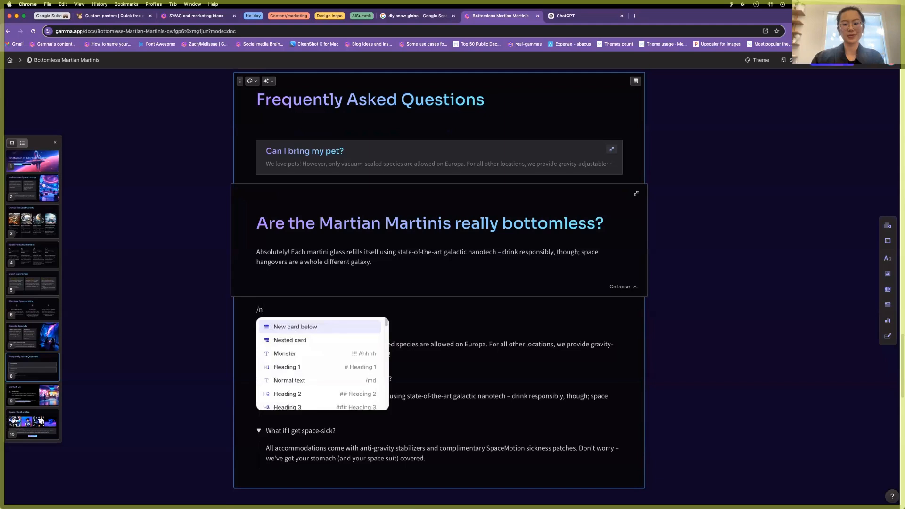
key("Return")
key("super+v")
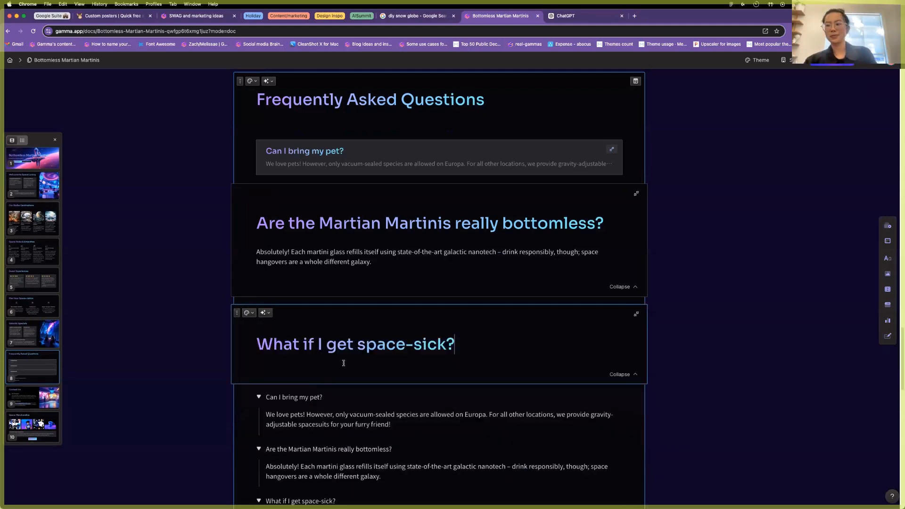
scroll(343, 399, "down", 5)
double_click(316, 404)
triple_click(316, 400)
key("super+c")
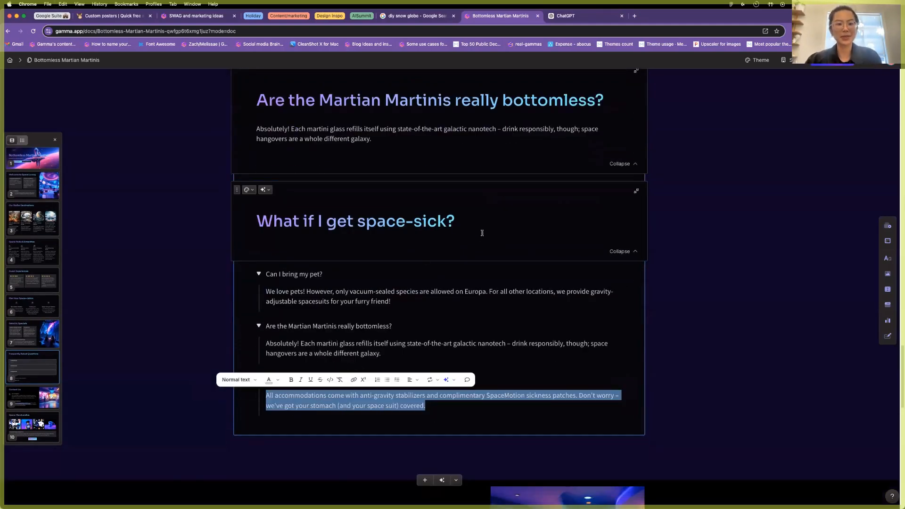
left_click(430, 244)
key("super+v")
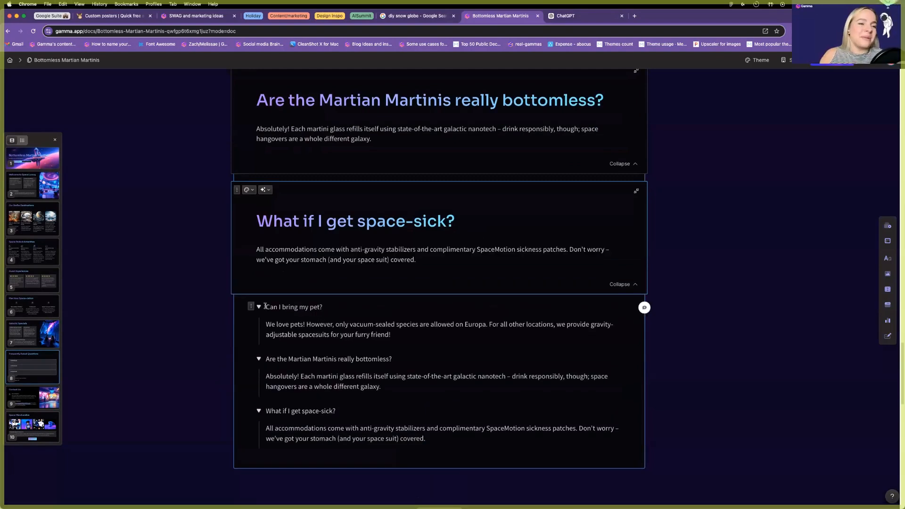
Delete the original toggle list and collapse the martinis and space-sick cards.
left_click_drag(265, 307, 451, 430)
key("BackSpace")
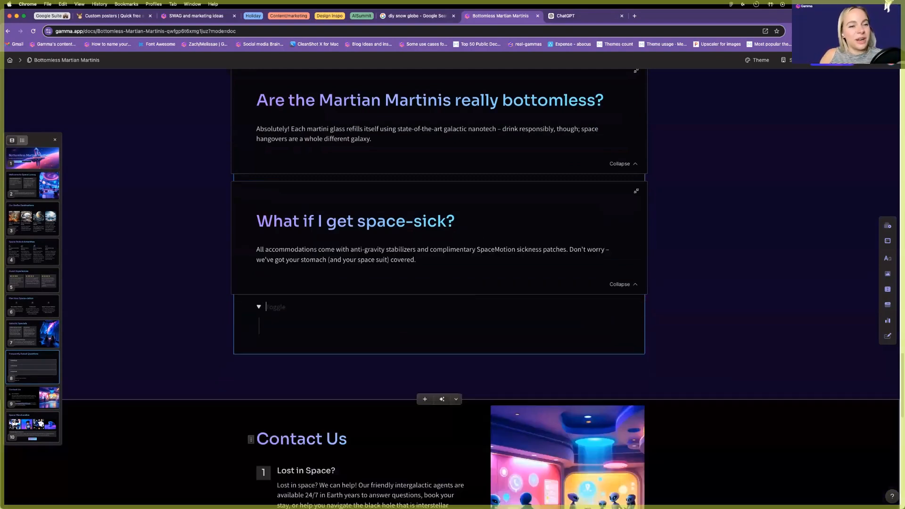
key("BackSpace")
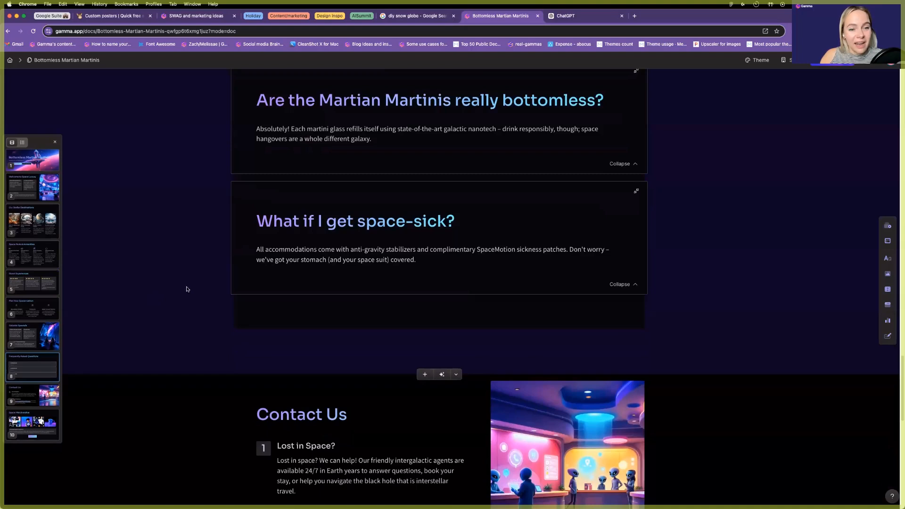
scroll(186, 289, "up", 3)
left_click(635, 197)
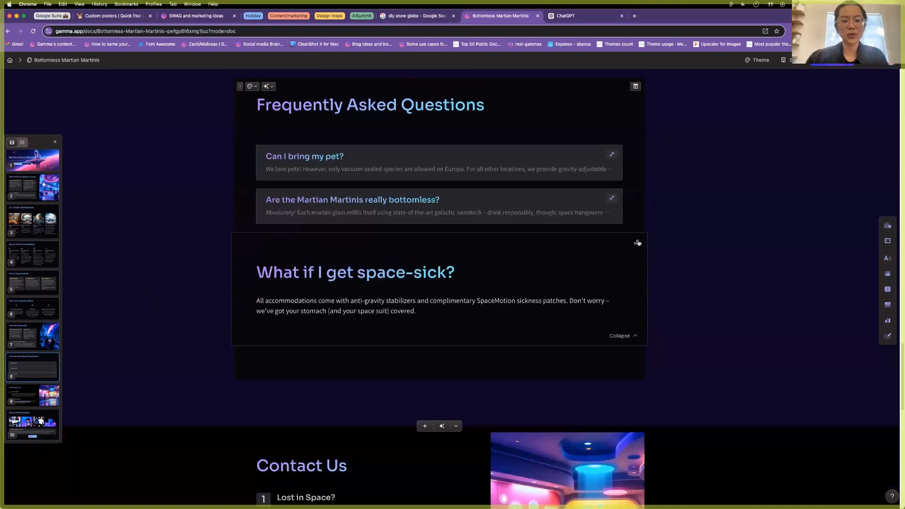
left_click(637, 242)
Remove the empty line under the FAQ heading and finish editing the card.
scroll(373, 231, "up", 2)
left_click(347, 219)
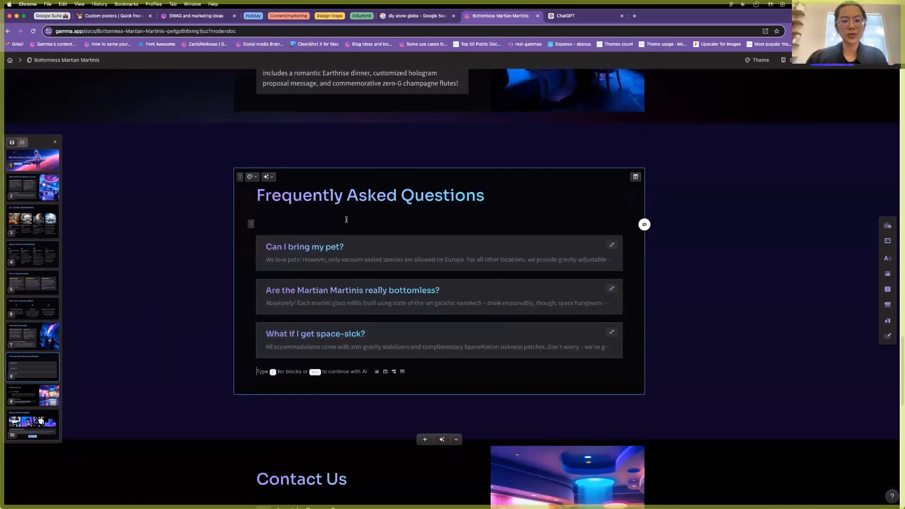
left_click(299, 213)
key("BackSpace")
left_click(300, 361)
left_click(182, 315)
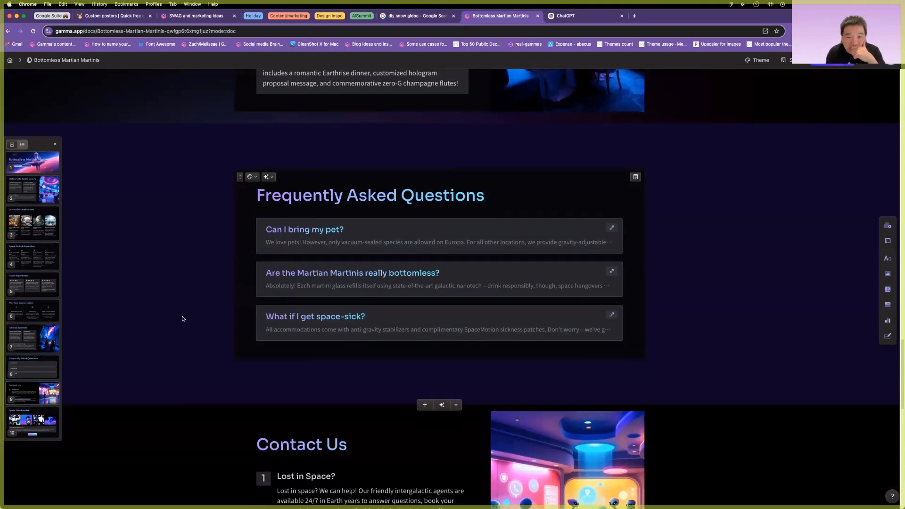
scroll(182, 319, "up", 3)
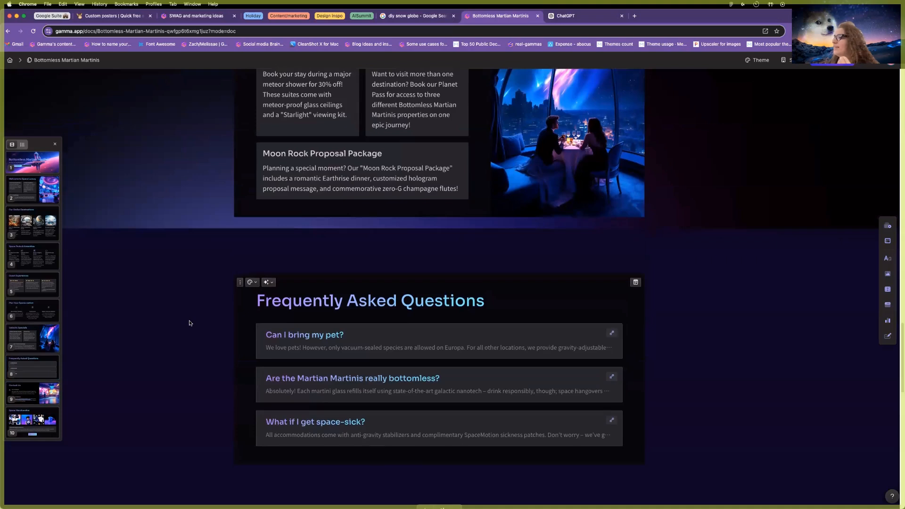
scroll(183, 319, "down", 10)
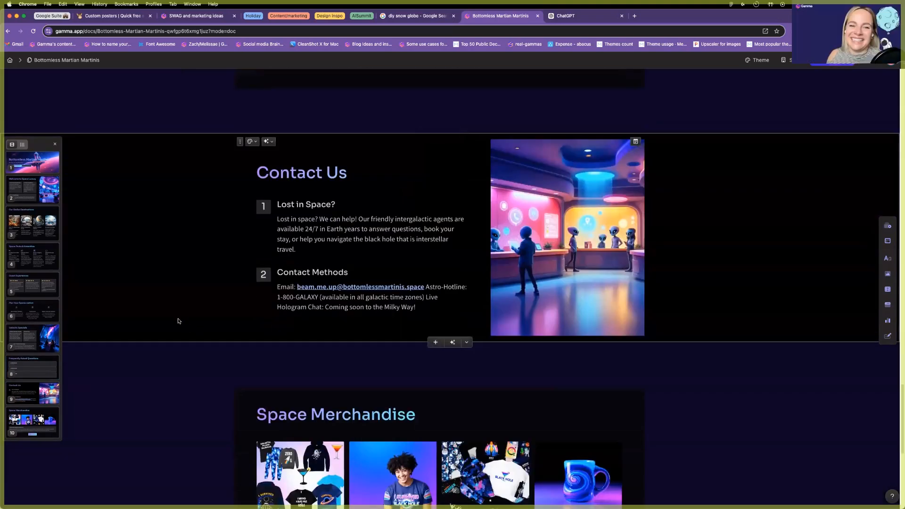
scroll(183, 317, "down", 5)
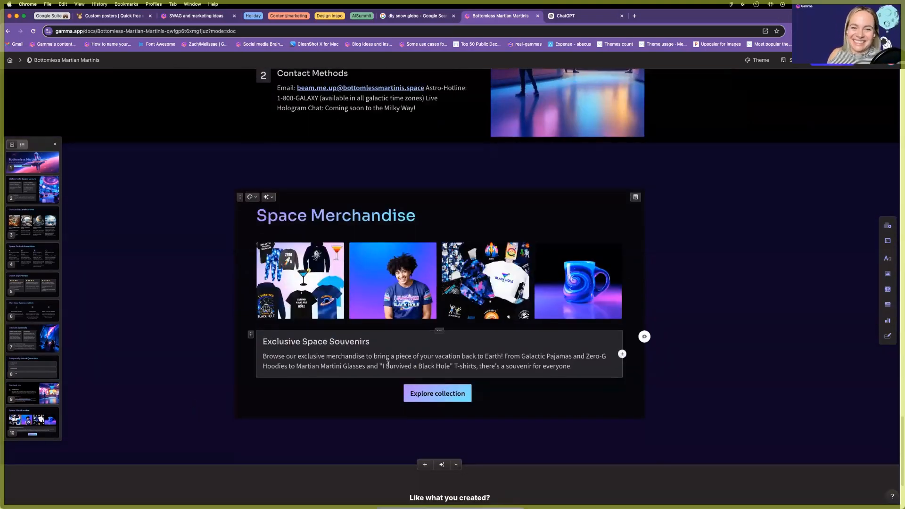
scroll(390, 368, "up", 5)
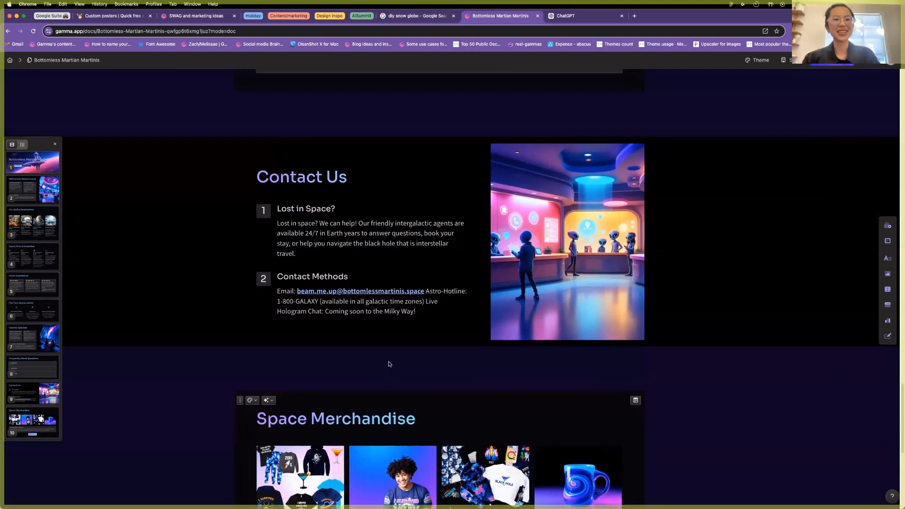
scroll(390, 362, "up", 10)
scroll(389, 356, "up", 15)
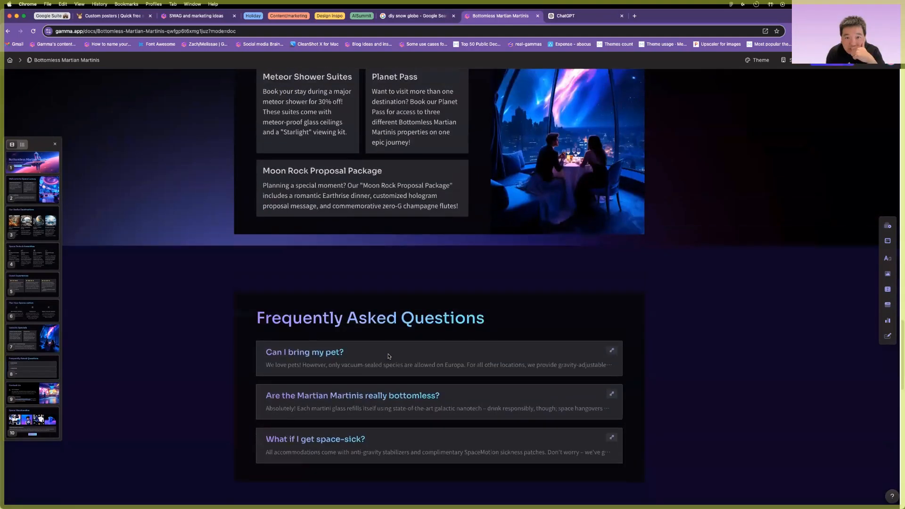
scroll(388, 354, "up", 20)
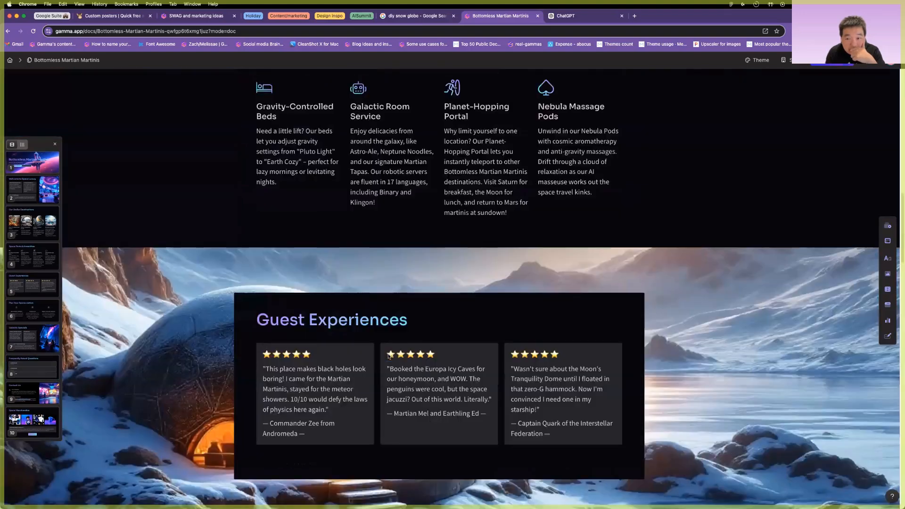
scroll(386, 366, "down", 20)
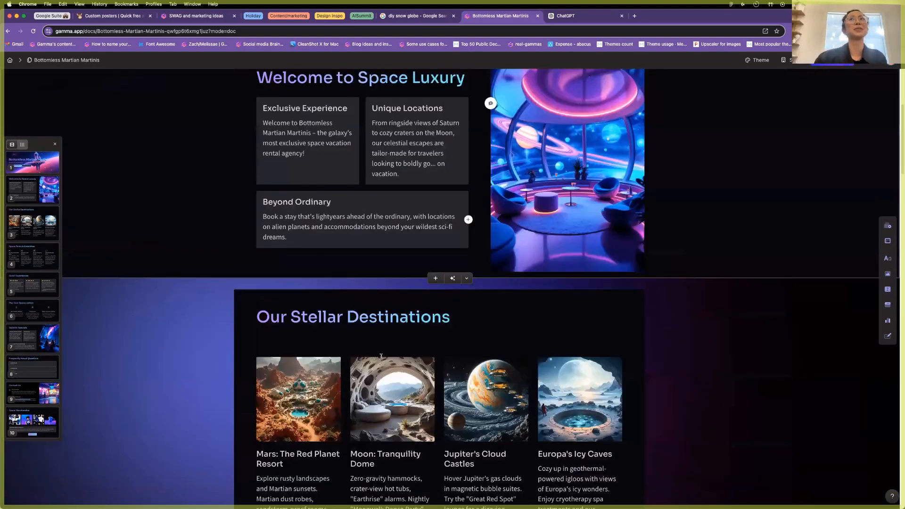
scroll(381, 357, "down", 5)
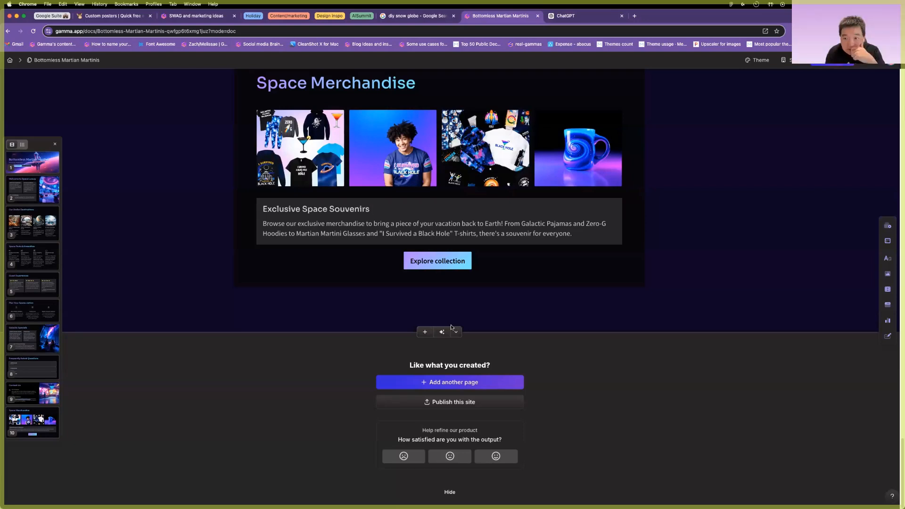
scroll(477, 311, "up", 10)
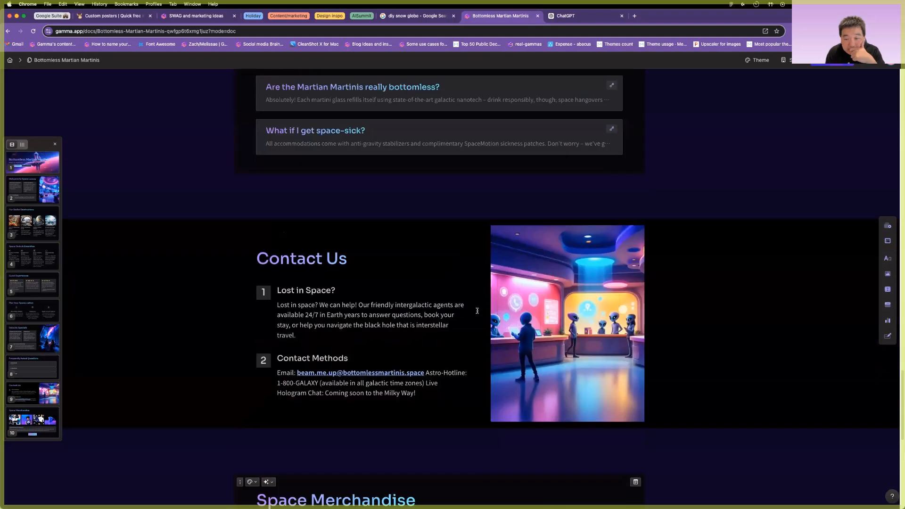
scroll(477, 311, "up", 5)
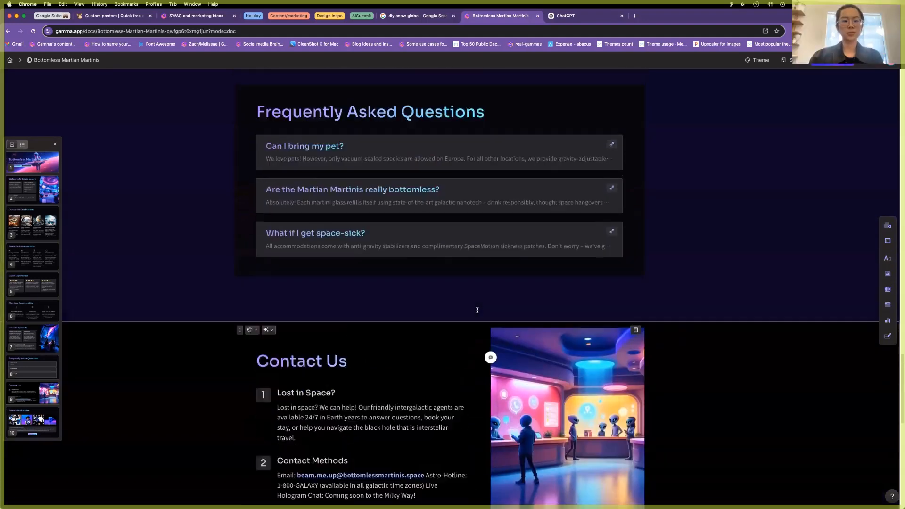
scroll(465, 323, "up", 10)
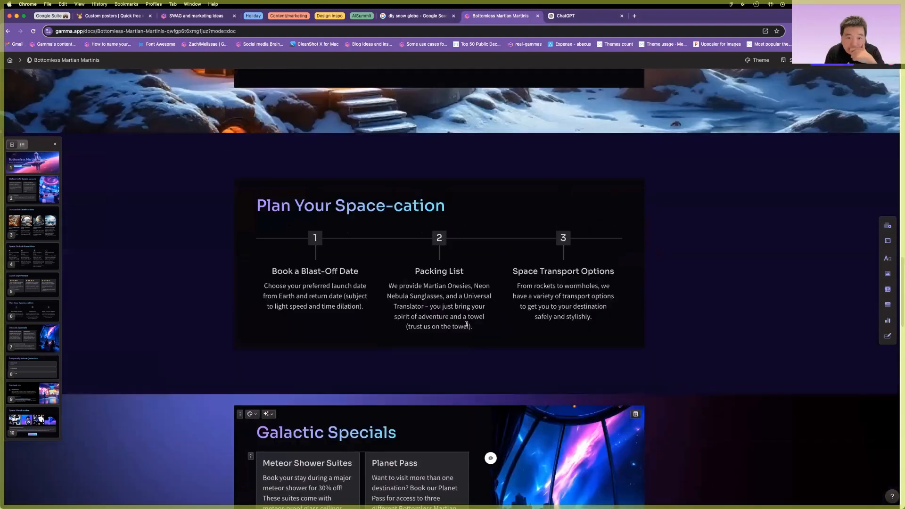
scroll(467, 325, "up", 10)
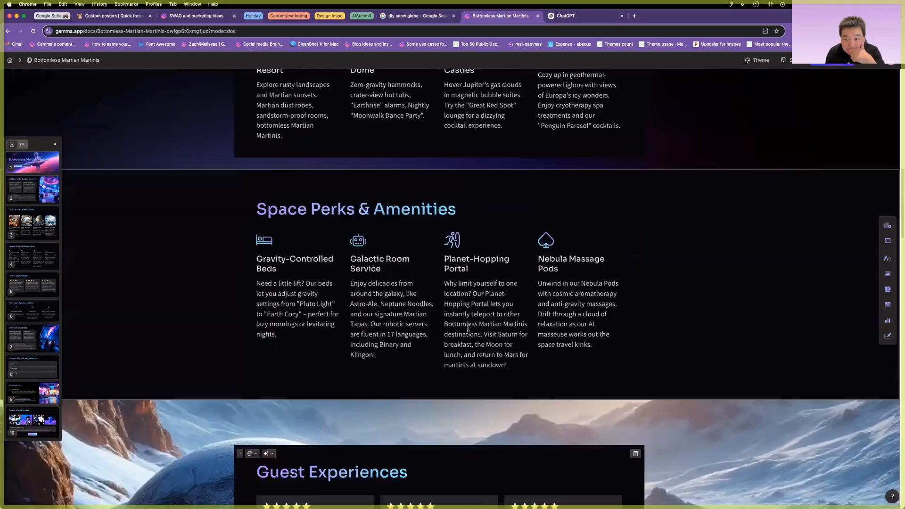
scroll(468, 329, "up", 6)
scroll(471, 320, "up", 5)
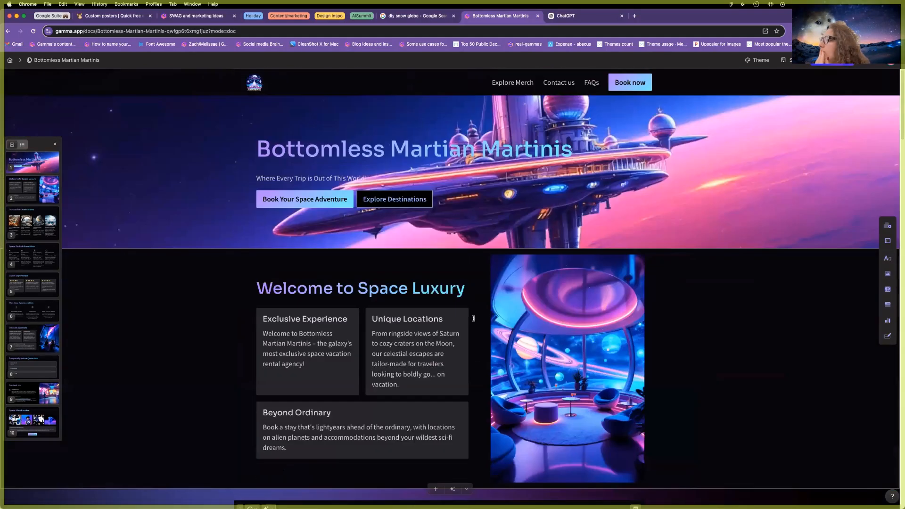
scroll(473, 321, "down", 15)
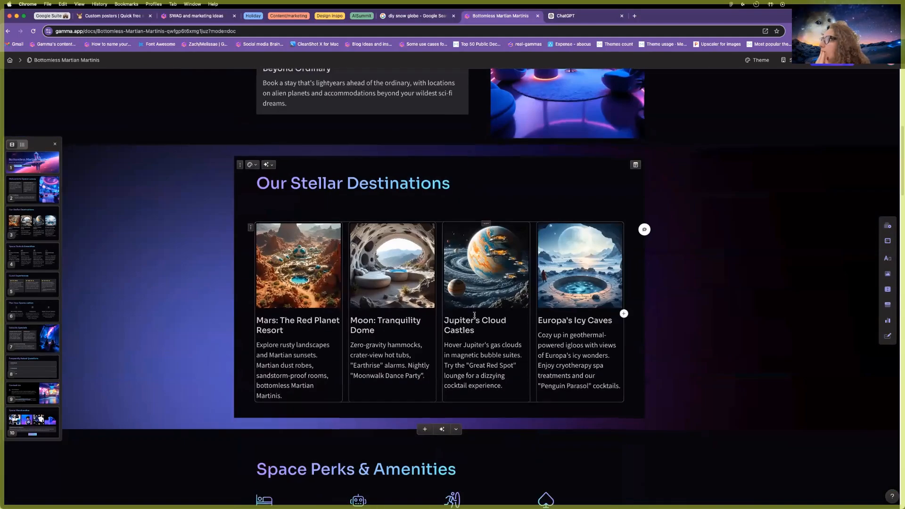
scroll(474, 315, "down", 20)
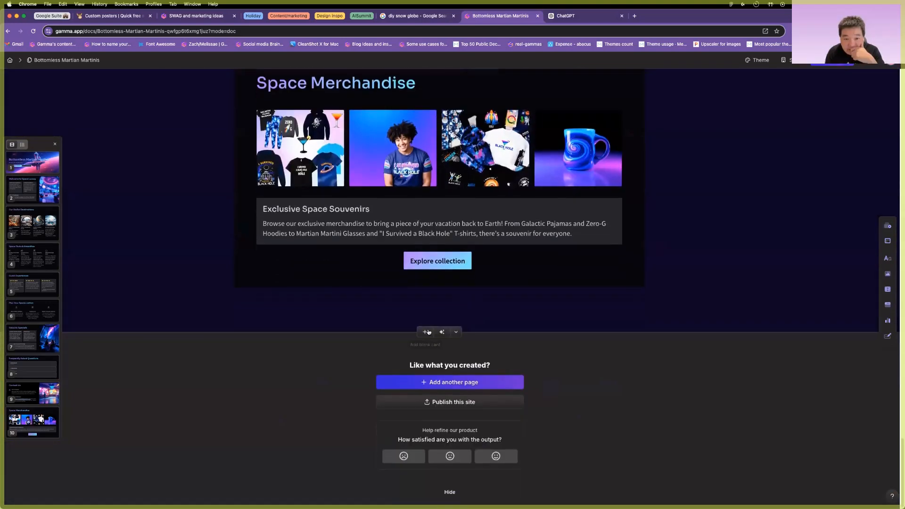
Add a card titled 'Our numbers' with a three-column stats layout.
left_click(425, 331)
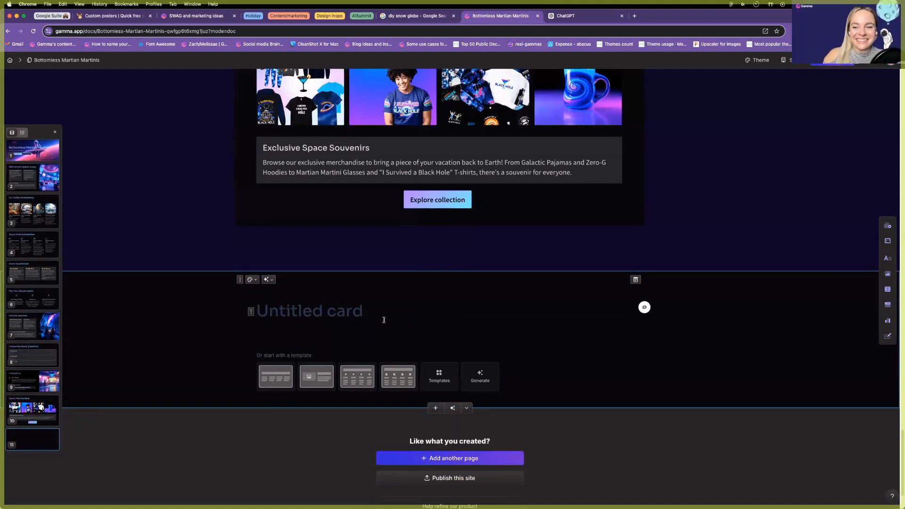
type("Our numbers")
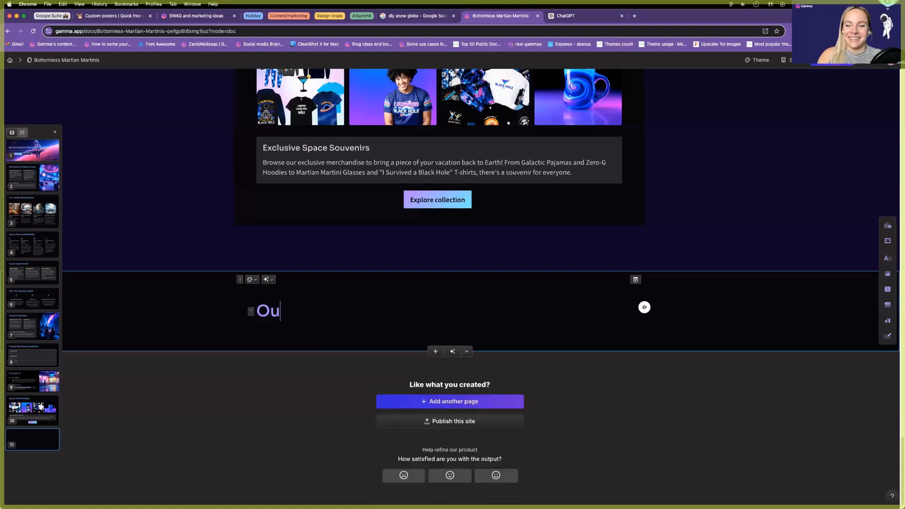
key("Return")
type("/stat")
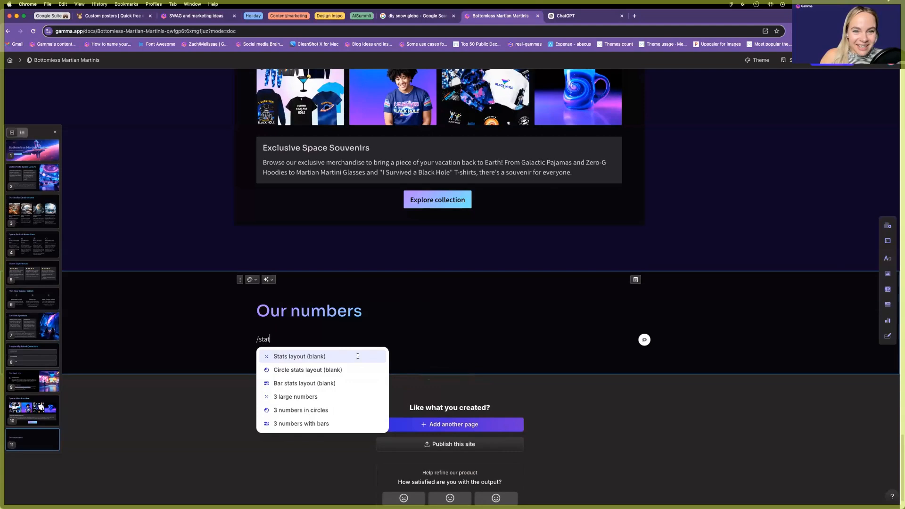
key("Return")
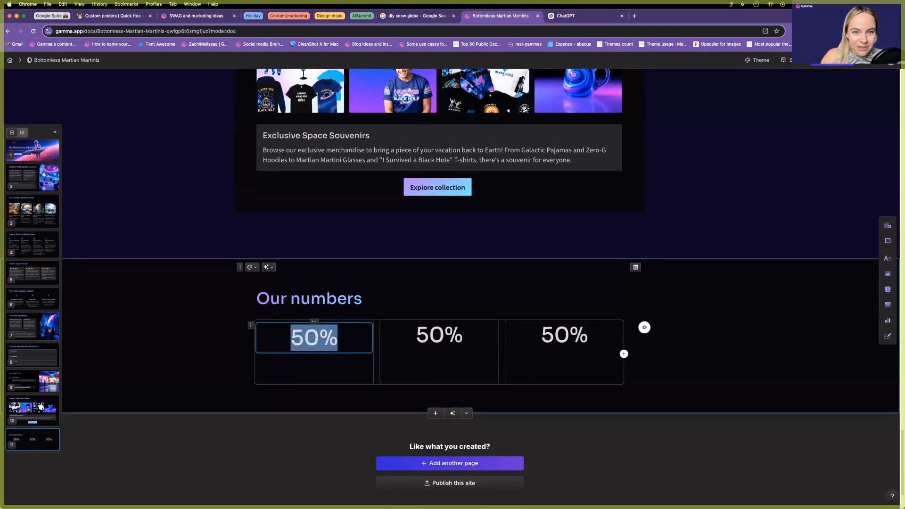
Fill the first two stats: 2,590 Flights so far and 9,491 Happy travelers.
type("2,5902")
key("BackSpace")
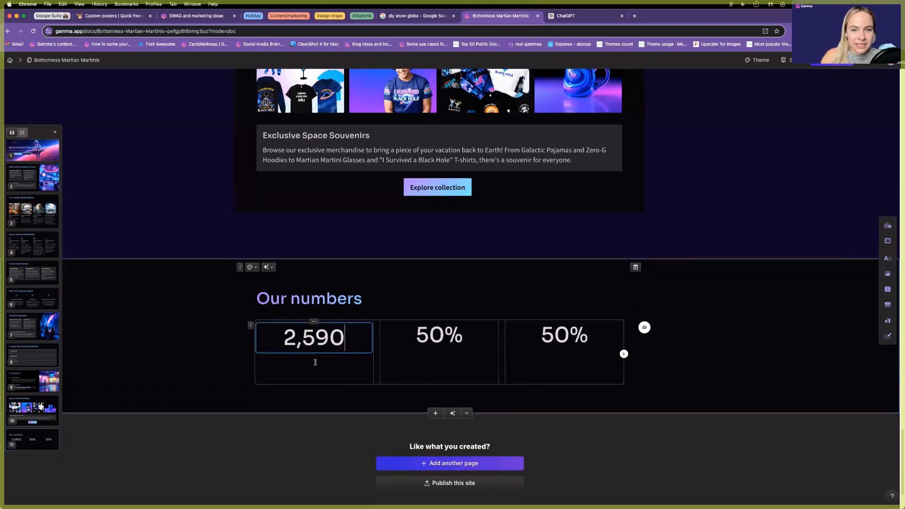
key("Return")
type("Flights so far")
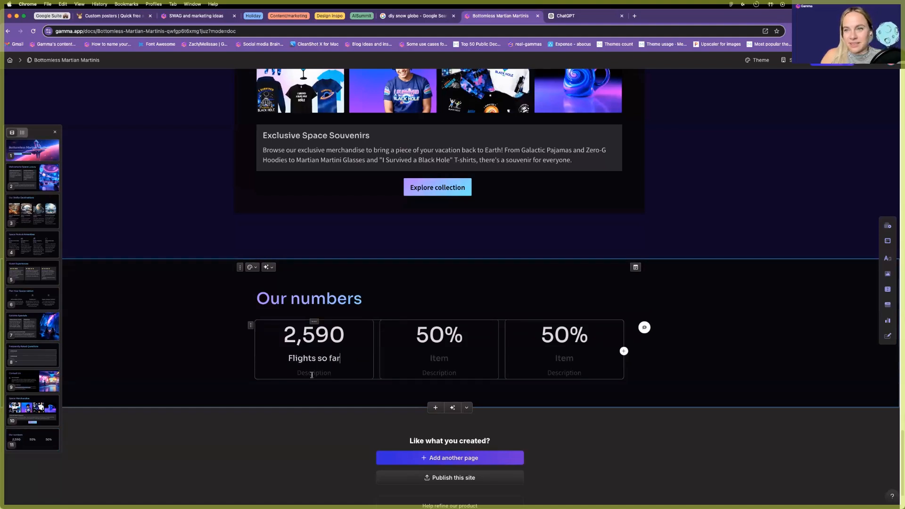
triple_click(425, 336)
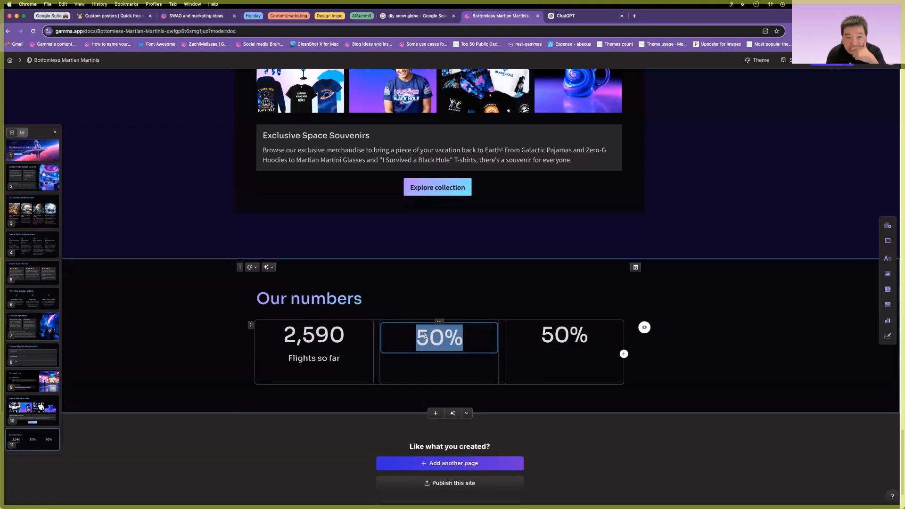
type("9,491")
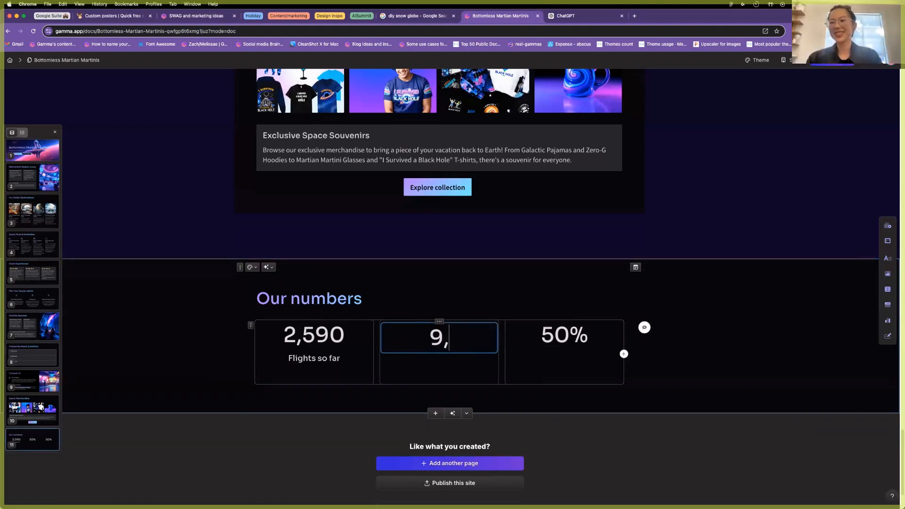
left_click(430, 365)
type("Happy cu")
key("BackSpace")
key("BackSpace")
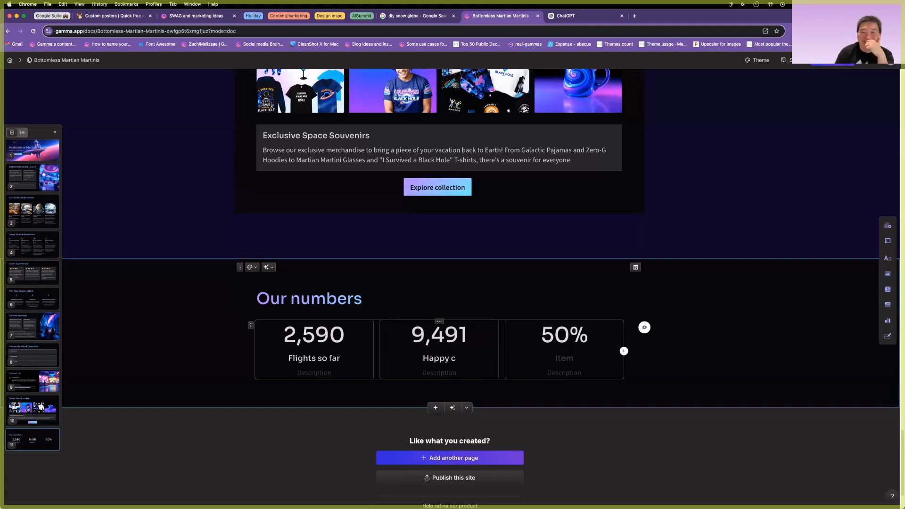
type("travelers")
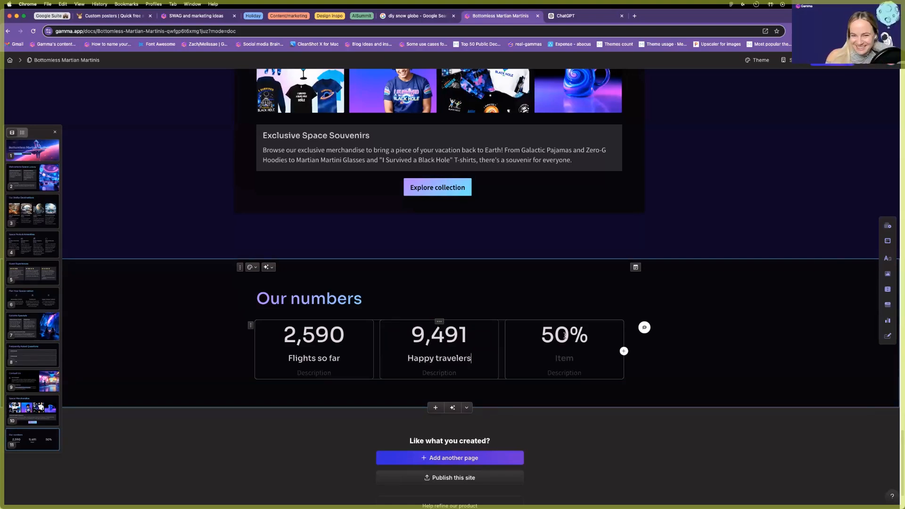
Set the third stat to 9 Planet destinations.
double_click(566, 333)
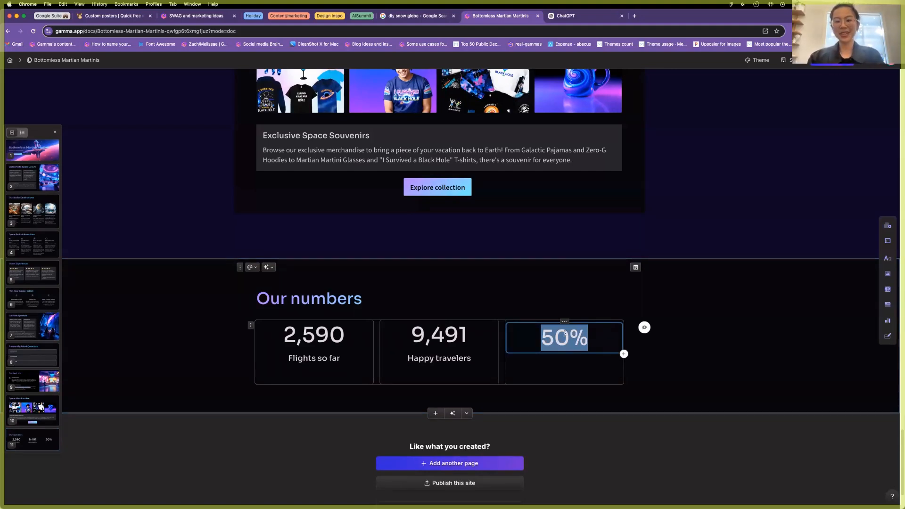
type("4")
key("BackSpace")
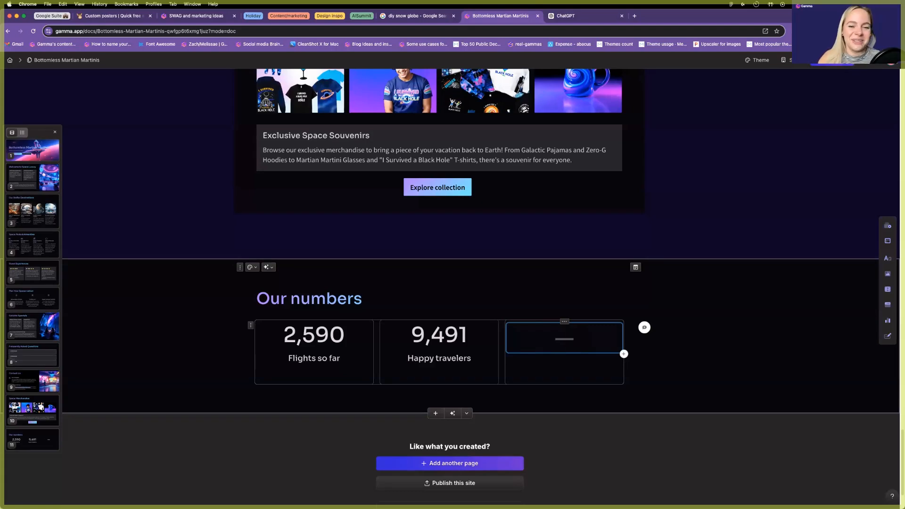
type("5")
double_click(567, 333)
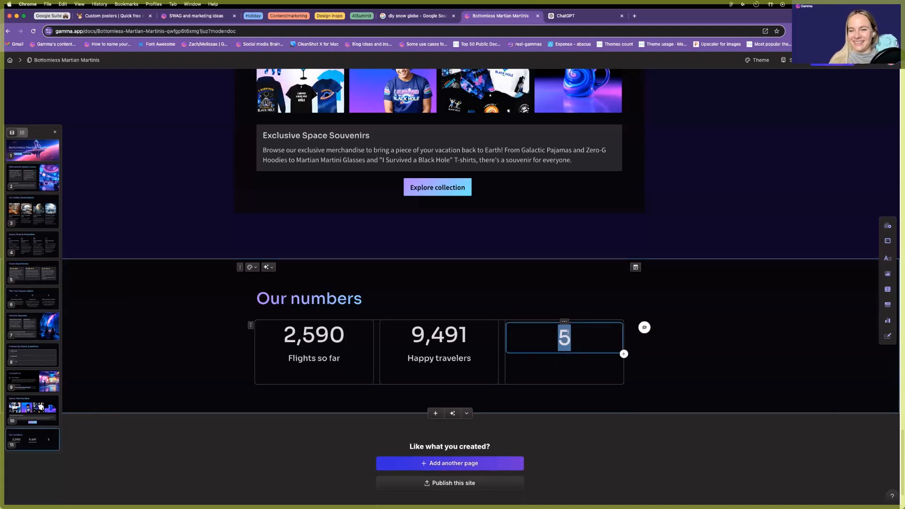
type("9")
left_click(557, 359)
type("Planet destinations")
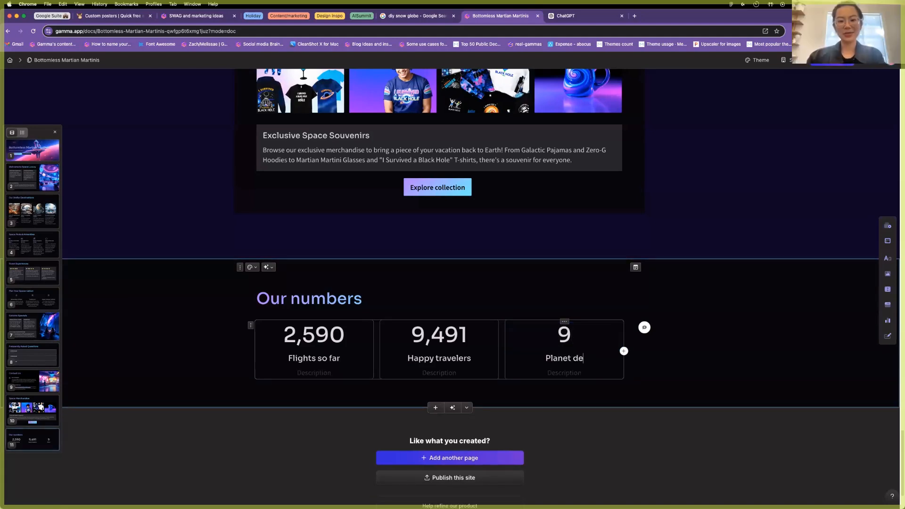
left_click(564, 443)
scroll(337, 283, "up", 1)
scroll(377, 325, "down", 1)
Insert a blank untitled card below the Our numbers stats card.
left_click(436, 407)
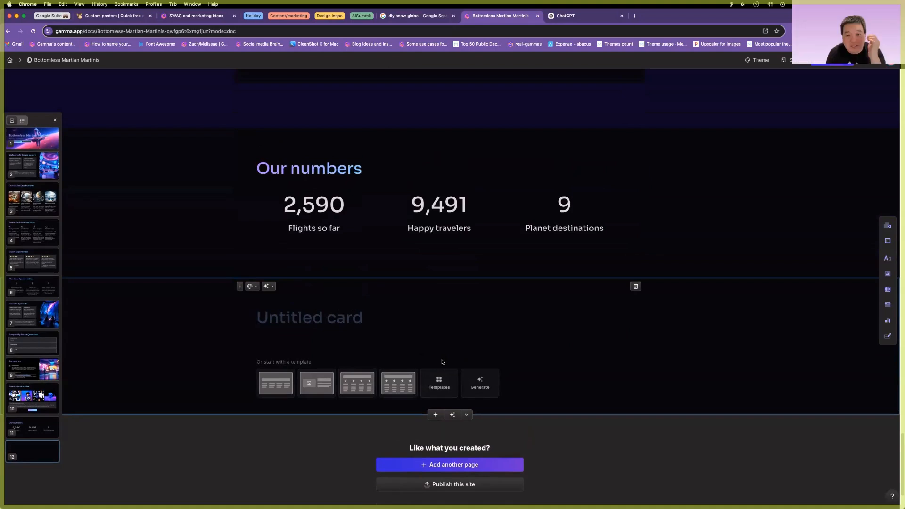
scroll(442, 362, "up", 1)
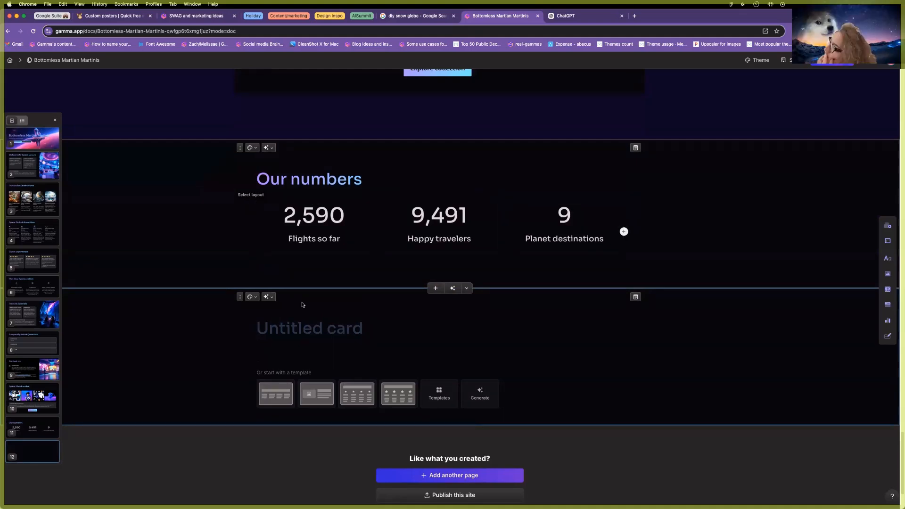
scroll(424, 325, "up", 1)
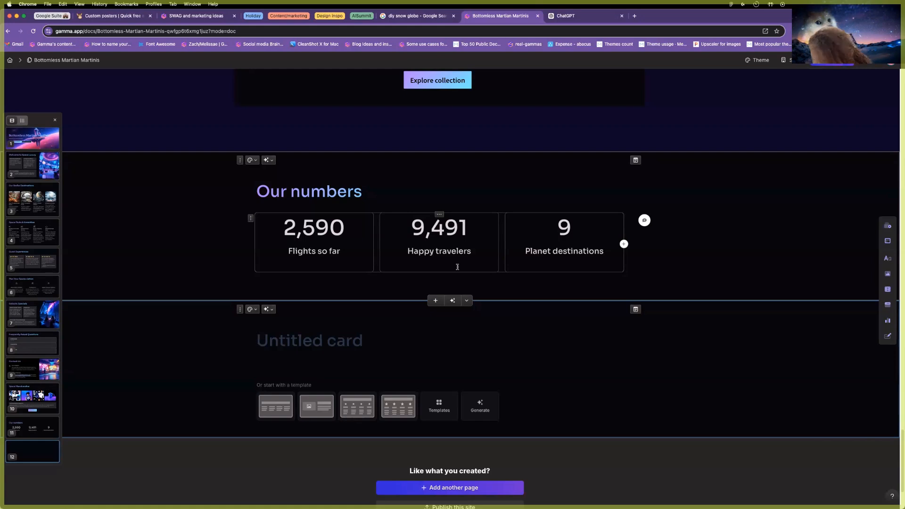
Delete the empty untitled card below Our numbers.
left_click(240, 309)
key("BackSpace")
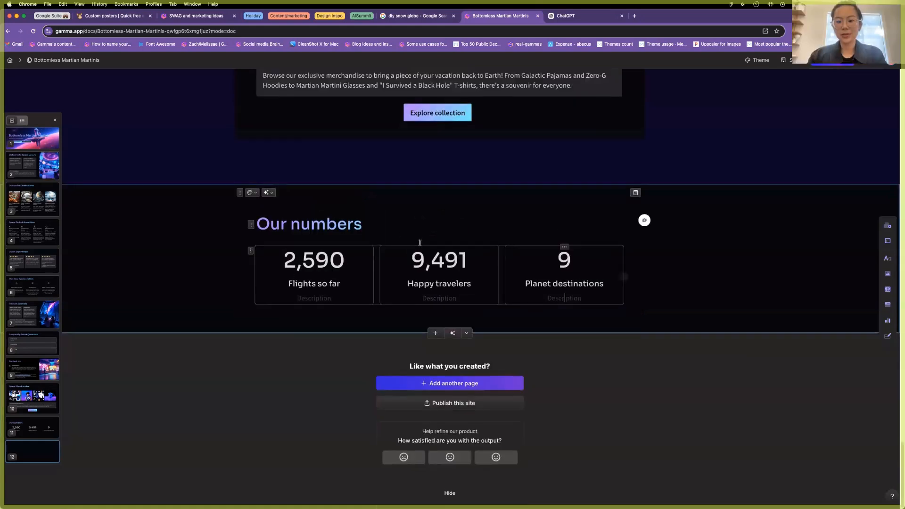
scroll(442, 264, "up", 20)
Insert a blank card immediately below the Our Stellar Destinations card.
scroll(442, 264, "up", 15)
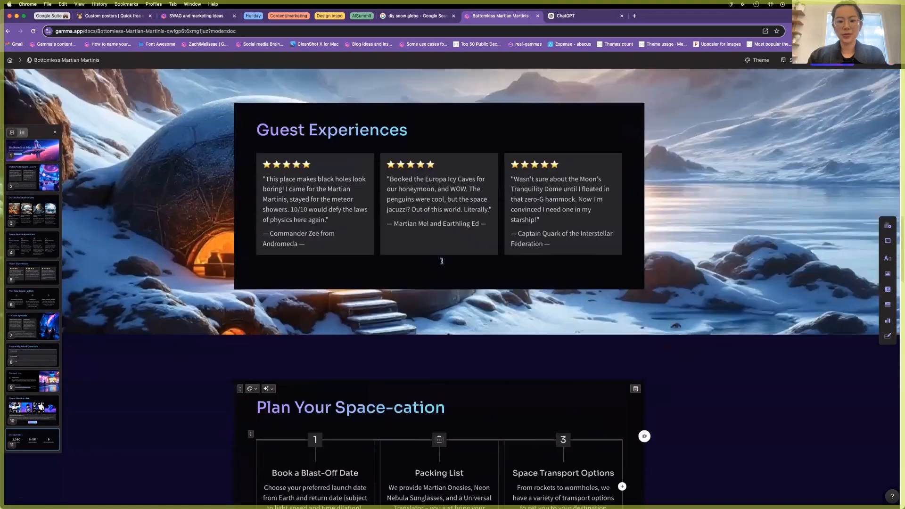
scroll(442, 264, "up", 15)
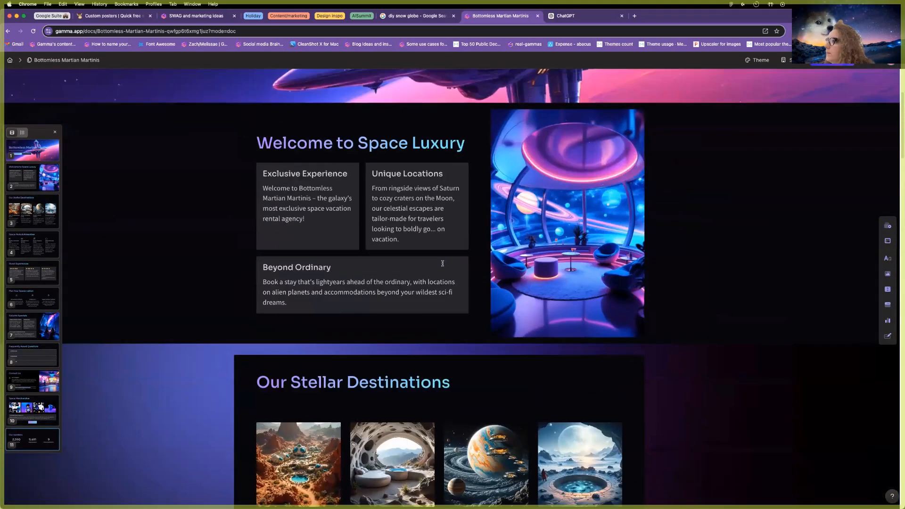
scroll(442, 263, "down", 15)
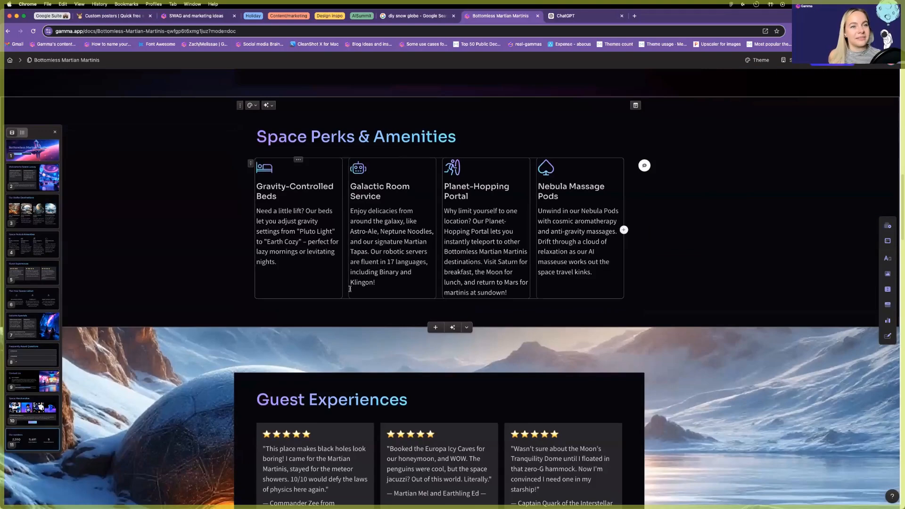
scroll(351, 287, "down", 10)
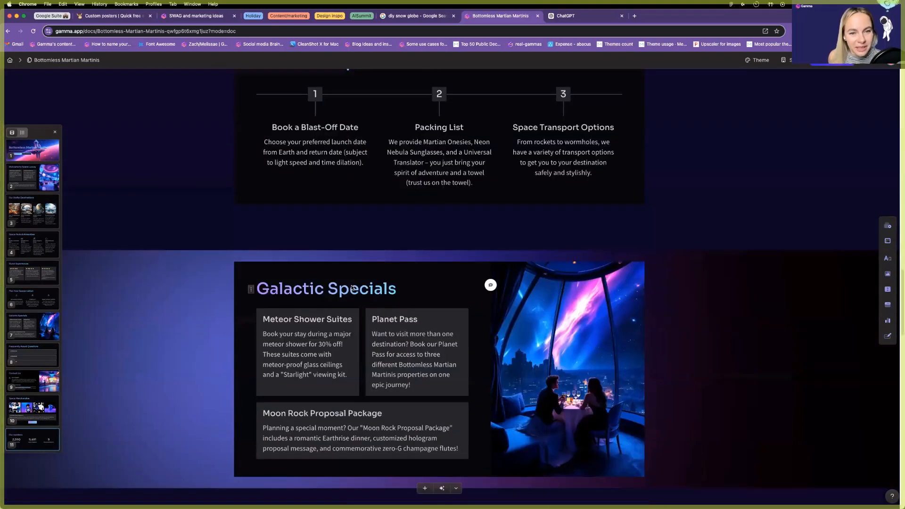
scroll(351, 288, "down", 4)
scroll(349, 283, "up", 9)
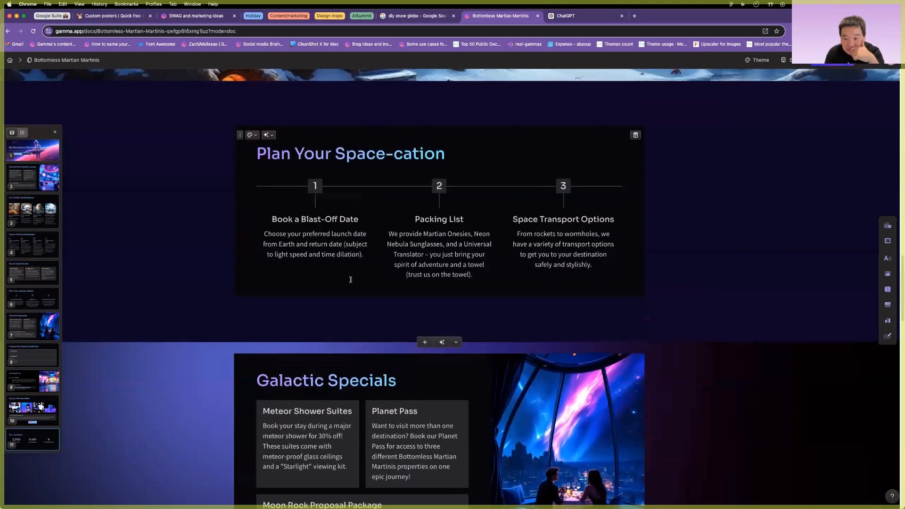
scroll(351, 280, "up", 5)
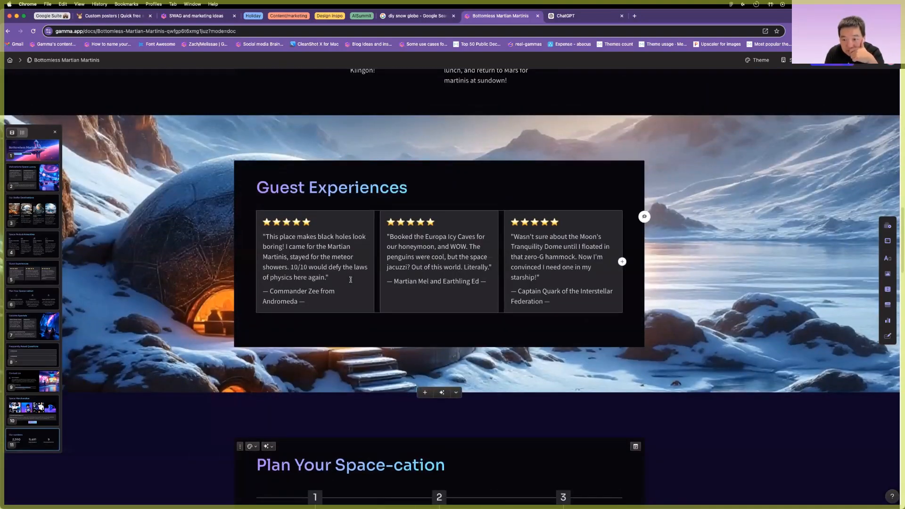
scroll(351, 280, "up", 8)
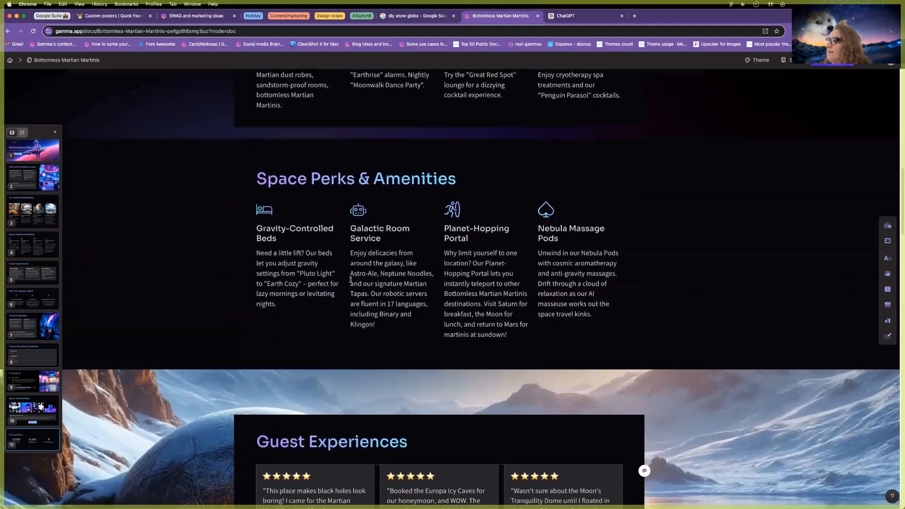
scroll(351, 279, "up", 3)
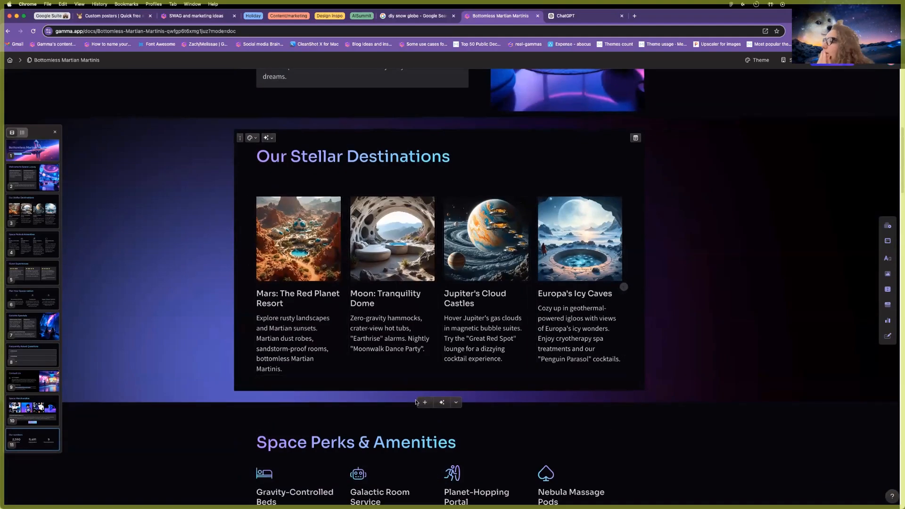
left_click(425, 402)
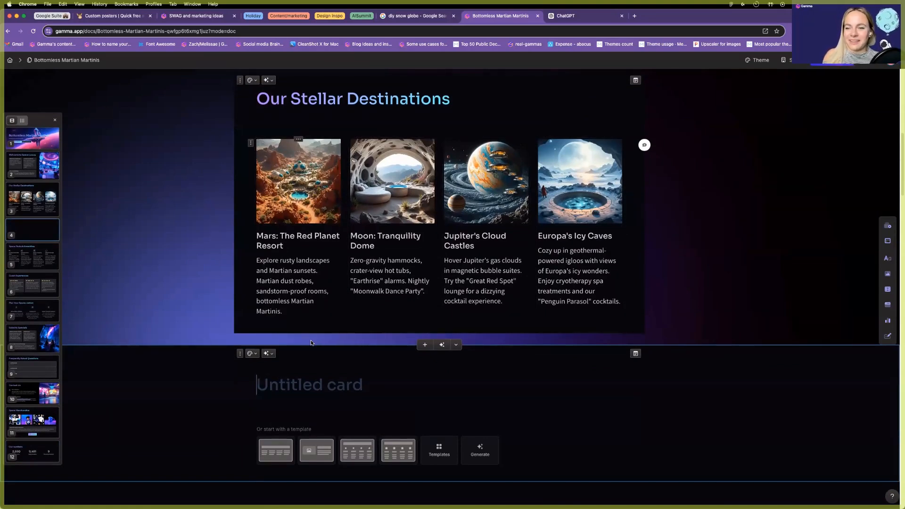
Title the new card 'Which planet to visit?'.
scroll(311, 343, "down", 1)
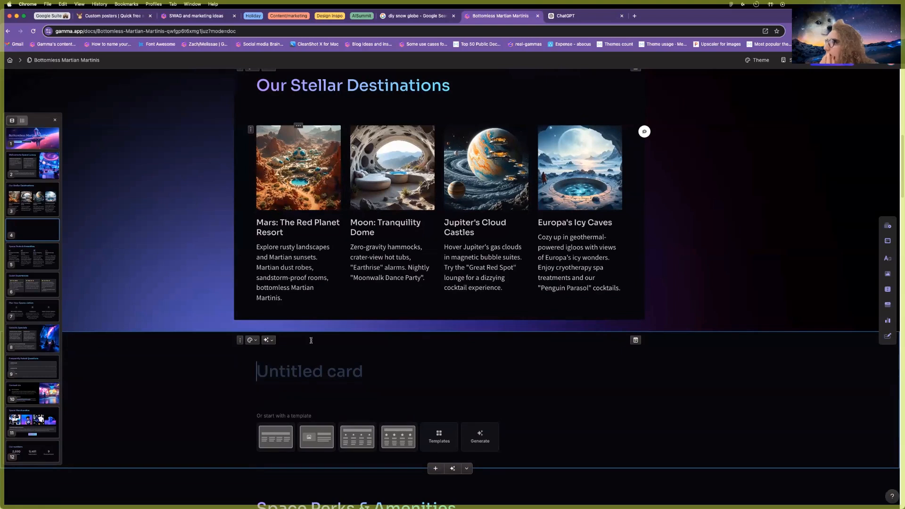
scroll(311, 340, "down", 1)
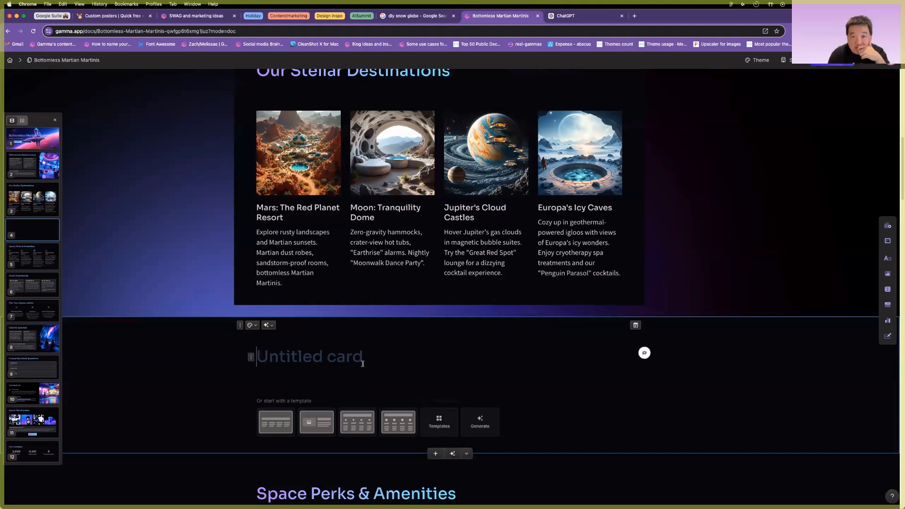
scroll(644, 358, "up", 1)
type("/")
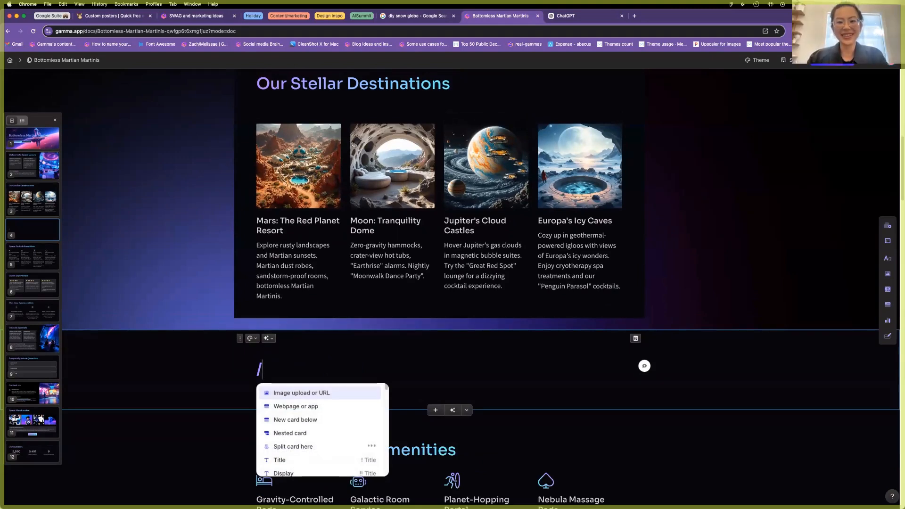
key("BackSpace")
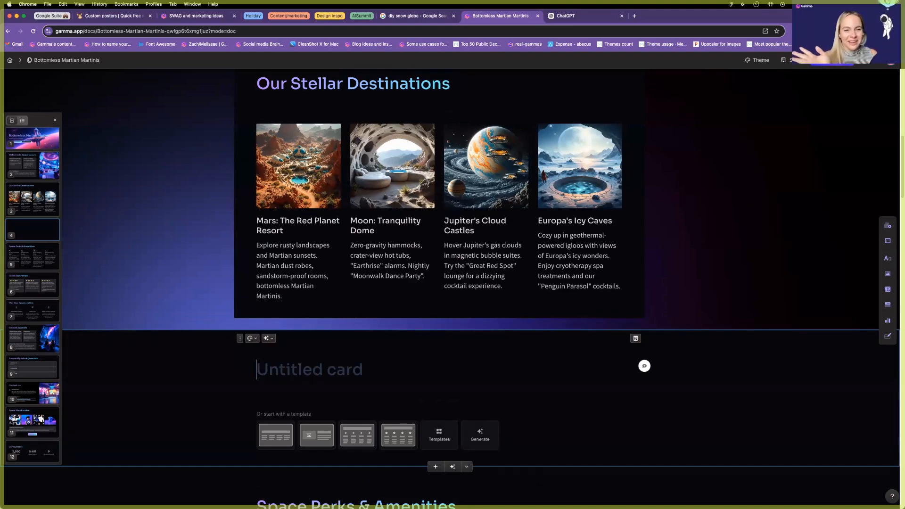
type("W")
key("BackSpace")
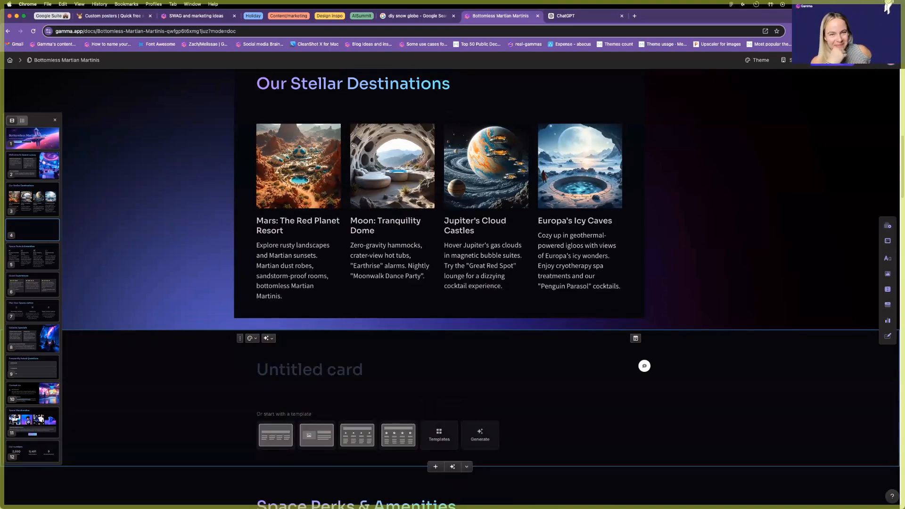
type("Which p")
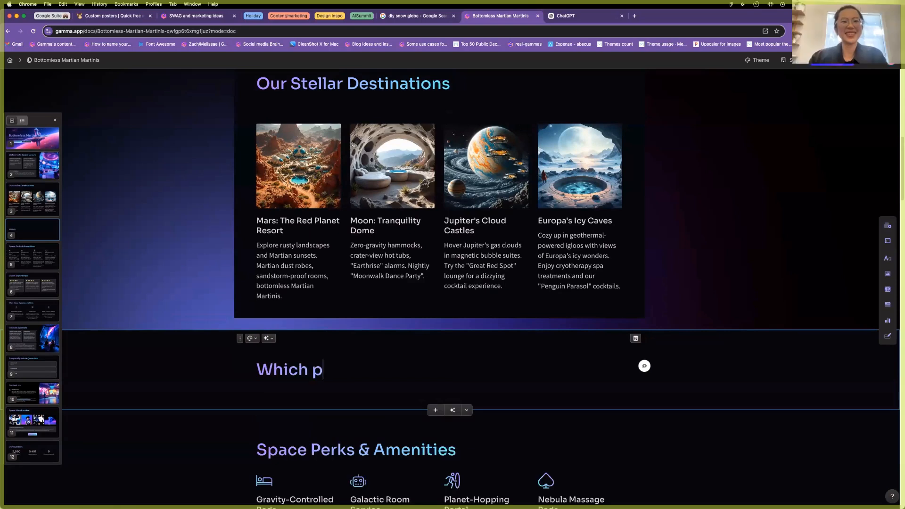
type("lanet to visit?")
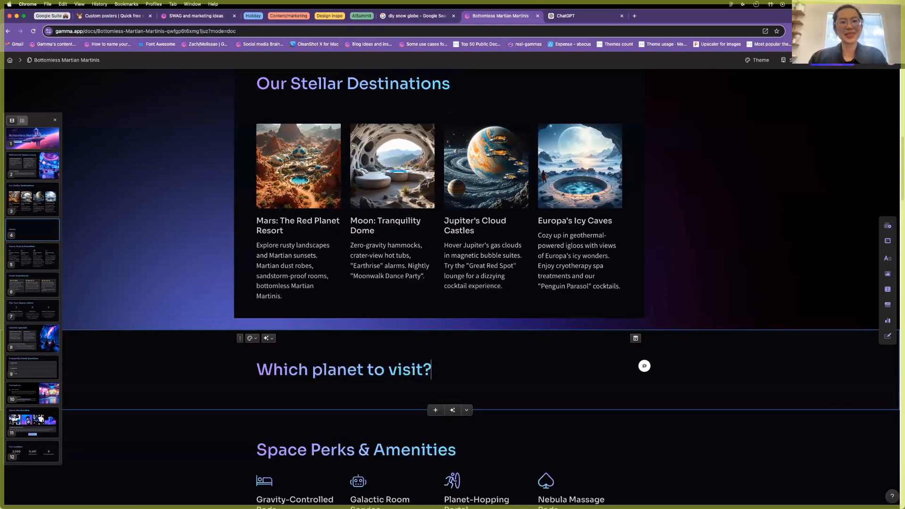
Insert a blank diagram below the title using /draw.
key("Return")
type("/draw")
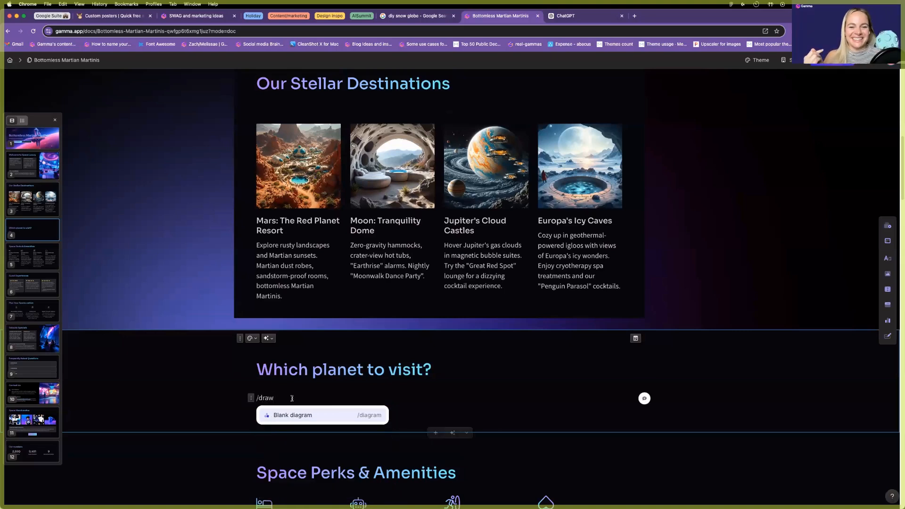
left_click(319, 417)
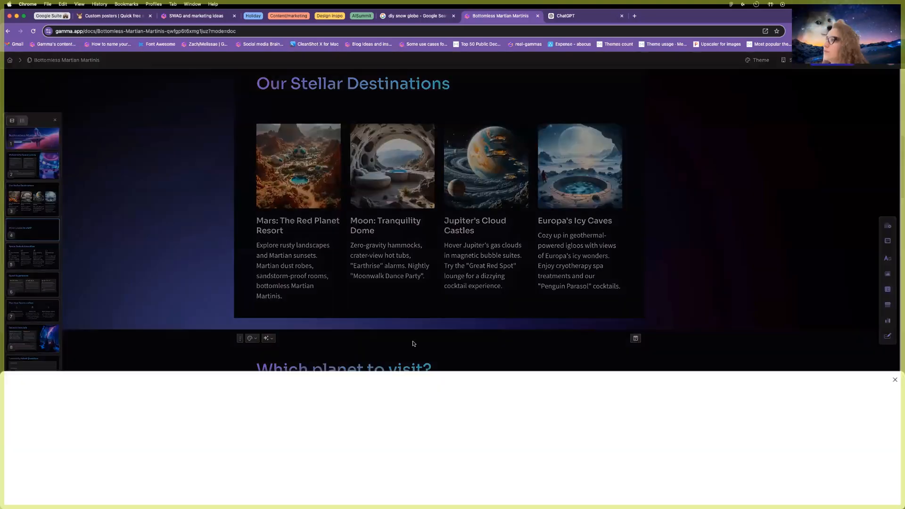
Draw a rectangle on the diagram canvas and position it near the top left.
left_click(893, 309)
left_click_drag(271, 116, 530, 270)
left_click_drag(420, 197, 549, 224)
left_click(480, 339)
left_click(412, 229)
left_click_drag(658, 218, 368, 237)
left_click(460, 259)
left_click_drag(288, 258, 343, 250)
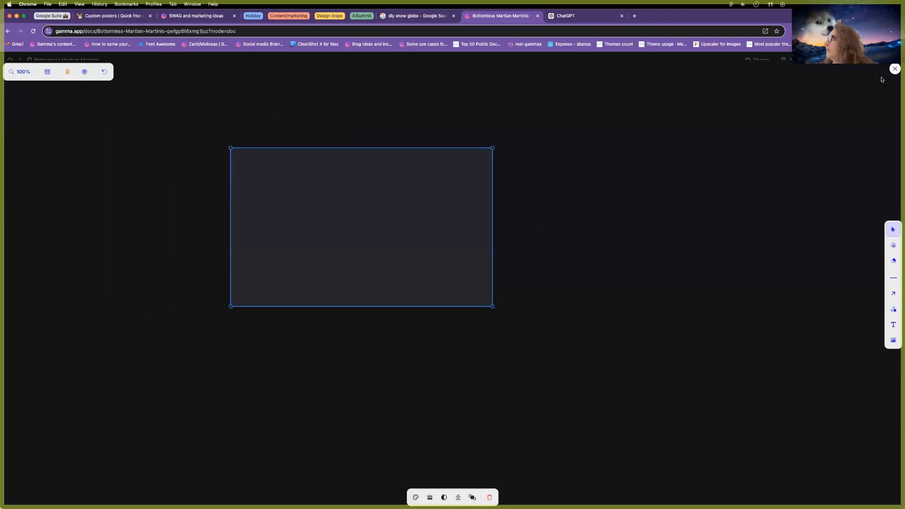
Close and reopen the diagram editor, leaving the rectangle deselected.
left_click(894, 69)
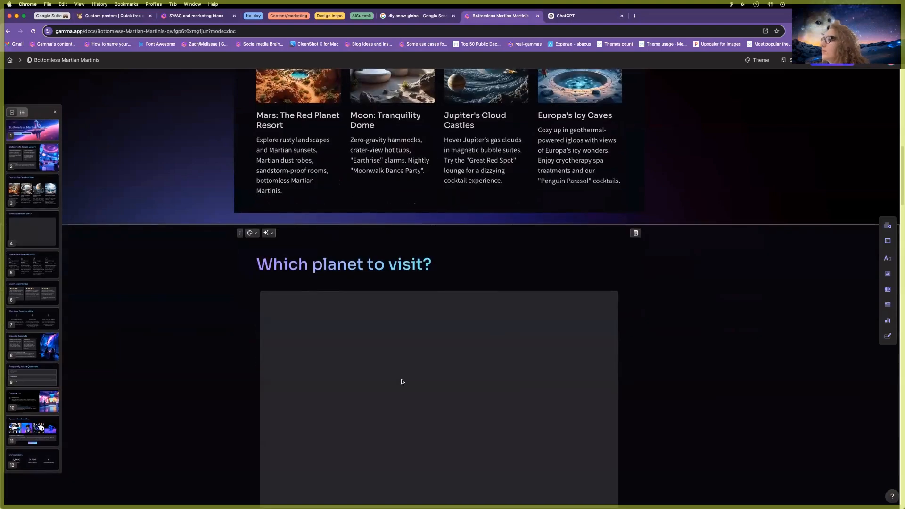
double_click(403, 382)
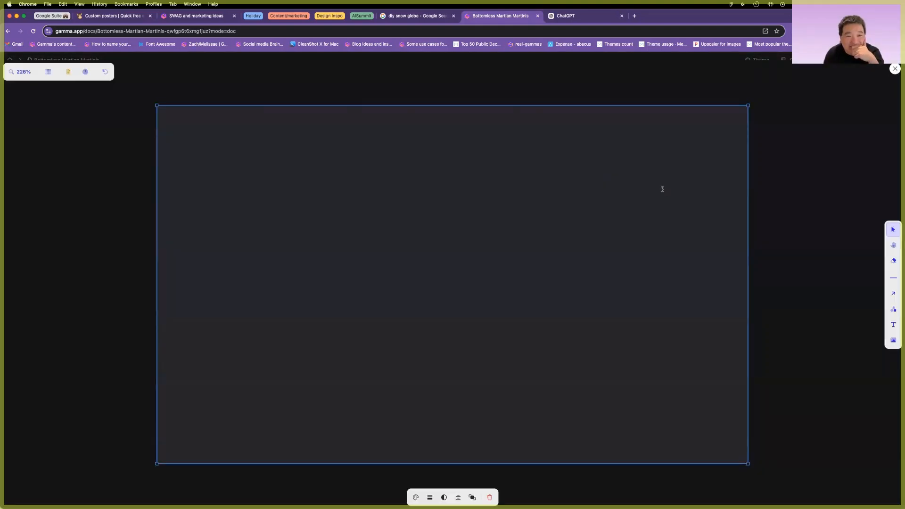
left_click(894, 68)
double_click(392, 382)
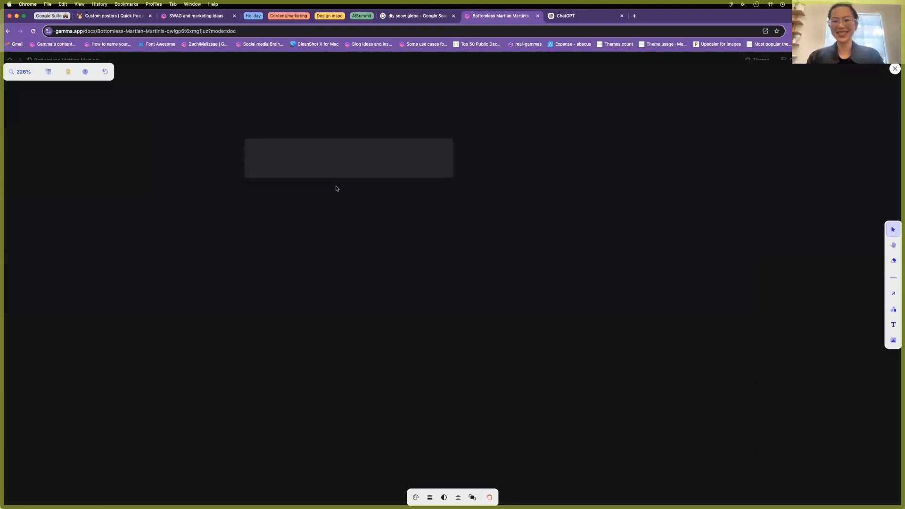
left_click(231, 209)
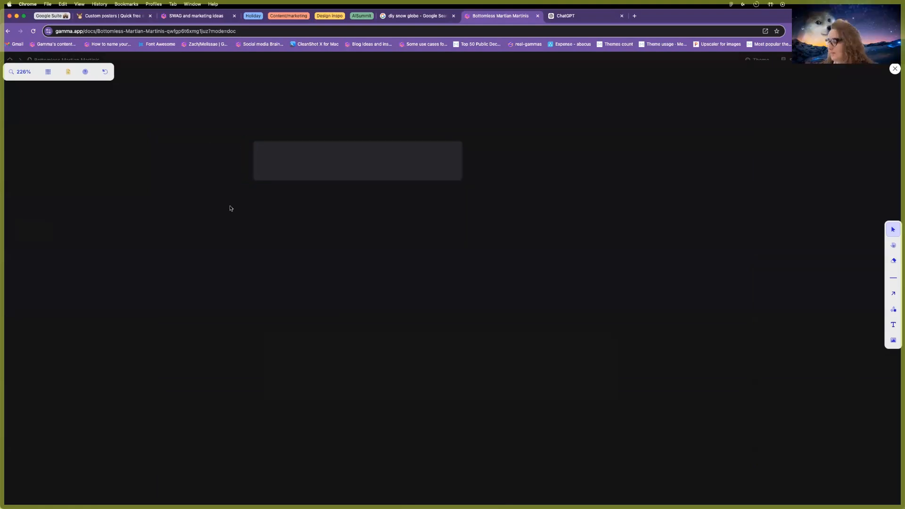
Add a 'Mars' text label beside the rectangle and line the rectangle up with it.
key("t")
left_click(228, 173)
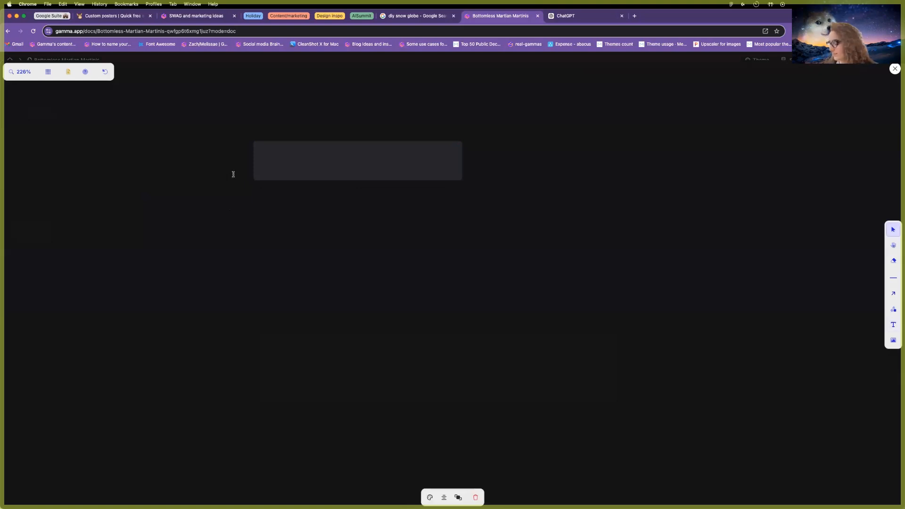
type("Mars")
left_click(285, 210)
left_click_drag(227, 188, 206, 159)
mouse_move(309, 148)
left_mouse_down()
mouse_move(313, 156)
mouse_move(310, 142)
left_mouse_up()
Duplicate the Cold label downward as 'Luxury', then as 'Family-friendly?' beneath it.
left_click_drag(526, 160, 527, 229)
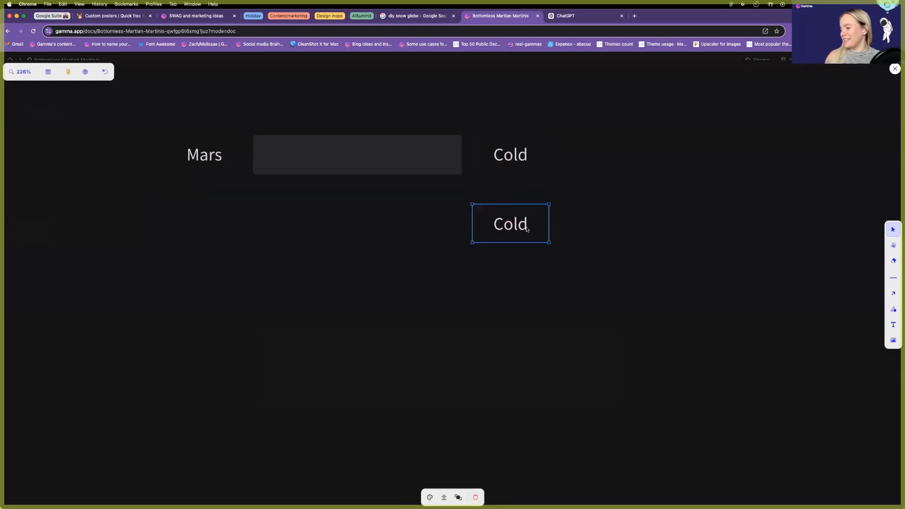
double_click(526, 230)
double_click(527, 229)
type("Luxury")
key("Escape")
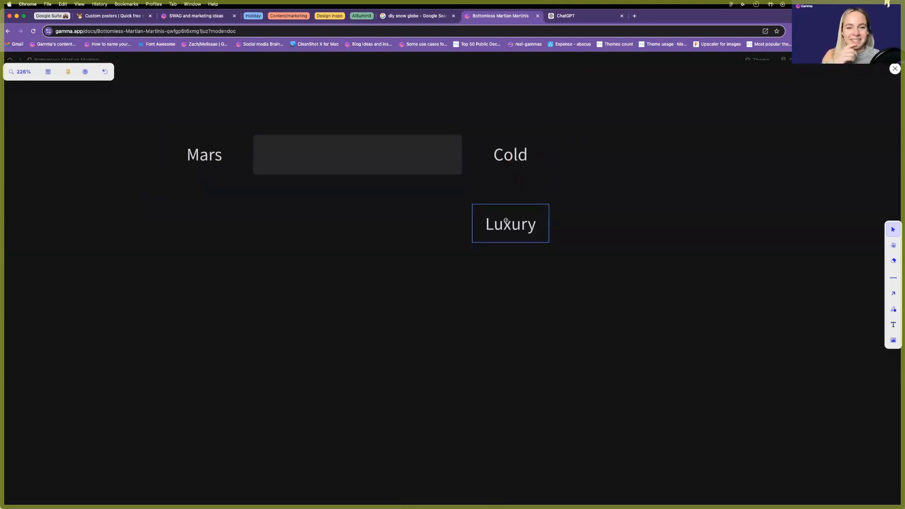
left_click_drag(506, 220, 512, 293)
double_click(512, 294)
type("Family-frie")
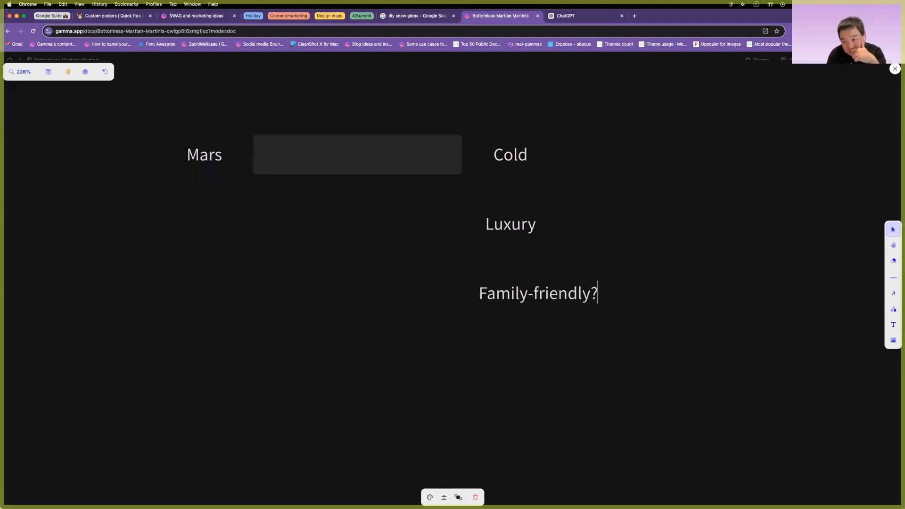
type("ndly?")
left_click(397, 182)
mouse_move(513, 288)
left_mouse_down()
mouse_move(513, 355)
mouse_move(535, 287)
mouse_move(520, 287)
left_mouse_up()
Move Mars above the rectangle and add a 'Warm' copy of Cold on its left.
left_click(508, 157)
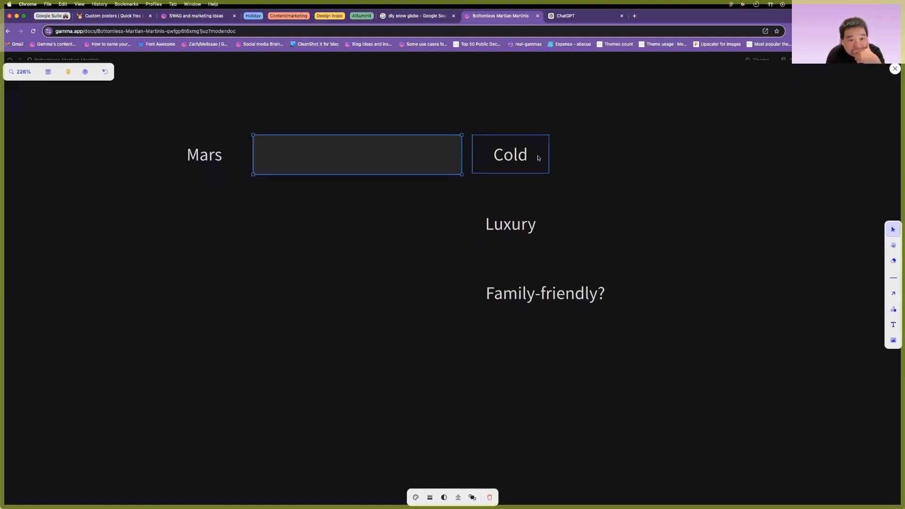
left_click_drag(352, 89, 405, 95)
left_click_drag(524, 159, 227, 150)
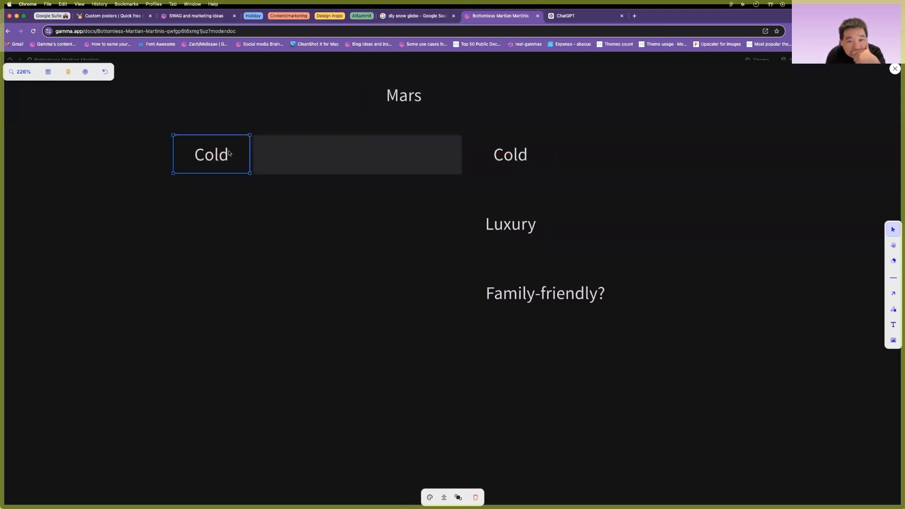
double_click(221, 161)
key("r")
key("Escape")
left_click(222, 208)
double_click(208, 155)
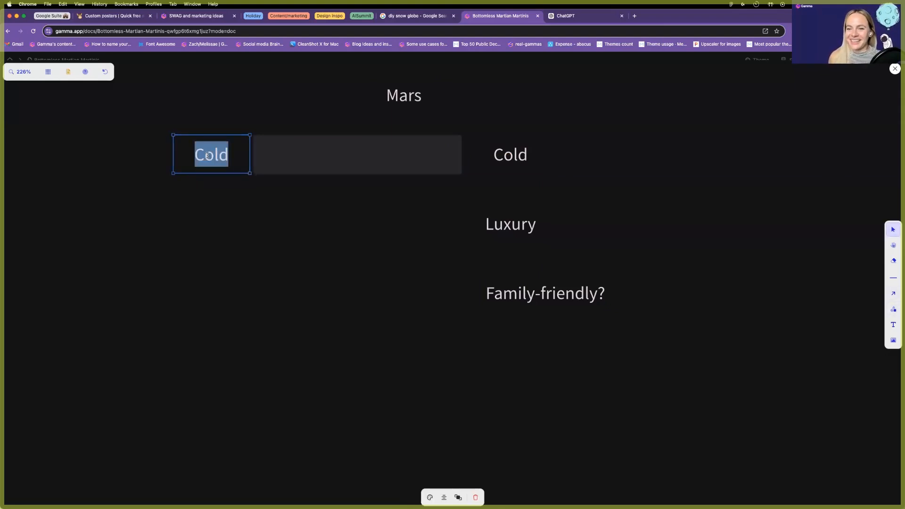
type("Warm")
Copy Luxury to the left as 'Chill' and place a second Chill beside Family-friendly?
left_click(495, 231)
key("super+c")
key("super+v")
double_click(204, 222)
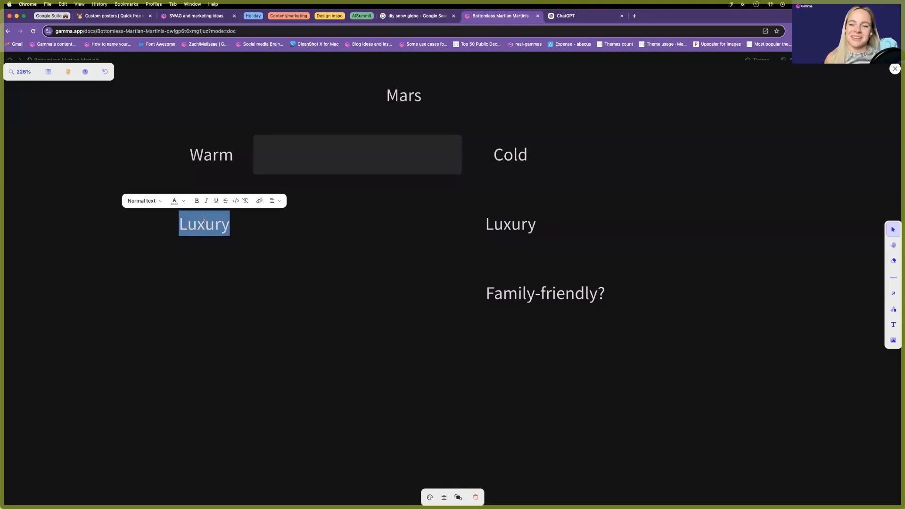
type("Chill")
left_click(205, 285)
left_click(206, 226)
left_click_drag(211, 234, 208, 291)
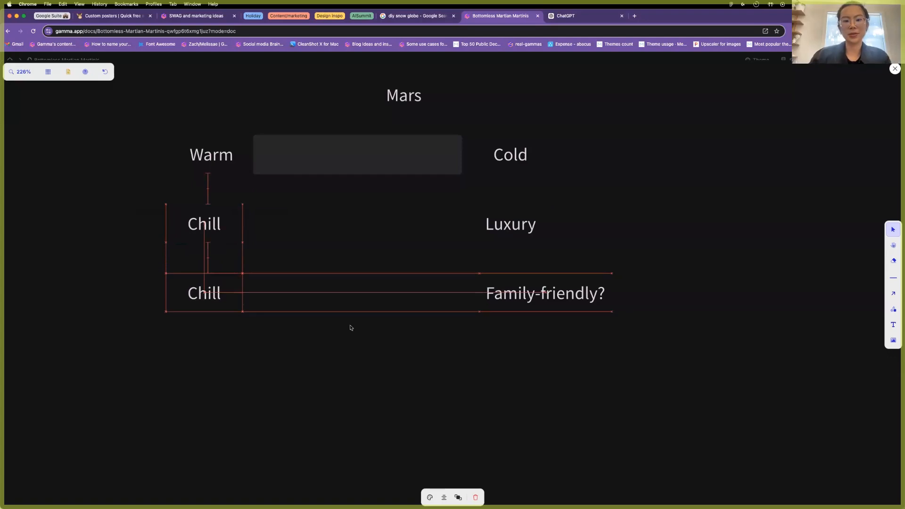
scroll(466, 376, "down", 2)
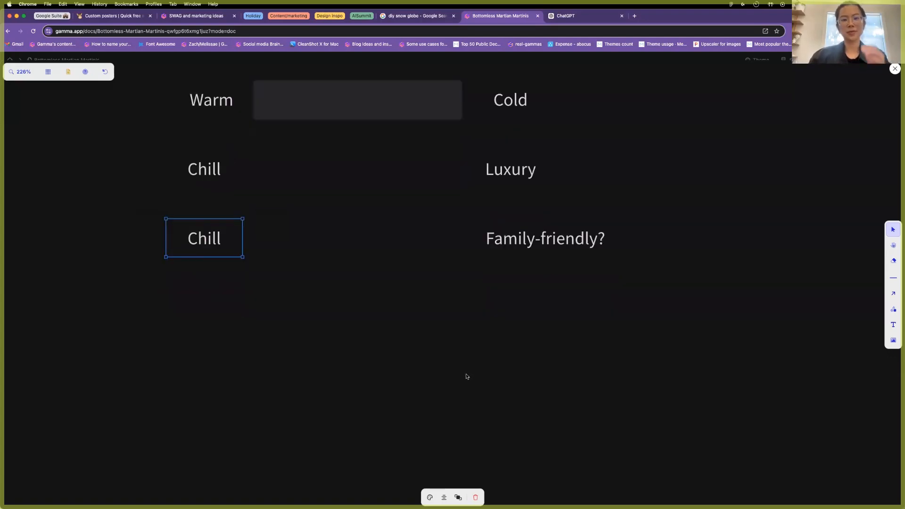
scroll(475, 368, "up", 1)
left_click(474, 367)
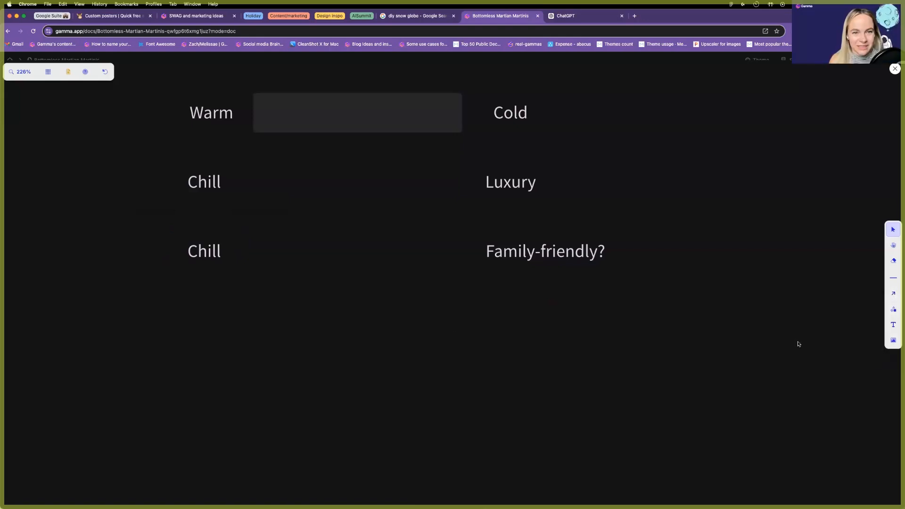
Enlarge the grey rectangle to span all rows and move it below Family-friendly?
left_click(409, 114)
left_click_drag(461, 134, 659, 293)
left_click_drag(375, 143, 335, 336)
Move Warm down beside the lower Chill and drag Cold to the lower left.
left_click(205, 115)
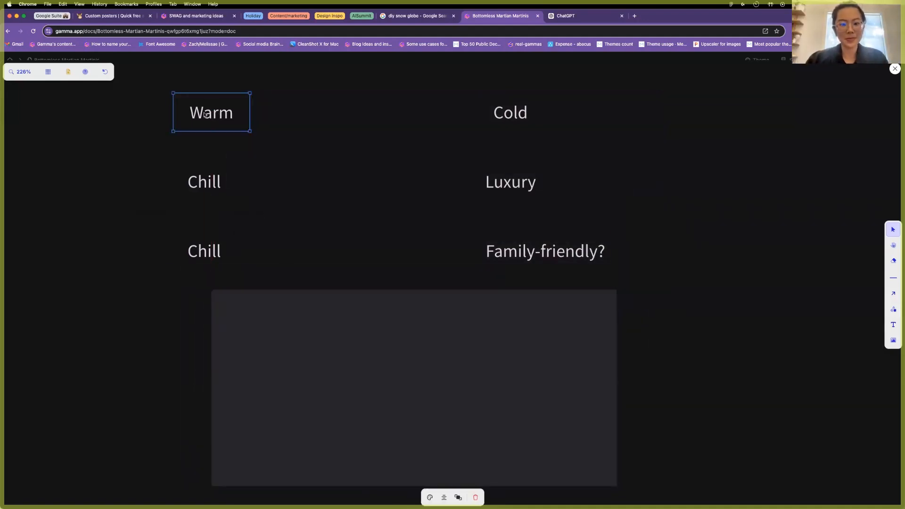
left_click_drag(263, 216, 298, 265)
scroll(305, 261, "down", 3)
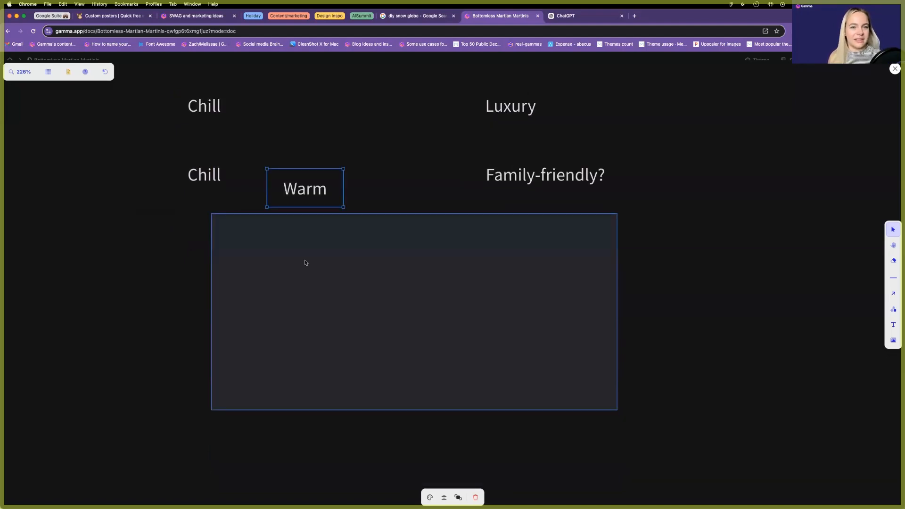
scroll(370, 196, "up", 3)
left_click(524, 117)
left_click_drag(488, 127, 155, 349)
scroll(183, 231, "down", 6)
scroll(182, 231, "up", 3)
Move Luxury left of the rectangle and delete the duplicate upper Chill label.
left_click(190, 106)
left_click_drag(505, 105, 164, 363)
left_click_drag(205, 117, 302, 443)
left_click(518, 184)
left_click(210, 171)
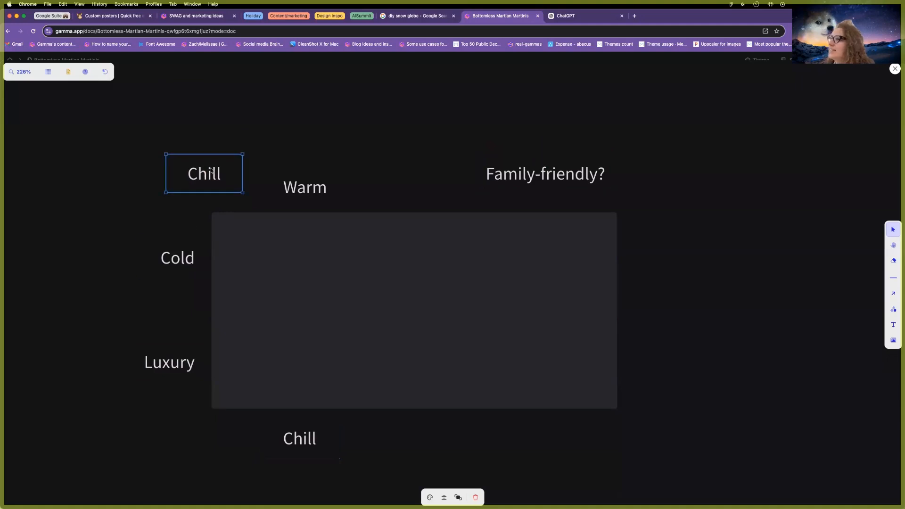
key("Delete")
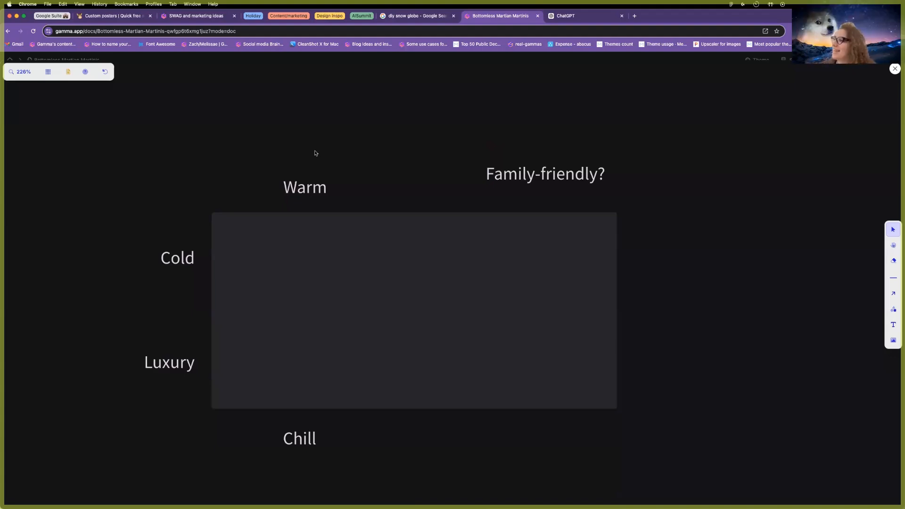
Place Cold below the box and Chill to its right.
left_click(311, 436)
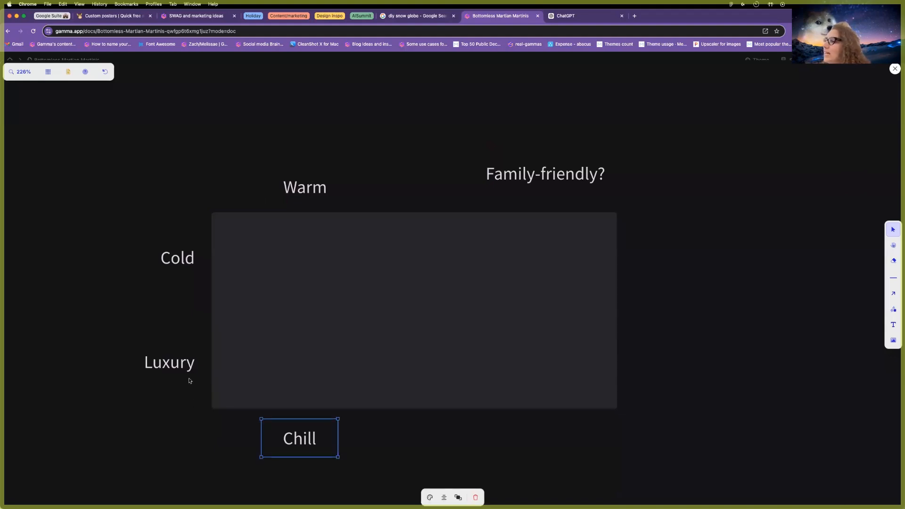
left_click_drag(181, 255, 770, 227)
left_click_drag(168, 366, 550, 440)
Remove the question mark from the Family-friendly? label.
left_click(608, 179)
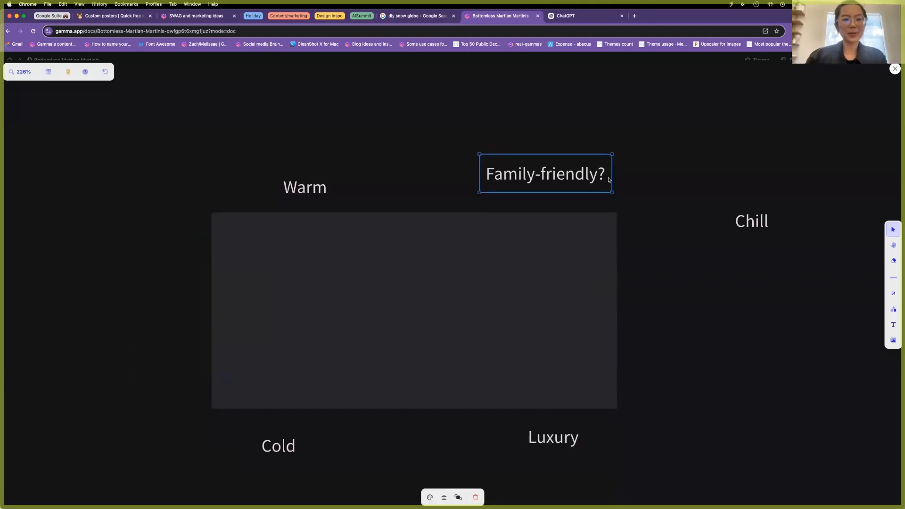
key("BackSpace")
left_click(625, 304)
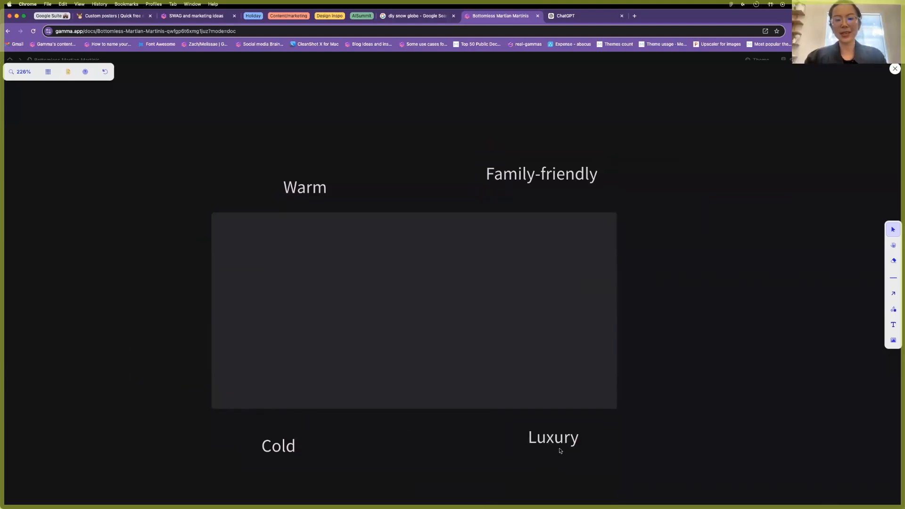
left_click(306, 446)
left_click(596, 343)
left_click(691, 221)
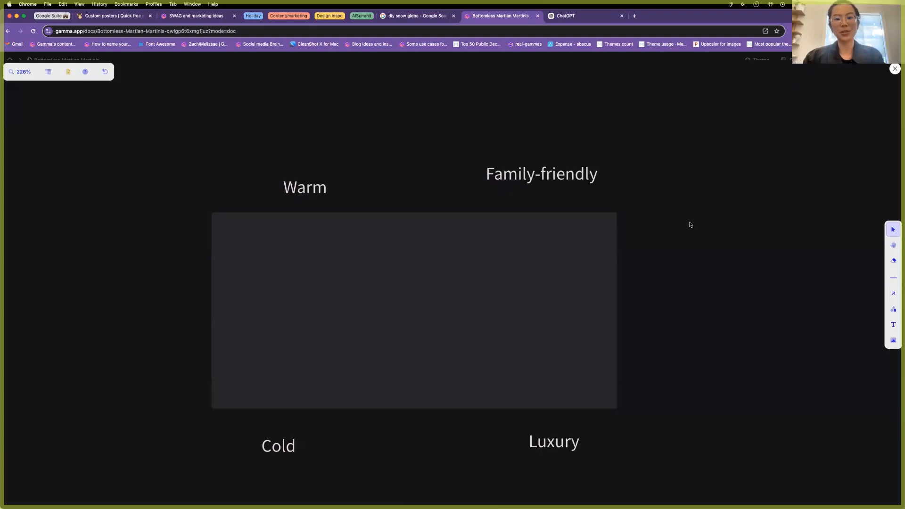
Draw crossing horizontal and vertical divider lines through the box's centre.
key("l")
left_click_drag(617, 308, 214, 307)
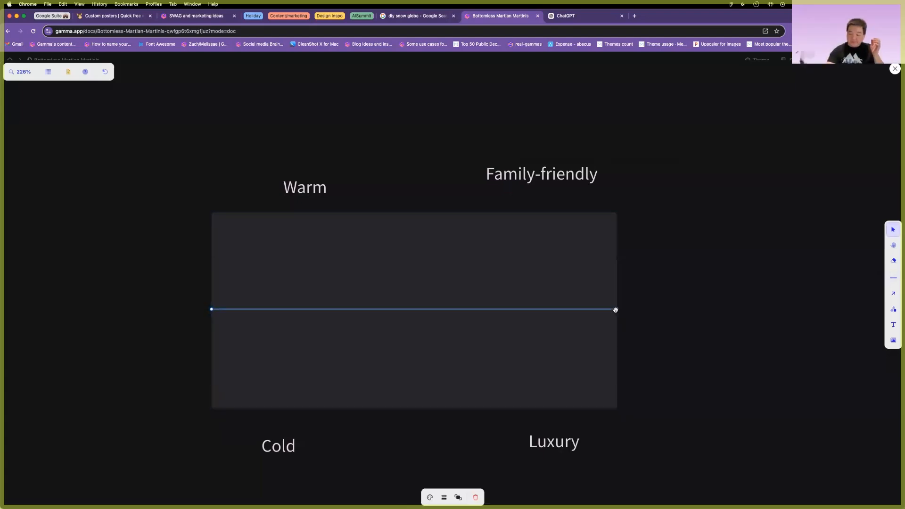
mouse_move(425, 202)
left_mouse_down()
mouse_move(437, 217)
mouse_move(429, 213)
left_mouse_up()
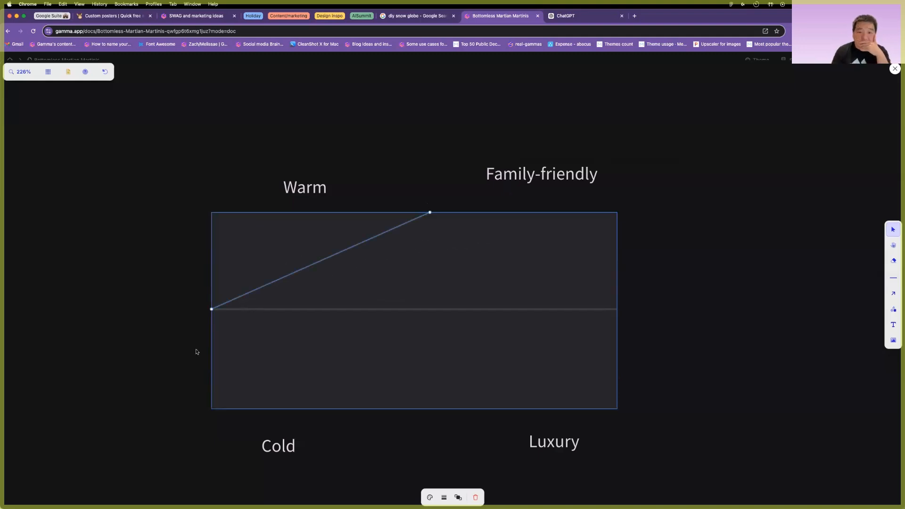
left_click_drag(212, 308, 429, 408)
left_click_drag(430, 338, 418, 338)
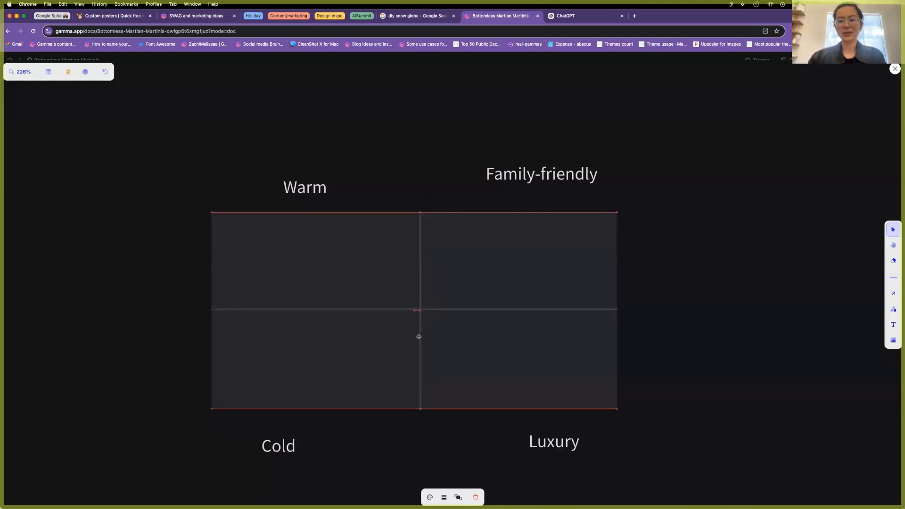
left_click(699, 340)
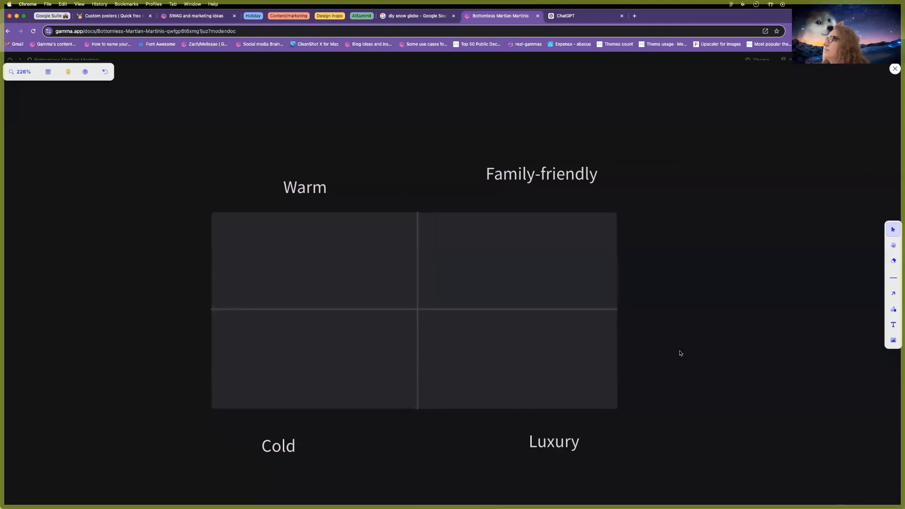
Align Family-friendly level with Warm, and Luxury and Cold under the lower quadrants.
left_click_drag(520, 169, 508, 183)
left_click(322, 189)
left_click_drag(531, 443, 505, 445)
left_click_drag(289, 449, 302, 446)
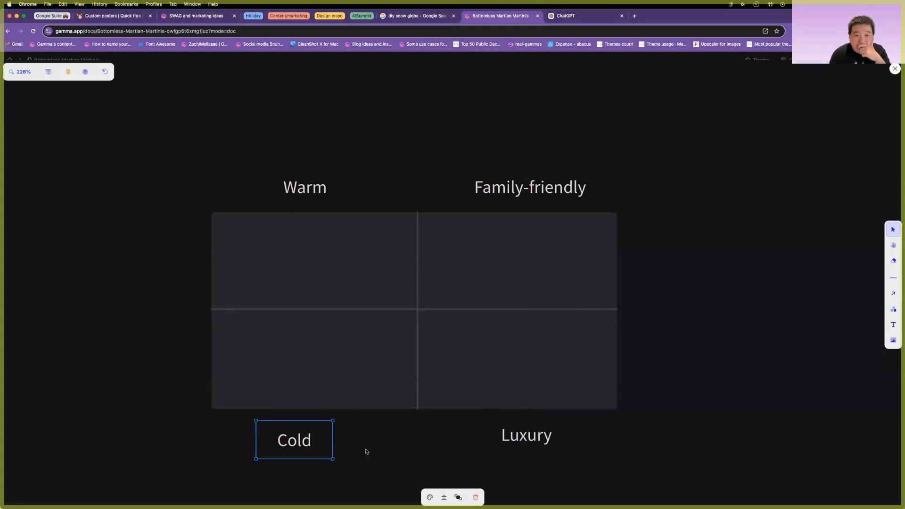
left_click(368, 450)
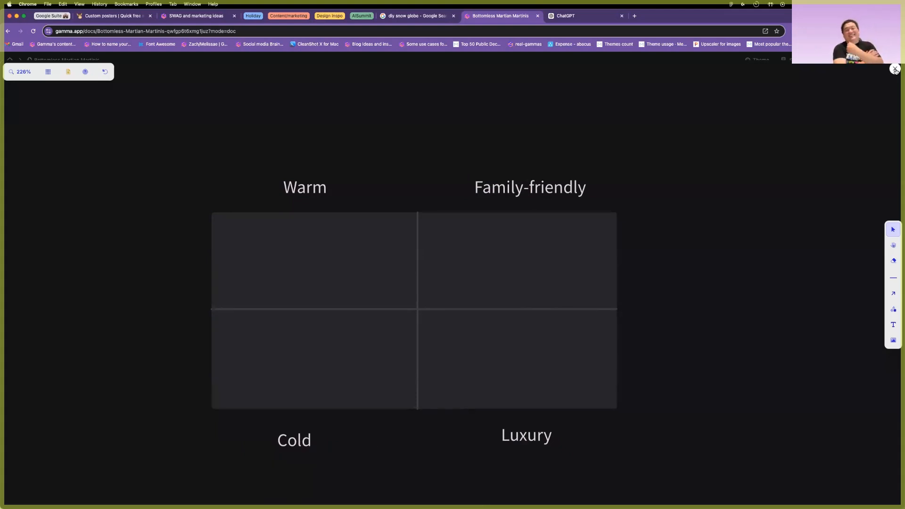
Leave the drawing and copy the Mars resort image from its media panel.
left_click(894, 70)
scroll(331, 250, "up", 3)
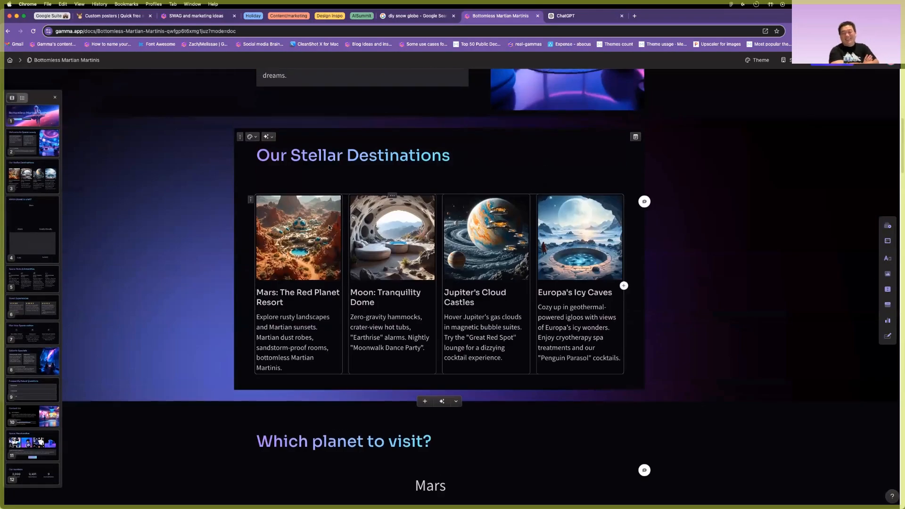
double_click(306, 228)
right_click(757, 171)
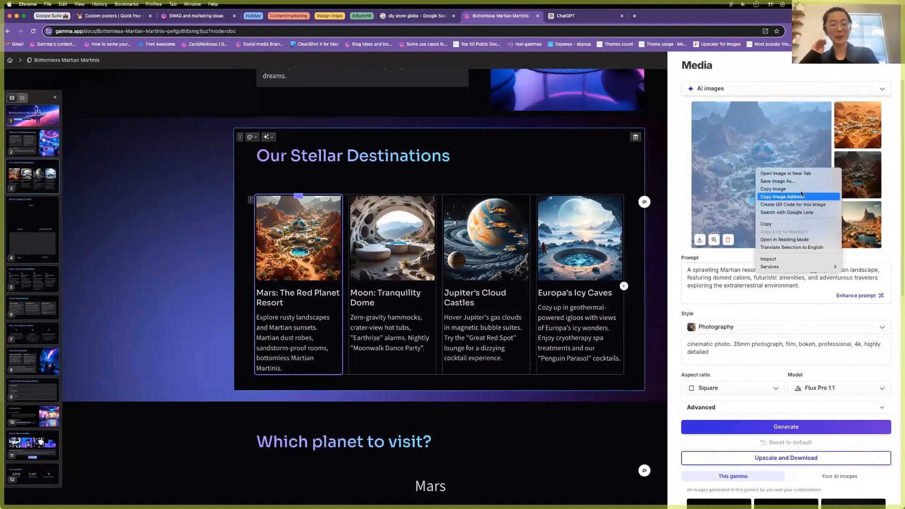
left_click(773, 189)
left_click(442, 381)
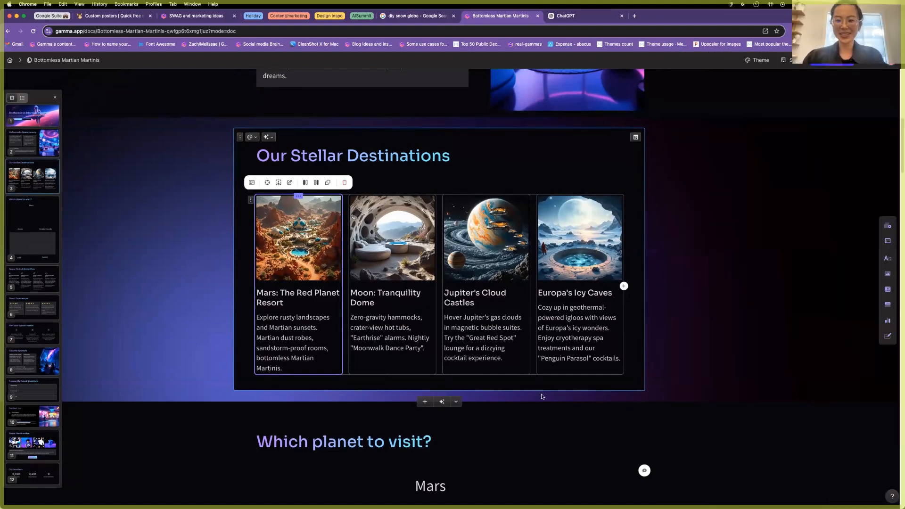
Reopen the Which planet drawing and delete the old Mars text.
scroll(537, 393, "down", 5)
left_click(451, 389)
scroll(447, 368, "down", 5)
double_click(445, 339)
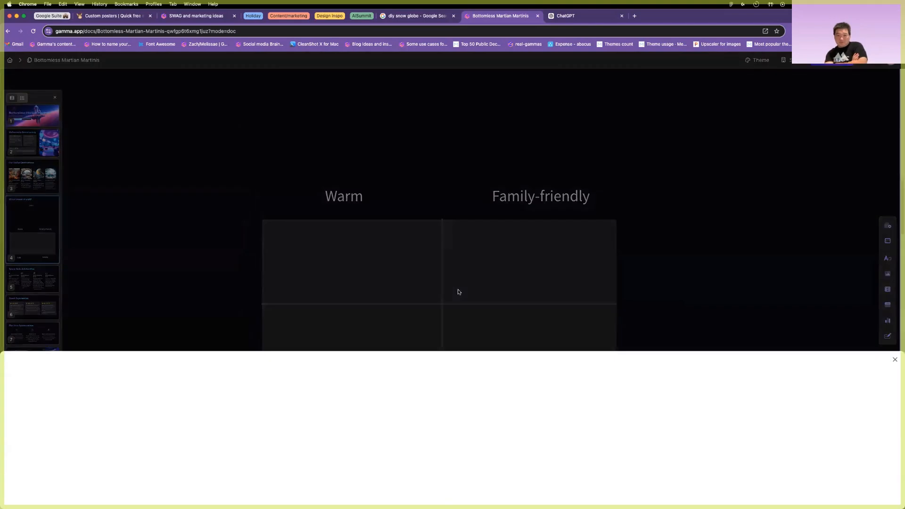
scroll(470, 291, "up", 7)
left_click_drag(576, 271, 406, 459)
key("BackSpace")
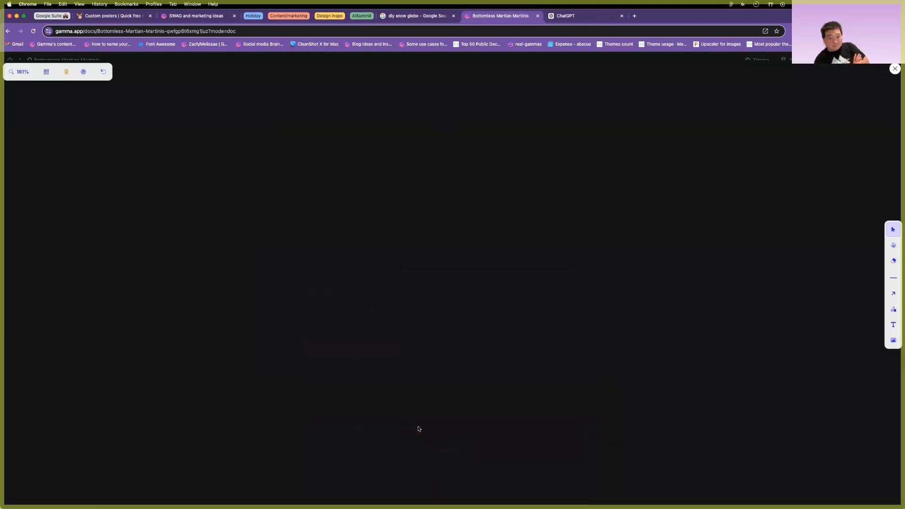
Paste the Mars image and shrink it into a thumbnail in the Warm quadrant.
scroll(405, 403, "up", 3)
scroll(416, 295, "up", 5)
key("super+v")
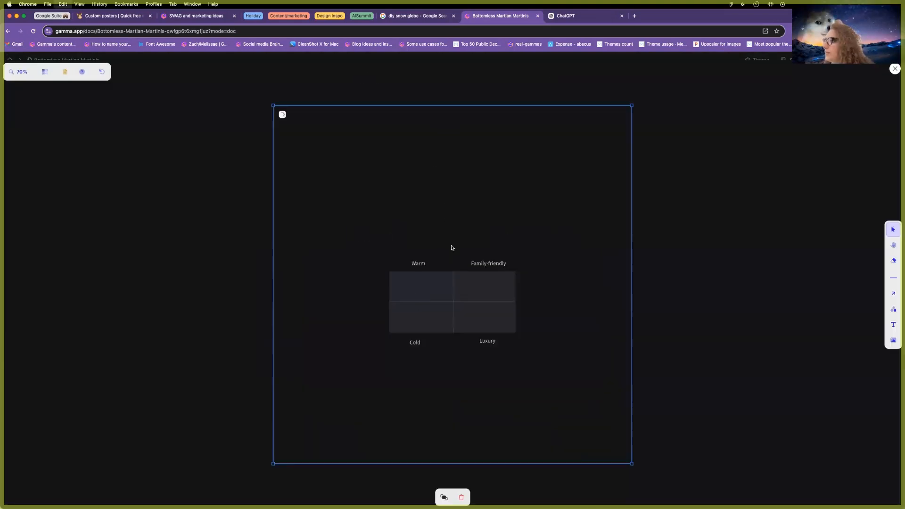
left_click_drag(630, 103, 379, 257)
scroll(385, 296, "up", 8)
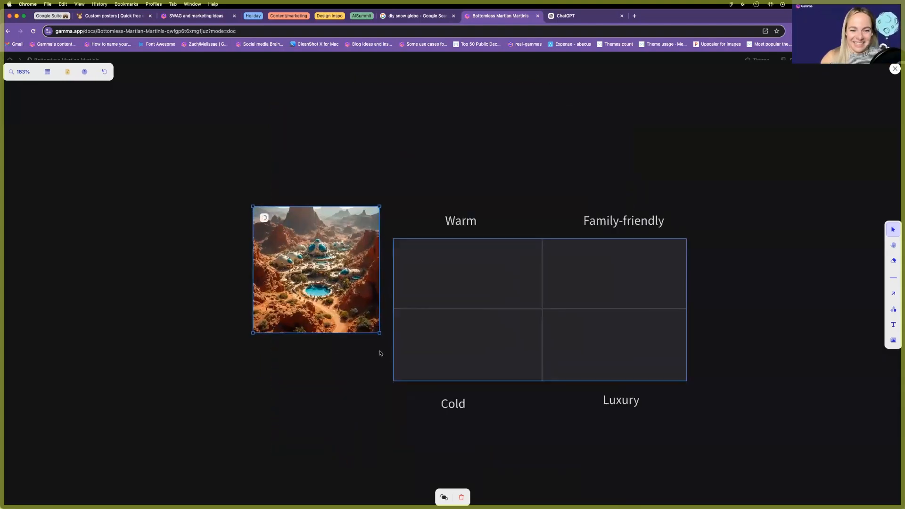
left_click_drag(379, 335, 437, 281)
Nudge the image in the Warm quadrant and duplicate the Warm label as 'Mars'.
left_click(447, 295)
scroll(474, 297, "up", 5)
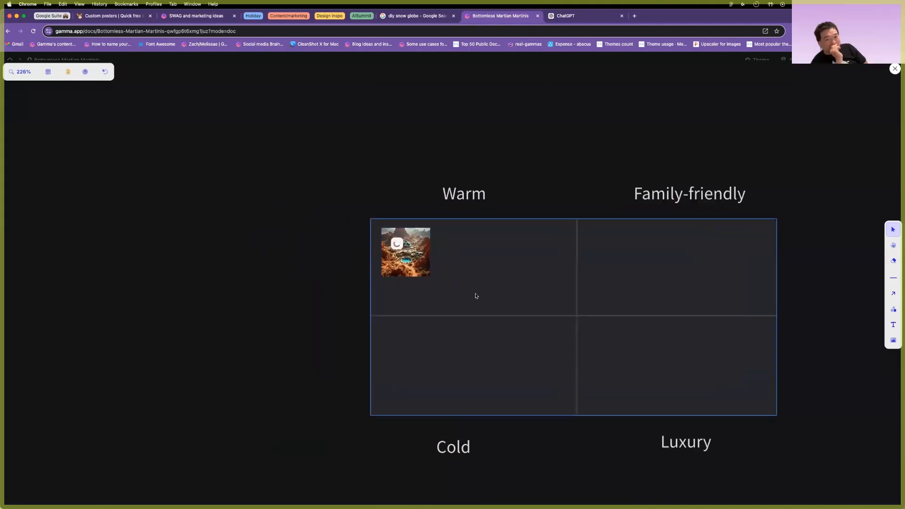
mouse_move(360, 278)
left_mouse_down()
mouse_move(368, 289)
mouse_move(370, 274)
left_mouse_up()
left_click_drag(409, 216, 432, 279)
double_click(441, 280)
type("Mars")
key("Escape")
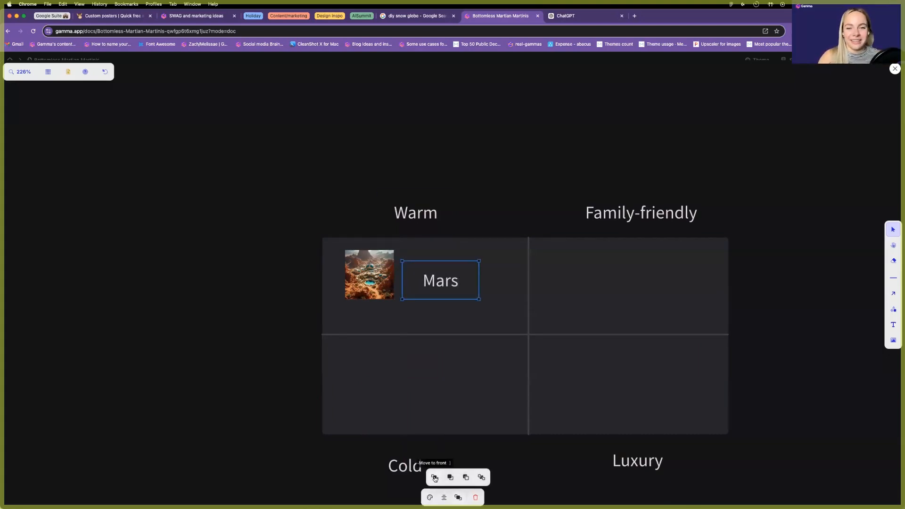
Set the Mars label to Small text and position it under the image.
left_click_drag(438, 294, 367, 322)
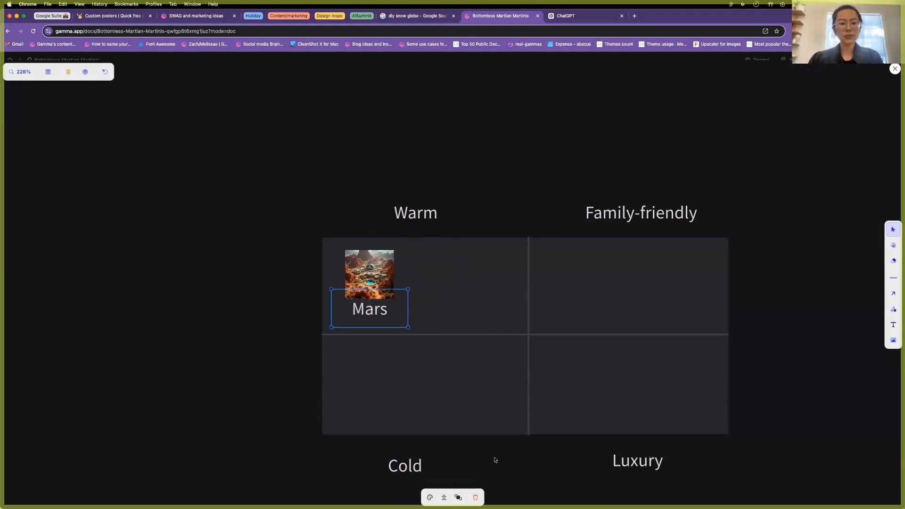
double_click(374, 311)
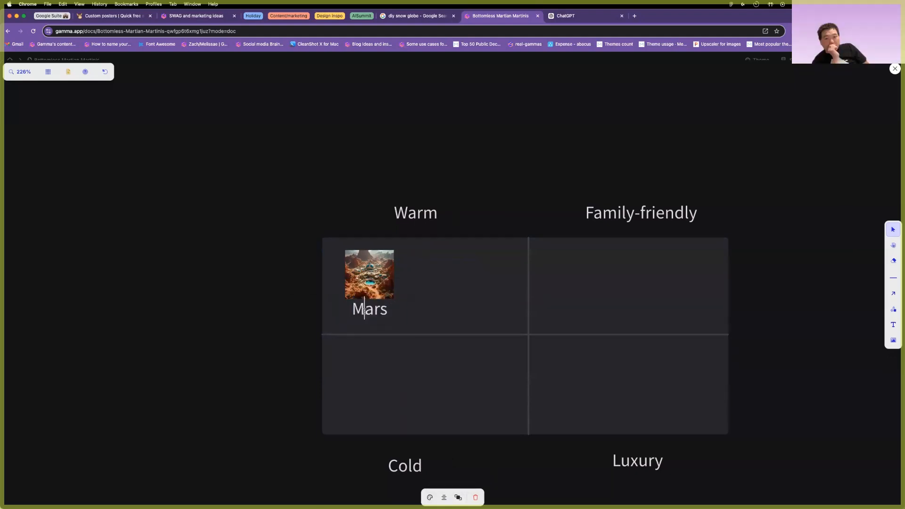
left_click(315, 285)
left_click(312, 301)
left_click(253, 289)
left_click_drag(380, 309, 379, 311)
Format the Warm label as a heading.
left_click(424, 213)
double_click(411, 217)
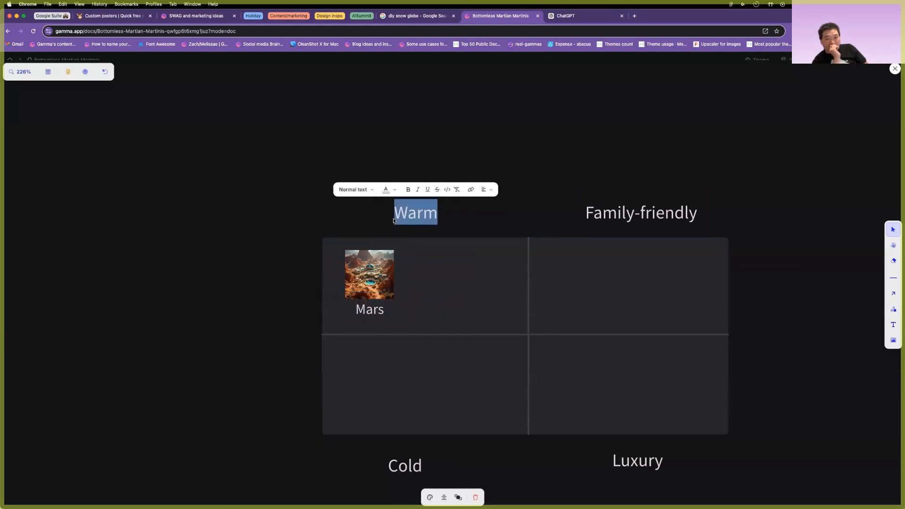
left_click(352, 191)
left_click(385, 273)
Prefix Family-friendly with '##' and align it over the right quadrants.
left_click(635, 215)
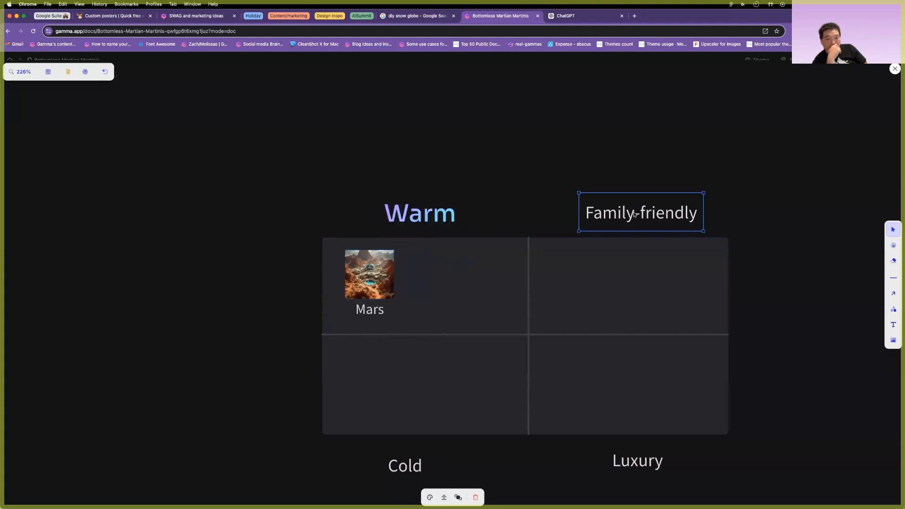
double_click(590, 216)
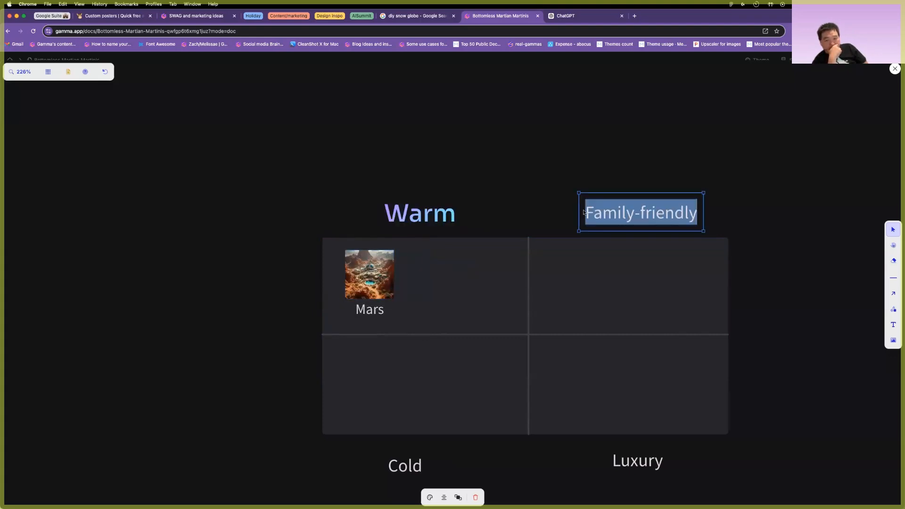
left_click(625, 233)
double_click(589, 215)
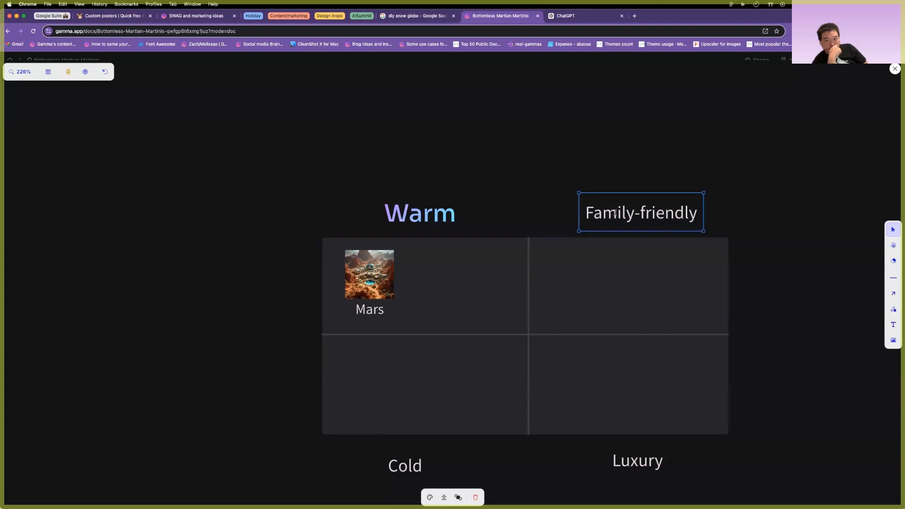
left_click(589, 215)
key("Left")
type("##")
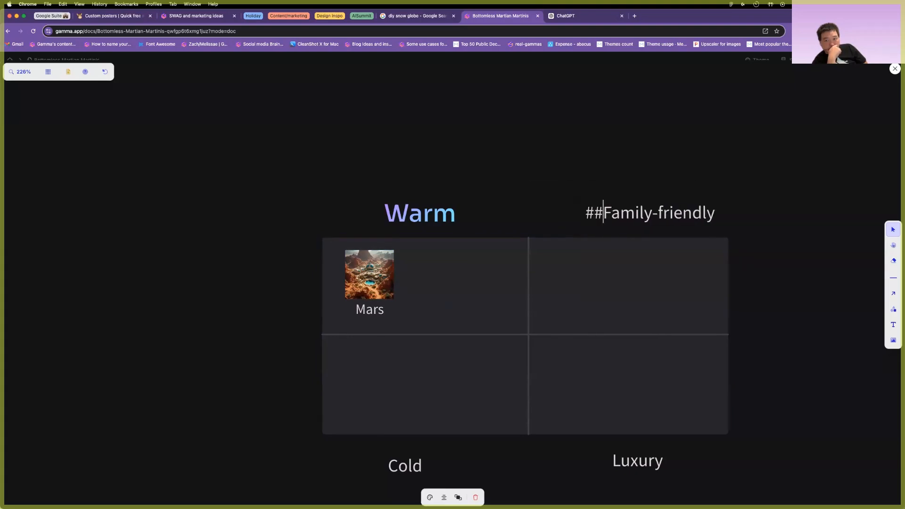
left_click_drag(665, 212, 613, 210)
left_click(643, 179)
left_click_drag(704, 216, 659, 211)
left_click_drag(658, 214, 659, 214)
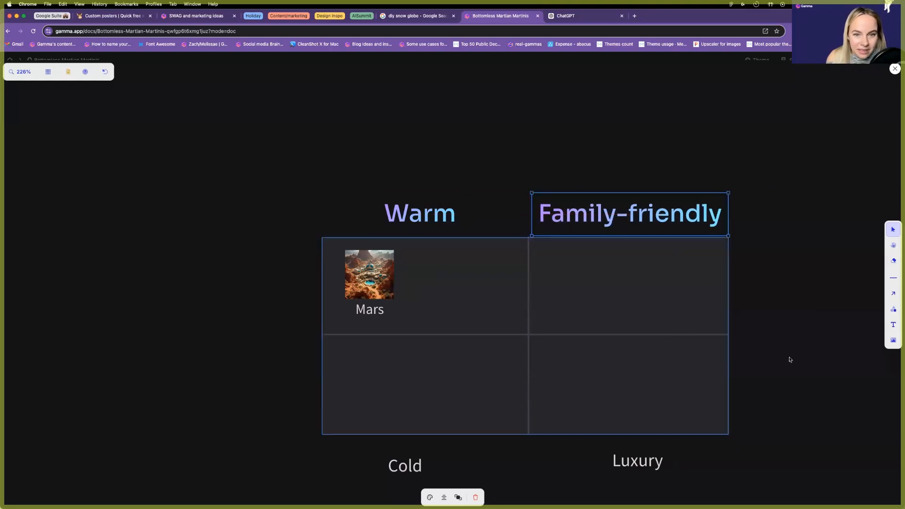
Prefix Luxury with '###' and Cold with '##', nudging Cold right to align.
scroll(790, 360, "down", 2)
double_click(616, 394)
left_click(613, 394)
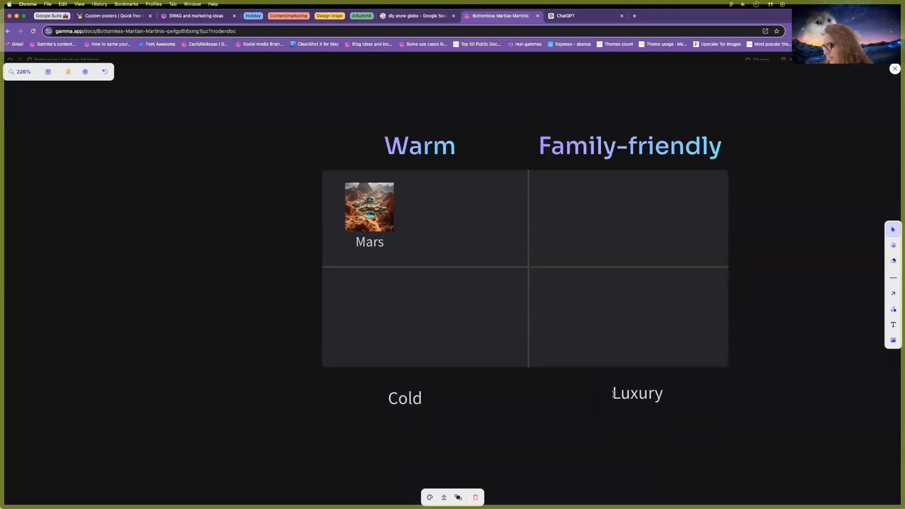
type("###")
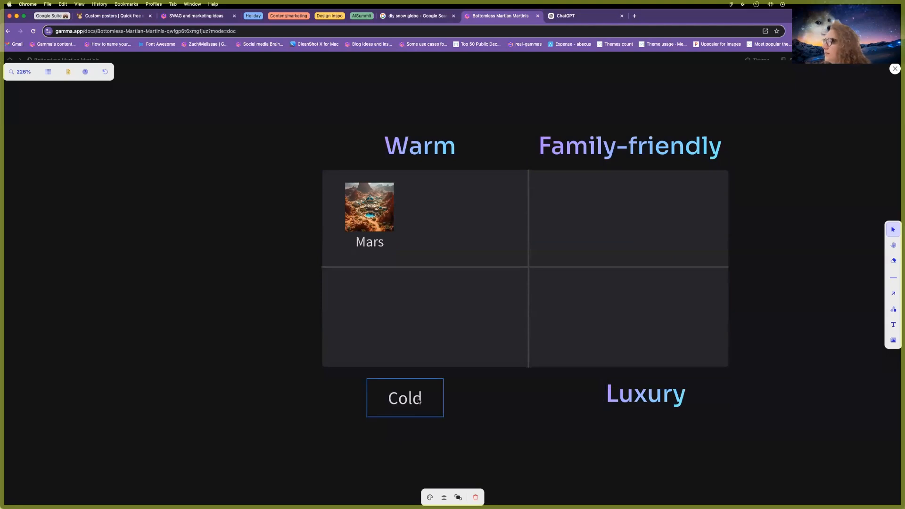
double_click(418, 401)
left_click(388, 398)
type("##")
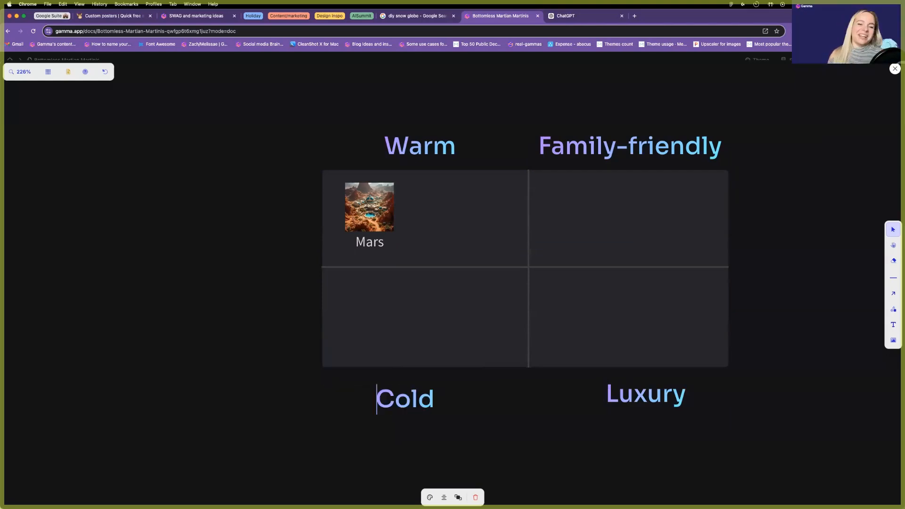
left_click_drag(408, 400, 418, 399)
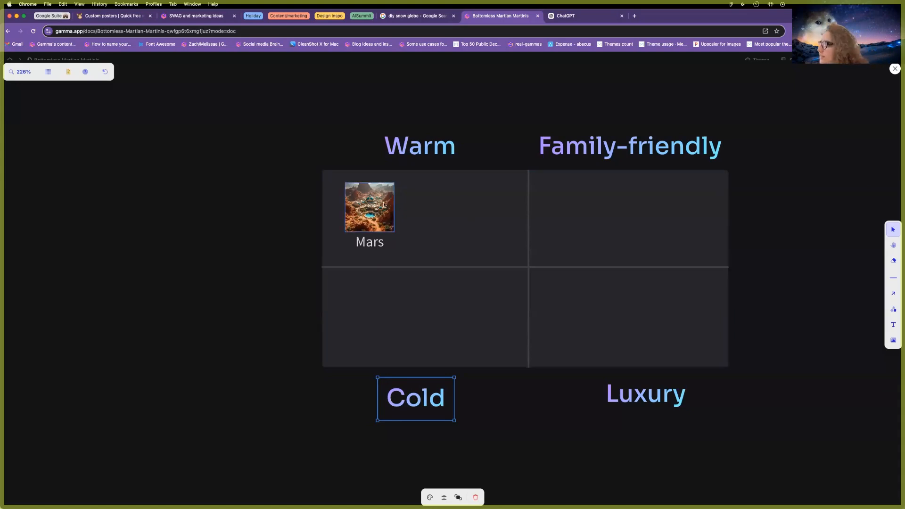
Shrink the Mars image slightly and move the Mars label into the lower-left cell.
left_click(390, 225)
left_click_drag(384, 227, 373, 210)
left_click_drag(375, 247, 470, 319)
Undo the label move and place a copy of Mars in the lower-left cell.
key("super+z")
left_click_drag(380, 250, 476, 311)
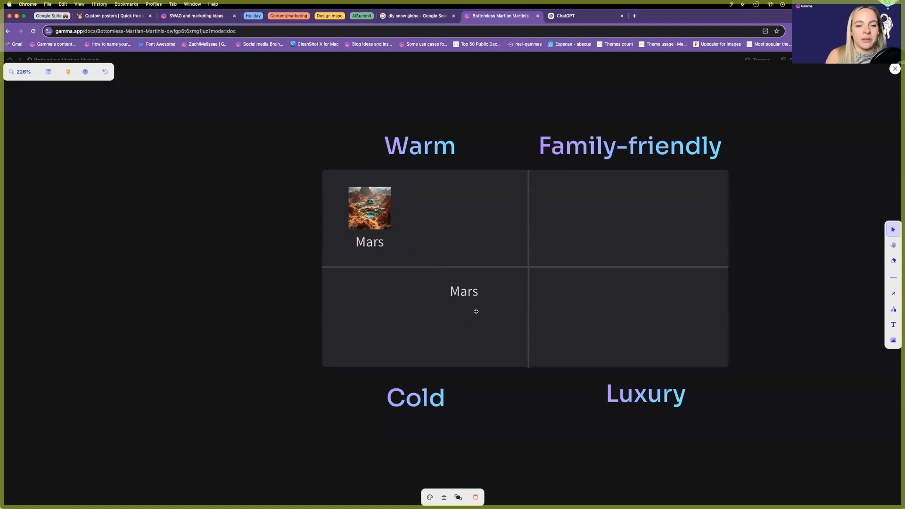
double_click(476, 309)
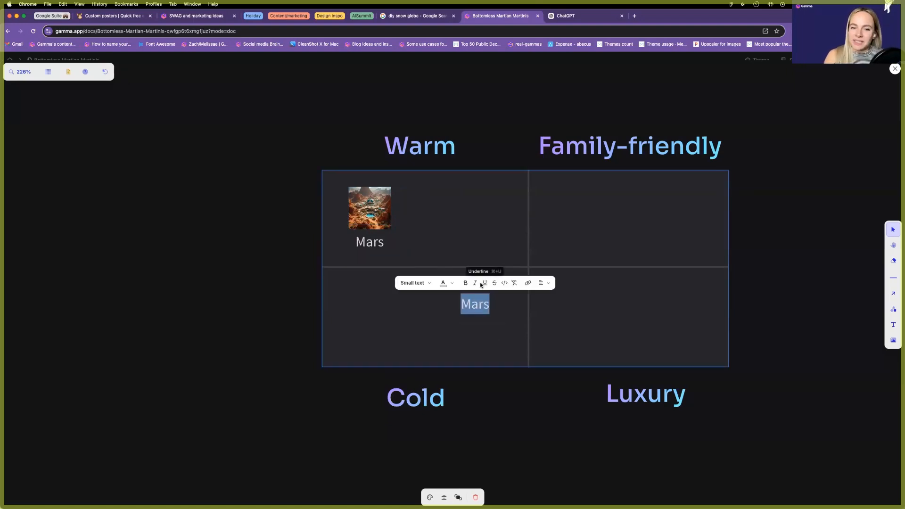
Close the diagram editor and bring up the charts and diagrams panel.
left_click(890, 97)
left_click(894, 69)
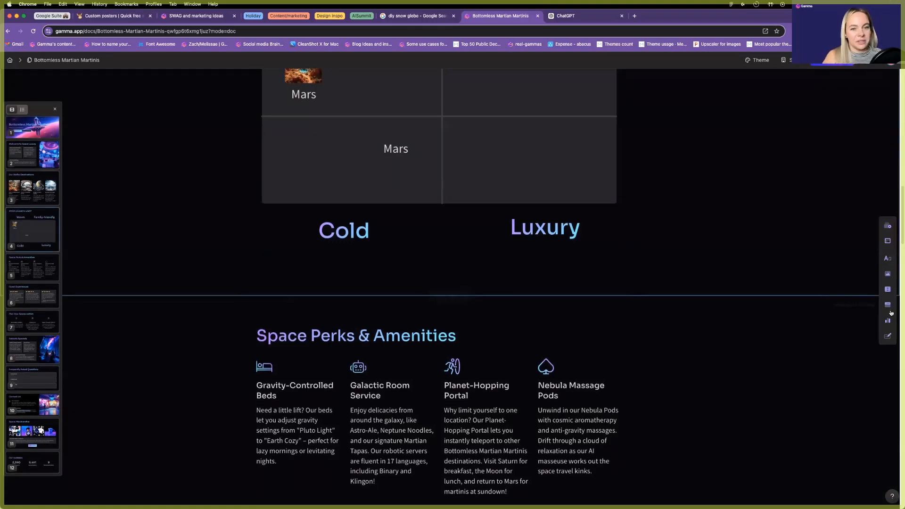
mouse_move(888, 320)
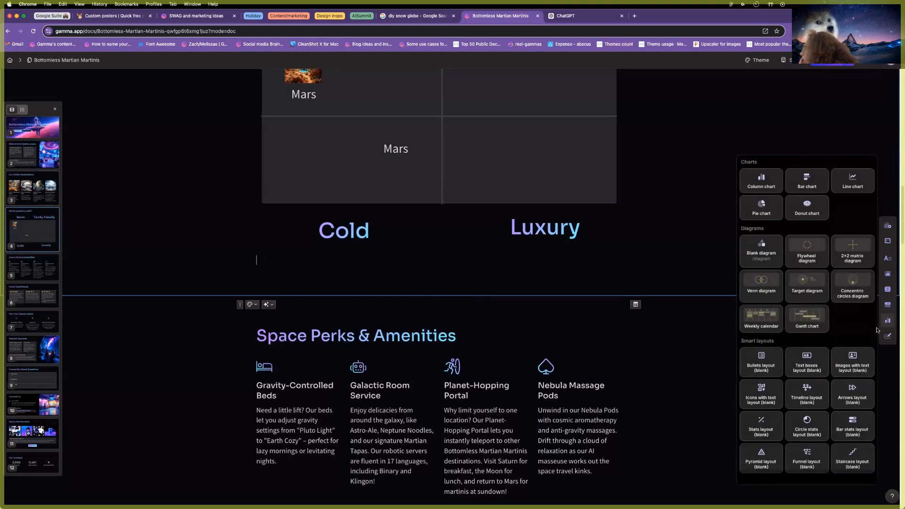
Drag a new axis diagram below Cold and label its right and left ends Cold and Warm.
left_click_drag(785, 279, 426, 274)
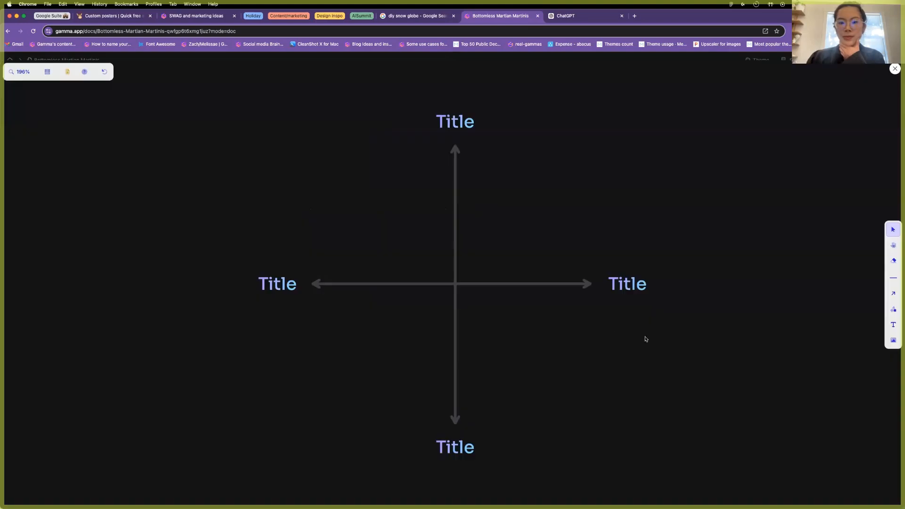
double_click(627, 285)
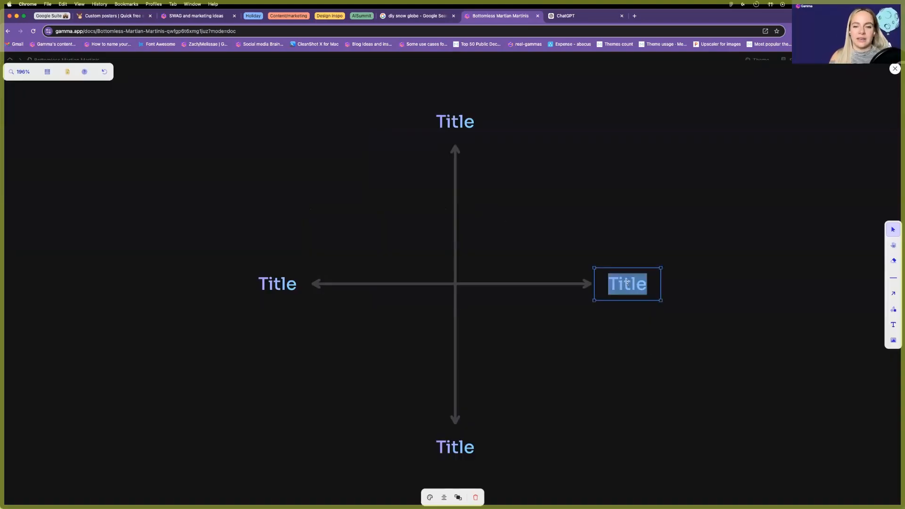
type("Cold")
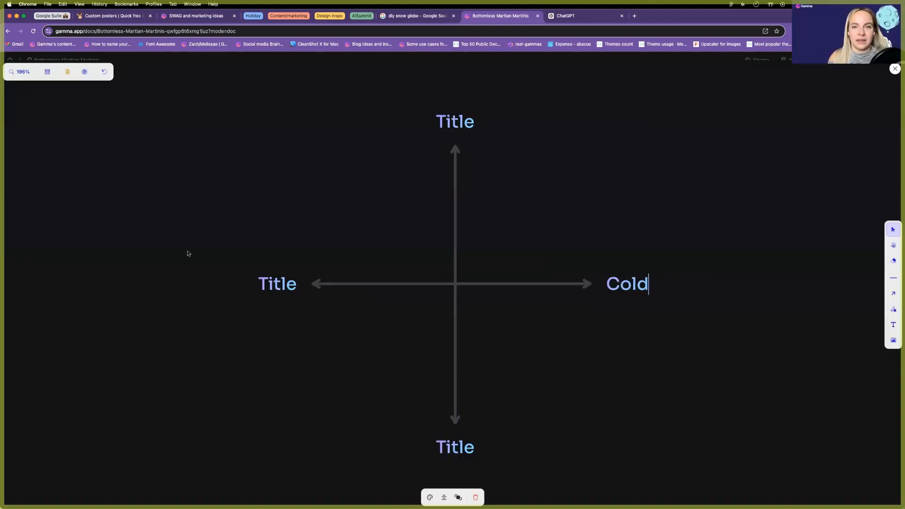
double_click(299, 287)
type("Warm")
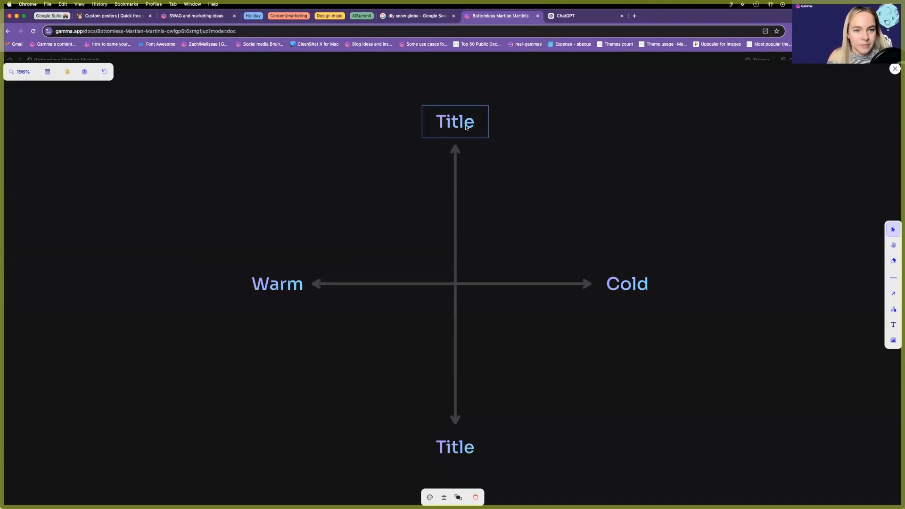
Label the top and bottom ends Luxury and Family, then select the finished axis diagram.
double_click(466, 126)
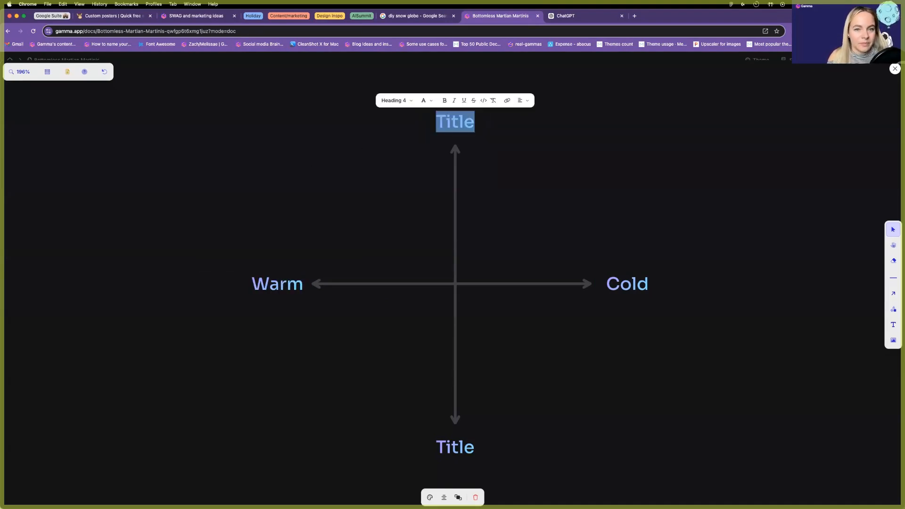
type("Luxu")
scroll(513, 292, "down", 1)
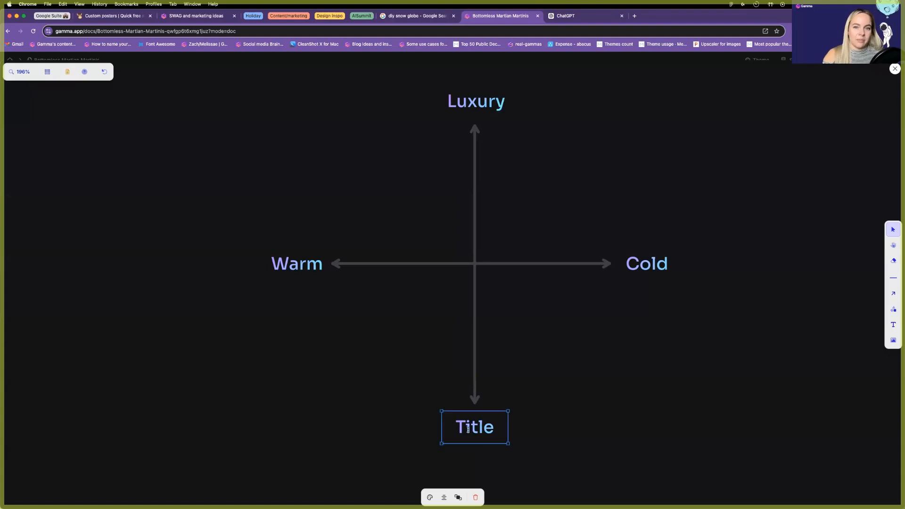
double_click(468, 429)
type("Family")
key("Escape")
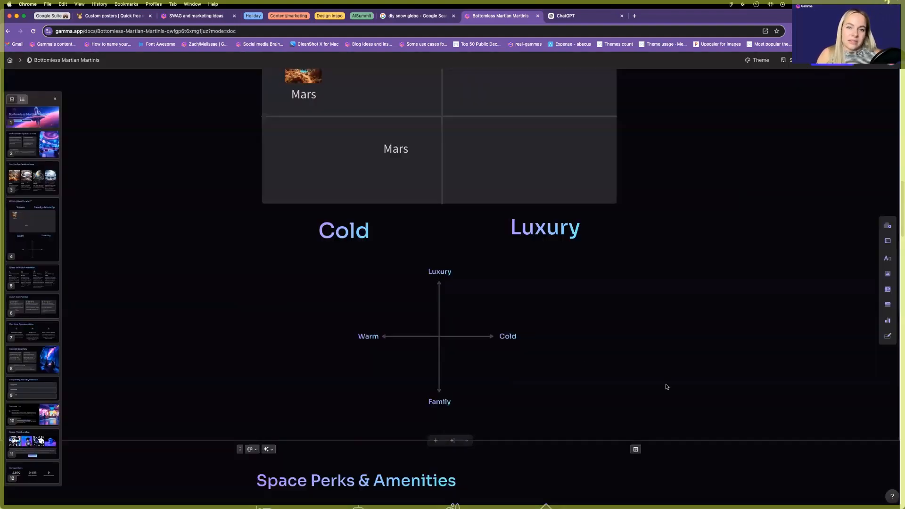
scroll(472, 307, "up", 3)
scroll(449, 402, "down", 1)
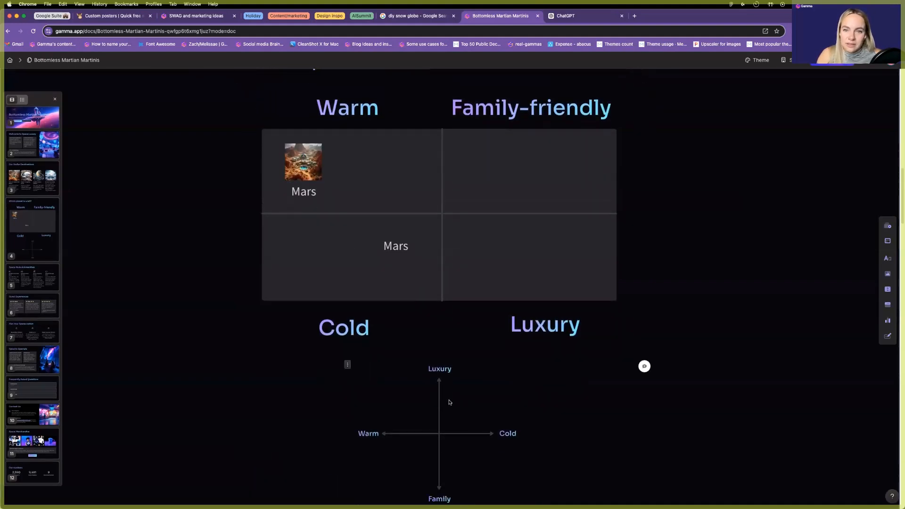
left_click(439, 401)
Delete the axis diagram and copy the Moon card's cave image.
key("BackSpace")
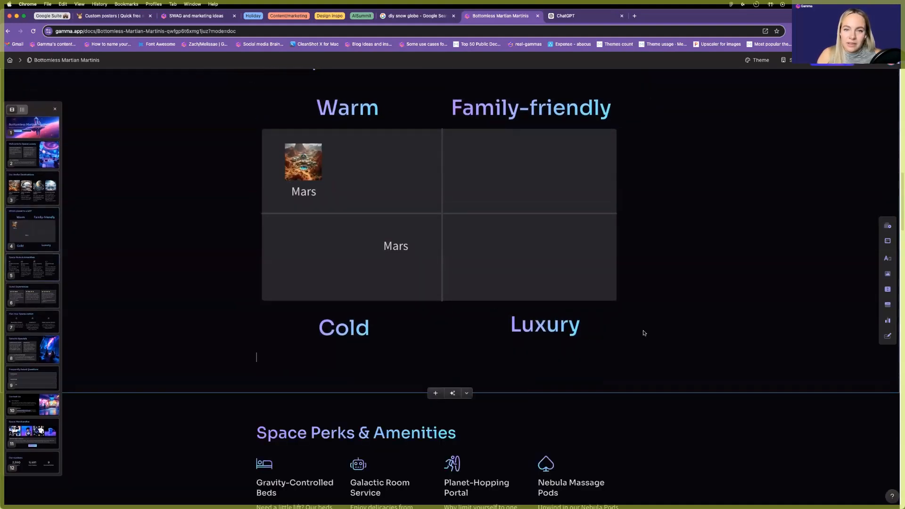
scroll(413, 258, "up", 2)
scroll(413, 258, "up", 6)
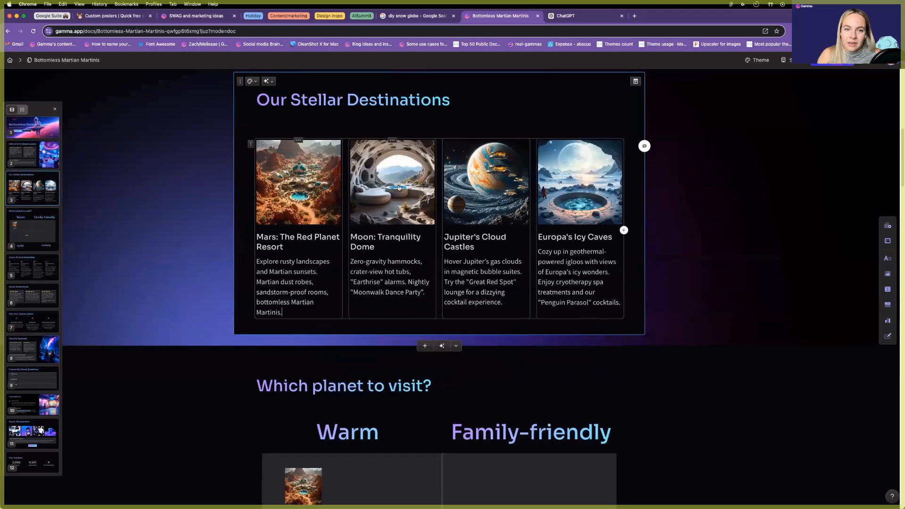
left_click(392, 182)
right_click(726, 135)
left_click(742, 153)
left_click(391, 257)
Paste the Moon image into the grid diagram, shrunk into the Family-friendly cell.
scroll(391, 316, "down", 5)
double_click(395, 308)
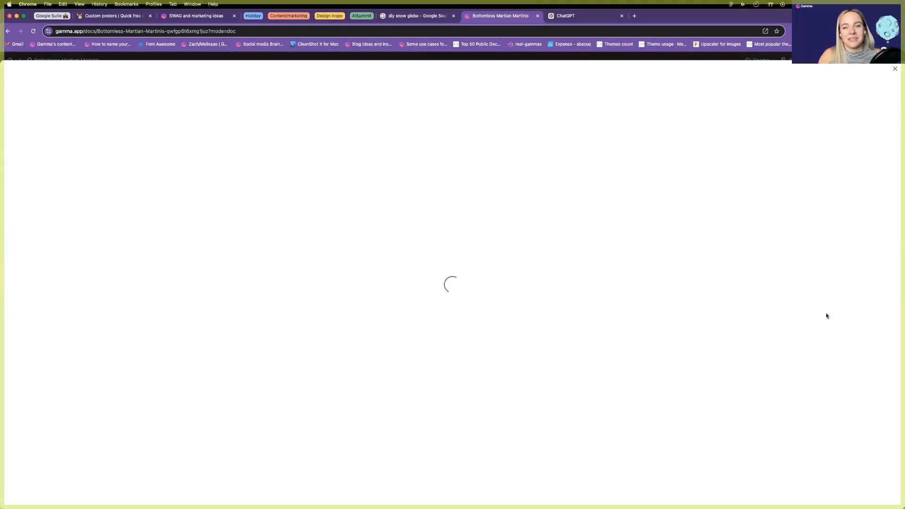
key("super+v")
left_click_drag(631, 105, 316, 420)
left_click_drag(294, 443, 484, 275)
scroll(487, 275, "up", 5)
scroll(492, 269, "down", 8)
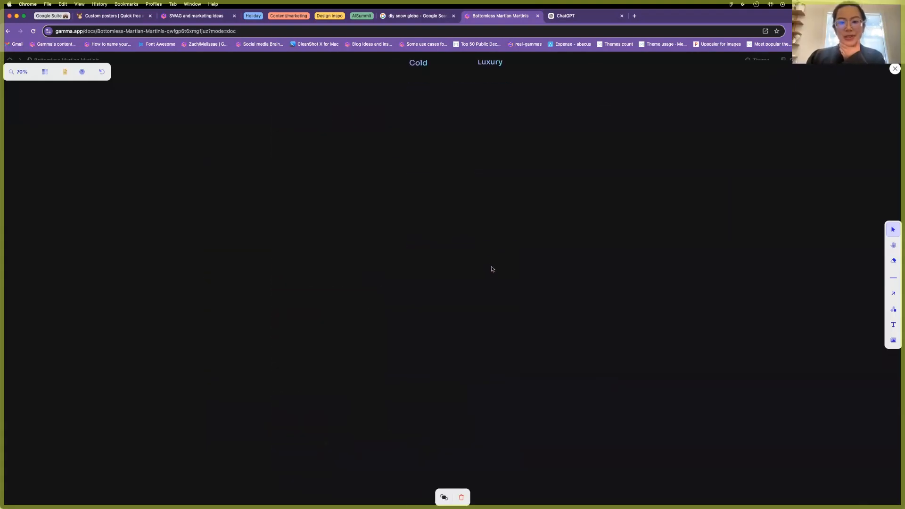
scroll(492, 270, "up", 5)
scroll(483, 138, "up", 10)
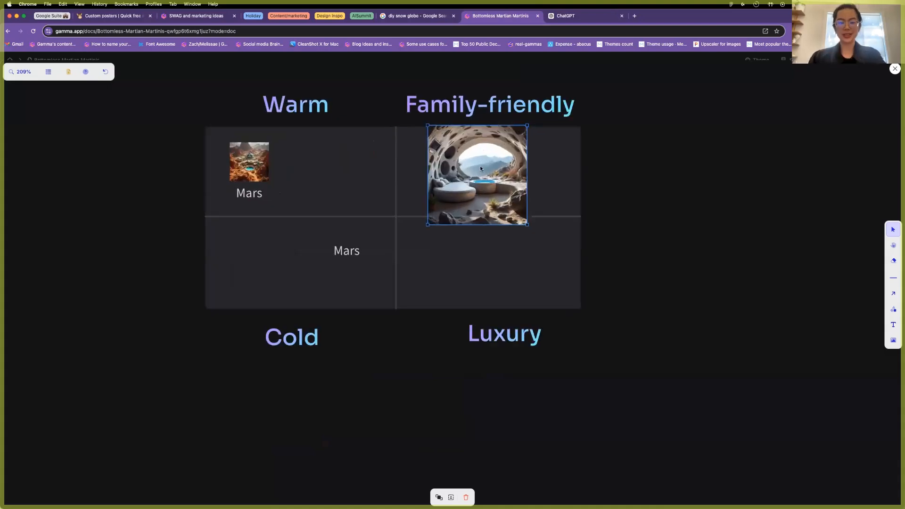
scroll(480, 168, "up", 2)
left_click_drag(536, 237, 473, 203)
Add a copy of the Mars label under the image renamed 'Moon', then exit the diagram editor.
key("super+z")
left_click_drag(202, 200, 481, 205)
double_click(480, 206)
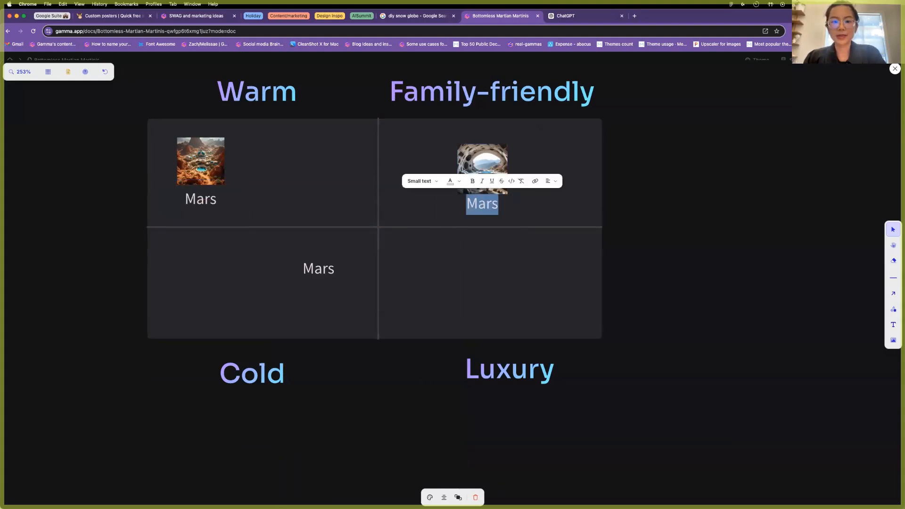
type("Moo")
left_click(700, 204)
mouse_move(478, 171)
left_mouse_down()
mouse_move(482, 200)
mouse_move(502, 166)
mouse_move(535, 162)
left_mouse_up()
left_click(482, 201, "shift")
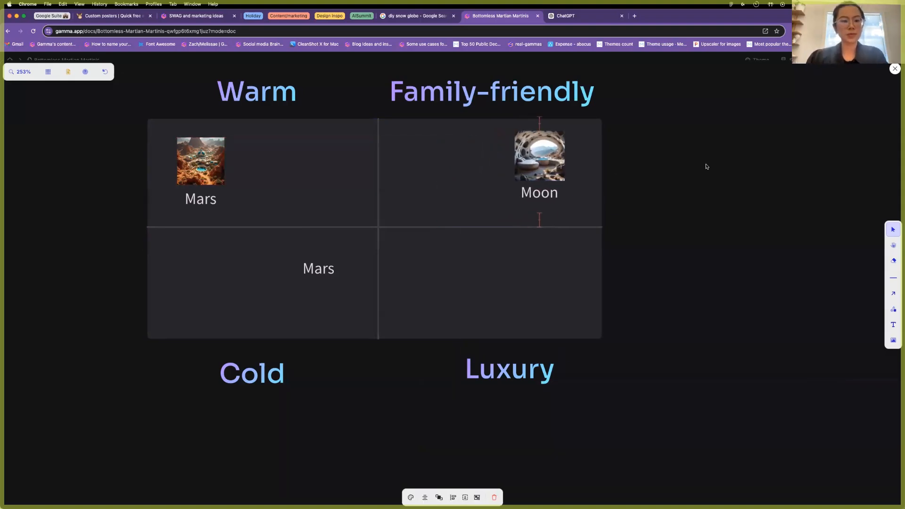
left_click(707, 166)
key("Escape")
scroll(490, 335, "up", 8)
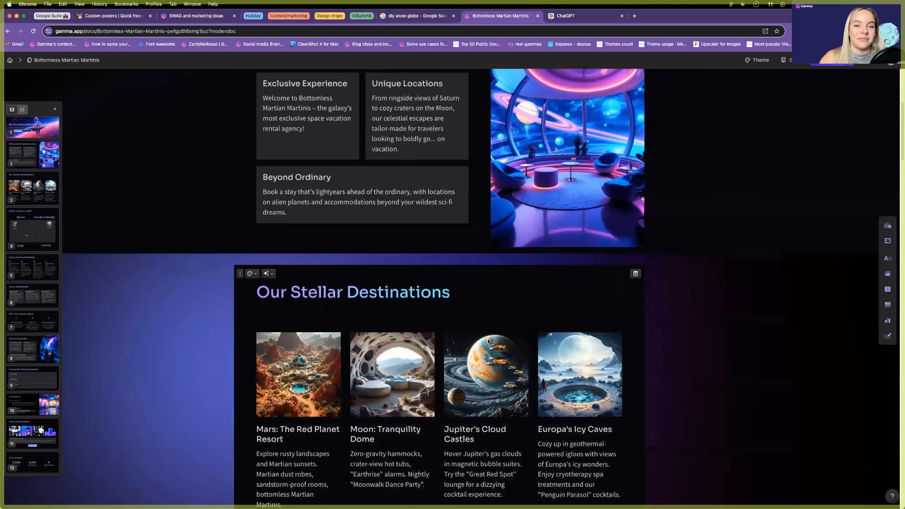
Copy the Jupiter card's planet image.
double_click(511, 299)
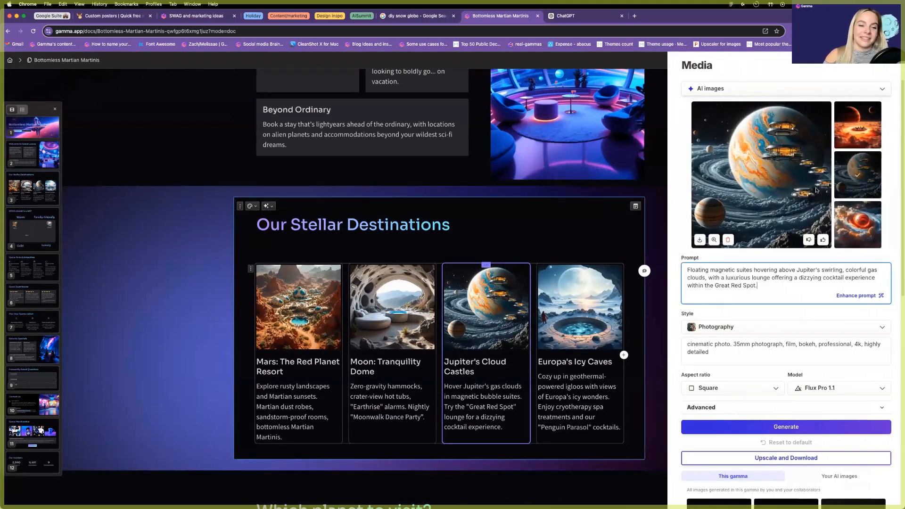
right_click(786, 155)
left_click(807, 177)
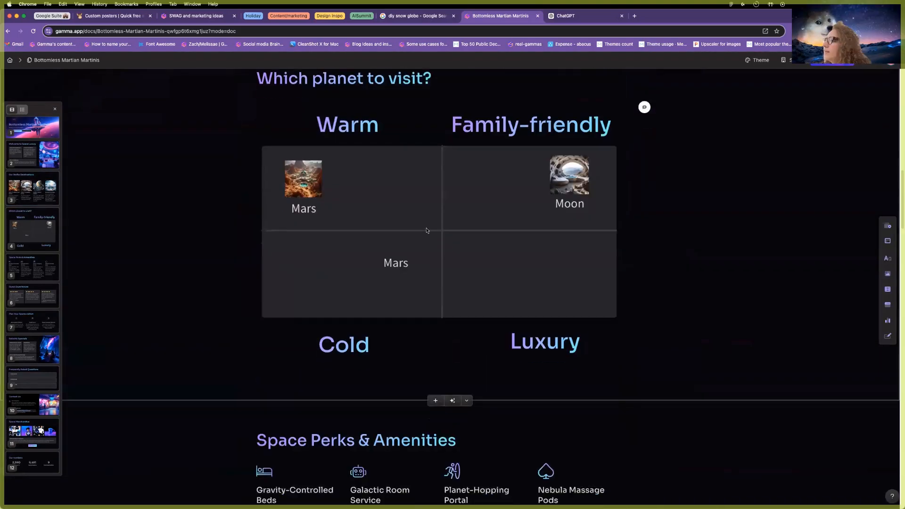
double_click(482, 374)
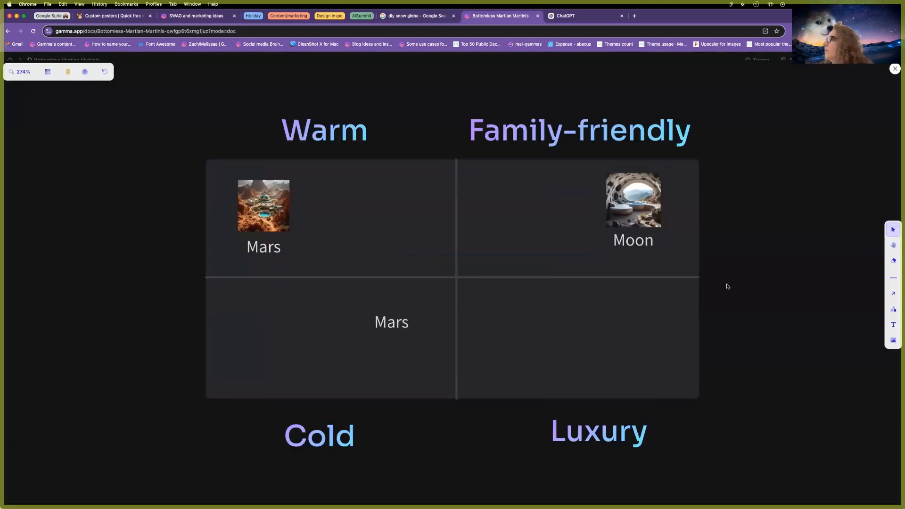
key("Escape")
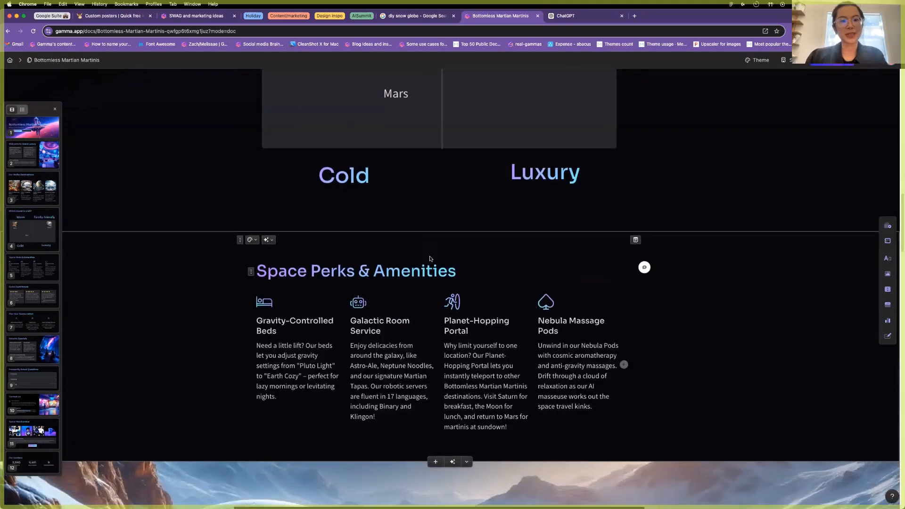
scroll(429, 259, "up", 5)
Paste the Jupiter image into the grid diagram as a small thumbnail.
double_click(406, 329)
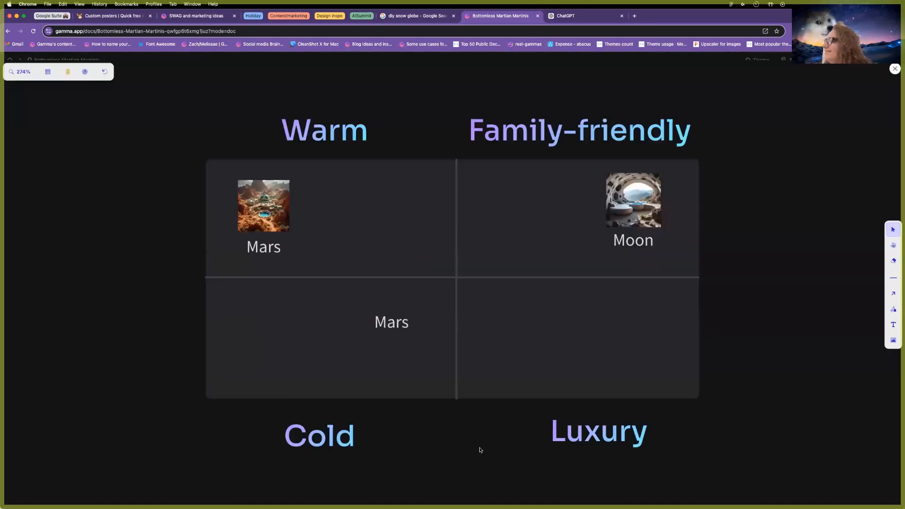
key("super+v")
left_click_drag(415, 366, 439, 292)
scroll(438, 291, "up", 10)
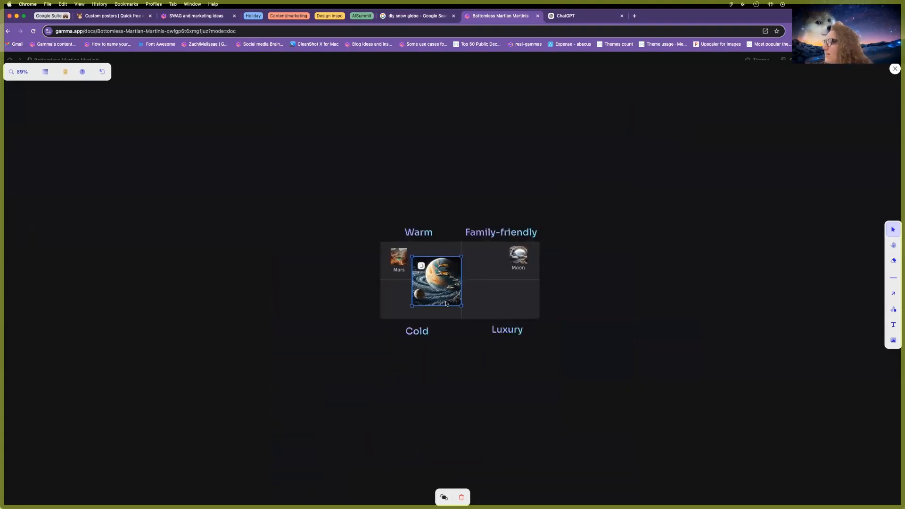
left_click_drag(479, 216, 411, 284)
Rename the copied label 'Jupiter', set it under the image, shift both right, and exit.
double_click(433, 299)
type("Jupiter")
left_click(503, 405)
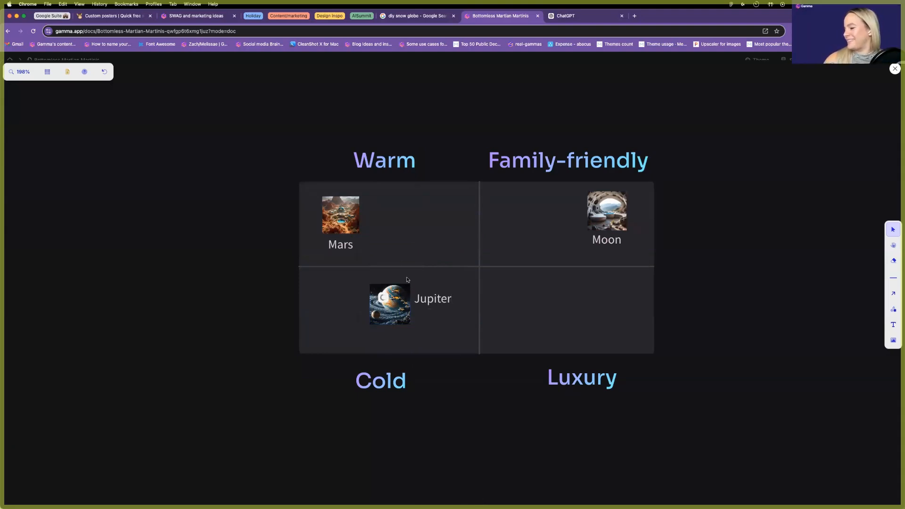
mouse_move(436, 301)
left_mouse_down()
mouse_move(394, 335)
mouse_move(427, 318)
left_mouse_up()
left_click(503, 423)
left_click(388, 306)
left_click(391, 334, "shift")
left_click(488, 418)
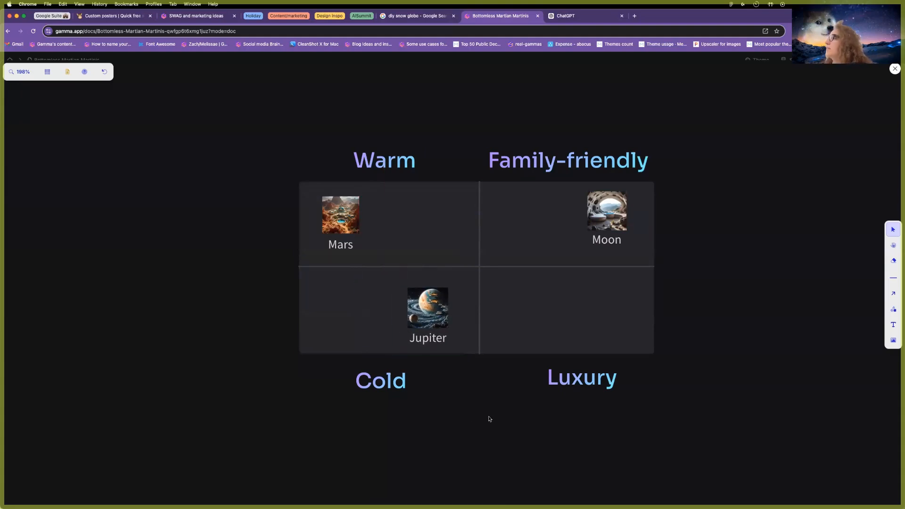
key("Escape")
scroll(640, 299, "up", 7)
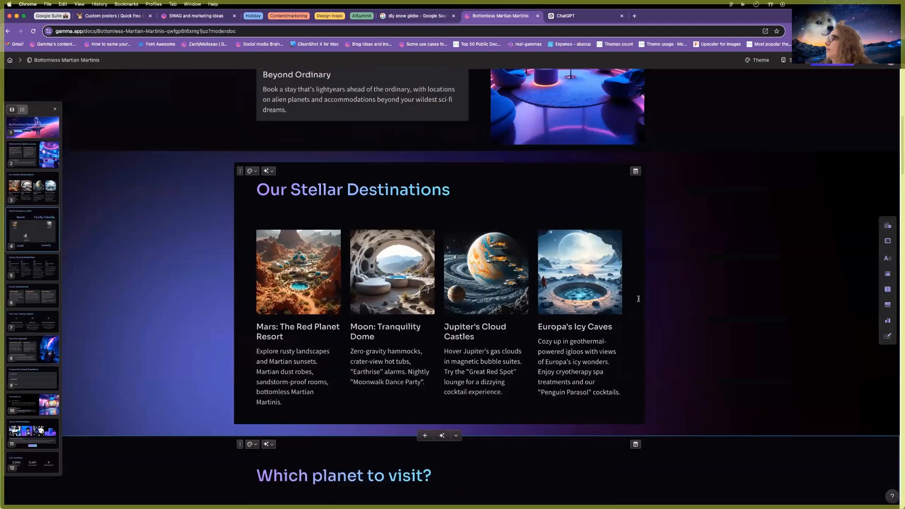
Copy the Europa icy-caves image from its card.
scroll(638, 299, "down", 1)
left_click(597, 268)
right_click(773, 157)
left_click(781, 180)
left_click(512, 345)
scroll(517, 321, "down", 10)
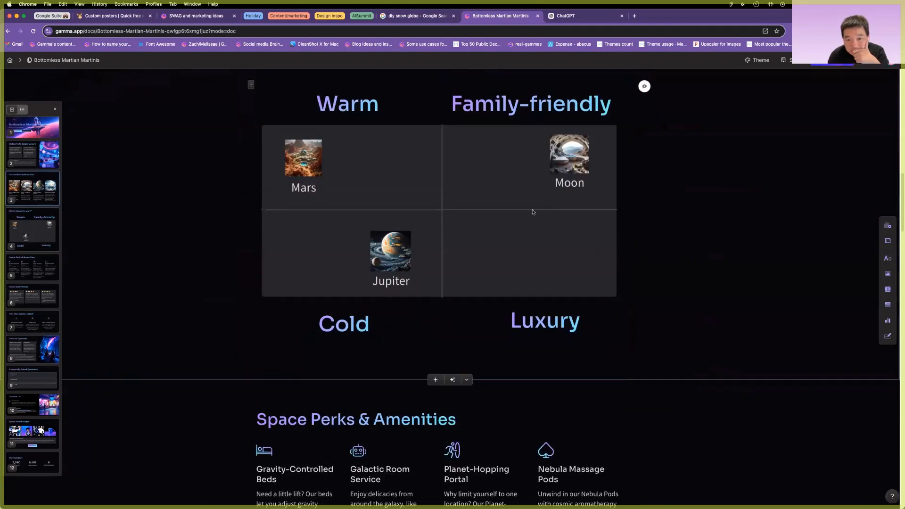
Paste the Europa image into the planet diagram, shrunk into the Luxury cell.
left_click(533, 210)
key("super+v")
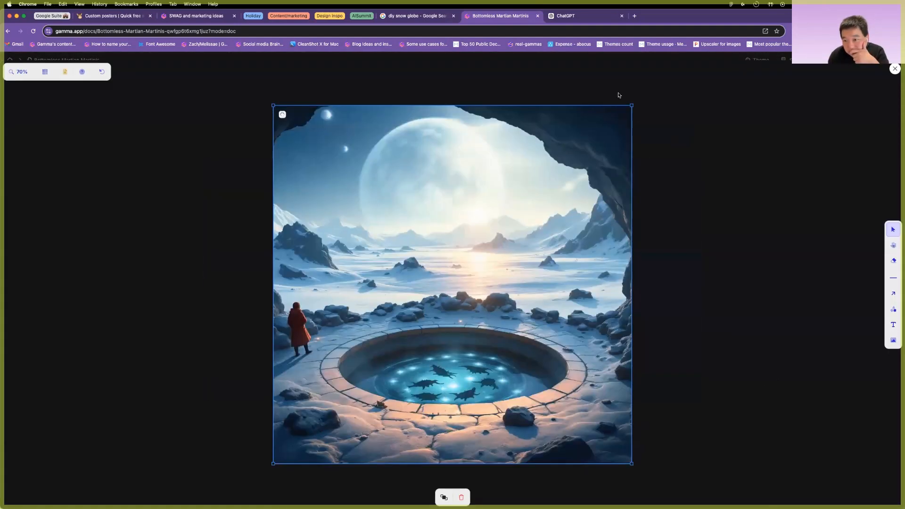
left_click_drag(632, 103, 461, 284)
scroll(487, 304, "up", 6)
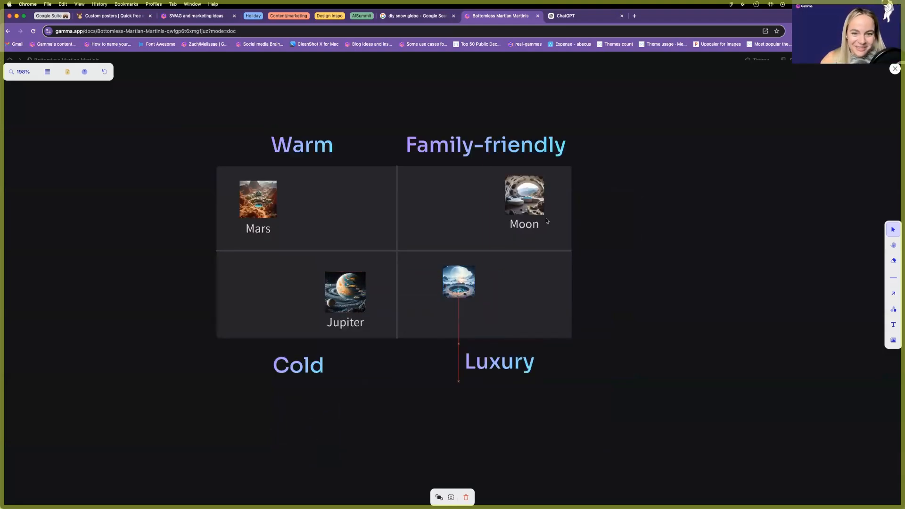
Add a copy of the Moon label renamed 'Europa' and position it under the Europa image.
left_click(517, 226)
left_click_drag(517, 226, 517, 232)
key("super+z")
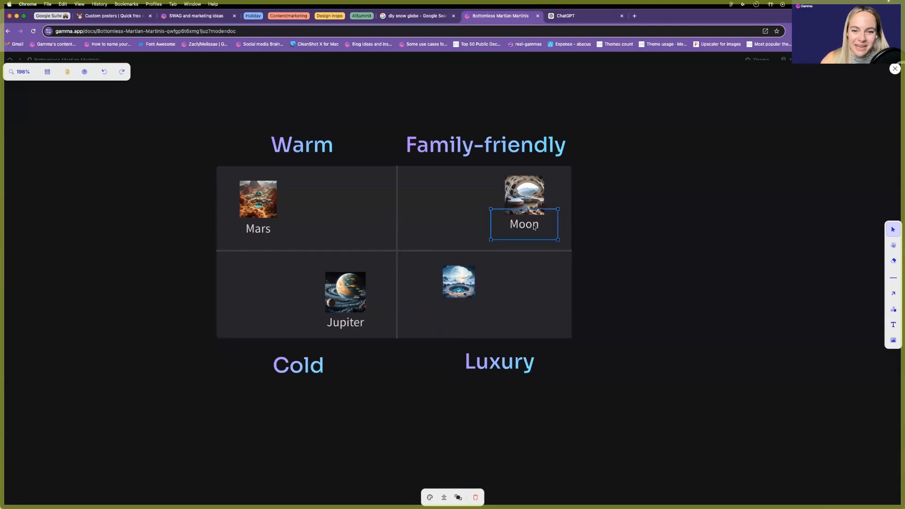
key("super+v")
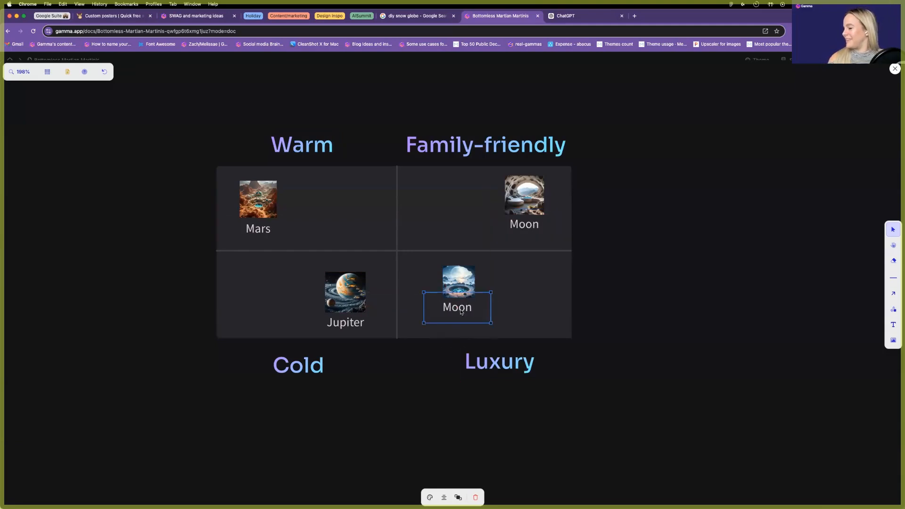
double_click(460, 309)
type("E")
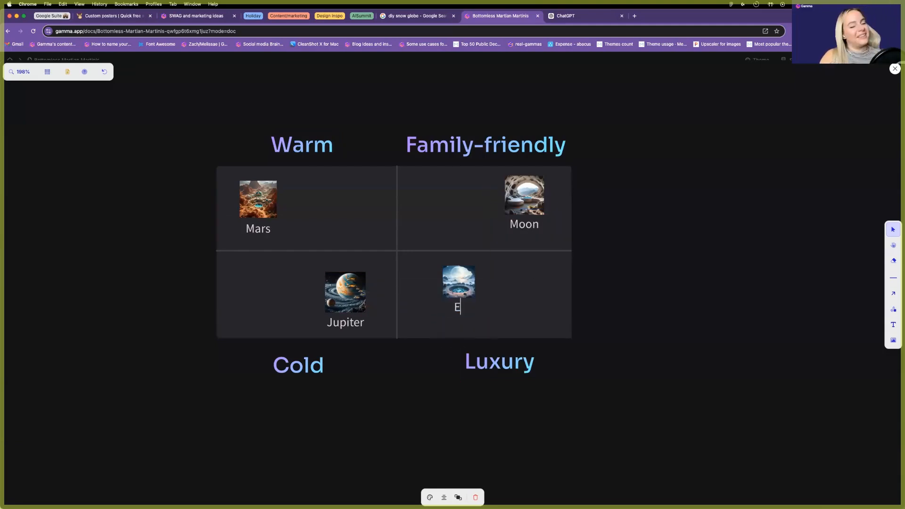
left_click(664, 349)
left_click_drag(456, 301, 451, 281)
left_click(456, 287, "shift")
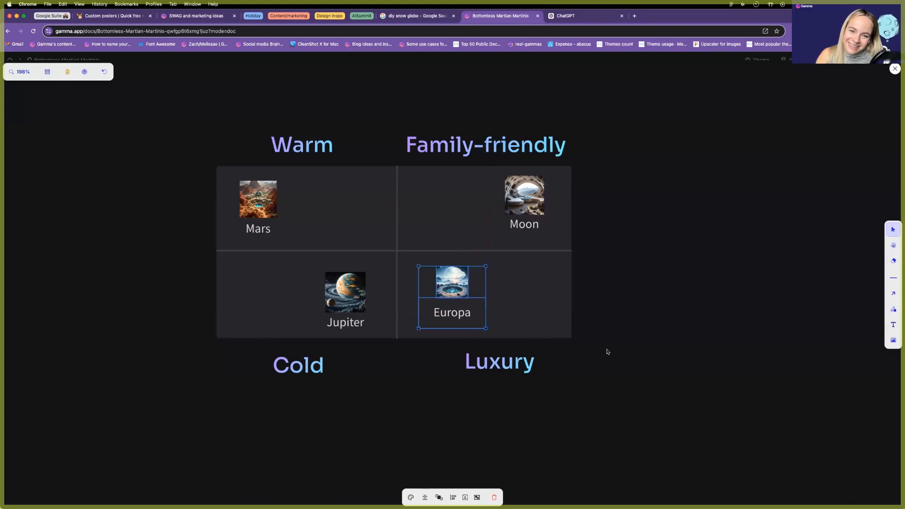
left_click(608, 351)
scroll(624, 364, "down", 5)
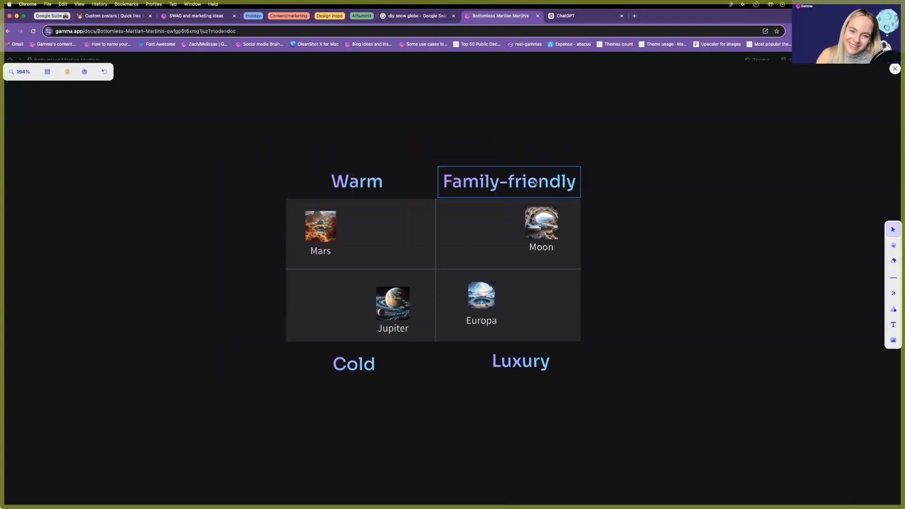
Make Family-friendly a Heading 3 with ### and line it up with Warm.
double_click(534, 182)
key("Left")
type("###")
left_click_drag(515, 196, 521, 188)
Set the Warm, Luxury and Cold labels to Heading 4.
double_click(356, 181)
left_click(288, 161)
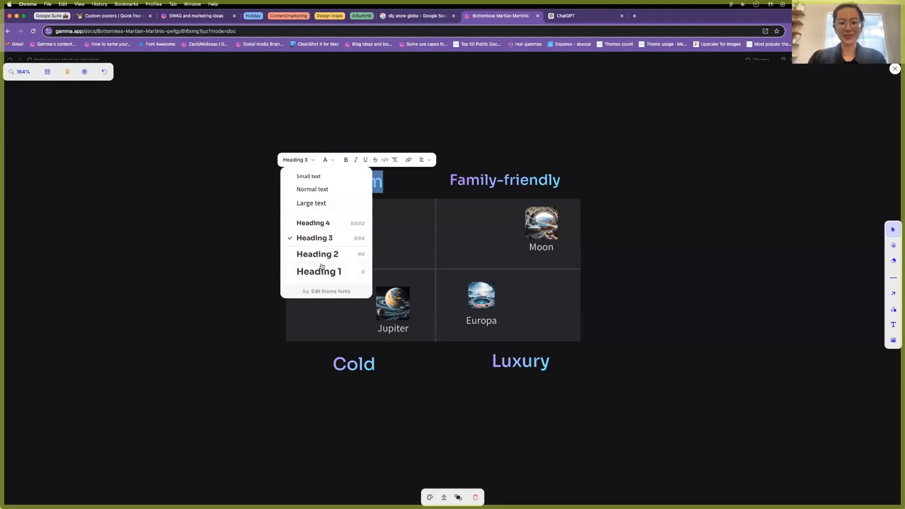
left_click(318, 224)
left_click(507, 377)
left_click(506, 377)
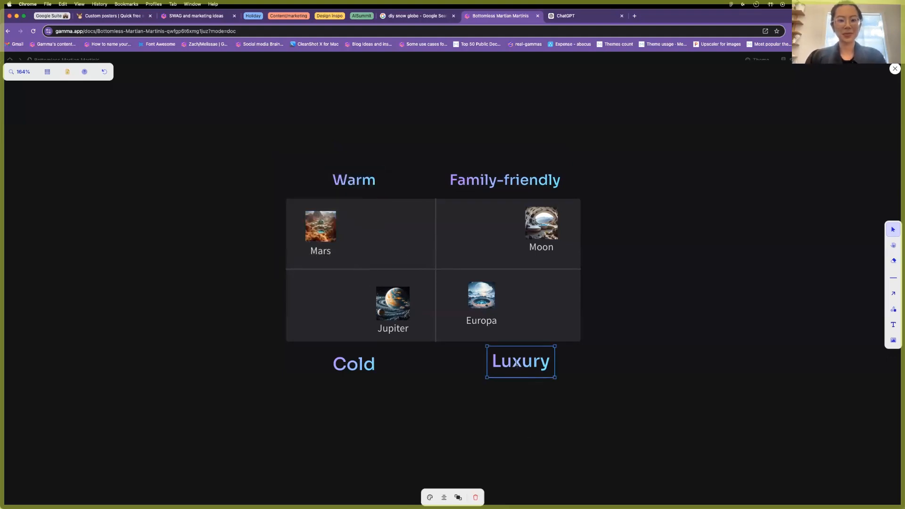
double_click(519, 362)
left_click(460, 339)
left_click(483, 404)
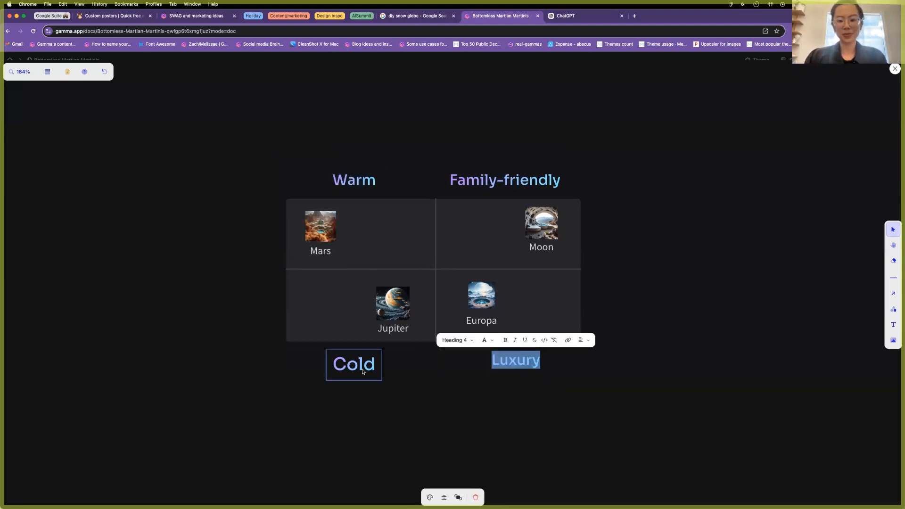
double_click(354, 364)
left_click(293, 342)
left_click(316, 406)
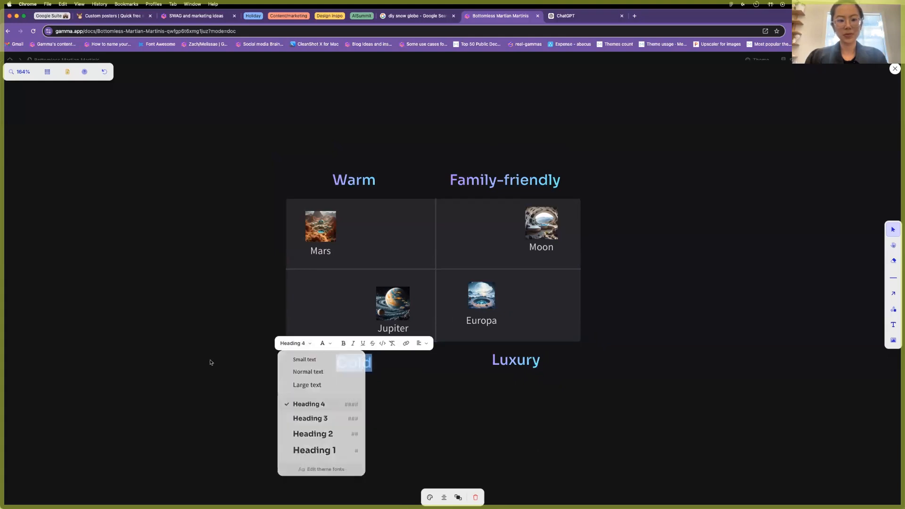
left_click(503, 425)
Top-align the Cold and Luxury labels.
left_click(358, 366)
left_click(511, 366, "shift")
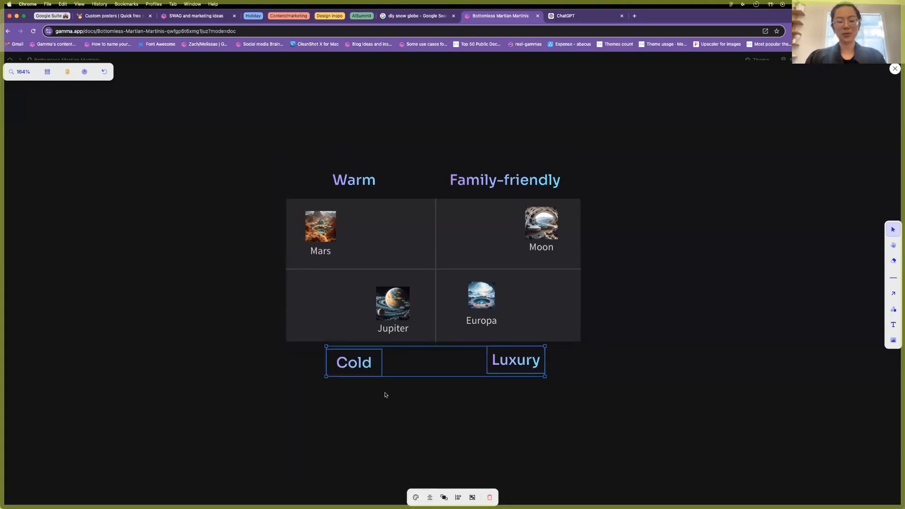
left_click(460, 497)
left_click(440, 460)
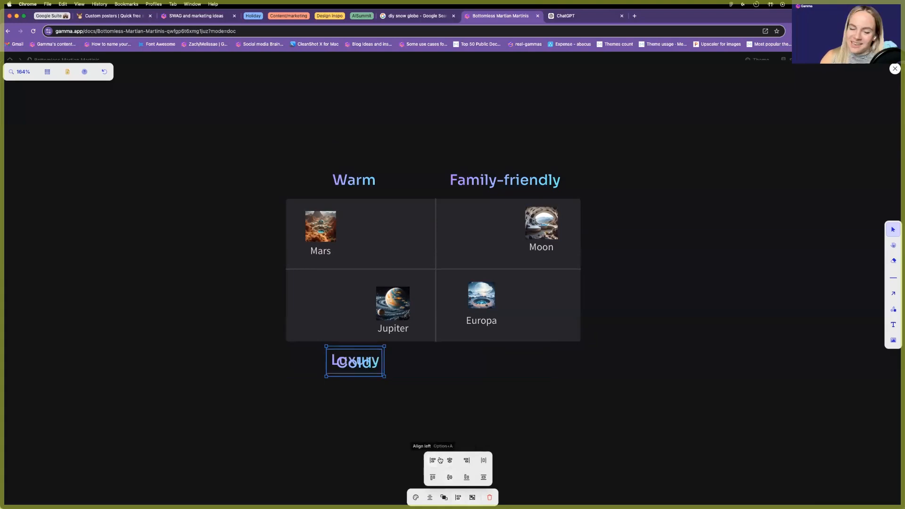
key("super+z")
left_click_drag(546, 419, 347, 372)
left_click(458, 497)
left_click(432, 477)
Check the Warm and Family-friendly alignment, then close the diagram editor back to the document.
left_click_drag(579, 147, 342, 189)
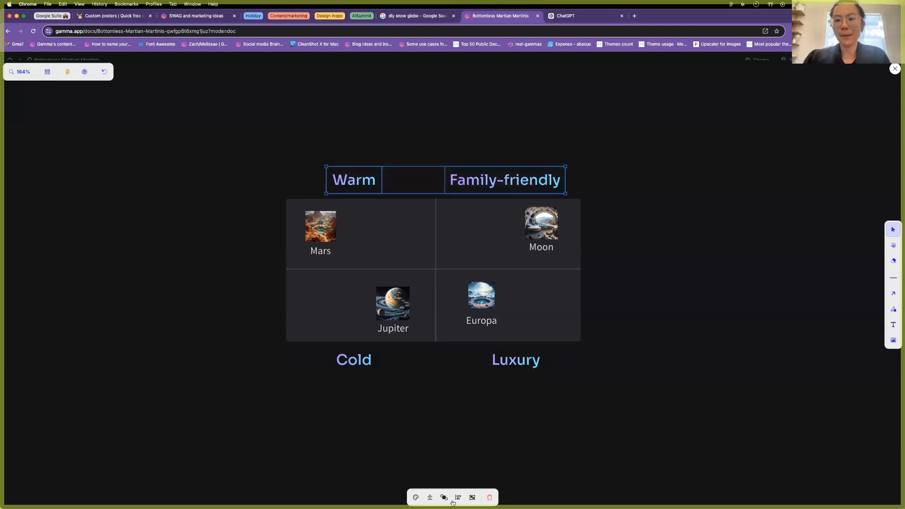
left_click(458, 497)
left_click(655, 404)
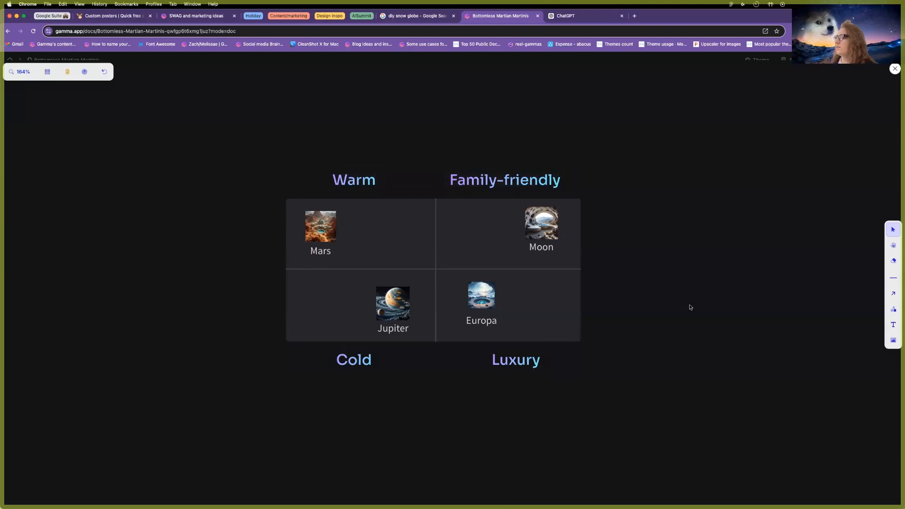
key("Escape")
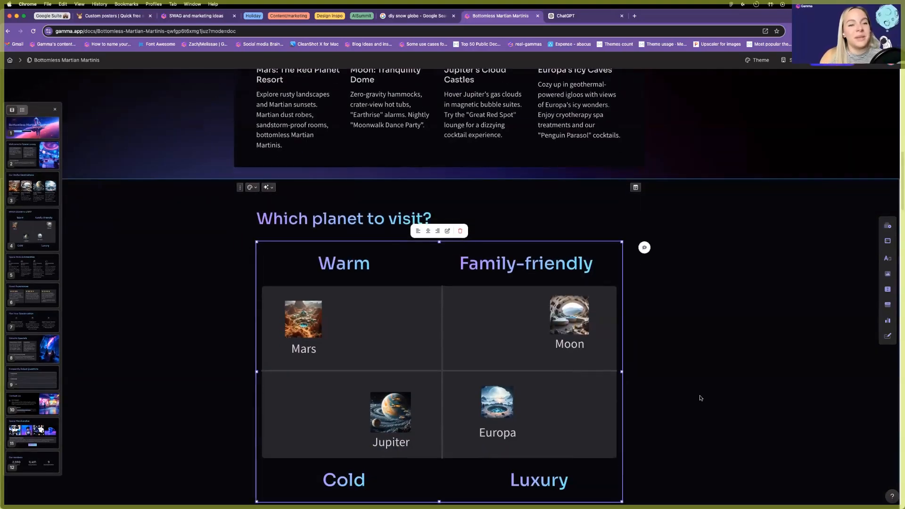
left_click(661, 366)
scroll(659, 360, "up", 6)
Move the Our numbers card to follow Which planet to visit? and set it to Full-bleed.
scroll(656, 358, "down", 19)
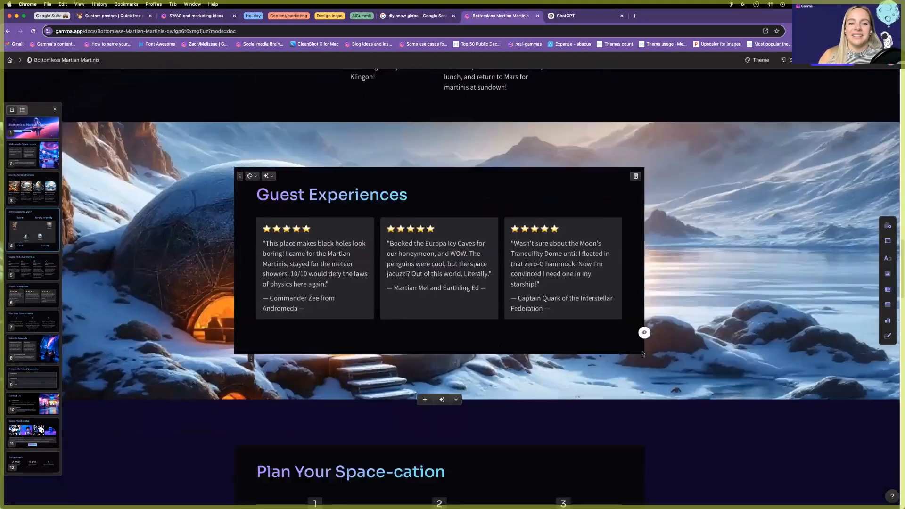
scroll(642, 354, "down", 7)
left_click_drag(25, 462, 45, 267)
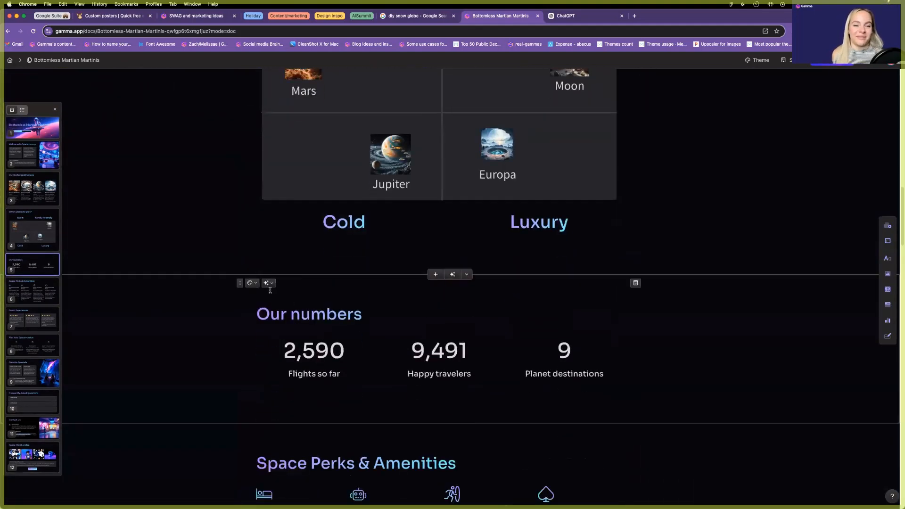
left_click(251, 283)
left_click(681, 368)
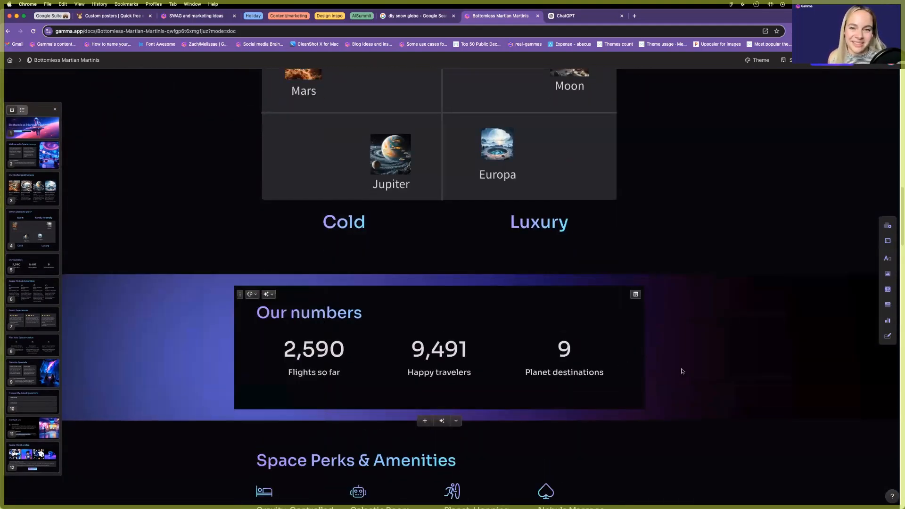
scroll(681, 369, "down", 15)
scroll(681, 371, "down", 20)
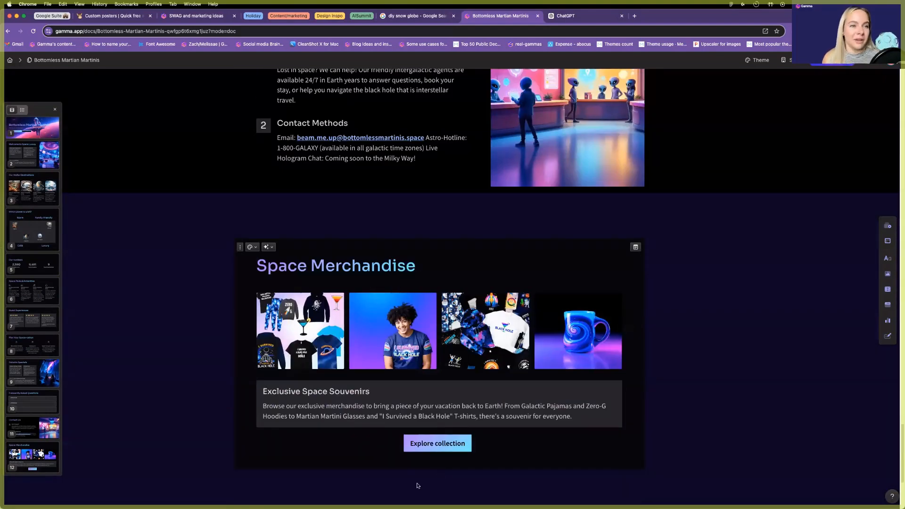
scroll(422, 461, "down", 4)
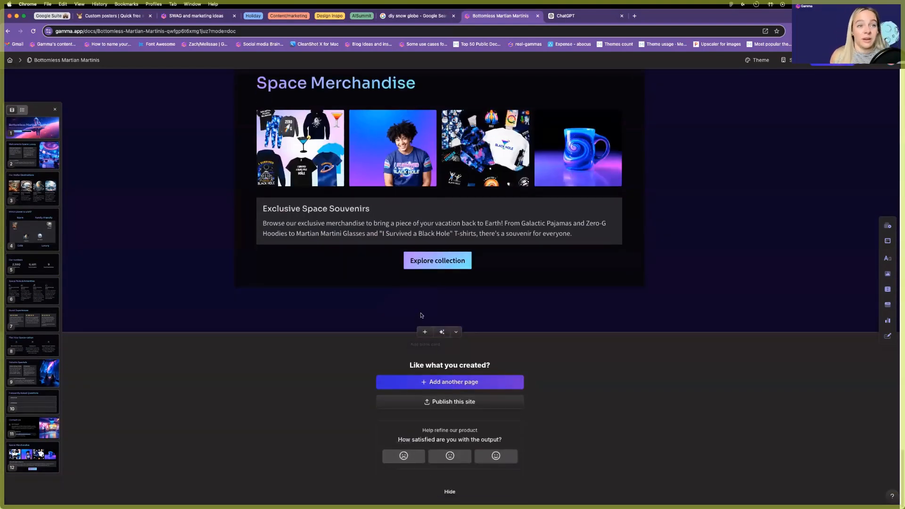
Add a new card with heading 'Sign up today' and a centred 'Book now' button.
left_click(424, 332)
type("Sign u")
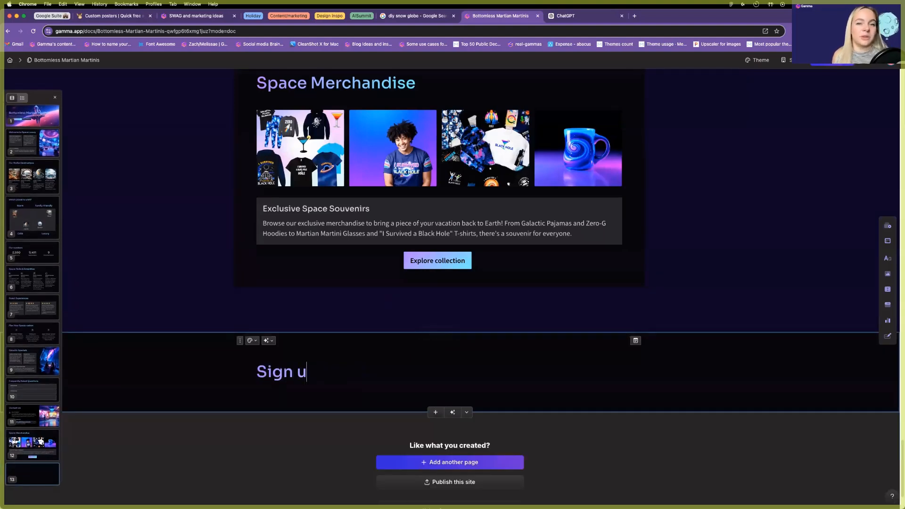
type("p today")
key("Return")
type("/but")
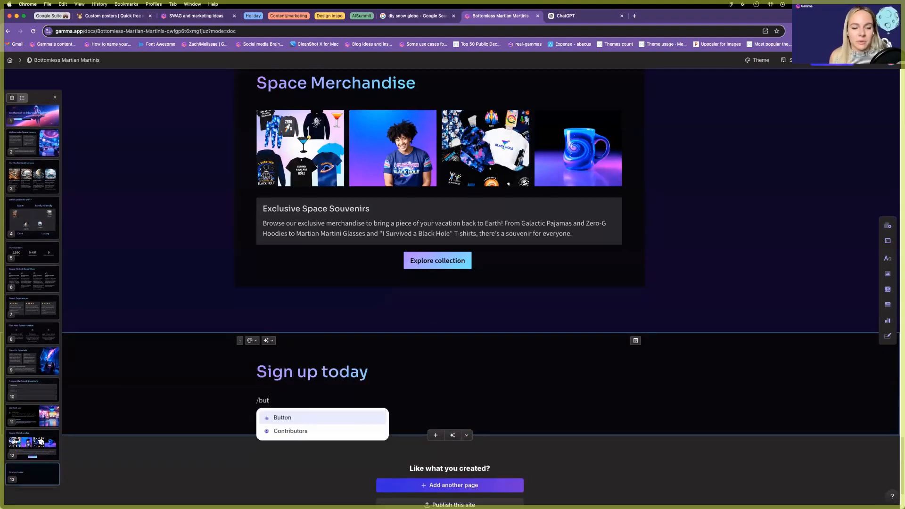
key("Return")
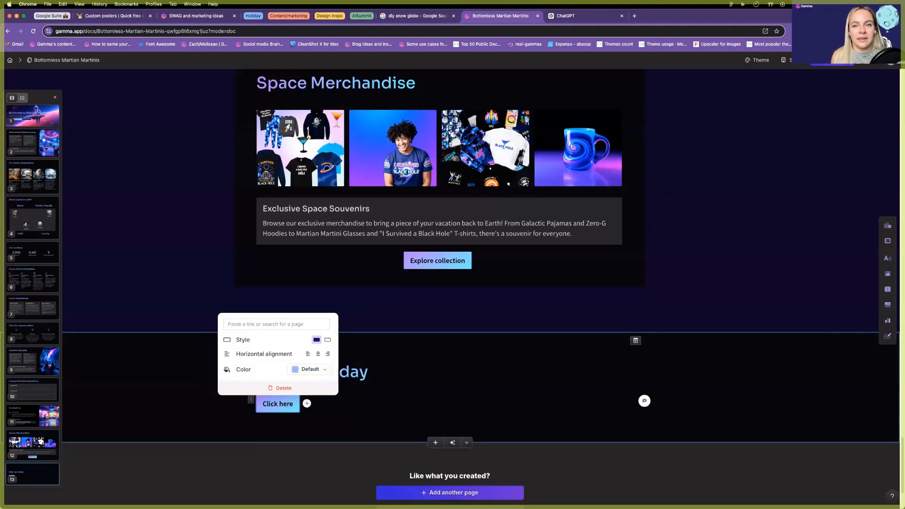
type("Book now")
left_click(328, 354)
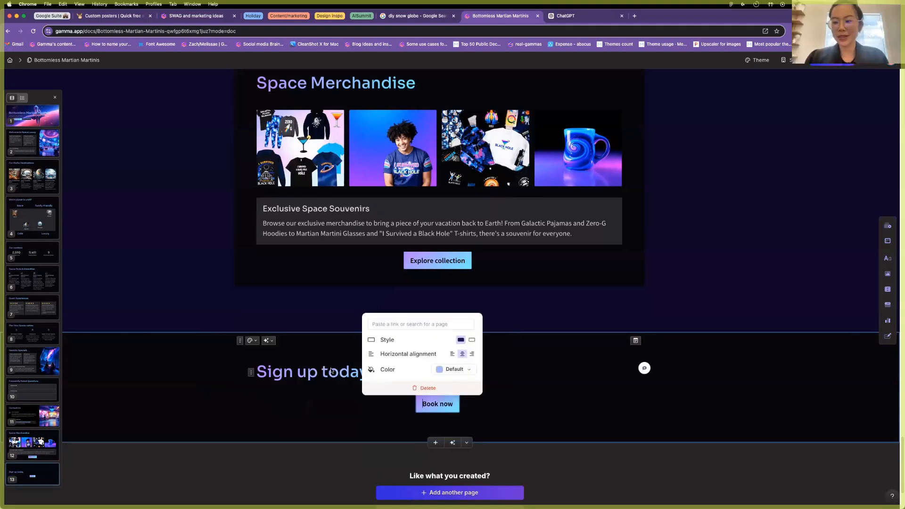
Centre-align the Sign up today heading.
triple_click(331, 371)
left_click(373, 351)
left_click(387, 366)
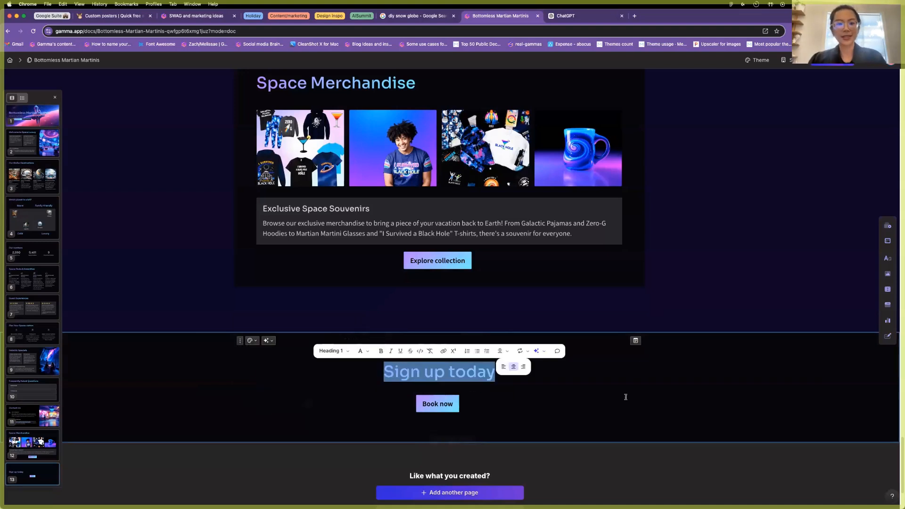
left_click(626, 397)
Turn off full-bleed, colour the card purple #805EF1, and move it to fifth place.
left_click(251, 340)
left_click(301, 408)
left_click(282, 394)
left_click(283, 415)
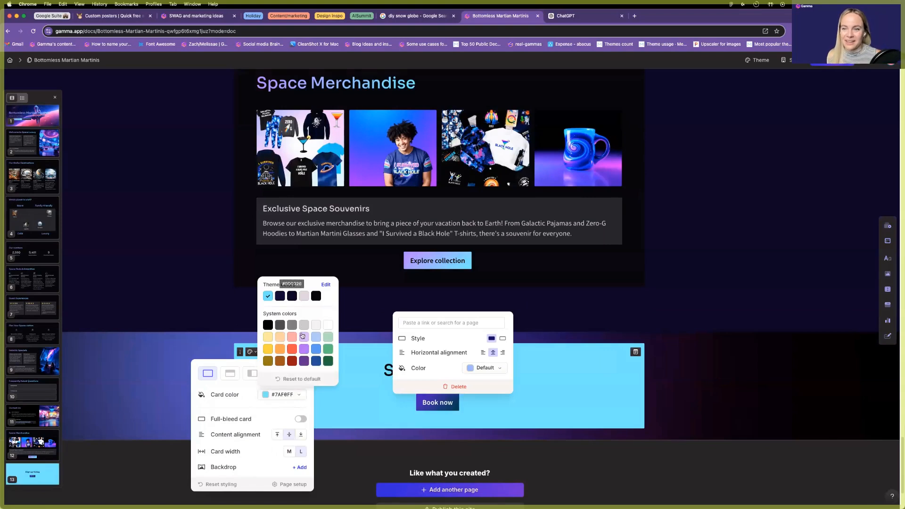
left_click(304, 349)
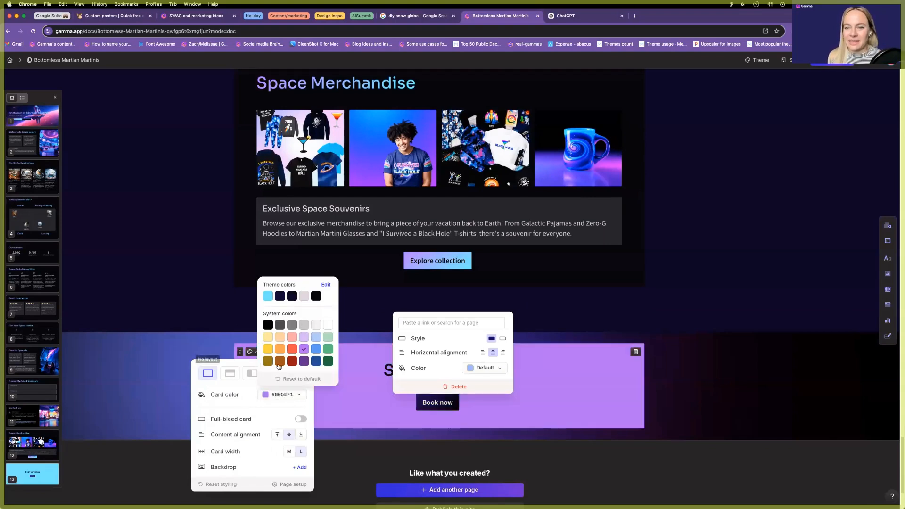
left_click(134, 369)
left_click_drag(36, 474, 58, 251)
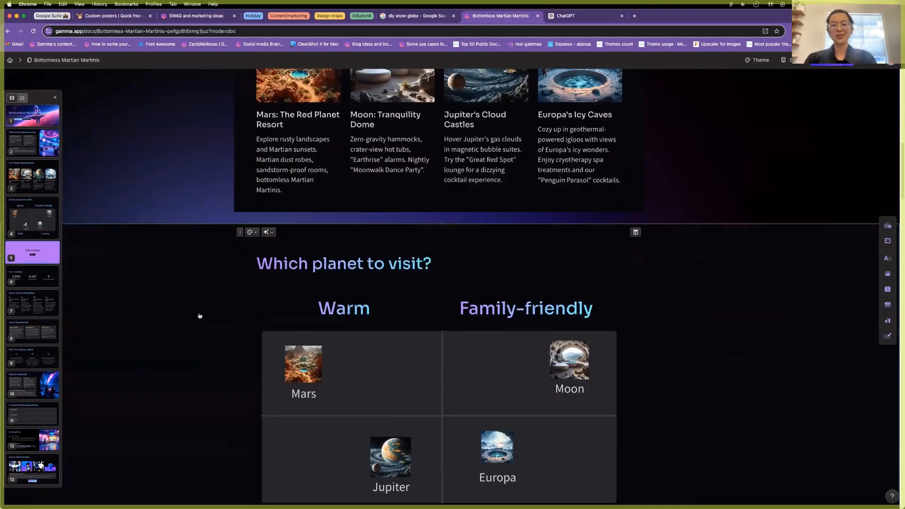
Drag the Our numbers card below Frequently Asked Questions, just above Contact Us, and check the order.
scroll(202, 317, "down", 8)
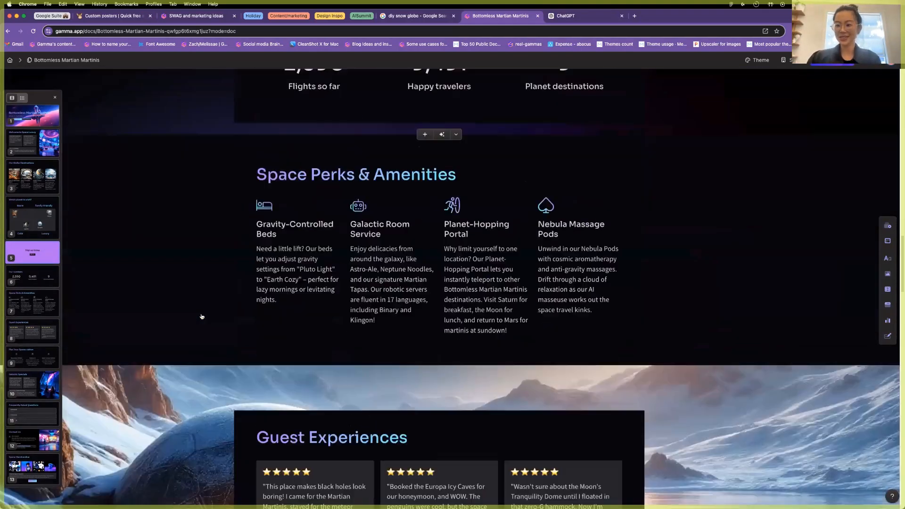
scroll(201, 317, "down", 20)
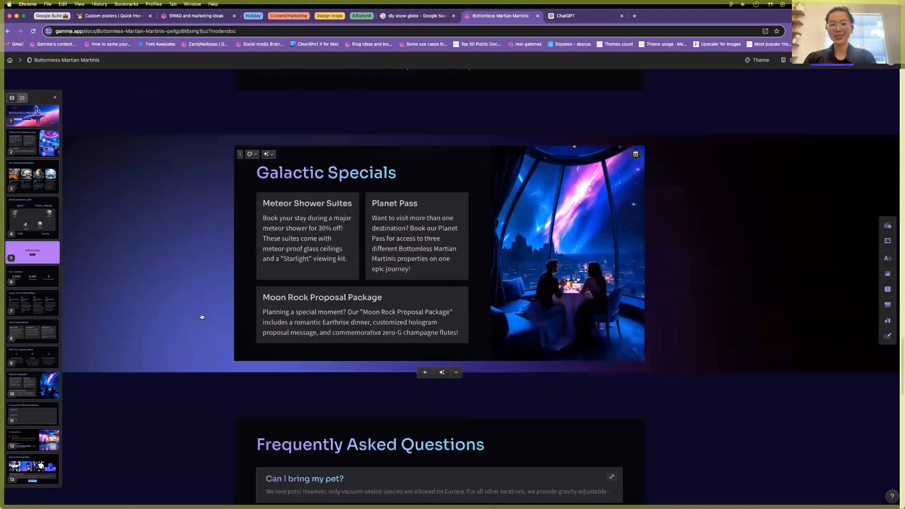
scroll(202, 316, "up", 1)
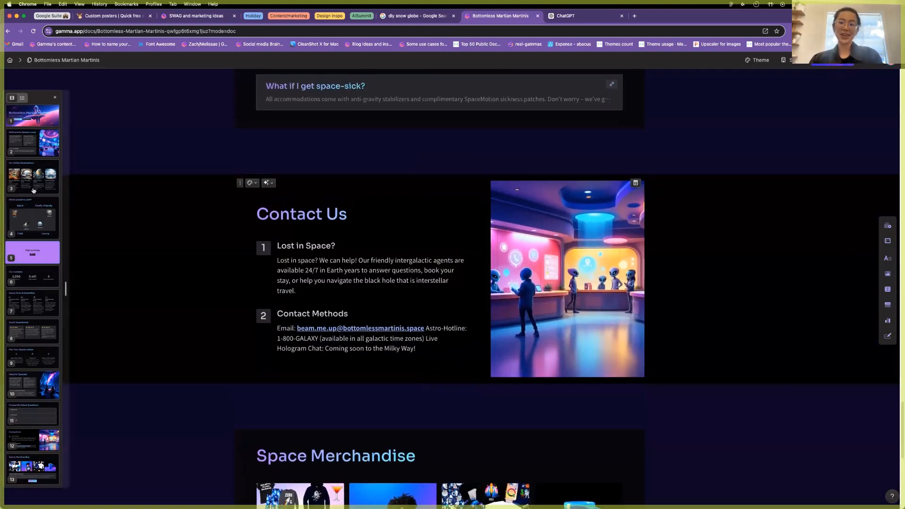
scroll(266, 278, "up", 20)
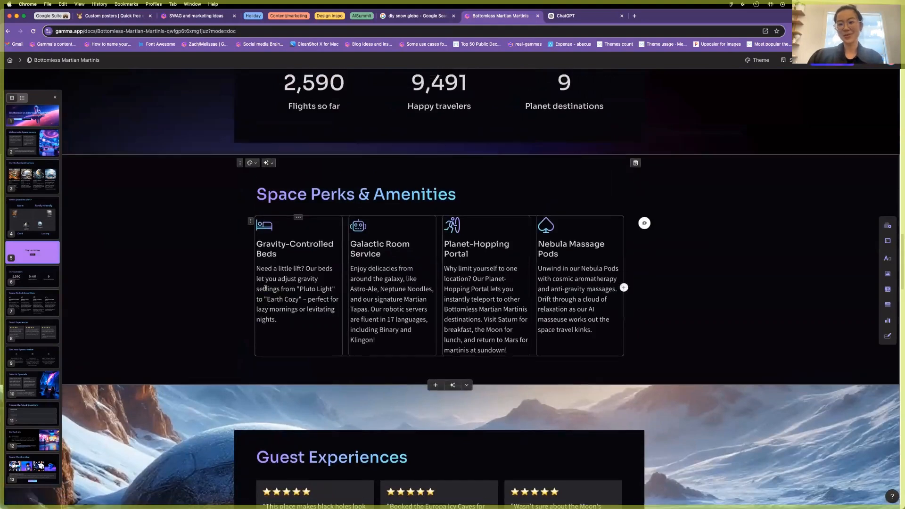
scroll(266, 286, "down", 1)
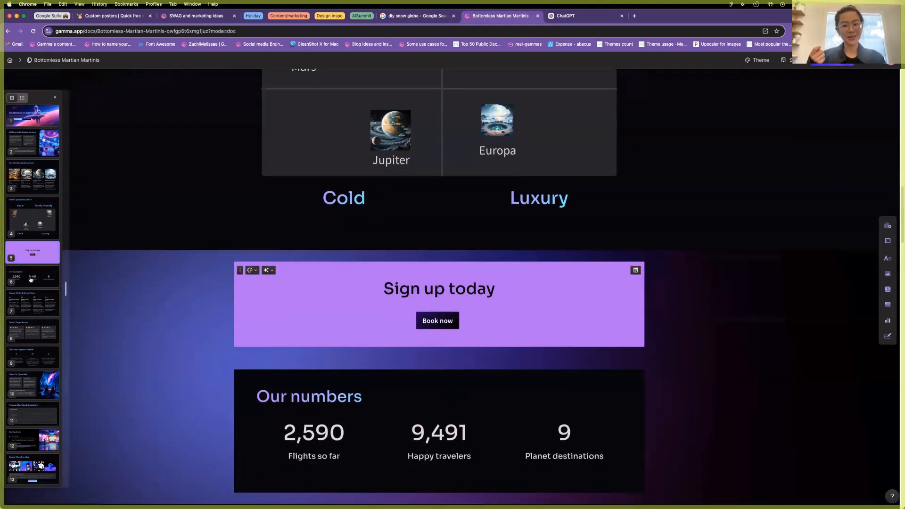
left_click_drag(46, 362, 46, 363)
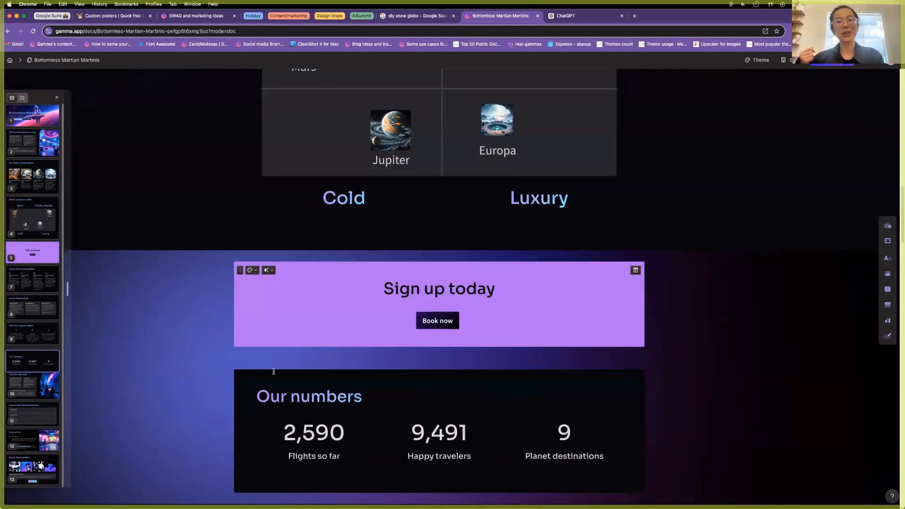
scroll(267, 367, "down", 20)
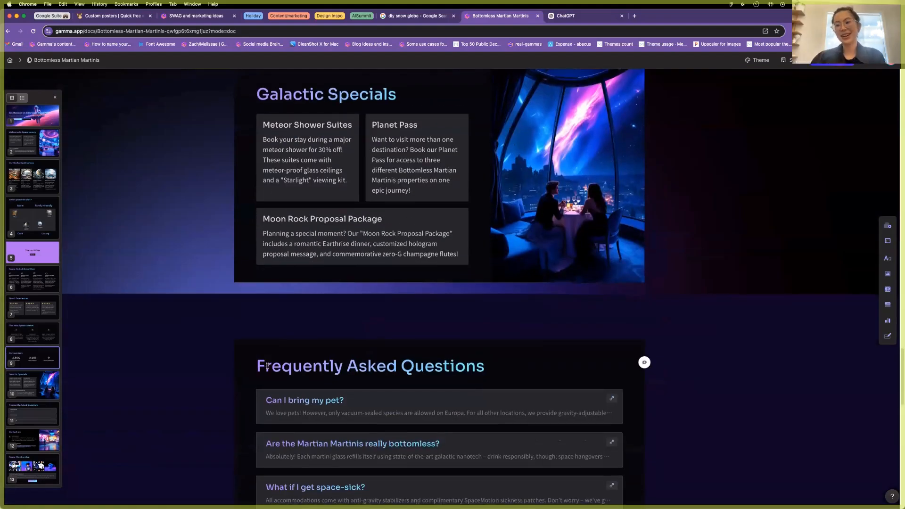
scroll(267, 366, "up", 3)
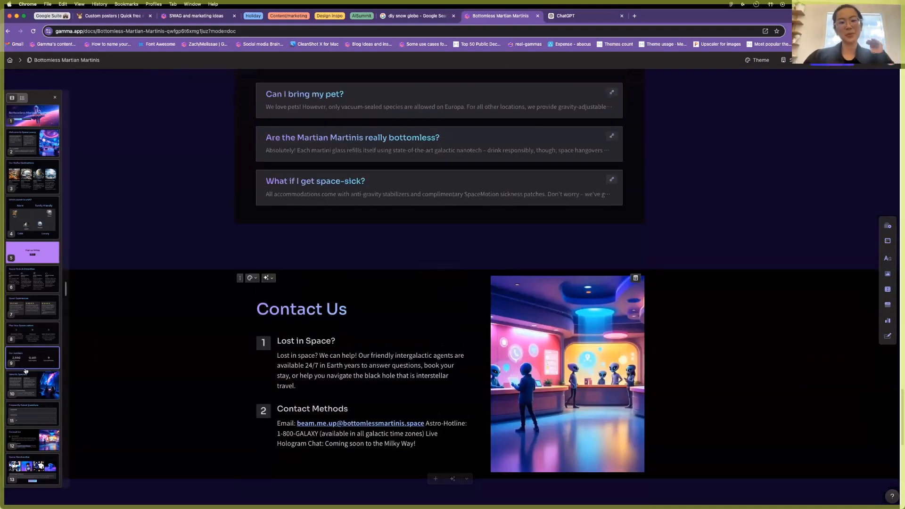
left_click_drag(29, 369, 32, 431)
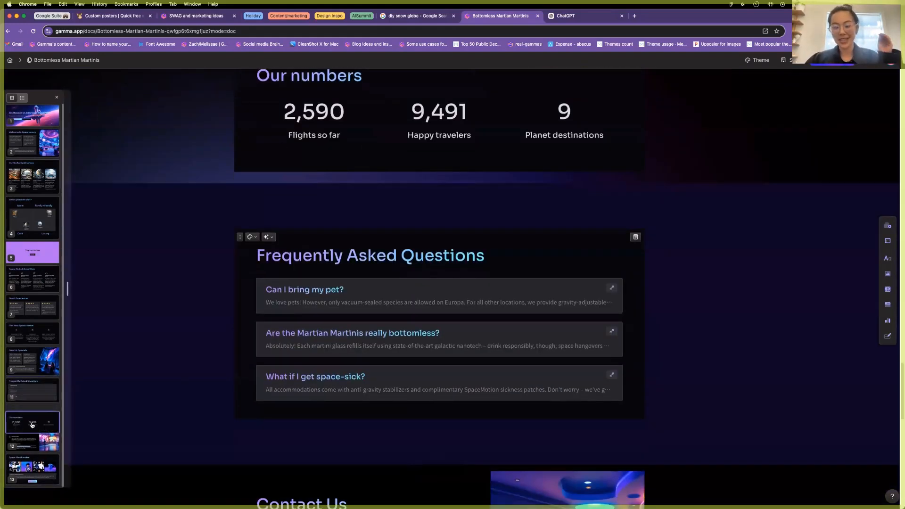
scroll(209, 371, "down", 5)
scroll(210, 372, "down", 7)
scroll(212, 369, "up", 15)
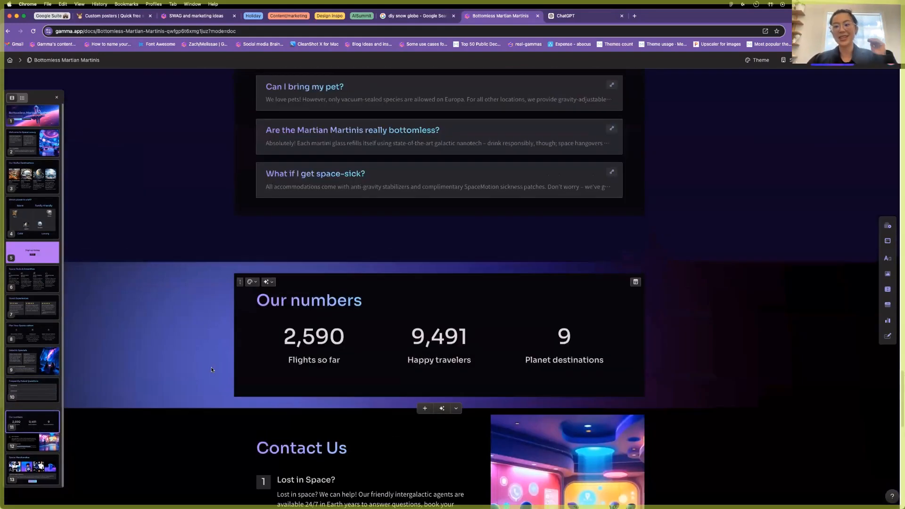
Scroll the other space site past its packages and Explore the Wonders of Space to the Sun-through-Pluto planets.
scroll(212, 369, "up", 20)
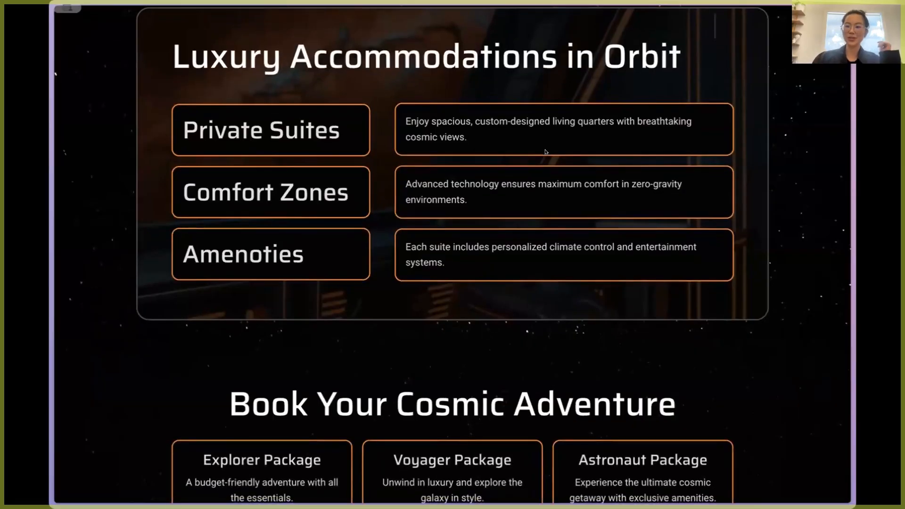
scroll(546, 151, "down", 1)
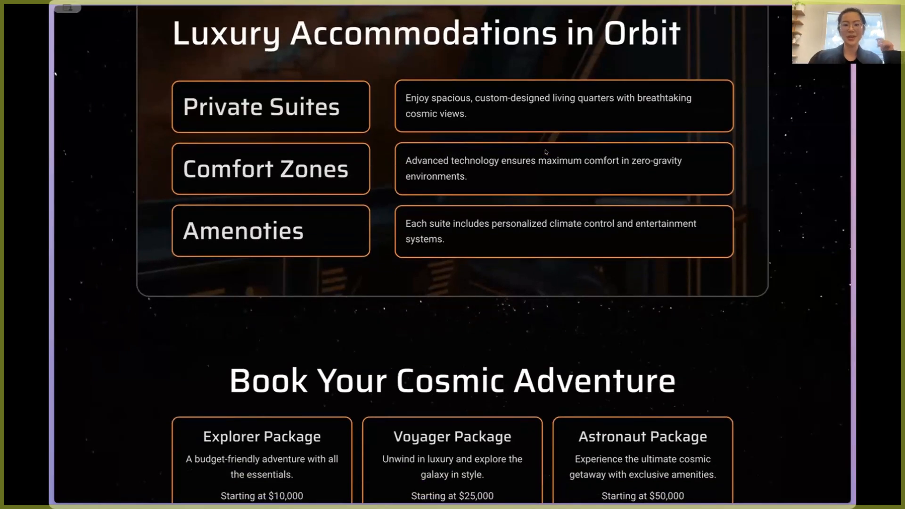
scroll(545, 152, "down", 3)
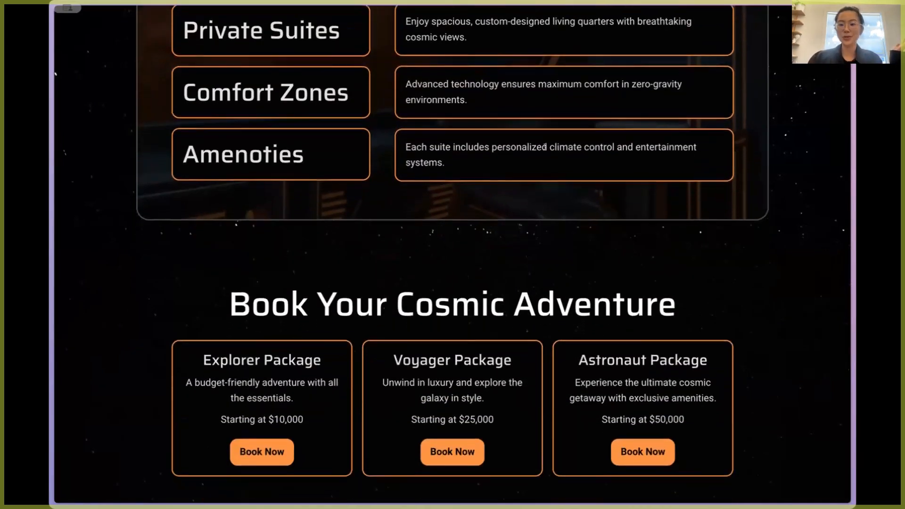
scroll(545, 151, "down", 1)
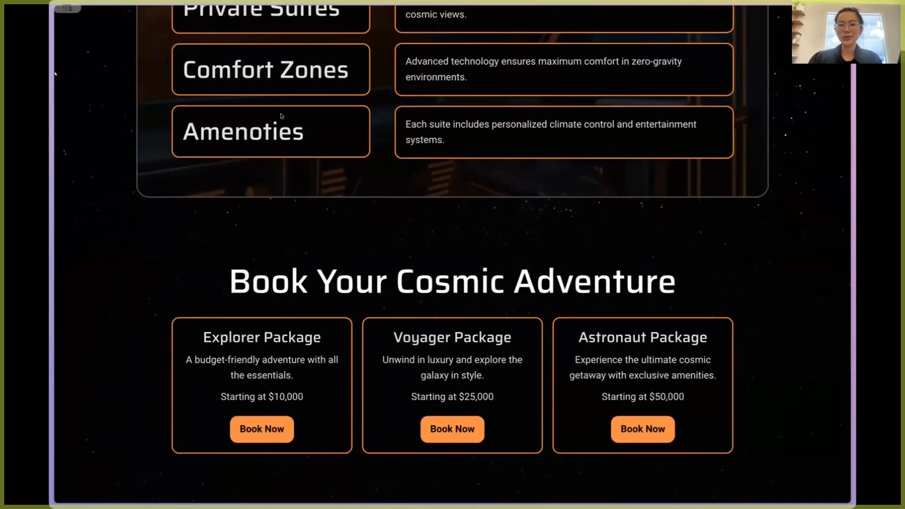
scroll(260, 151, "down", 8)
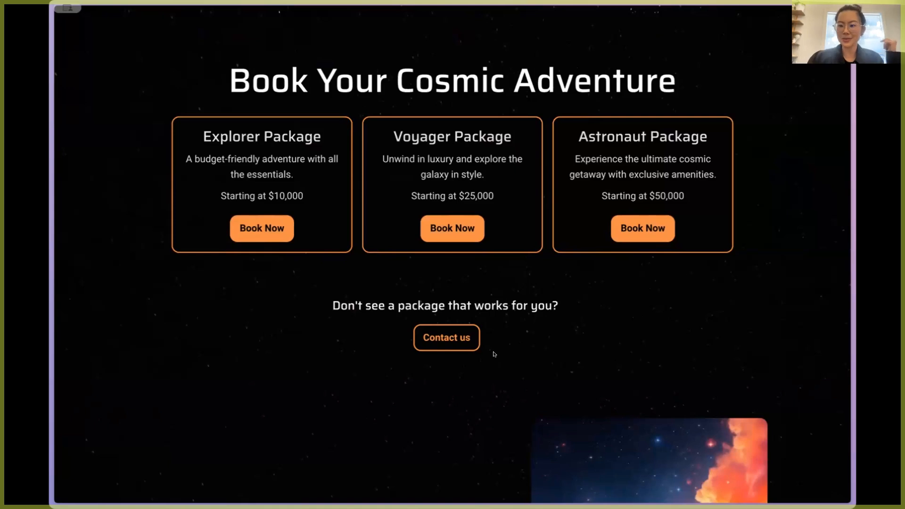
scroll(494, 354, "down", 6)
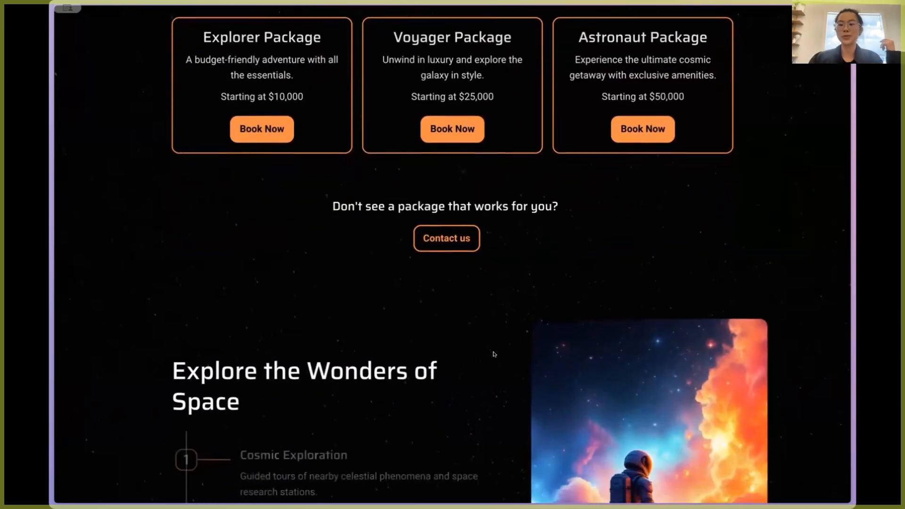
scroll(505, 302, "down", 3)
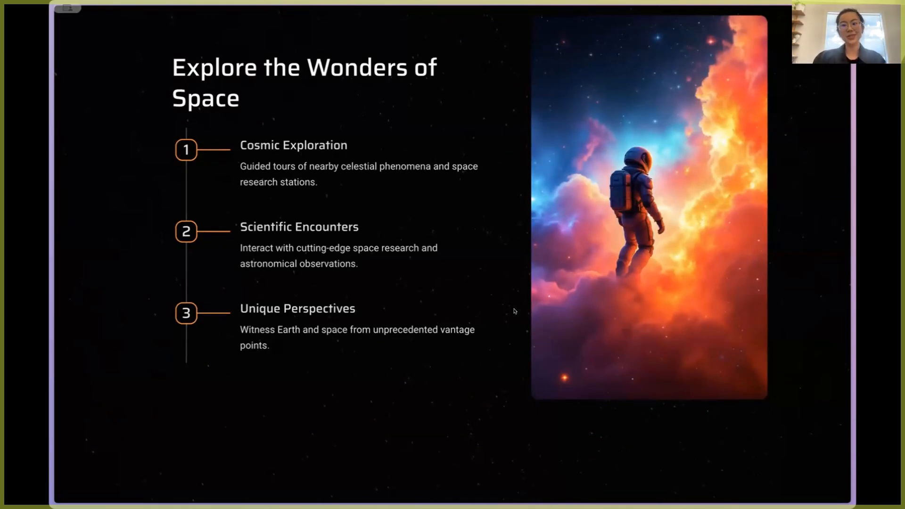
scroll(514, 311, "down", 5)
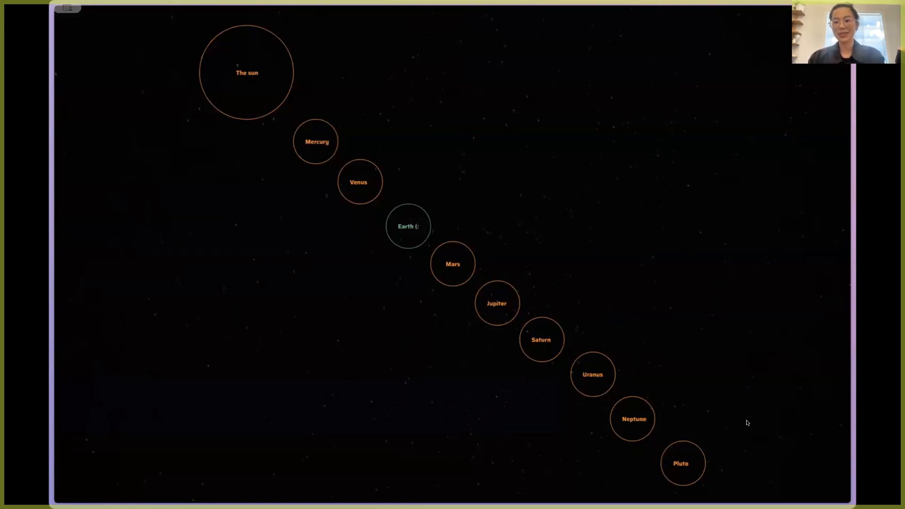
Scroll past the planets to Immerse Yourself in Zero Gravity and the four Curated Experiences offerings.
scroll(546, 377, "down", 5)
scroll(546, 379, "up", 6)
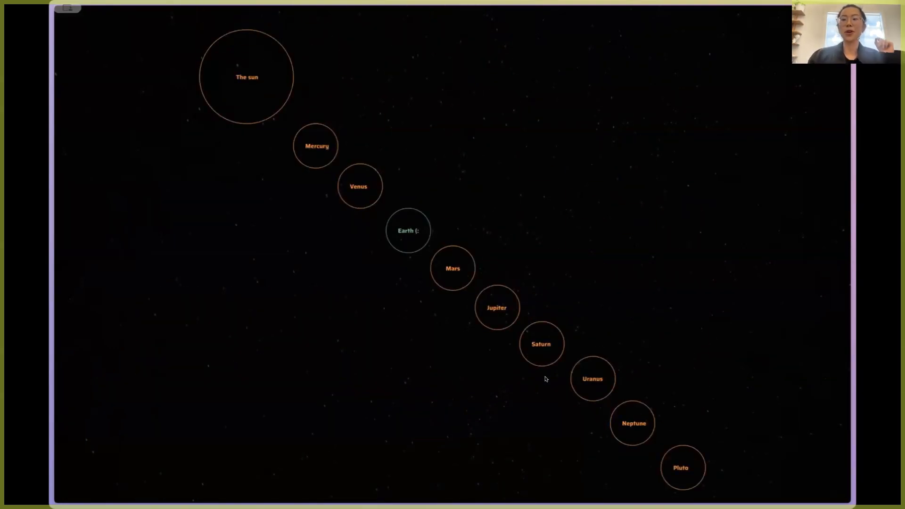
scroll(546, 379, "down", 5)
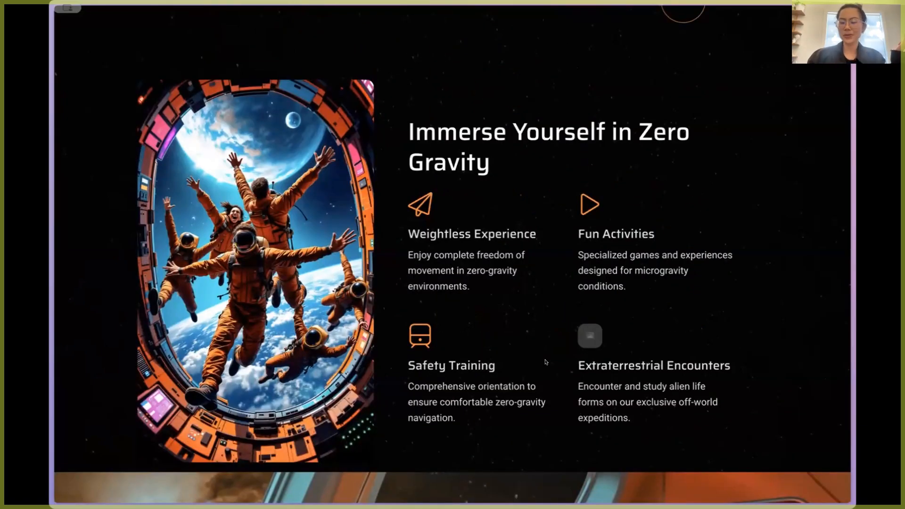
scroll(546, 362, "down", 1)
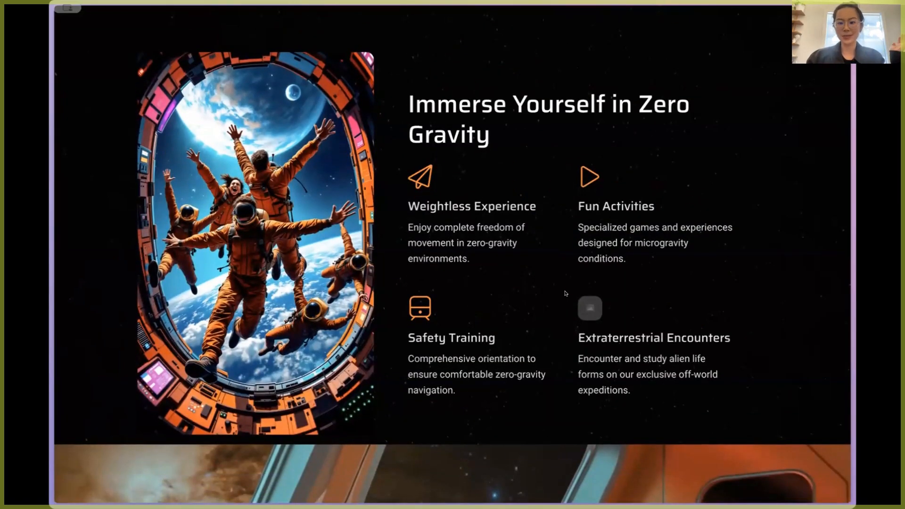
scroll(565, 293, "down", 1)
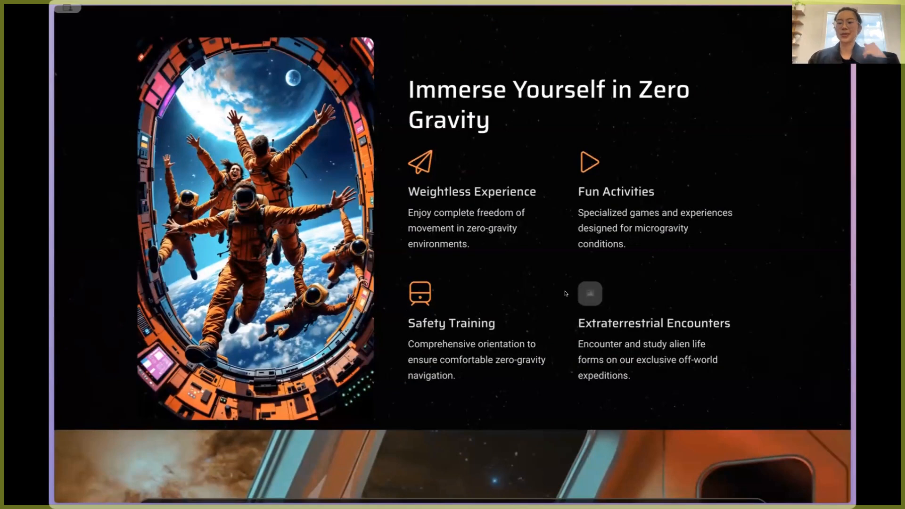
scroll(565, 293, "down", 1)
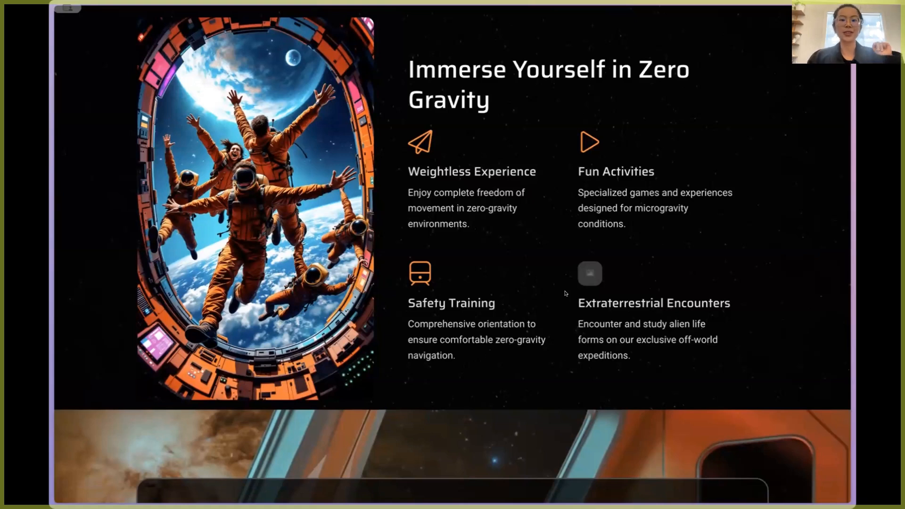
scroll(565, 293, "down", 8)
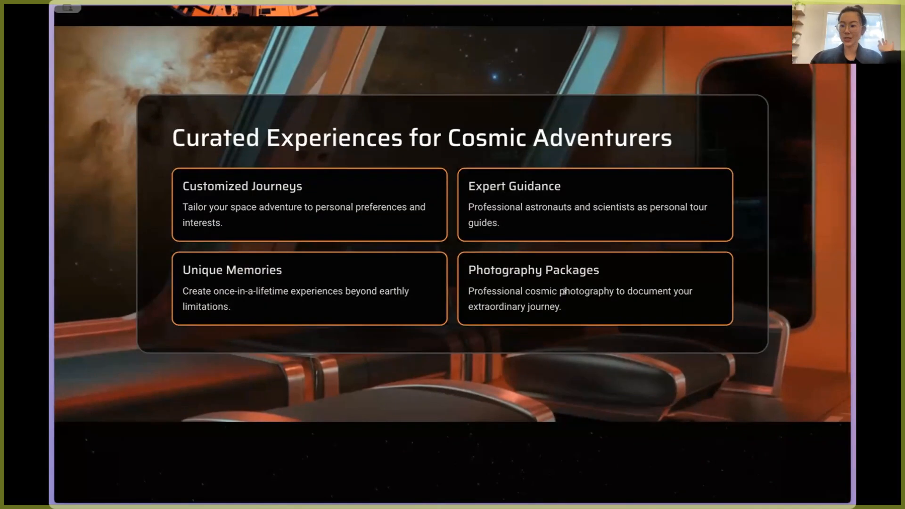
scroll(564, 291, "down", 1)
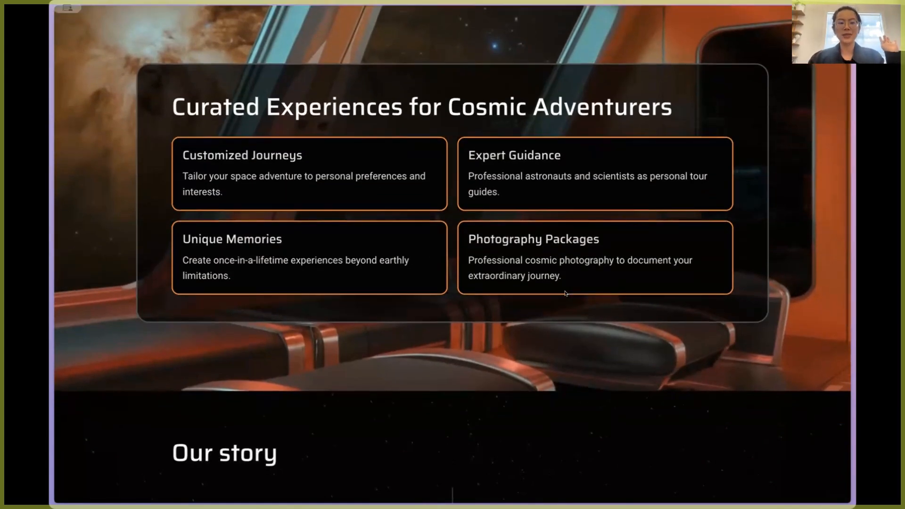
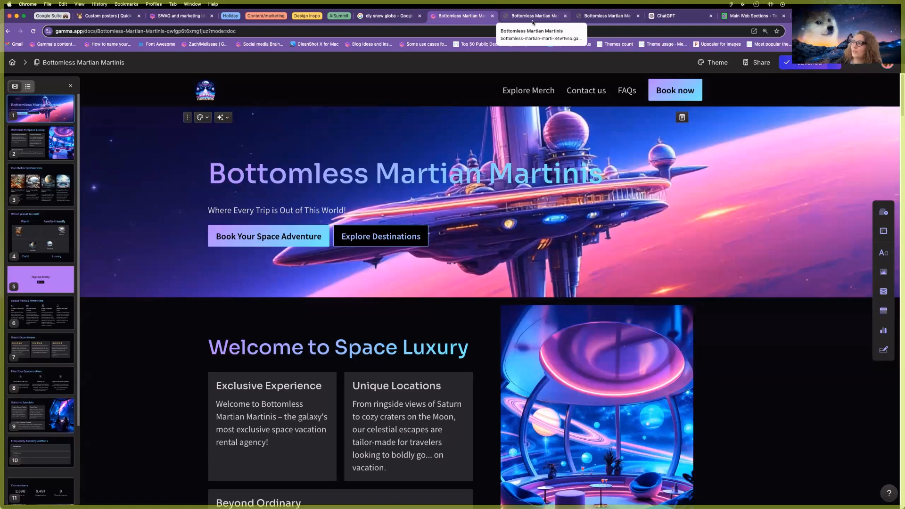
Load gamma.app and scroll the Gammas dashboard down to the Groove & Glide gammas.
left_click(531, 17)
left_click(499, 32)
type("gamma.app")
key("Return")
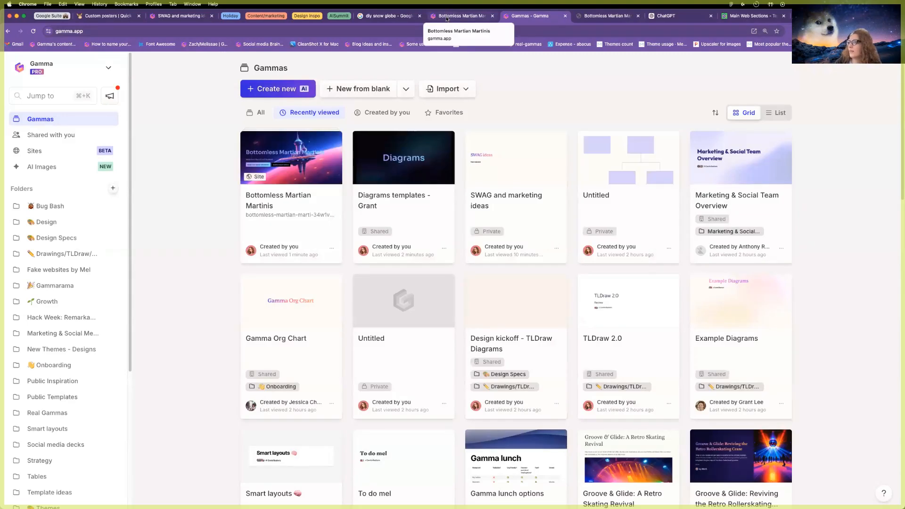
left_click(447, 19)
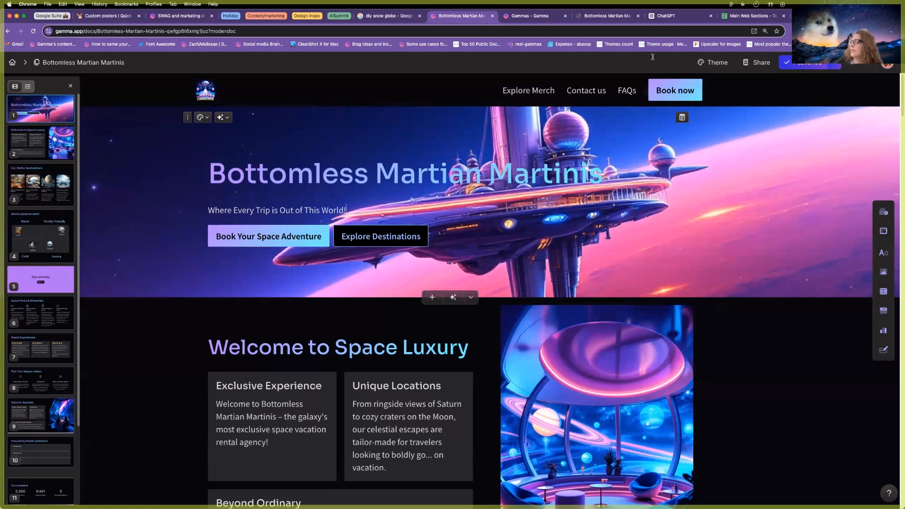
left_click(529, 16)
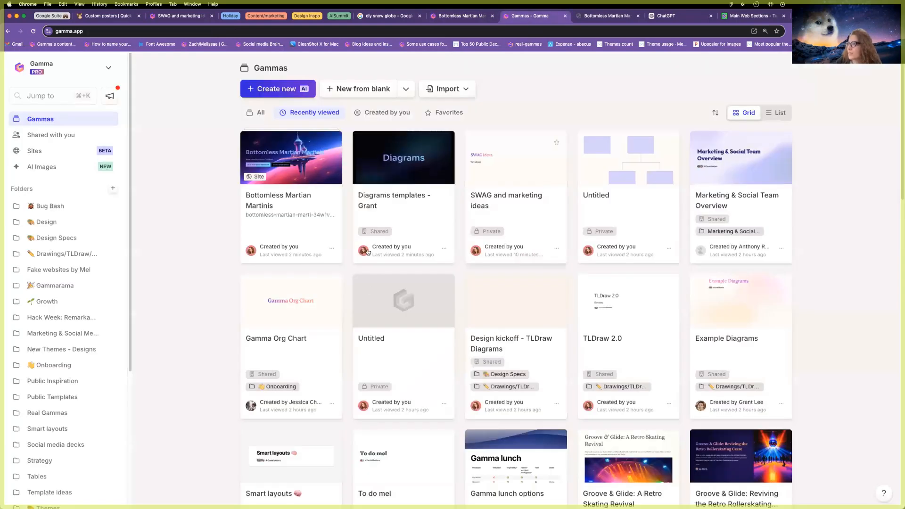
scroll(467, 252, "down", 1)
scroll(468, 253, "down", 5)
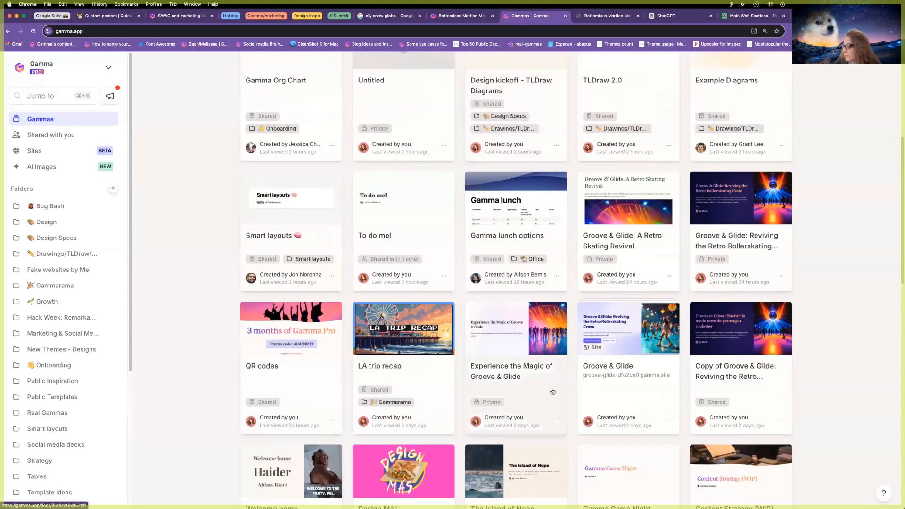
scroll(589, 349, "down", 1)
Open the Copy of Groove & Glide gamma and copy its anyone-with-the-link share link.
left_click(721, 339)
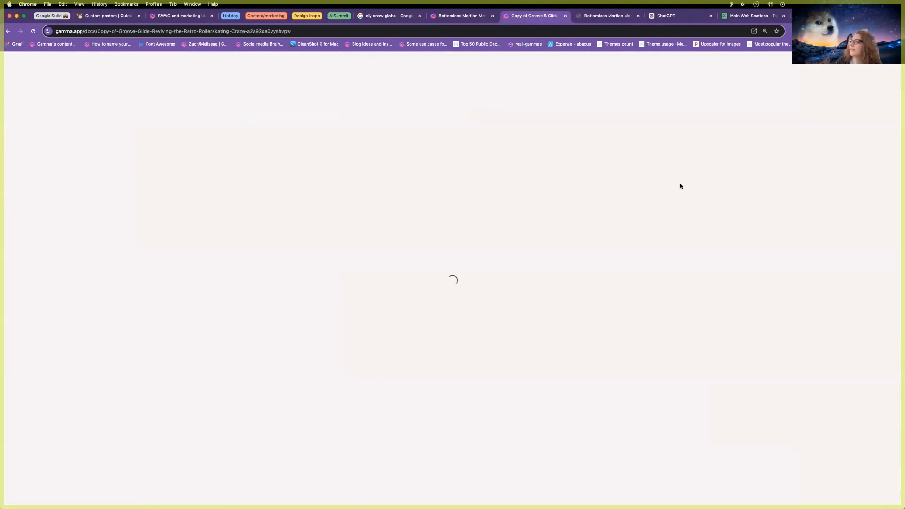
scroll(501, 205, "down", 15)
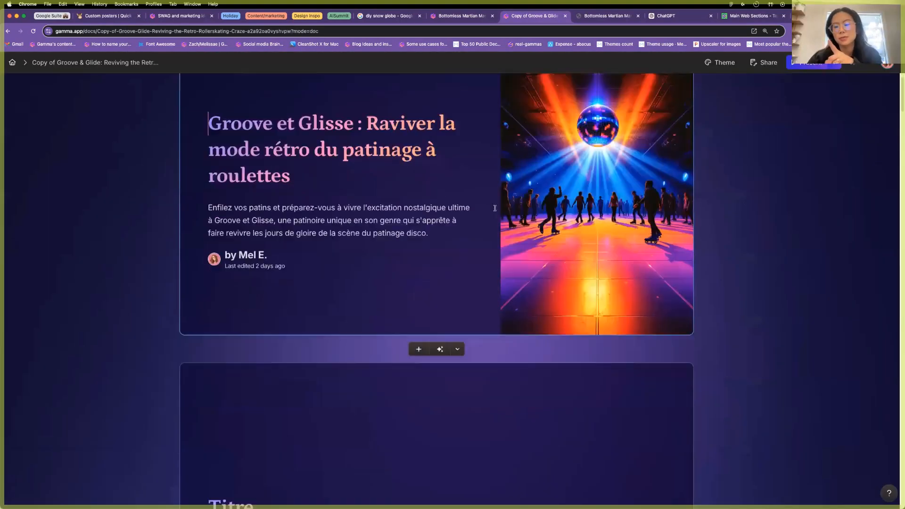
scroll(501, 205, "down", 5)
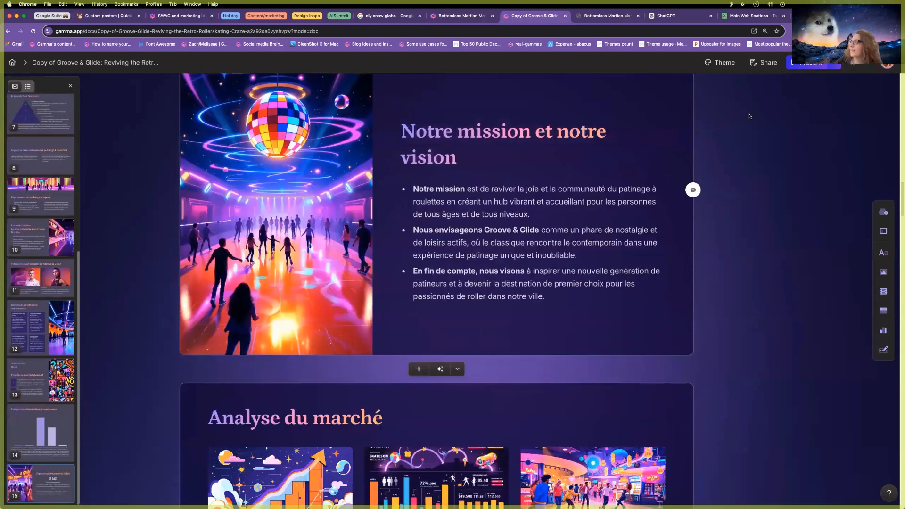
scroll(501, 205, "up", 10)
left_click(763, 62)
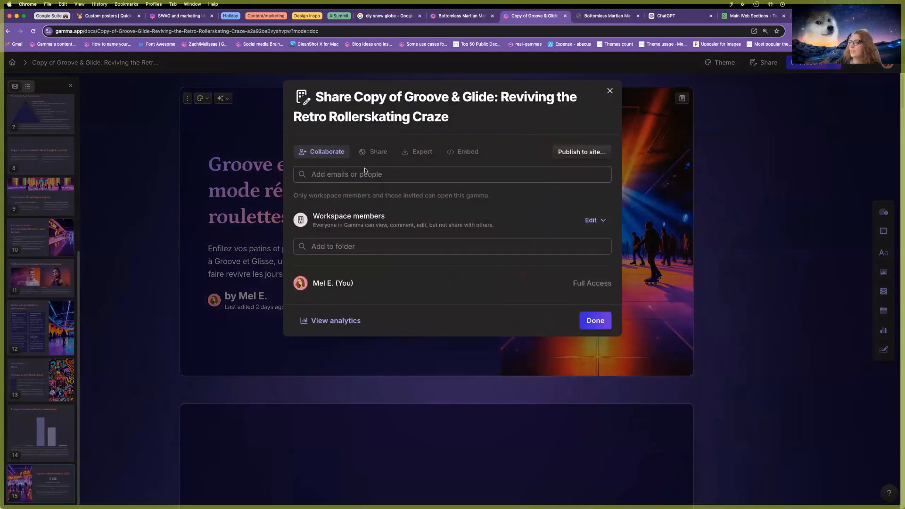
left_click(373, 152)
left_click(585, 211)
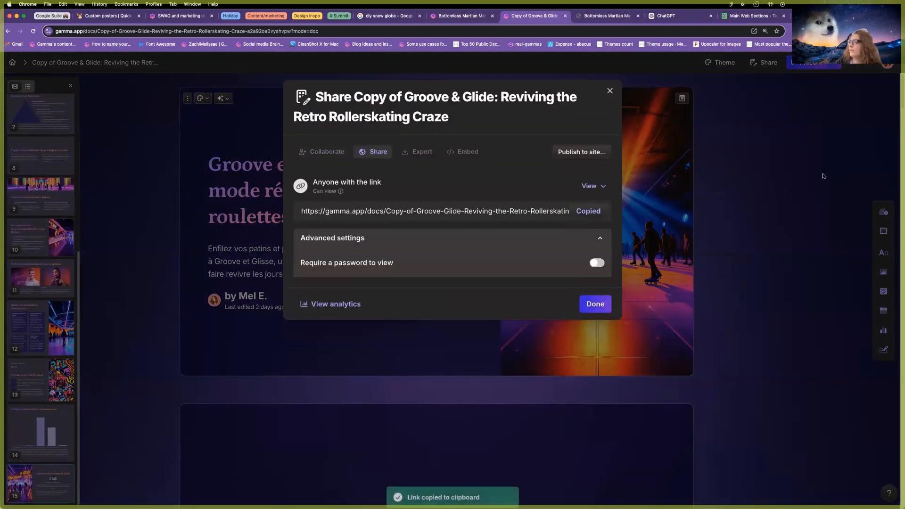
left_click(821, 178)
Open the Gamma dashboard in a new browser tab.
key("super+t")
type("gam")
key("Return")
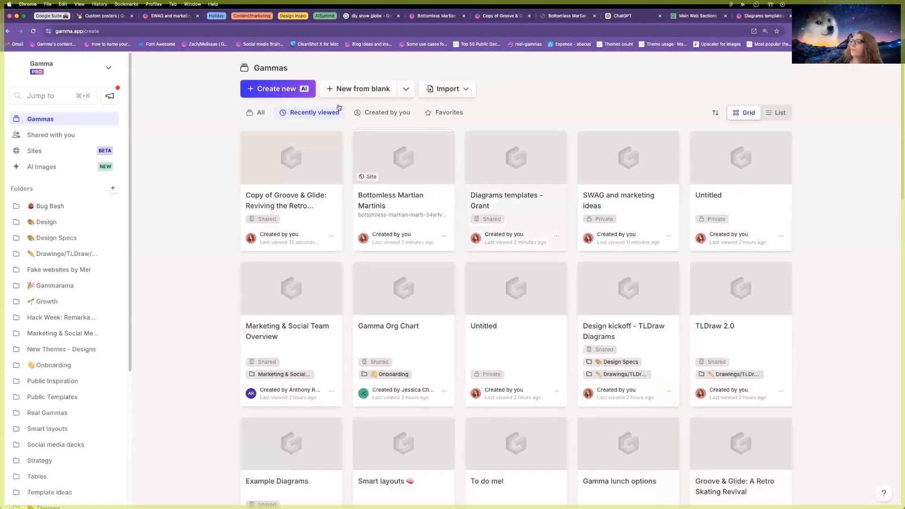
Import the copied Groove & Glide link via Import from URL and continue as a Presentation.
left_click(296, 92)
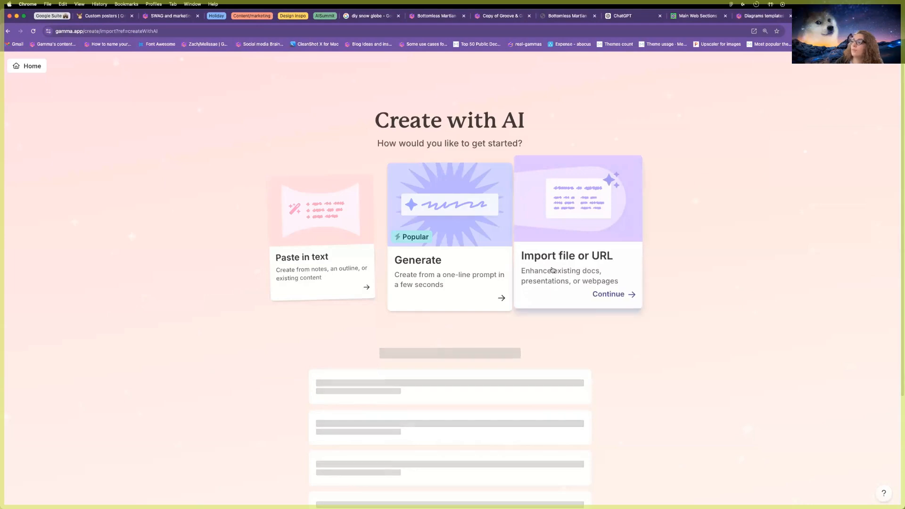
left_click(547, 267)
left_click(568, 258)
left_click(401, 148)
key("super+v")
left_click(565, 179)
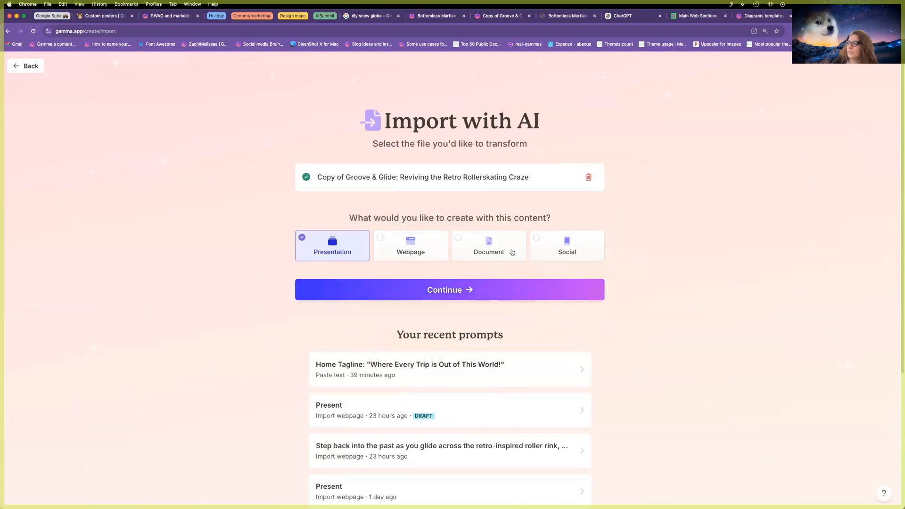
left_click(467, 292)
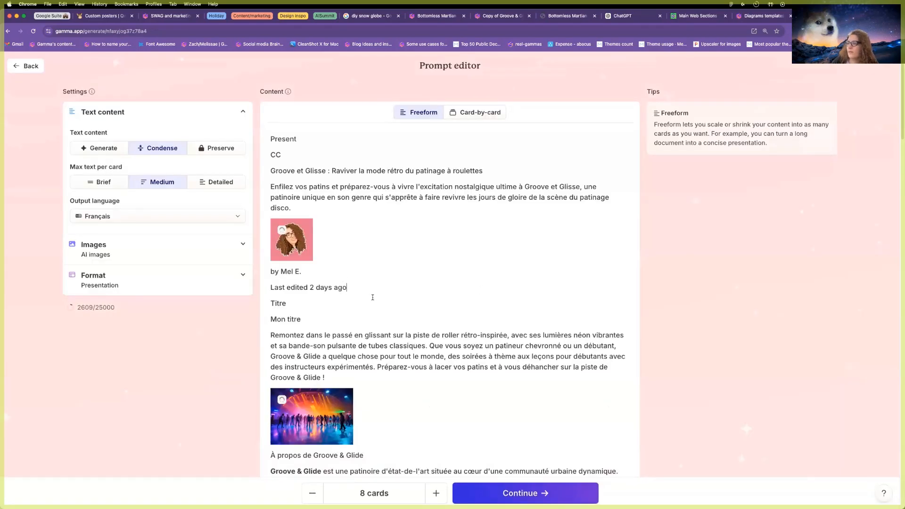
Delete the author byline, last-edited lines and avatar from the imported content.
left_click_drag(373, 297, 276, 221)
key("BackSpace")
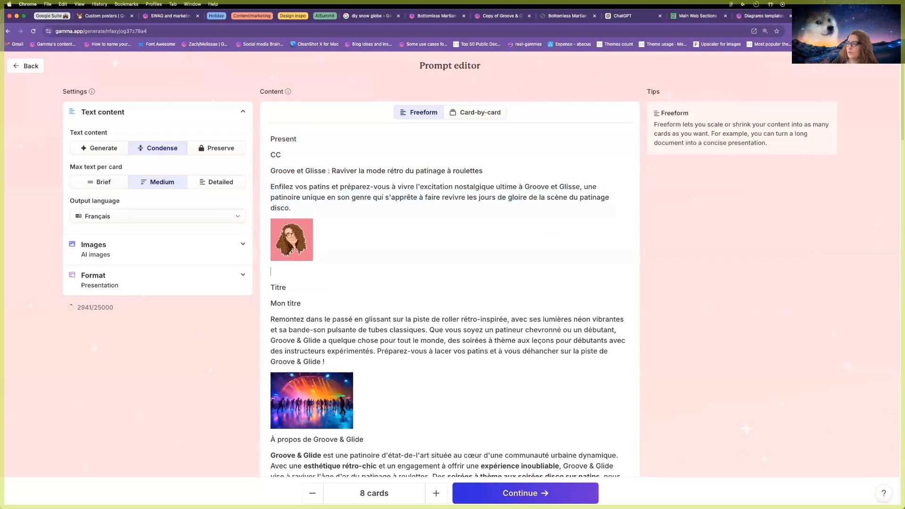
key("BackSpace")
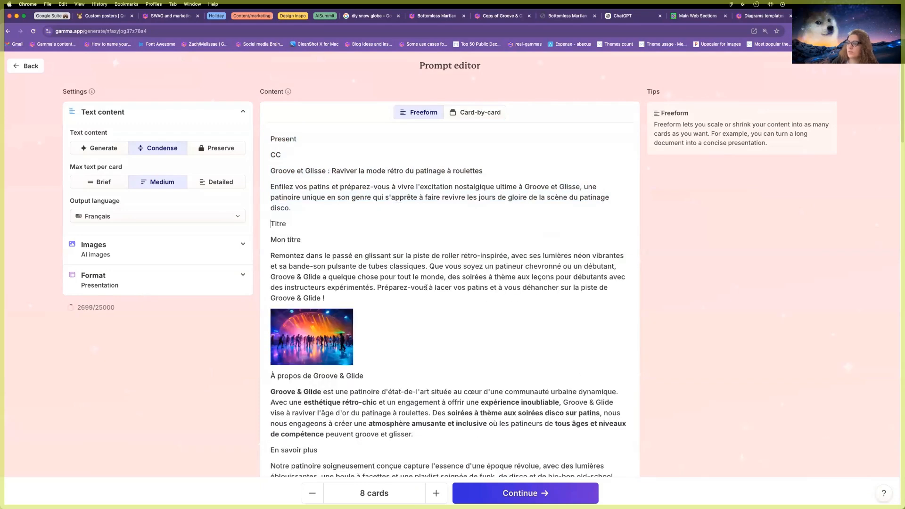
scroll(422, 286, "down", 10)
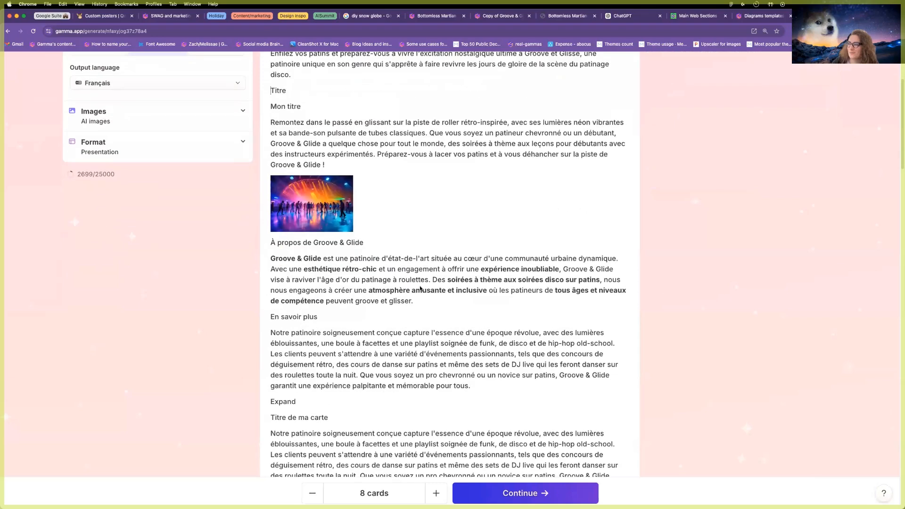
scroll(421, 287, "down", 10)
scroll(429, 282, "up", 20)
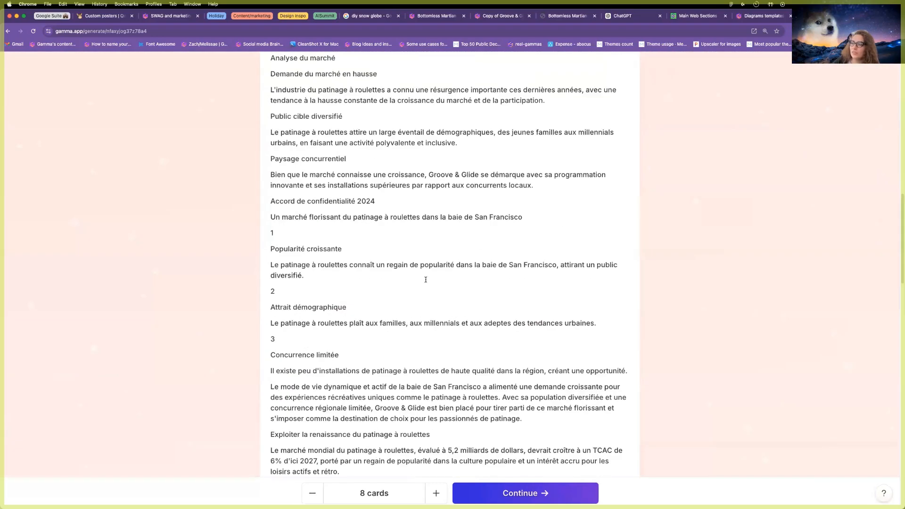
Switch to card-by-card, let Gamma split the cards, and pick the Iris standard theme.
left_click(476, 112)
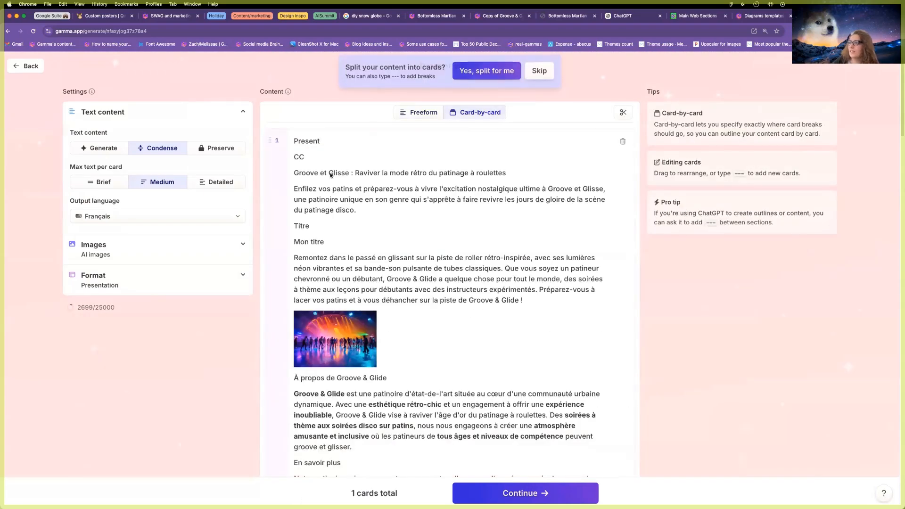
scroll(469, 262, "down", 7)
scroll(469, 263, "up", 7)
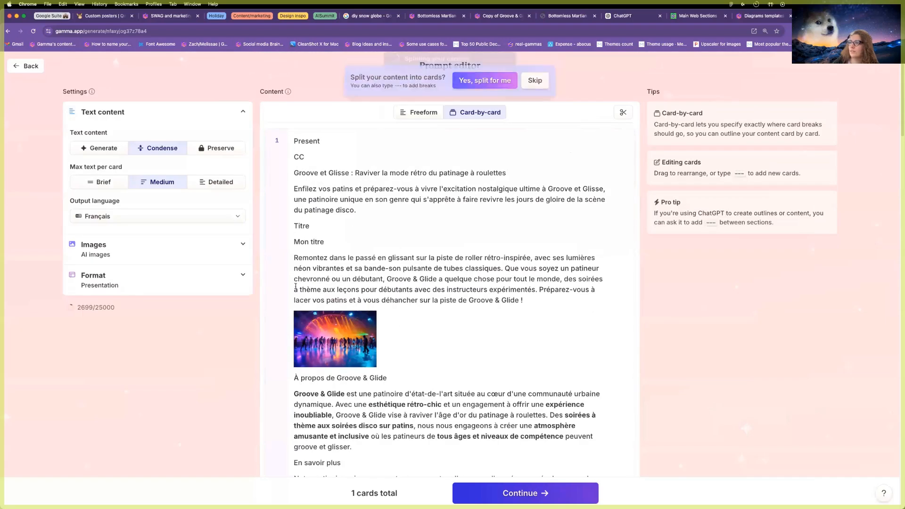
left_click(486, 70)
left_click(498, 490)
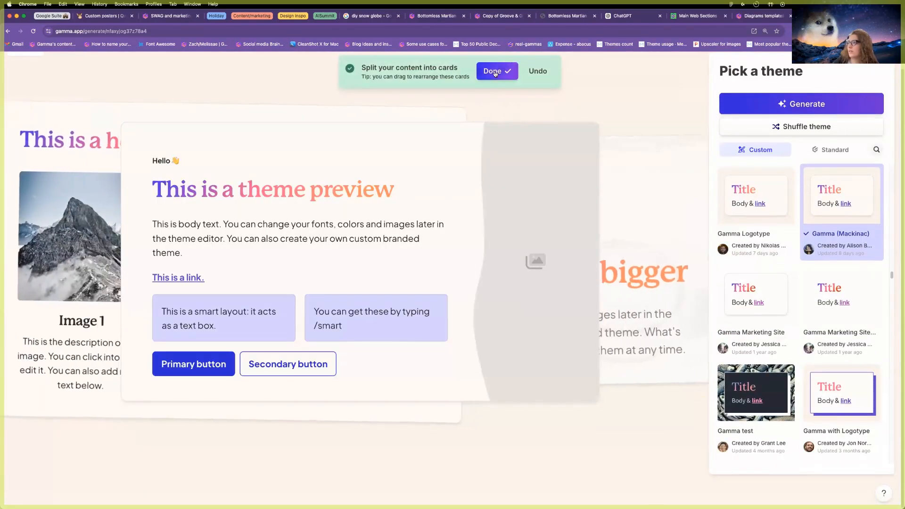
left_click(845, 150)
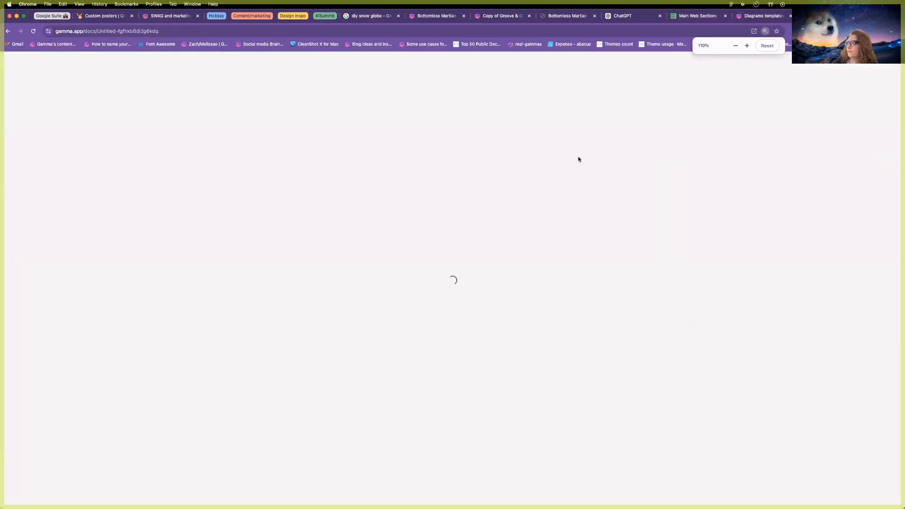
key("super+minus")
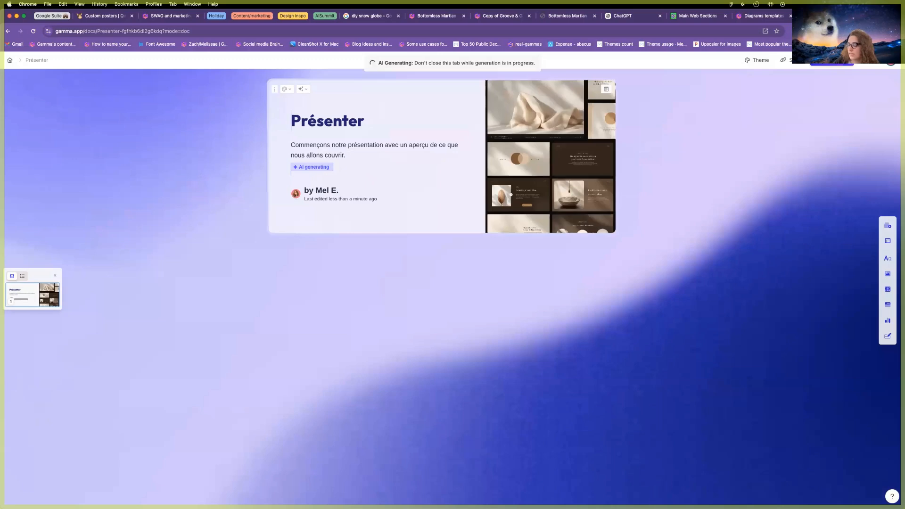
Open gamma.app in a new browser tab.
key("super+t")
type("gamma.app")
key("Return")
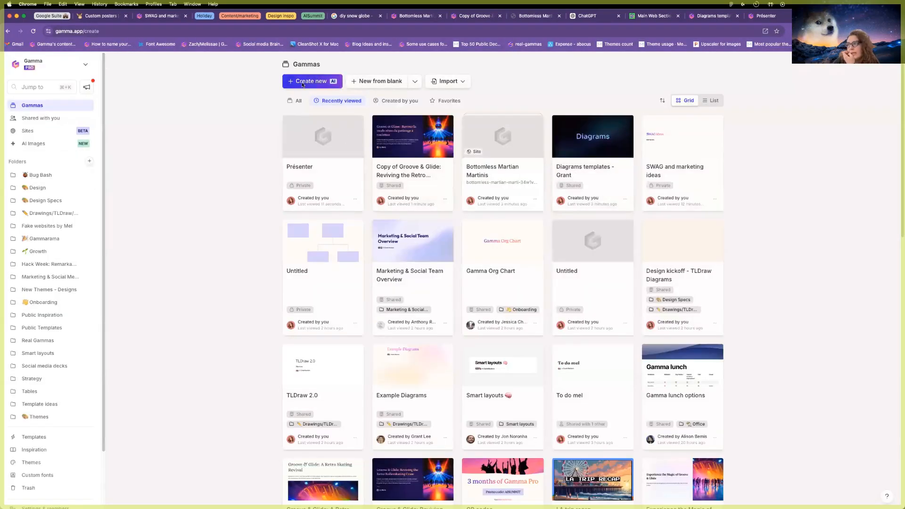
Generate an outline from the example prompt 'Conducting a focus group for a new product'.
left_click(303, 84)
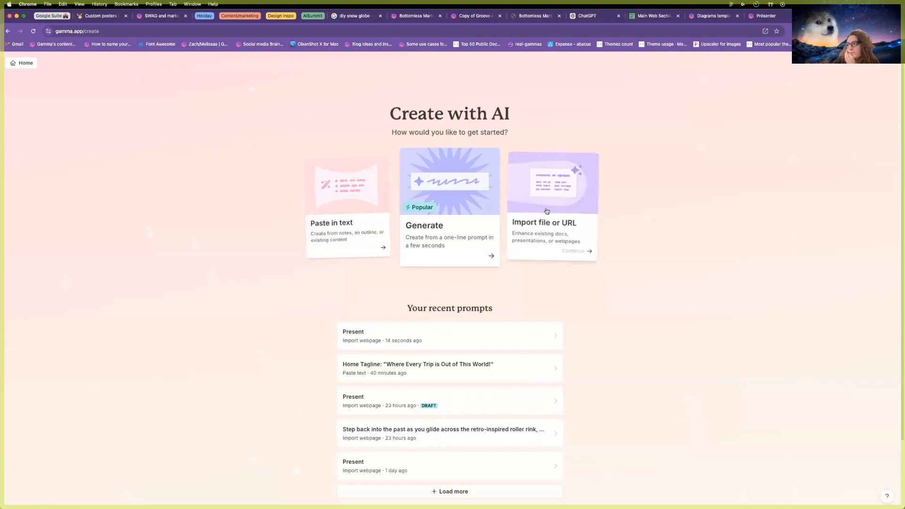
left_click(492, 193)
left_click(364, 263)
left_click(452, 237)
scroll(493, 424, "down", 2)
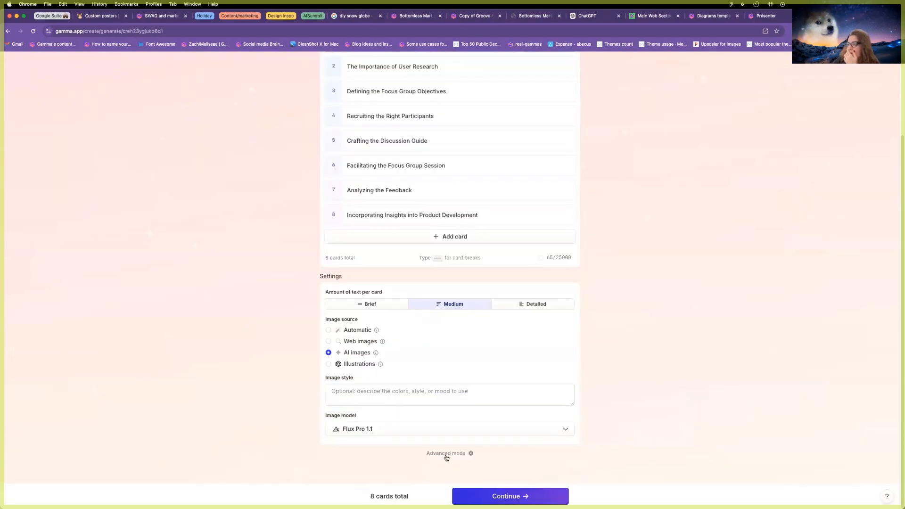
Try the preserve, condense and generate text options, then go back to Create with AI.
left_click(446, 453)
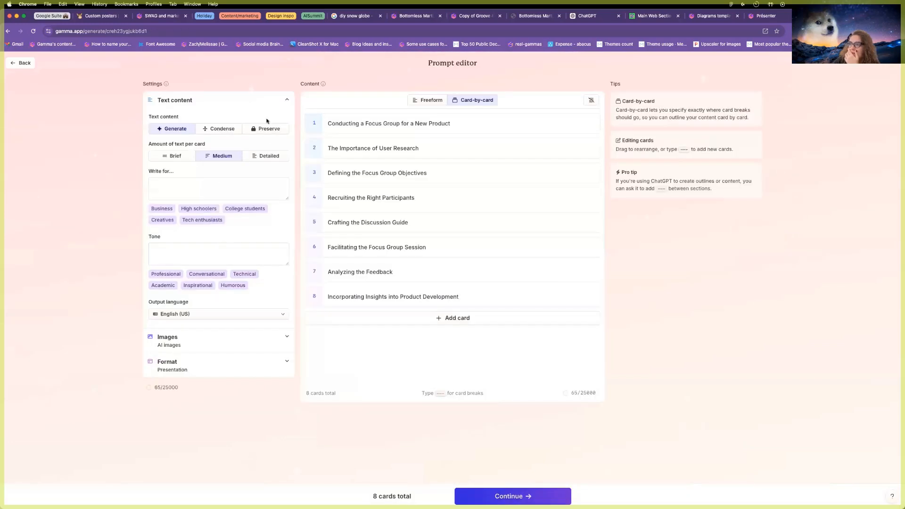
left_click(266, 131)
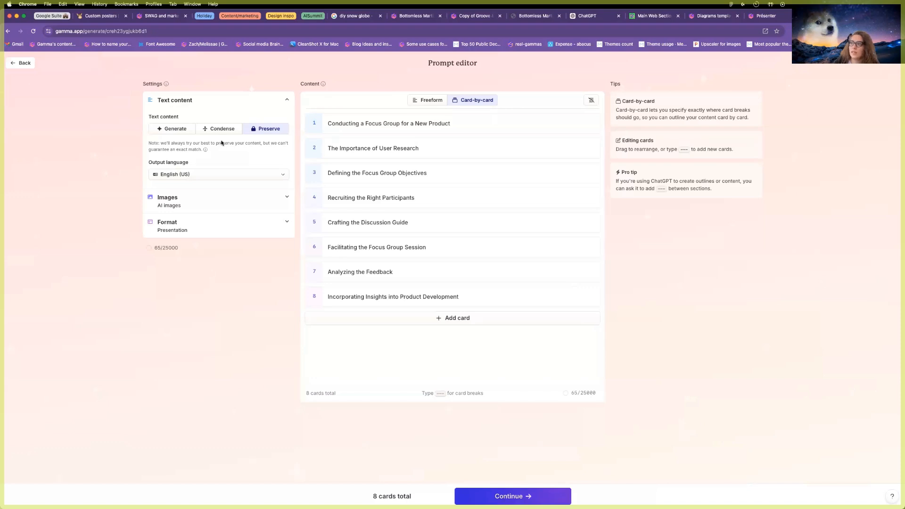
left_click(200, 132)
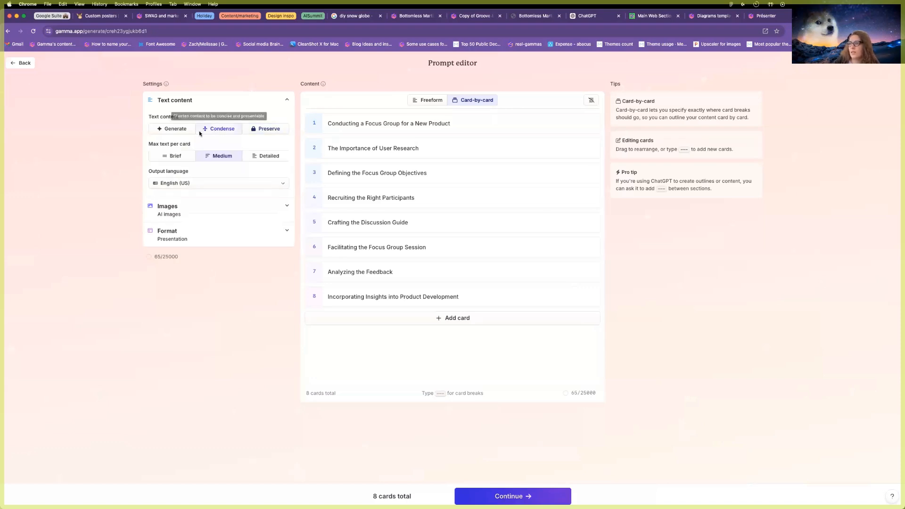
left_click(182, 131)
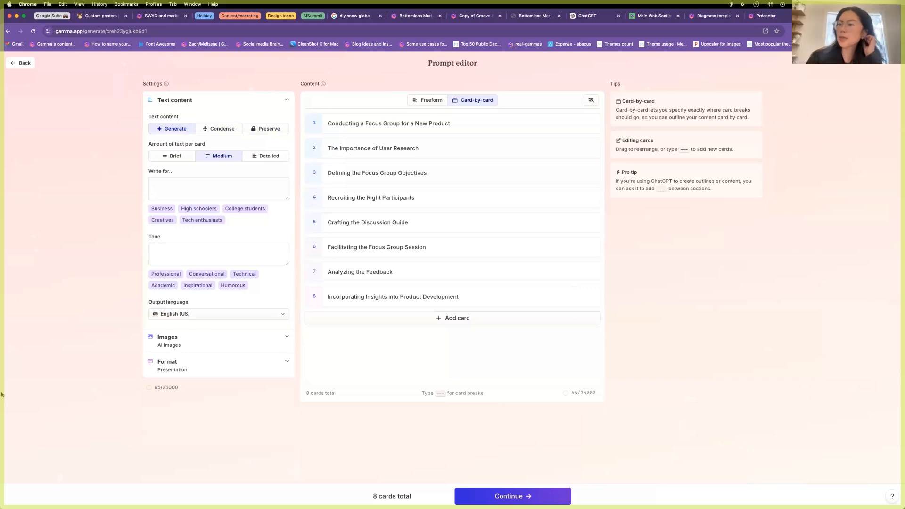
left_click(11, 65)
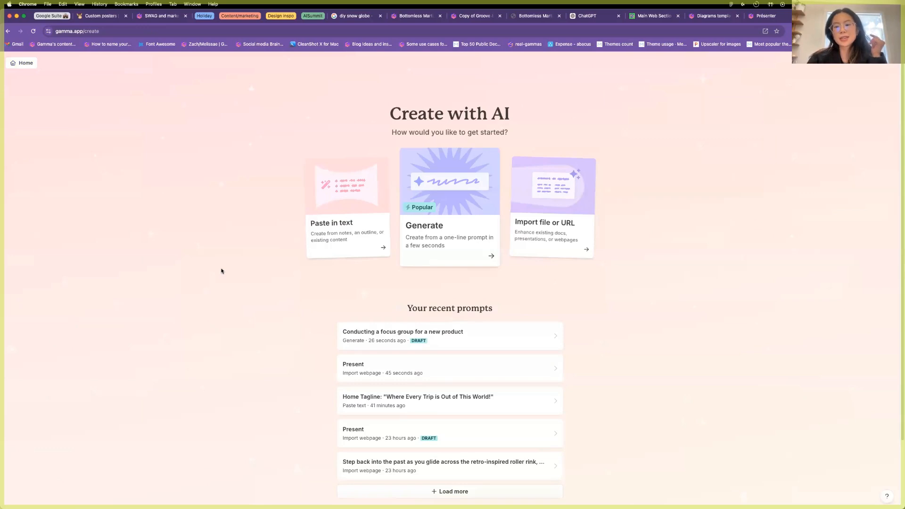
Start an Import file or URL, then switch back to the Groove et Glisse document tab.
key("XF86AudioRaiseVolume")
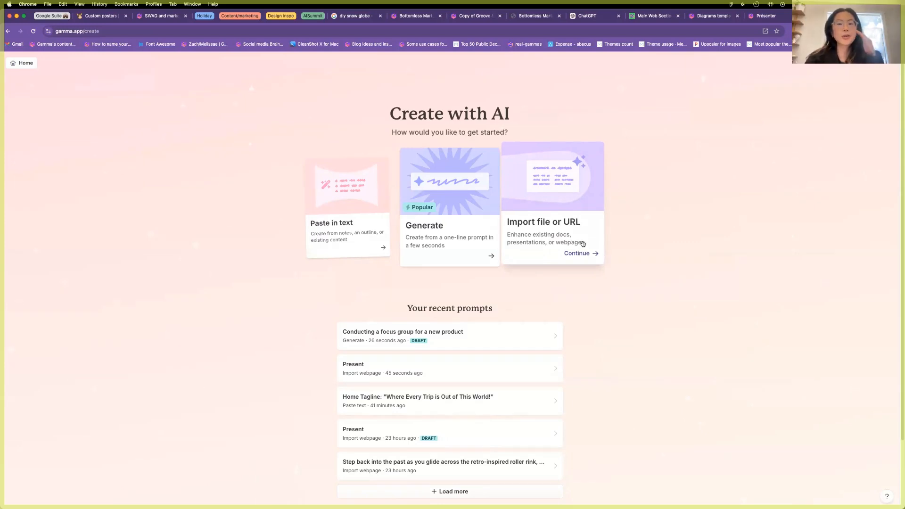
left_click(572, 244)
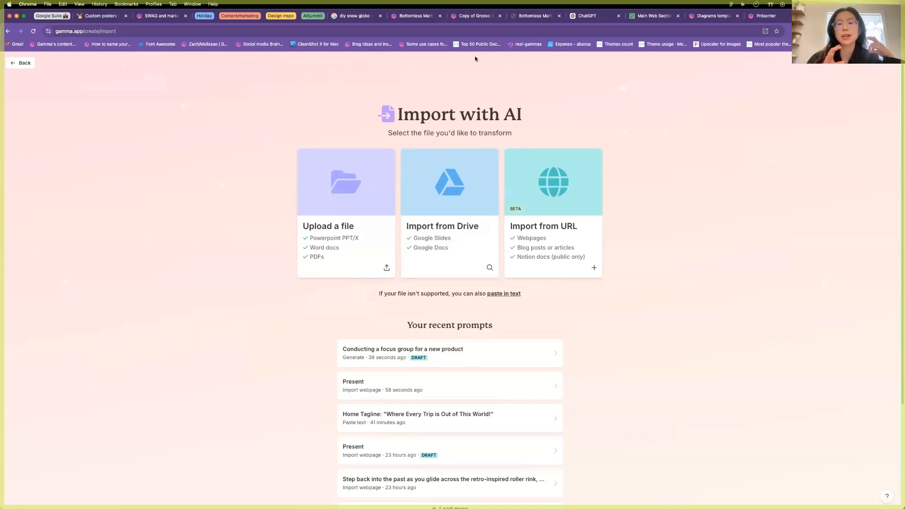
left_click(473, 15)
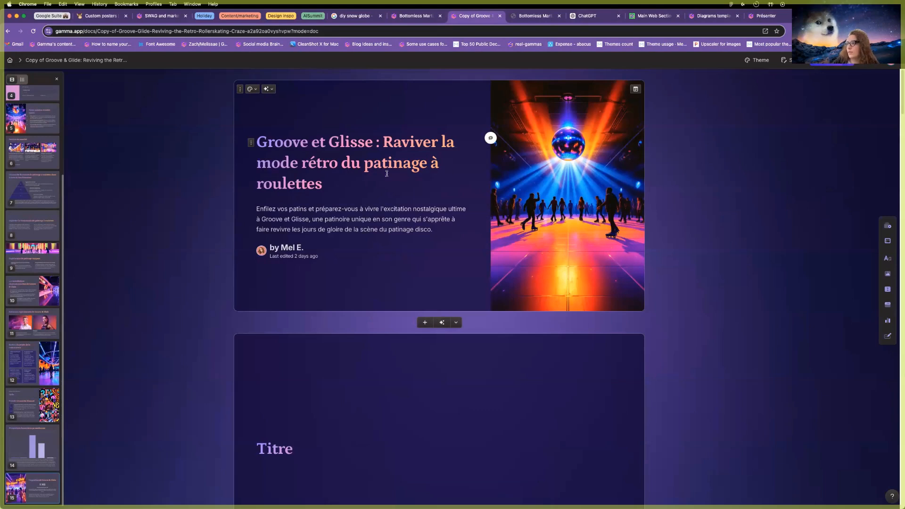
Delete the empty Titre card and duplicate the gamma from its options menu.
left_click(240, 342)
left_click(261, 327)
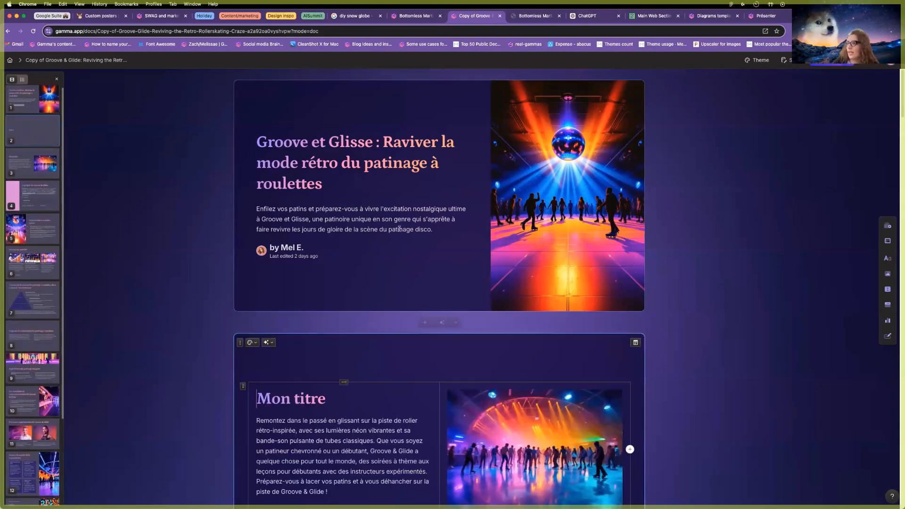
left_click(872, 62)
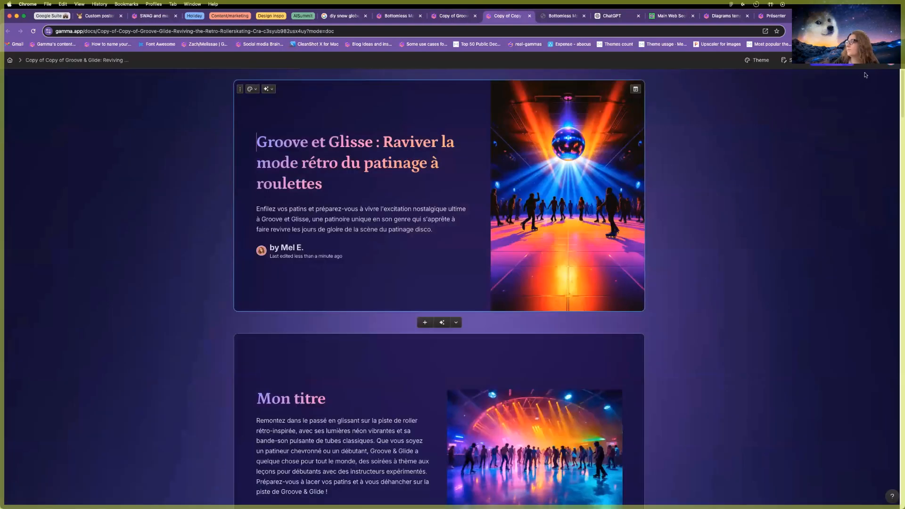
Convert the duplicated gamma into a site and rename its gamma.site subdomain to aisummit.
left_click(876, 60)
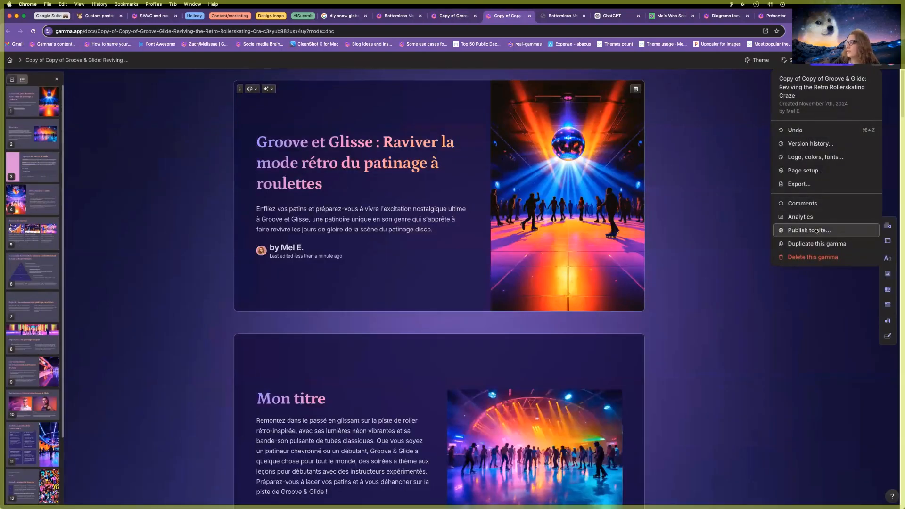
left_click(815, 230)
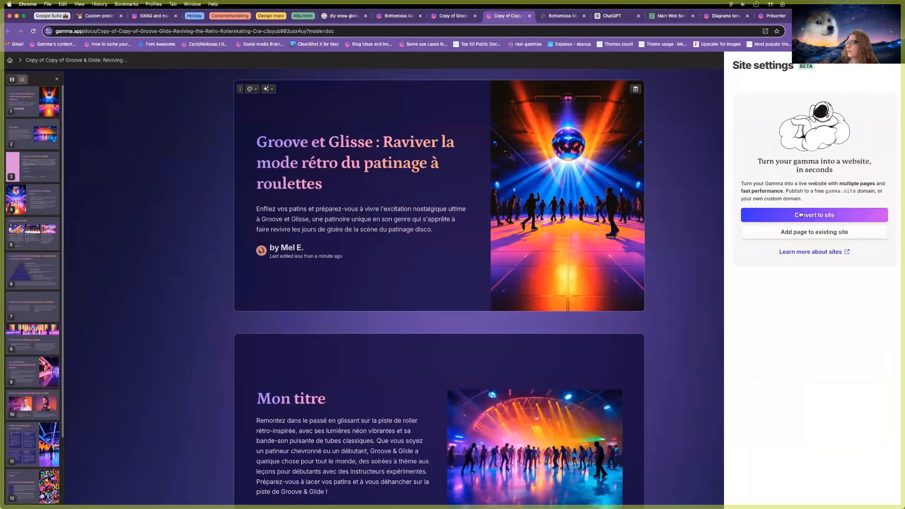
left_click(802, 216)
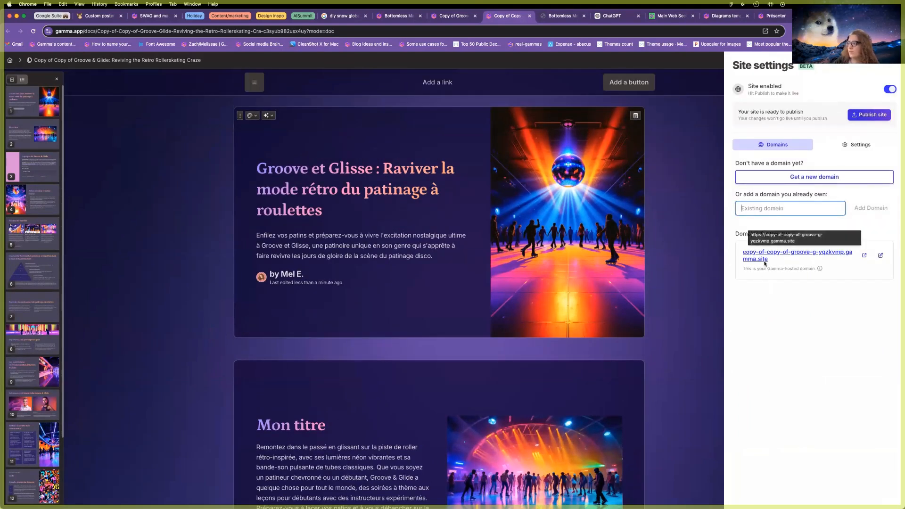
left_click(880, 255)
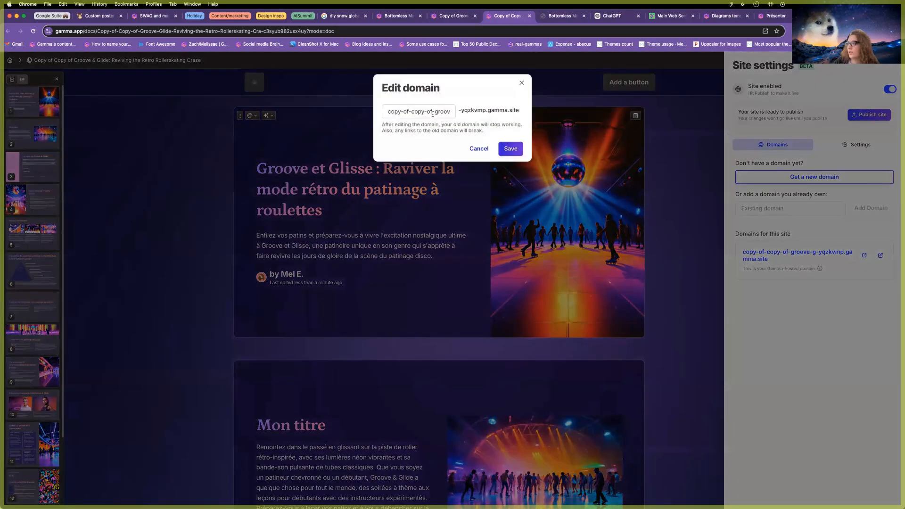
type("test")
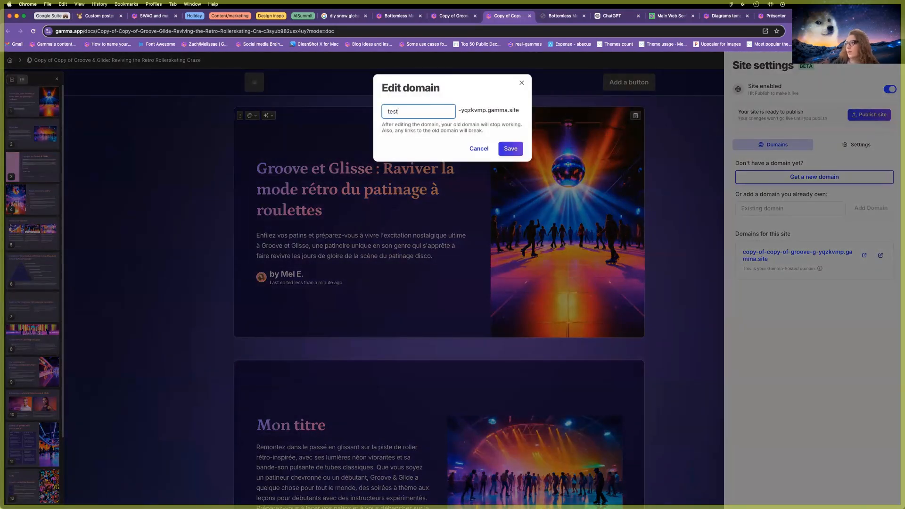
type("aisummit")
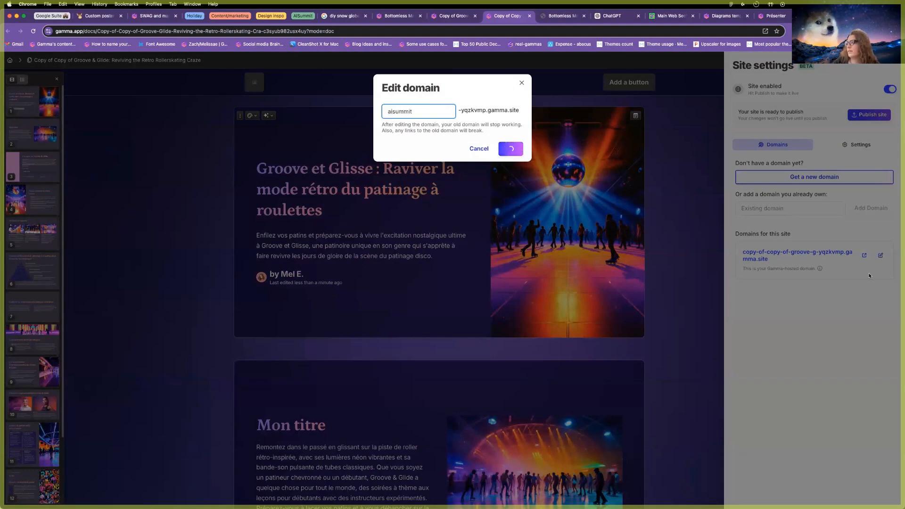
left_click(511, 148)
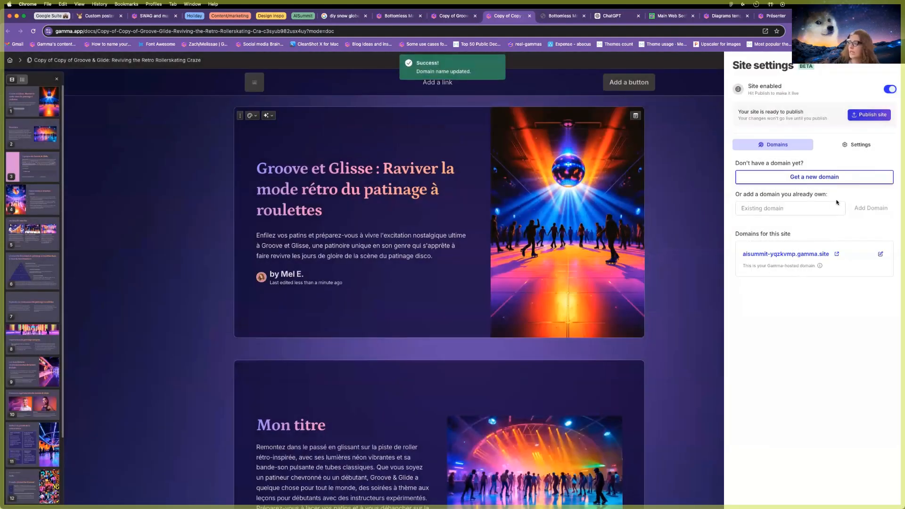
Add a 'mon titre' header link pointing to the Mon titre card.
left_click(472, 266)
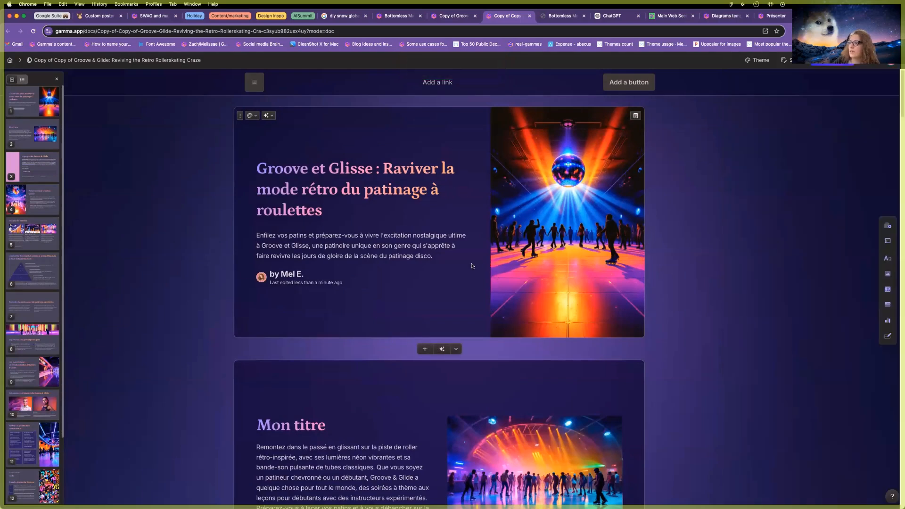
scroll(476, 267, "down", 6)
scroll(478, 267, "down", 15)
scroll(477, 267, "up", 20)
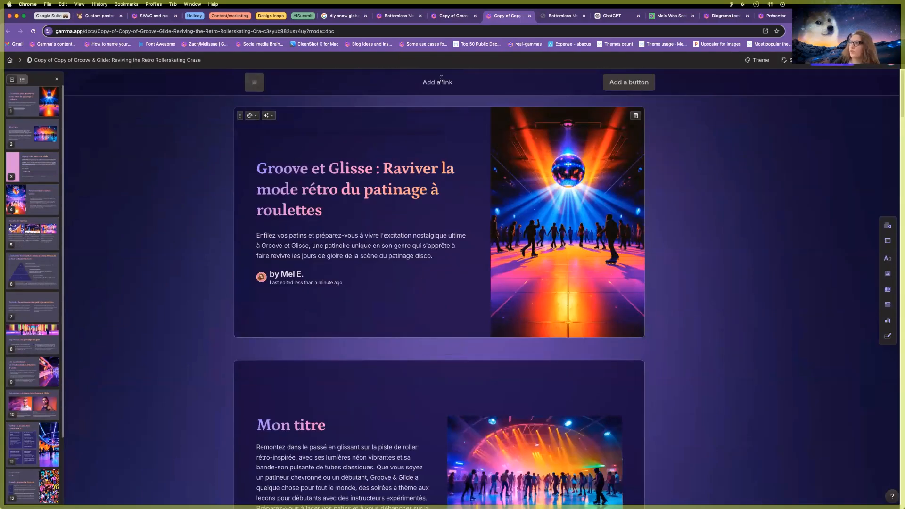
left_click(441, 80)
triple_click(431, 82)
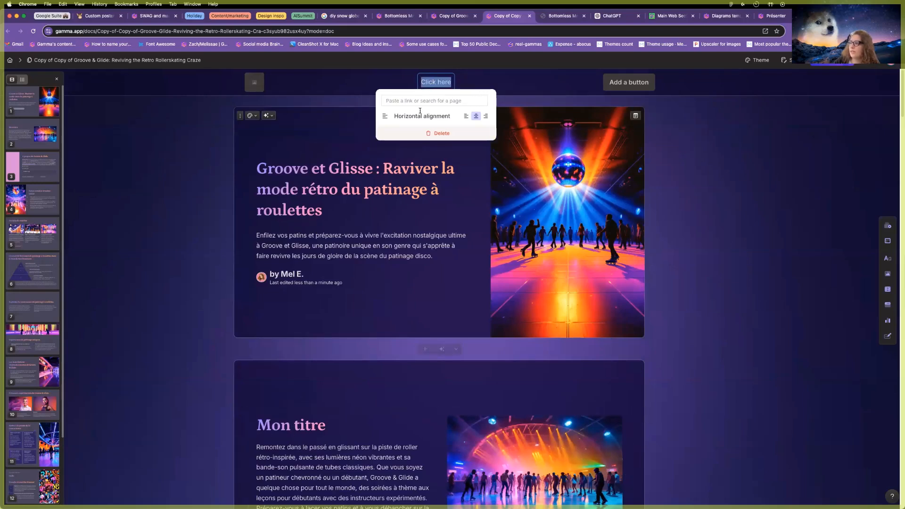
type("mon titre")
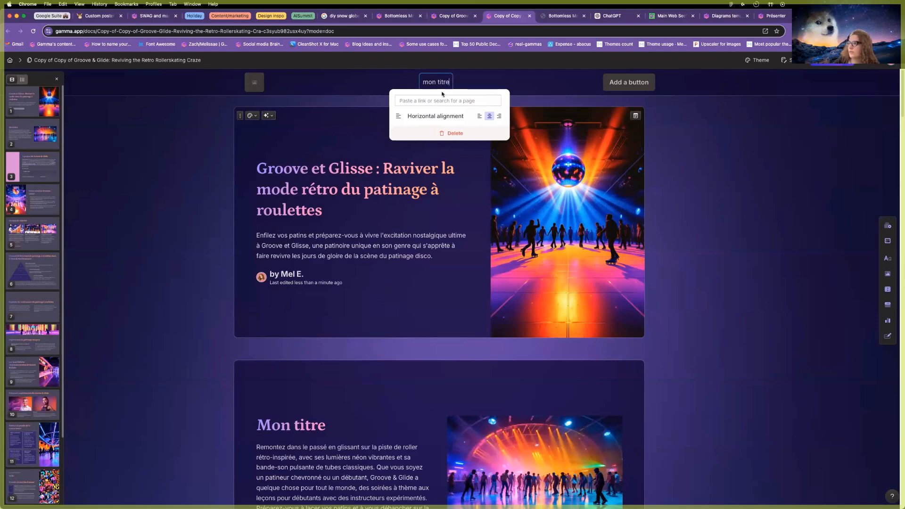
left_click(436, 100)
scroll(437, 198, "down", 2)
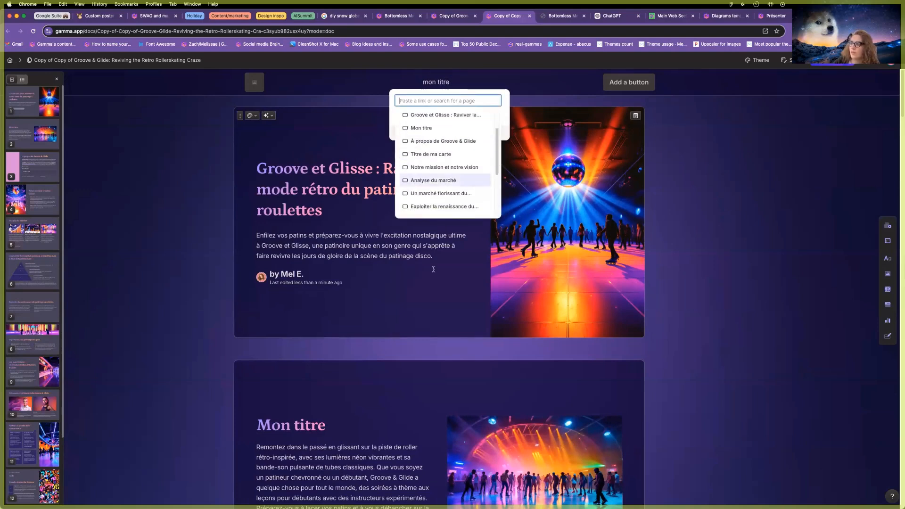
scroll(436, 189, "up", 3)
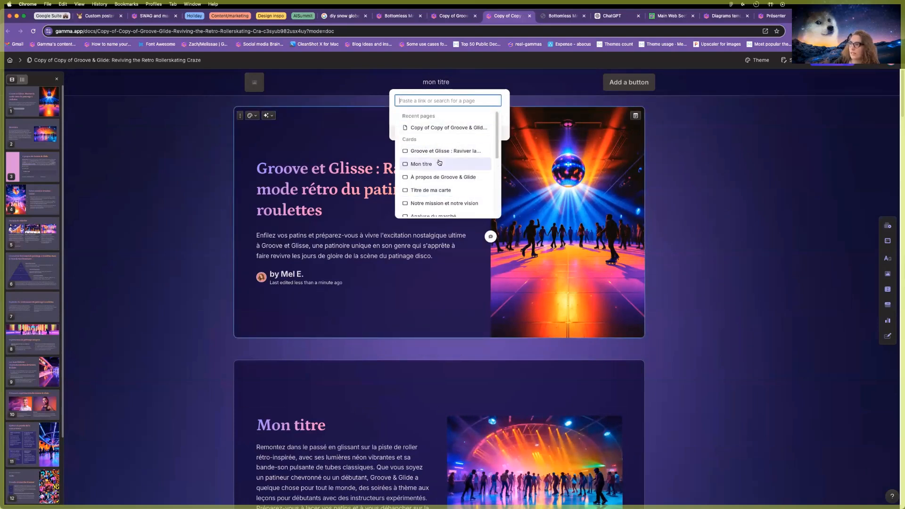
left_click(437, 162)
Test that the mon titre link jumps to Mon titre, then show the Pages list.
left_click(548, 156)
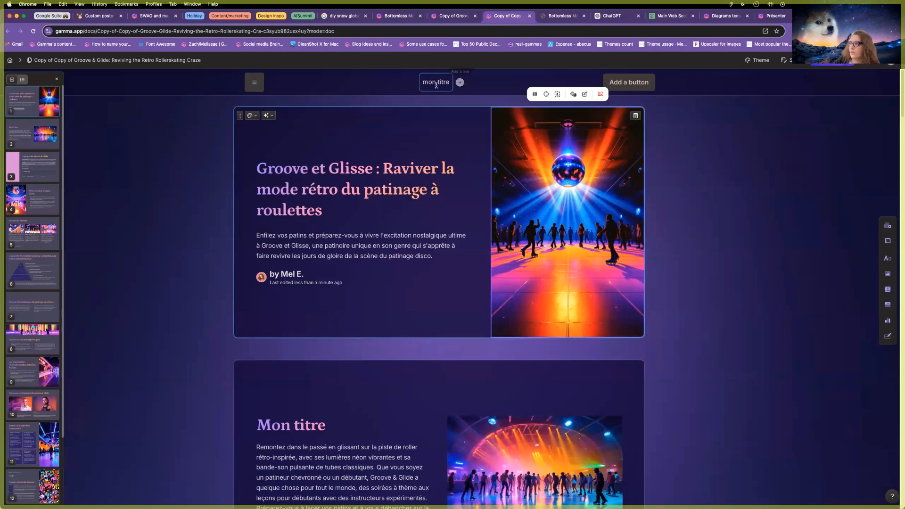
left_click(435, 82)
left_click(485, 98)
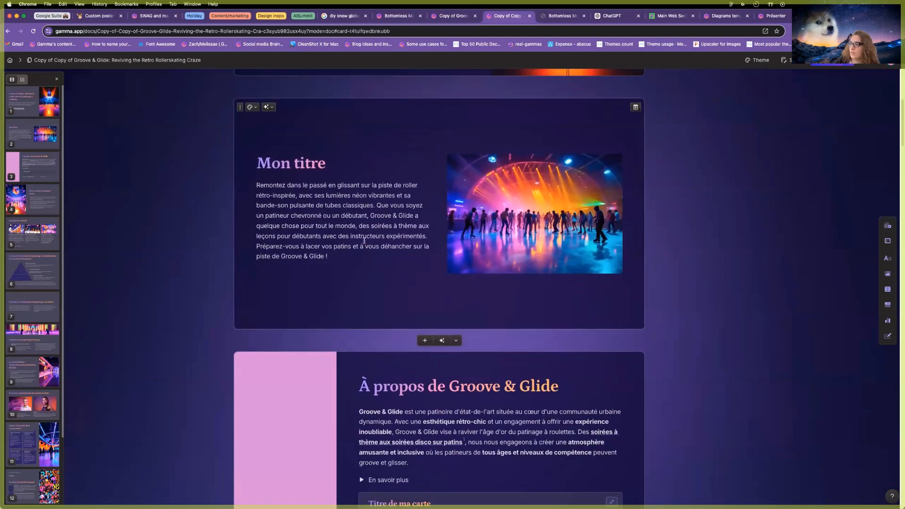
scroll(753, 180, "up", 6)
left_click(173, 99)
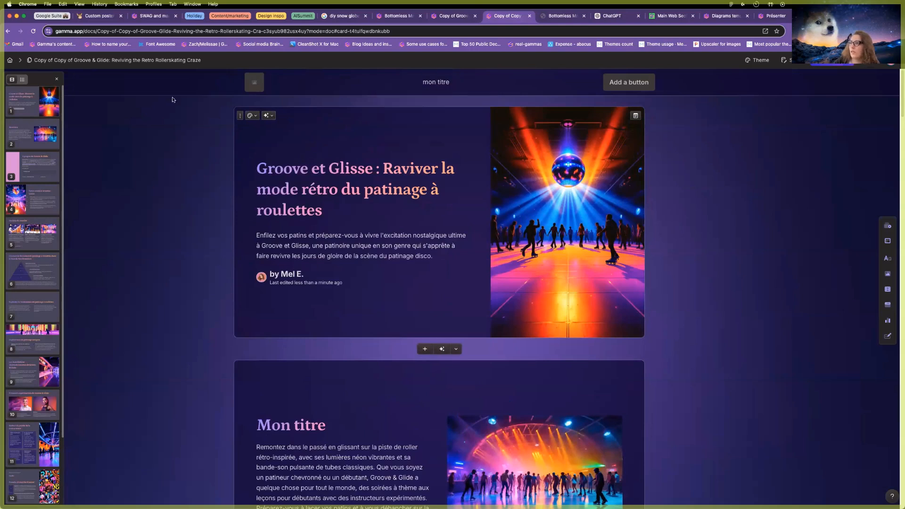
left_click(85, 61)
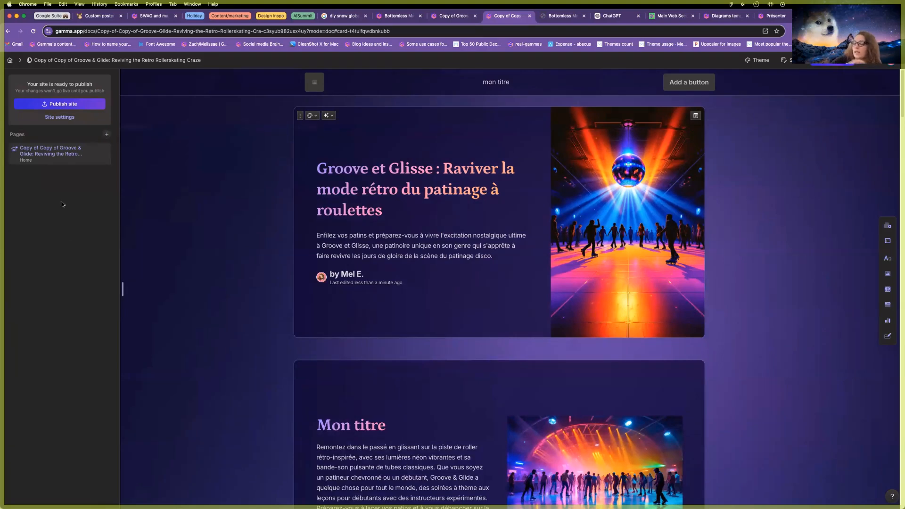
Add a new blank page to the site titled 'Contact us'.
left_click(108, 136)
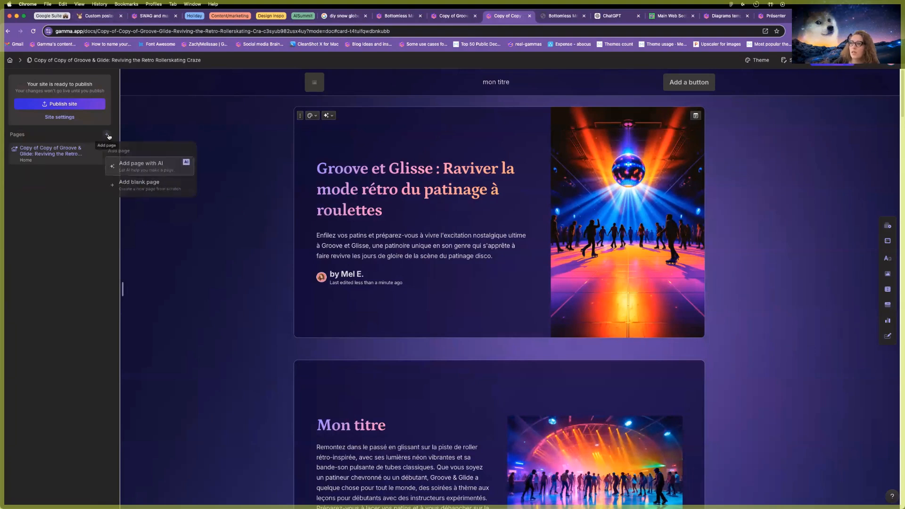
left_click(145, 186)
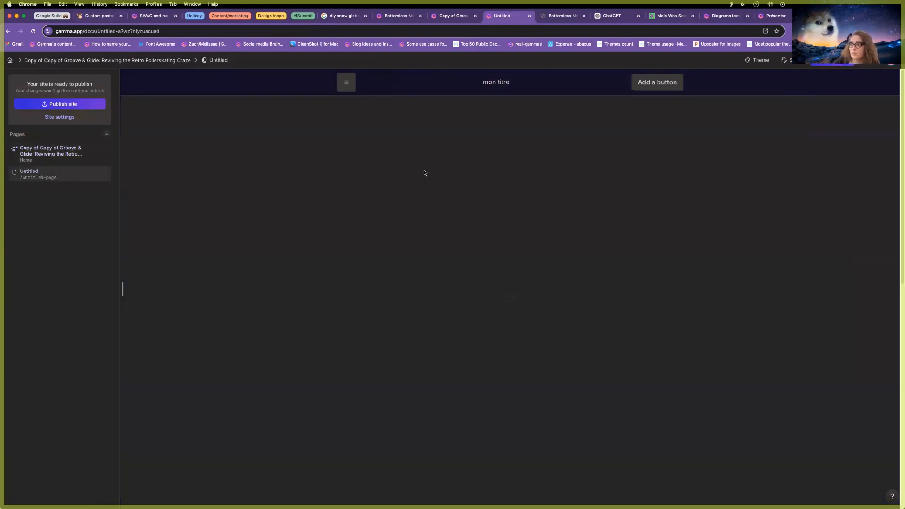
type("Contact us")
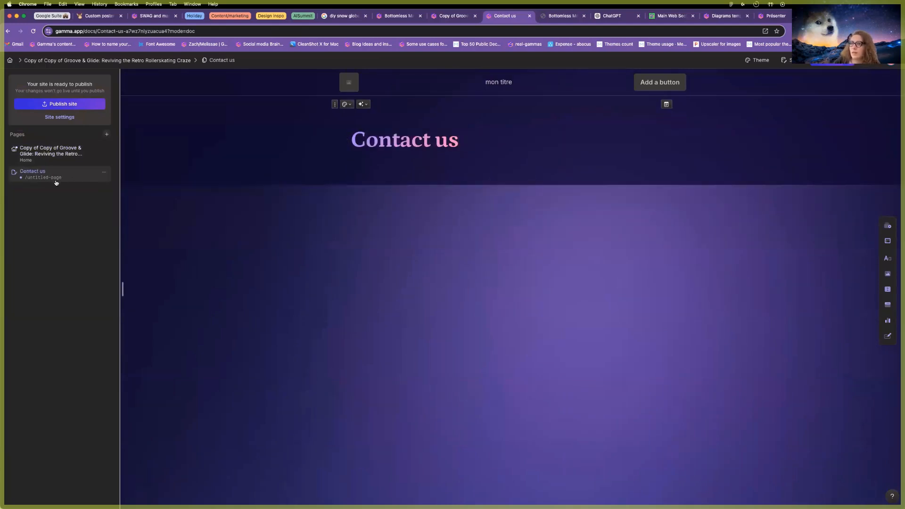
Add a 'contact us' header link to the Contact us page and return to Home.
left_click(535, 82)
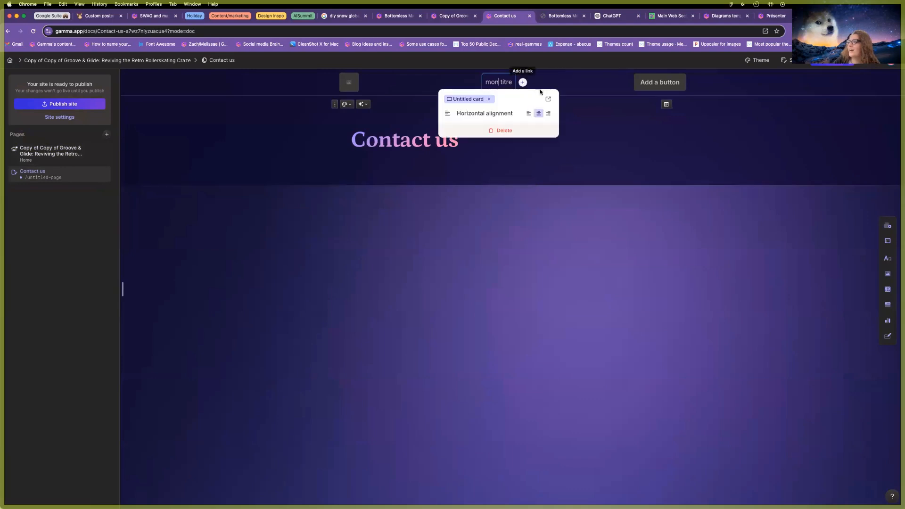
left_click(523, 83)
type("contact us")
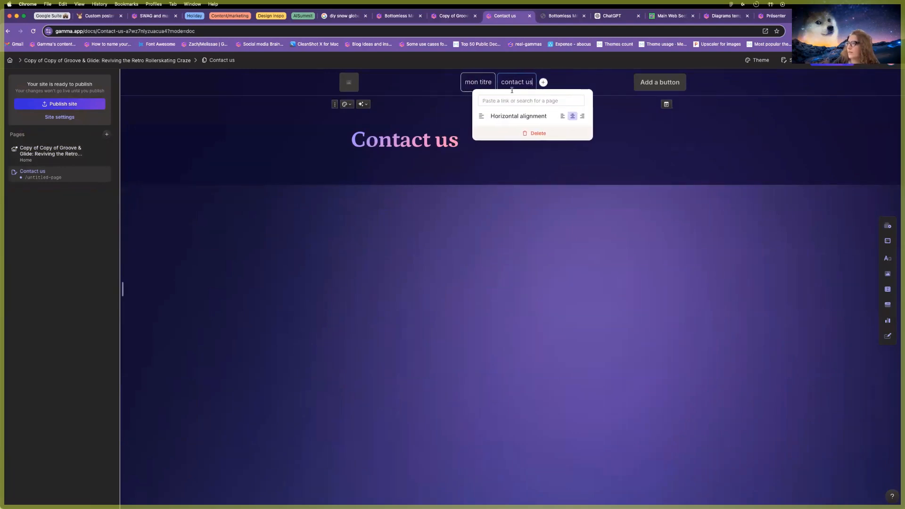
left_click(515, 100)
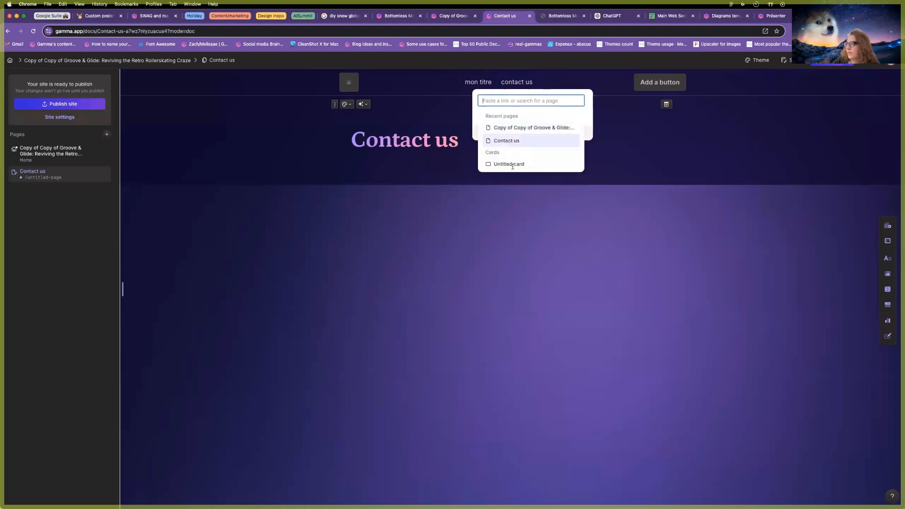
left_click(510, 141)
left_click(27, 153)
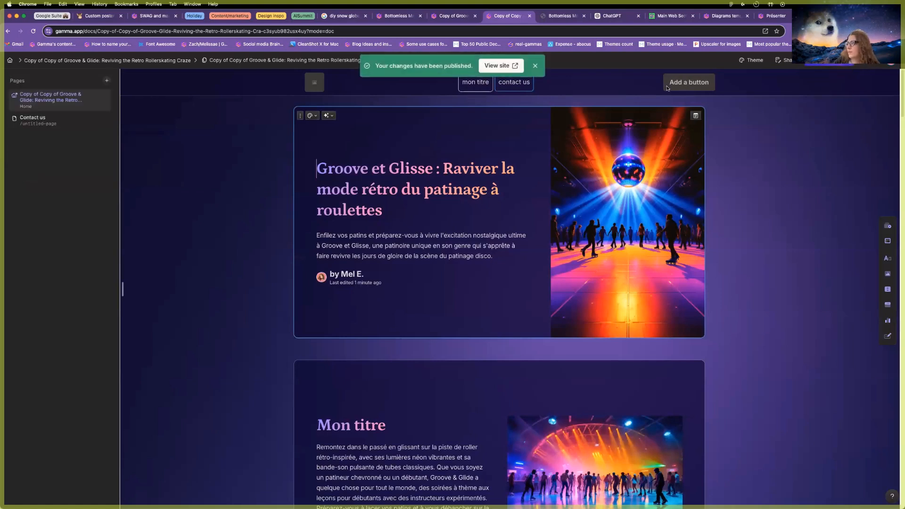
On the live site, check that the contact us link reaches the Contact us page, then return to the editor.
left_click(500, 63)
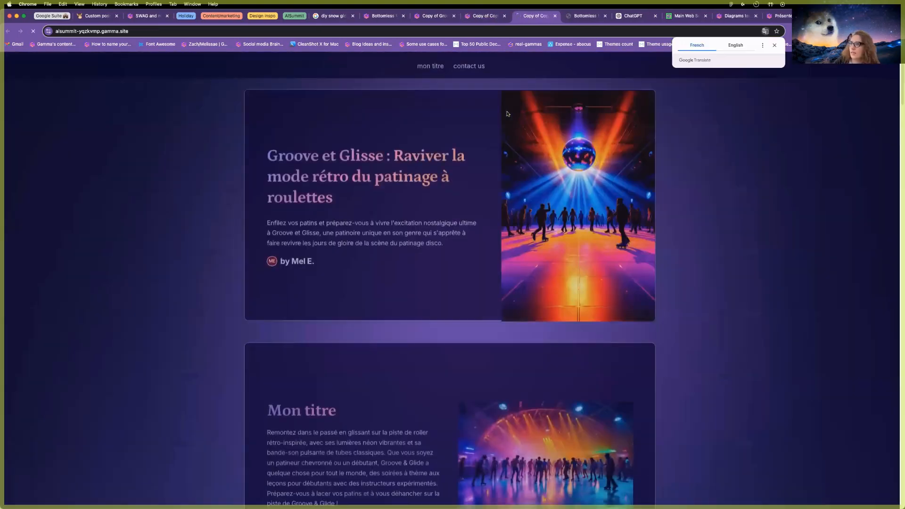
scroll(412, 107, "down", 3)
scroll(412, 108, "up", 3)
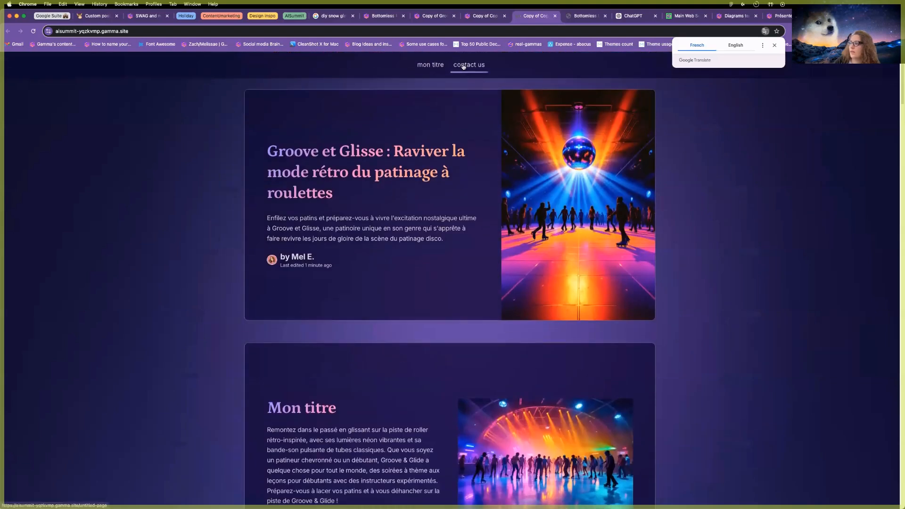
left_click(469, 65)
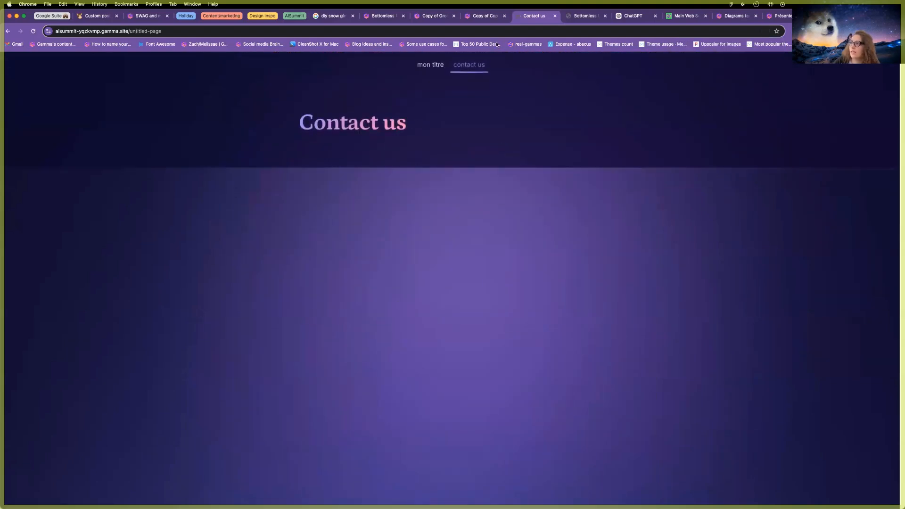
left_click(481, 16)
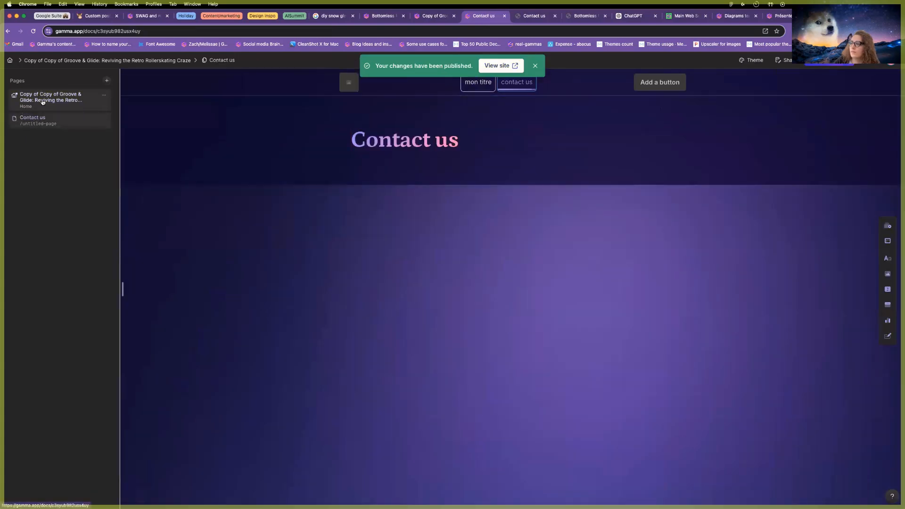
left_click(41, 102)
Set the gamma's page style to Webpage in Page setup.
scroll(484, 279, "down", 14)
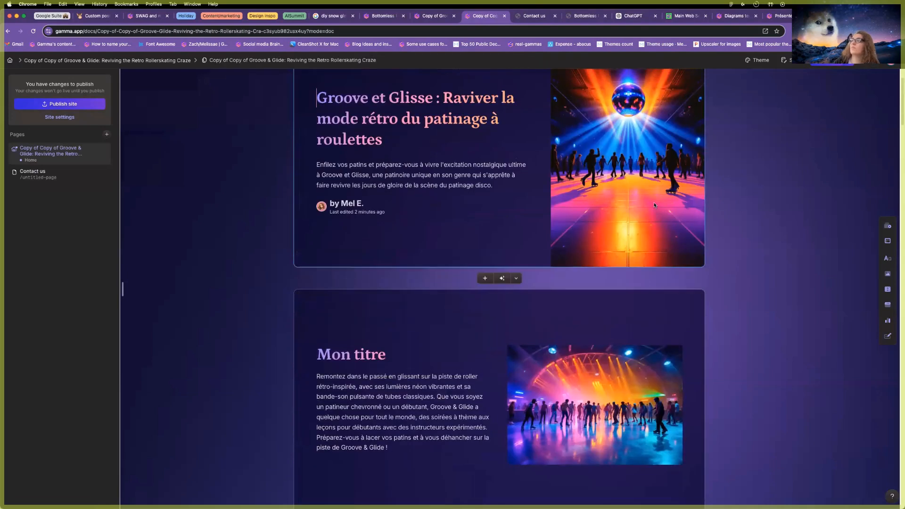
scroll(857, 134, "up", 2)
left_click(881, 64)
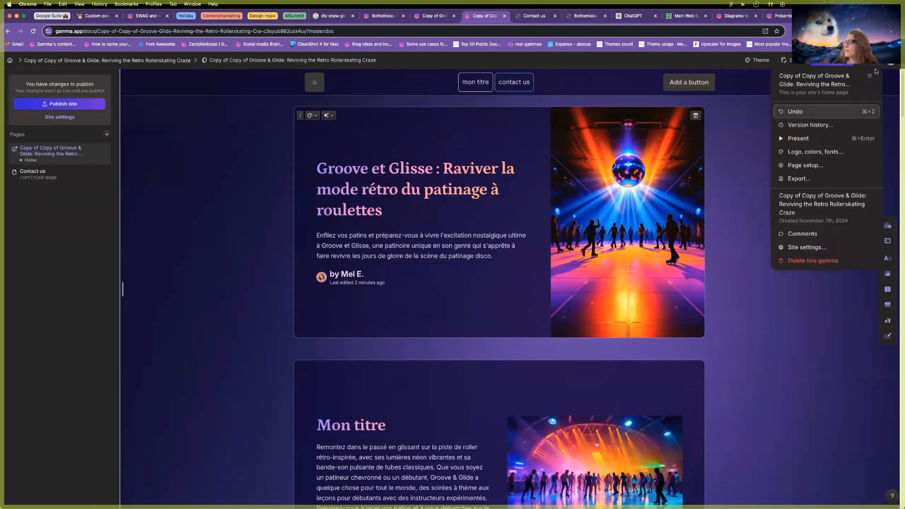
left_click(805, 166)
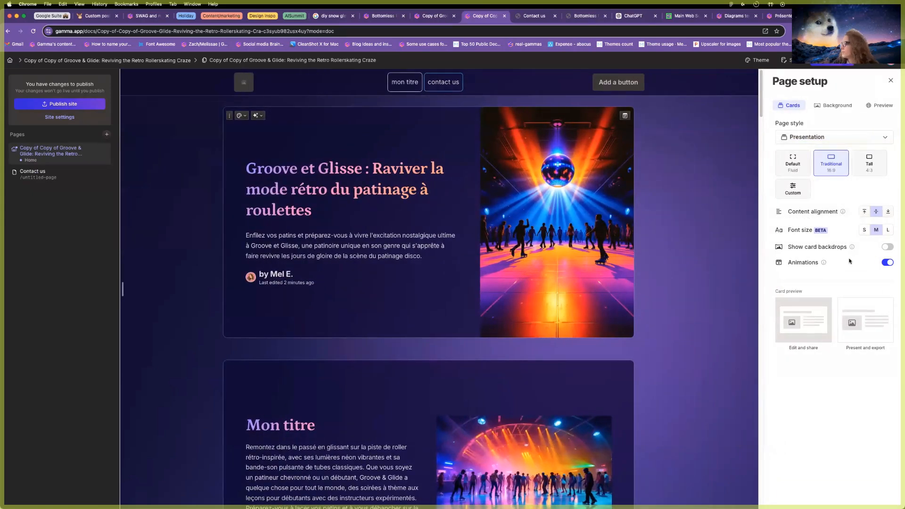
left_click(843, 137)
left_click(818, 211)
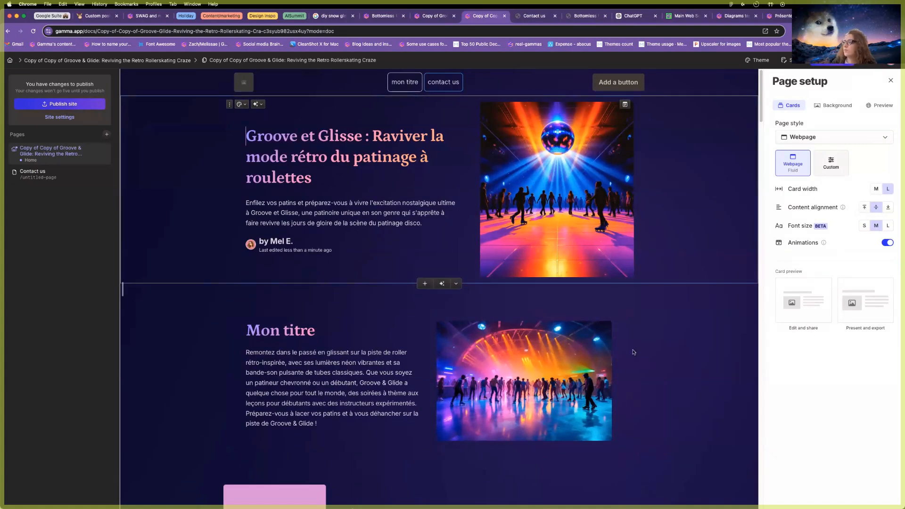
left_click(891, 80)
Turn off Full-bleed card for the Groove et Glisse cover card.
scroll(791, 280, "down", 10)
scroll(788, 279, "up", 15)
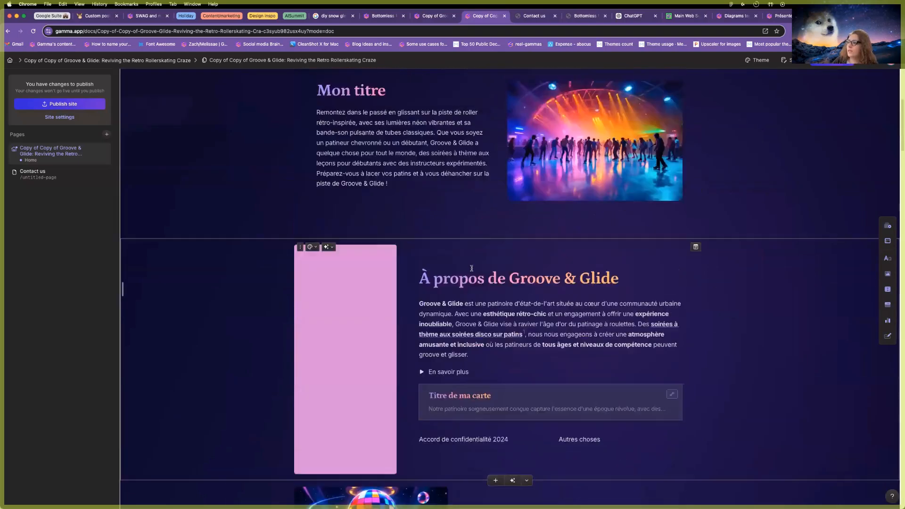
left_click(315, 106)
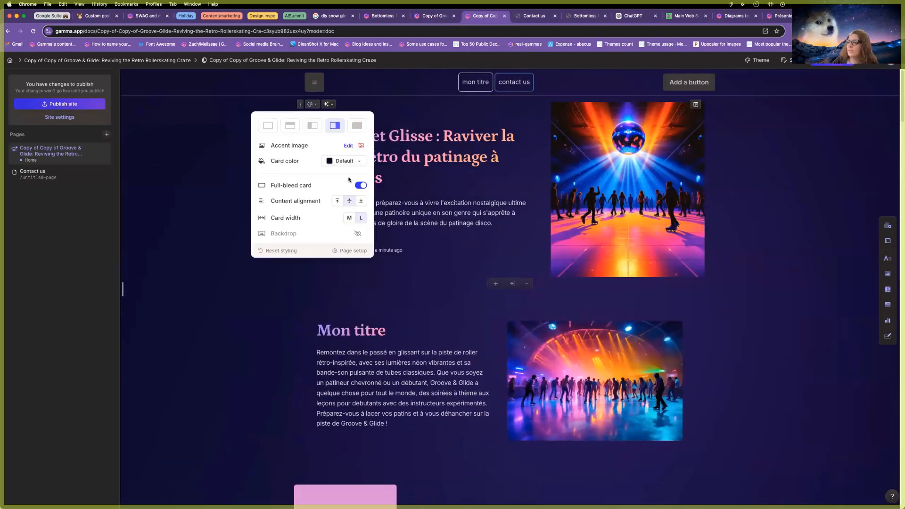
left_click(362, 186)
left_click(765, 222)
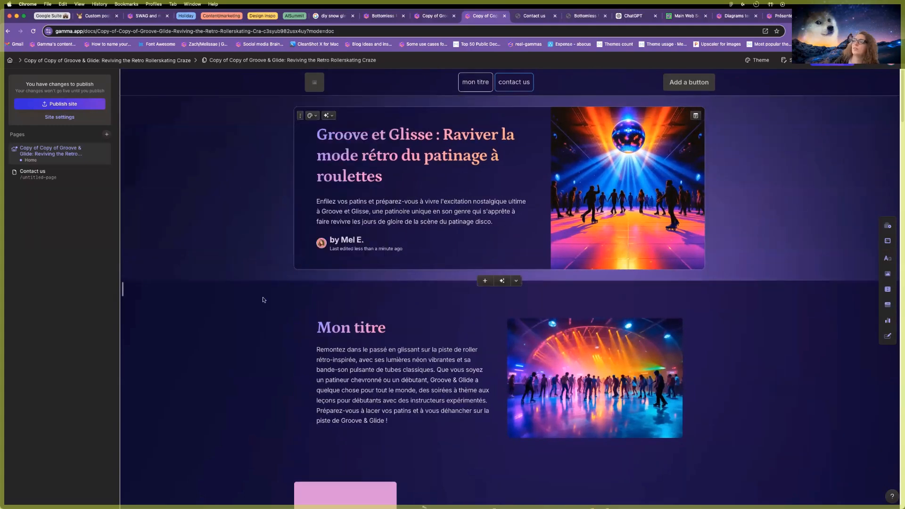
scroll(309, 223, "down", 10)
Insert a card above Patineurs expérimentés with heading 'Sign up now' and a 'sign up' button.
scroll(324, 274, "down", 20)
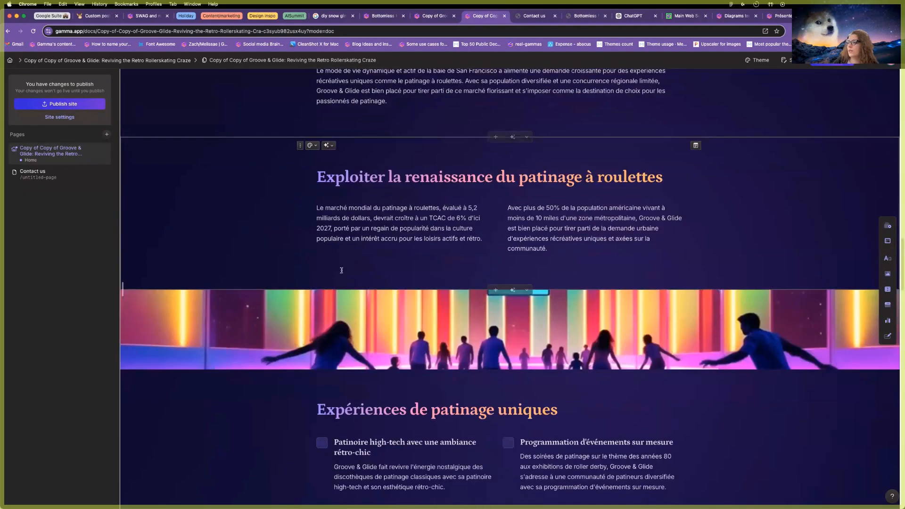
scroll(361, 272, "down", 20)
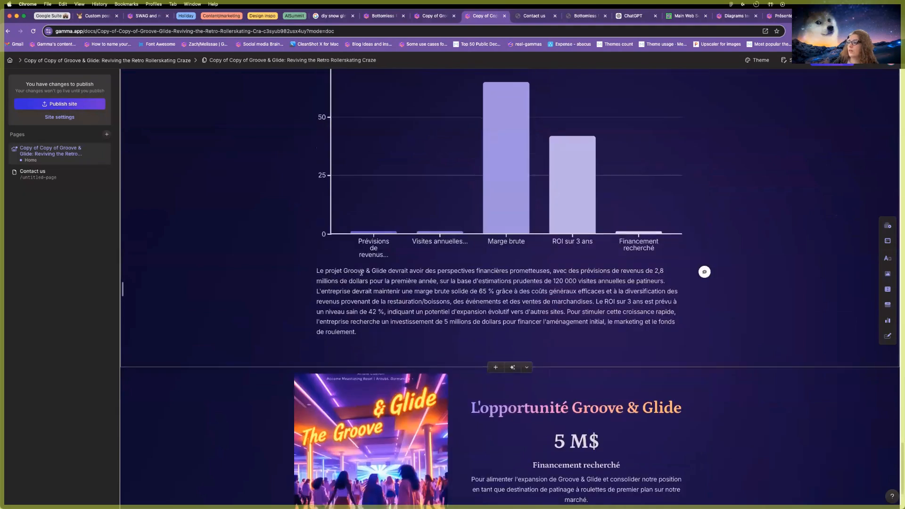
scroll(499, 153, "up", 20)
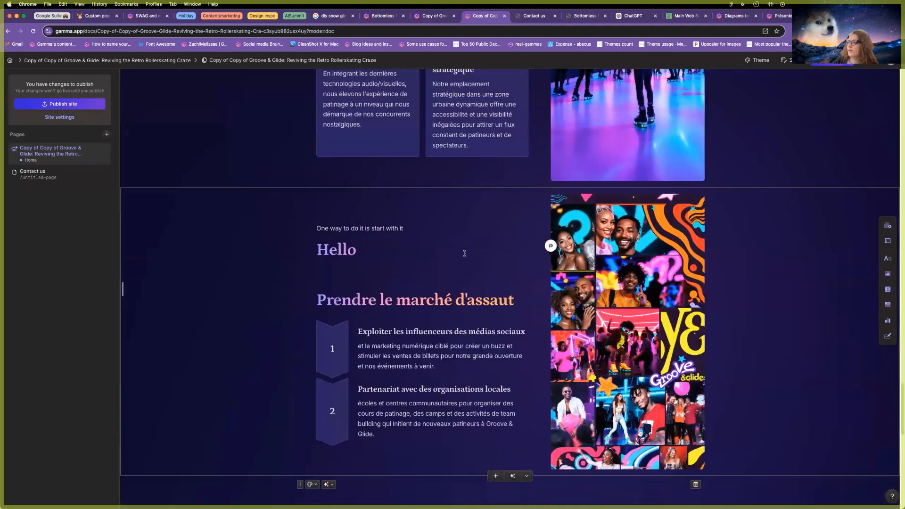
left_click(496, 150)
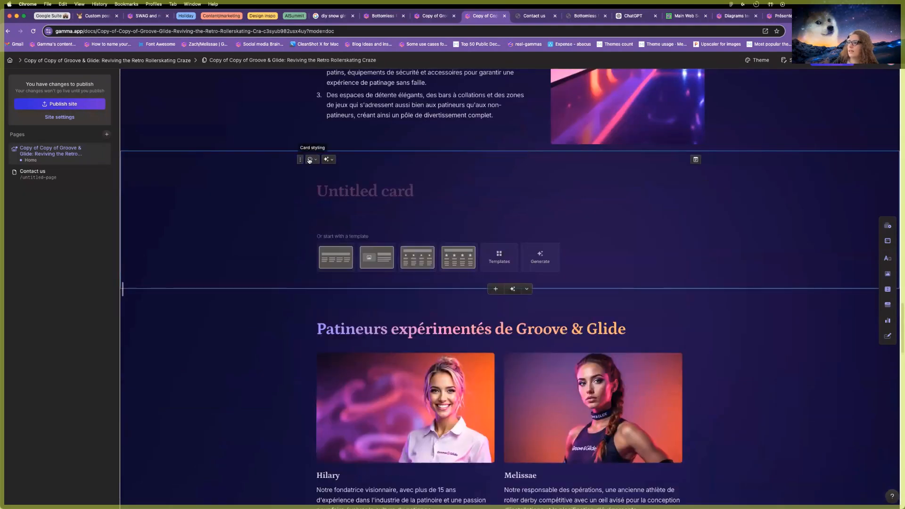
left_click(311, 159)
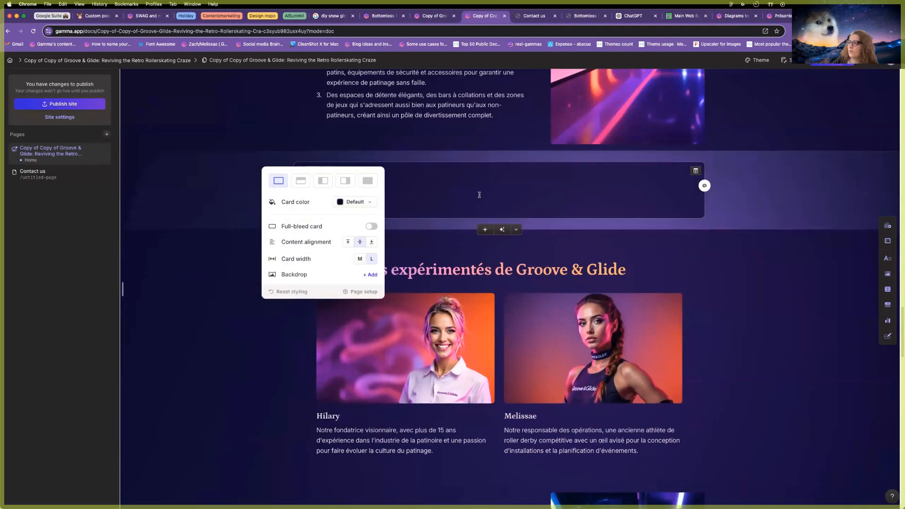
left_click(330, 190)
type("Sign up now")
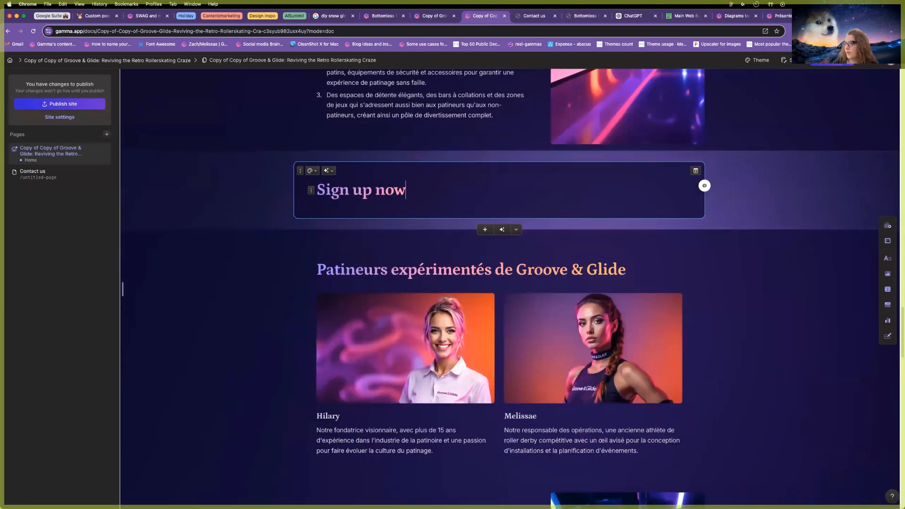
key("Return")
type("/button")
key("Return")
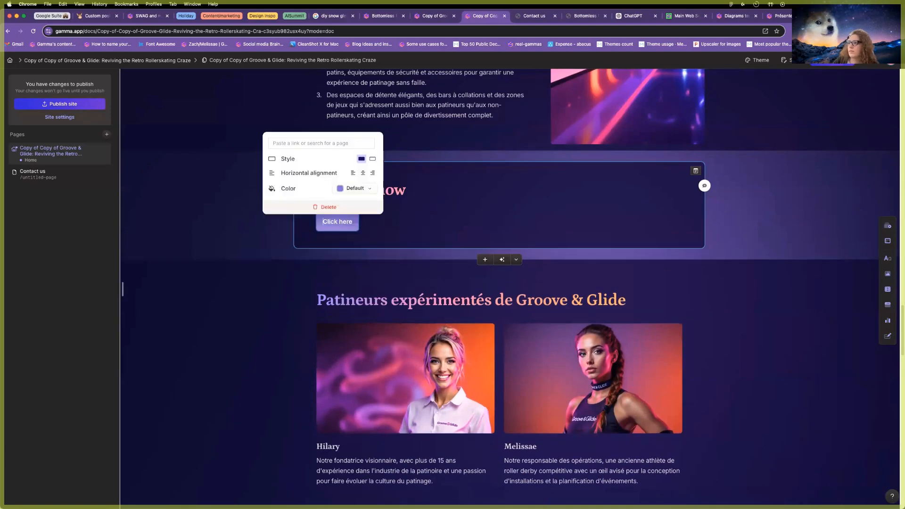
left_click(338, 222)
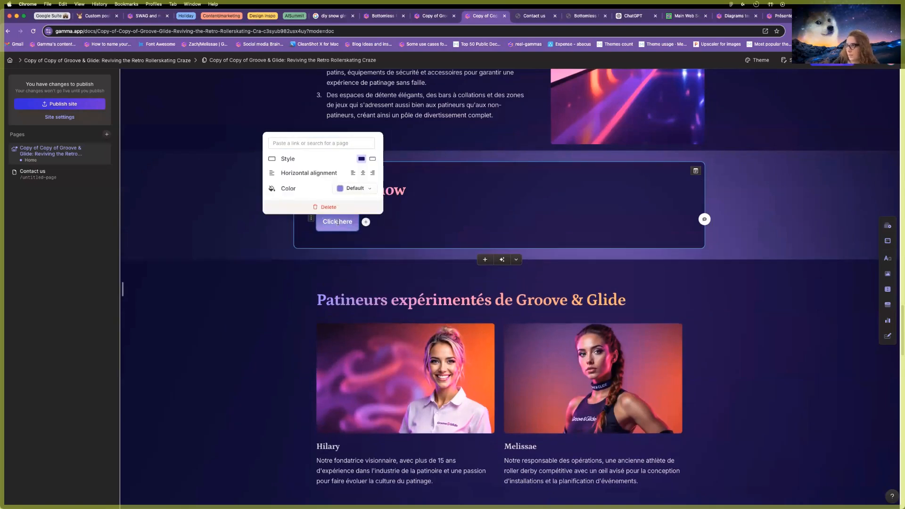
key("super+a")
type("sign up")
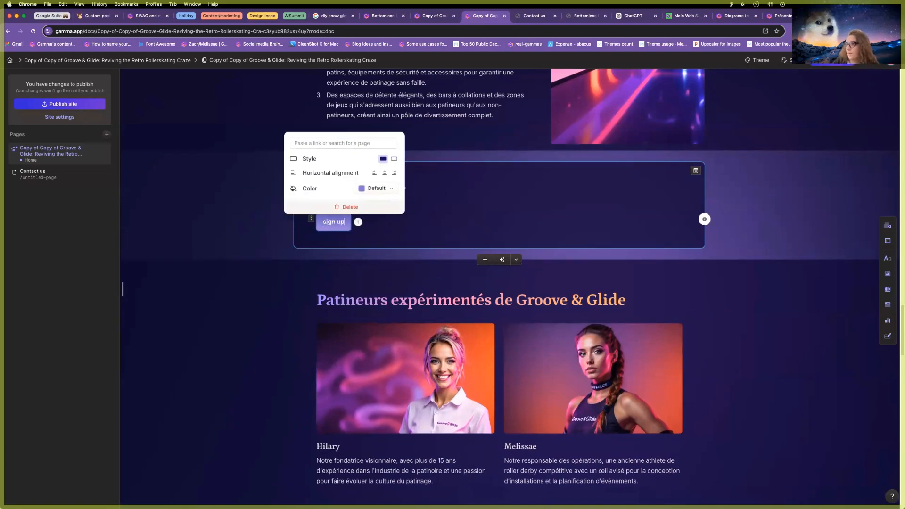
Centre the 'sign up' button and the 'Sign up now' heading.
left_click(384, 173)
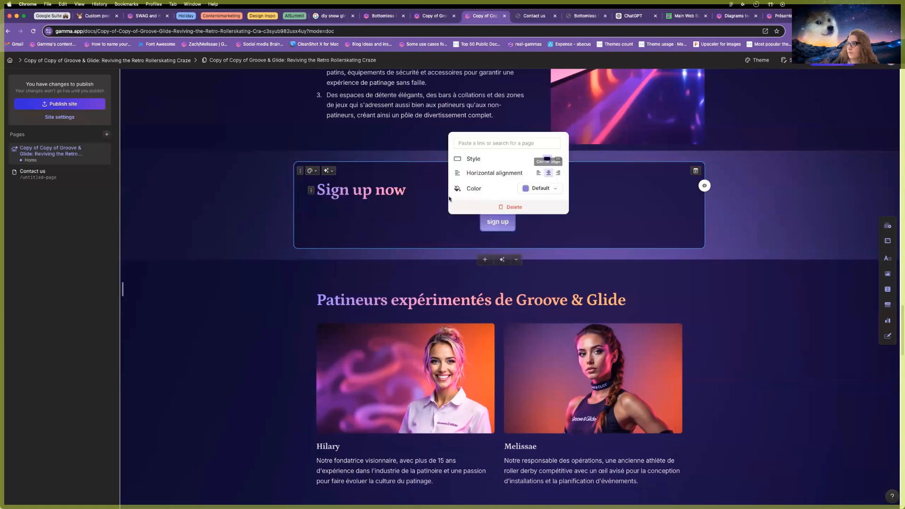
triple_click(399, 190)
left_click(422, 170)
left_click(434, 186)
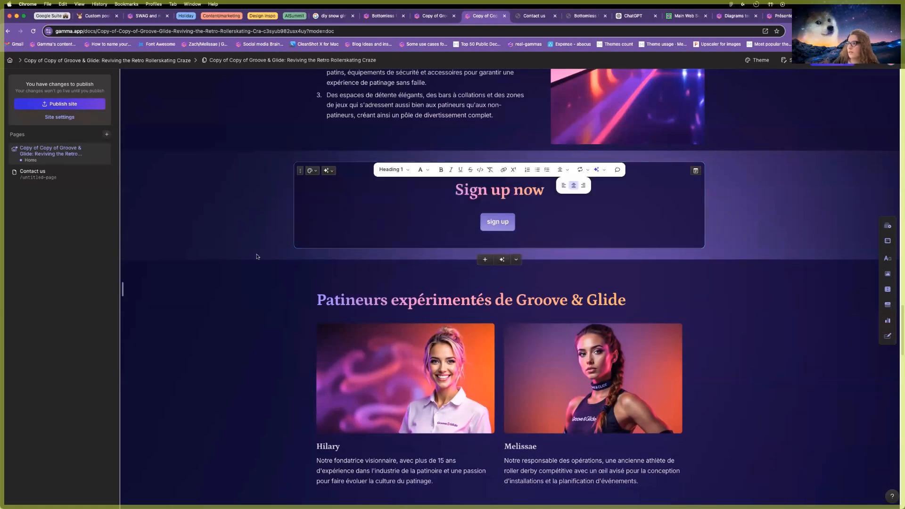
scroll(243, 162, "up", 2)
left_click(243, 162)
scroll(263, 369, "down", 2)
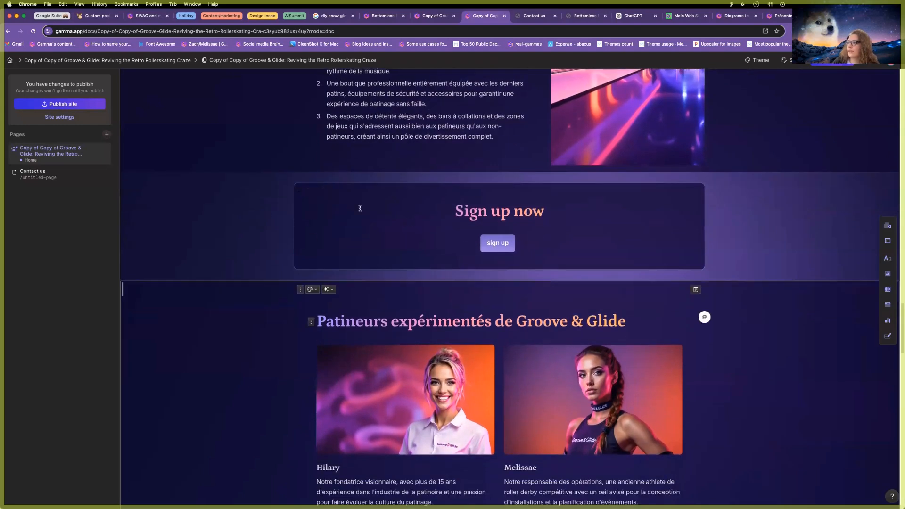
left_click(311, 192)
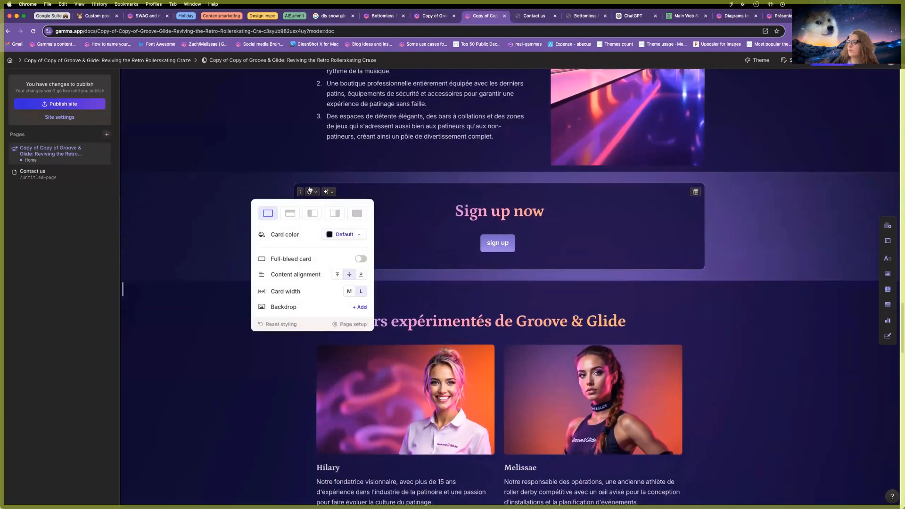
Set the sign-up card colour to orange #FFB071.
left_click(344, 234)
left_click(327, 262)
left_click(342, 264)
left_click(350, 265)
left_click(298, 251)
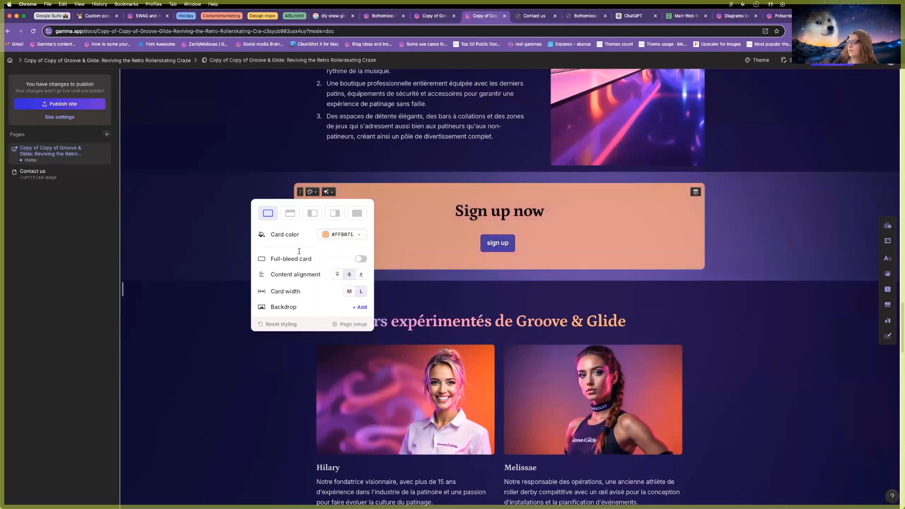
Make the AI-generated laughing skaters photo the card's backdrop from Your AI images.
left_click(360, 308)
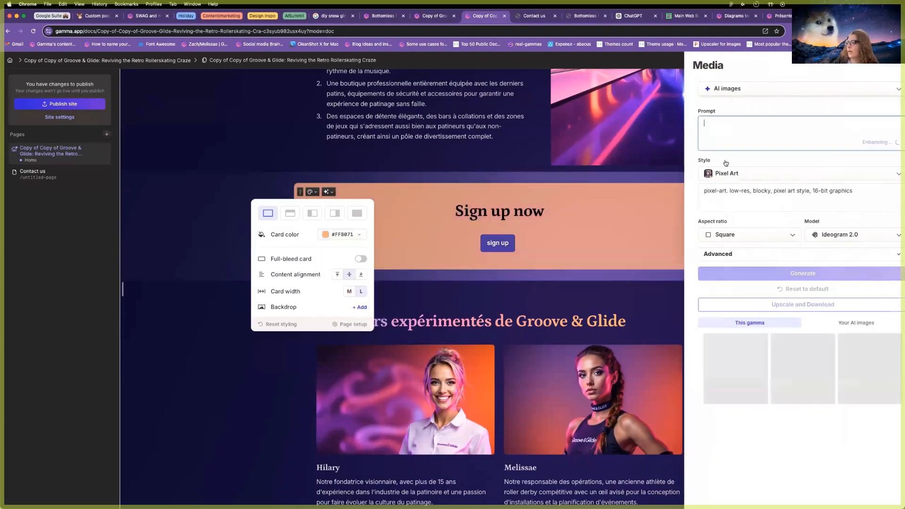
left_click(838, 329)
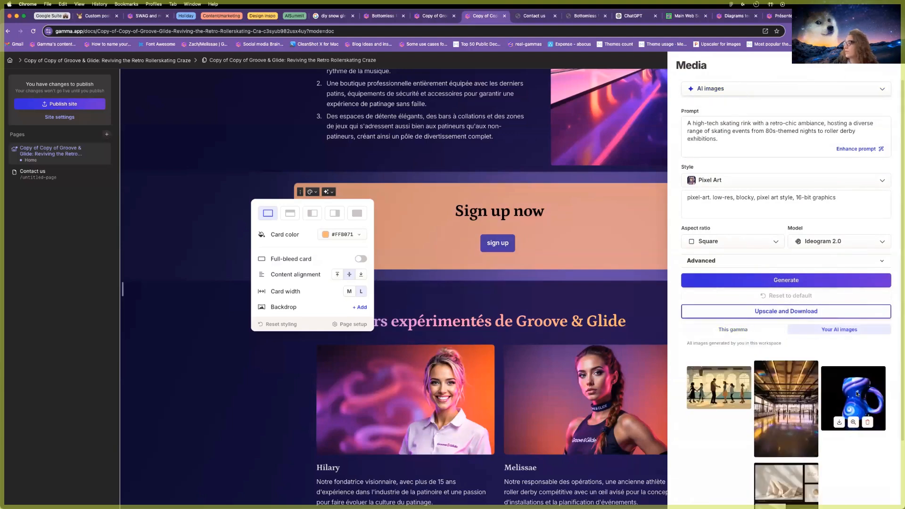
left_click(857, 394)
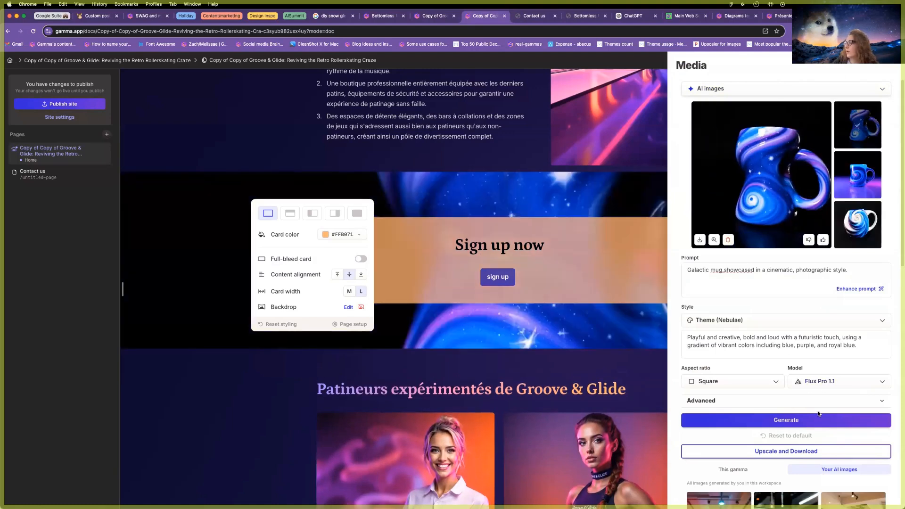
scroll(819, 414, "down", 10)
scroll(707, 302, "up", 5)
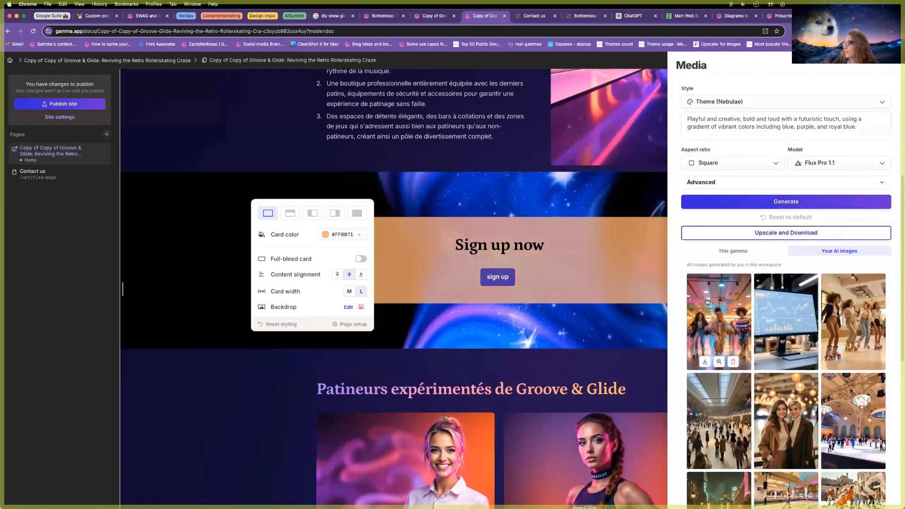
left_click(708, 302)
left_click(495, 193)
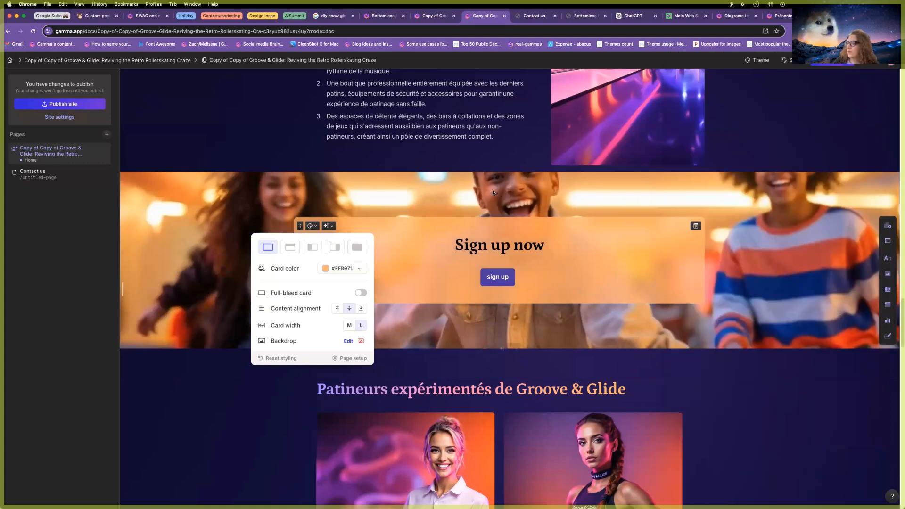
left_click(232, 203)
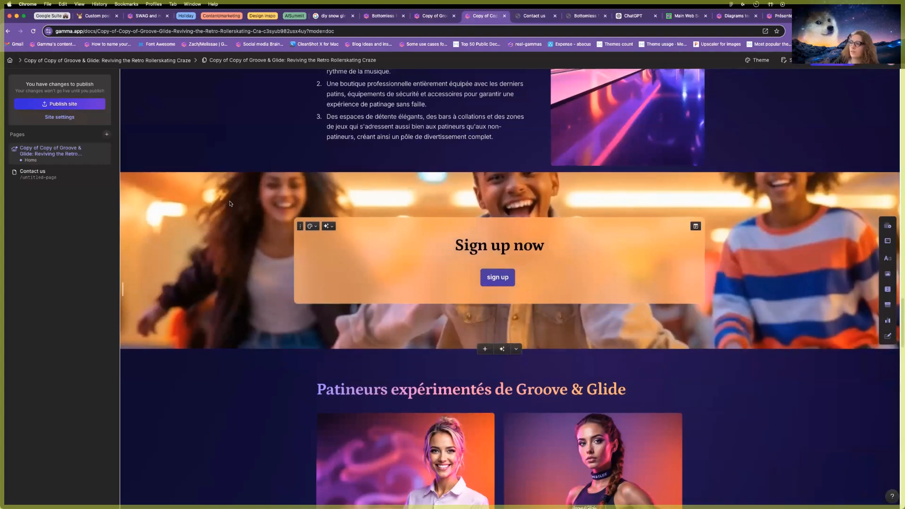
scroll(231, 204, "up", 1)
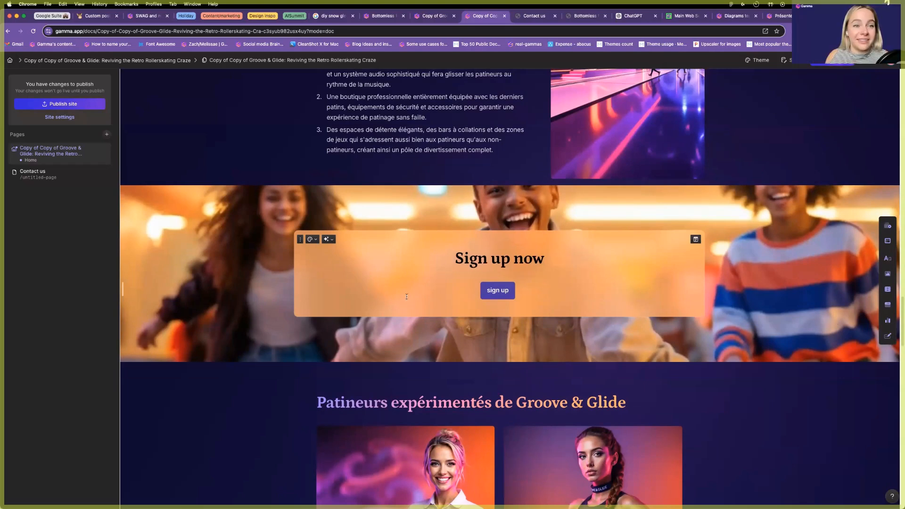
scroll(406, 296, "up", 20)
scroll(393, 296, "up", 15)
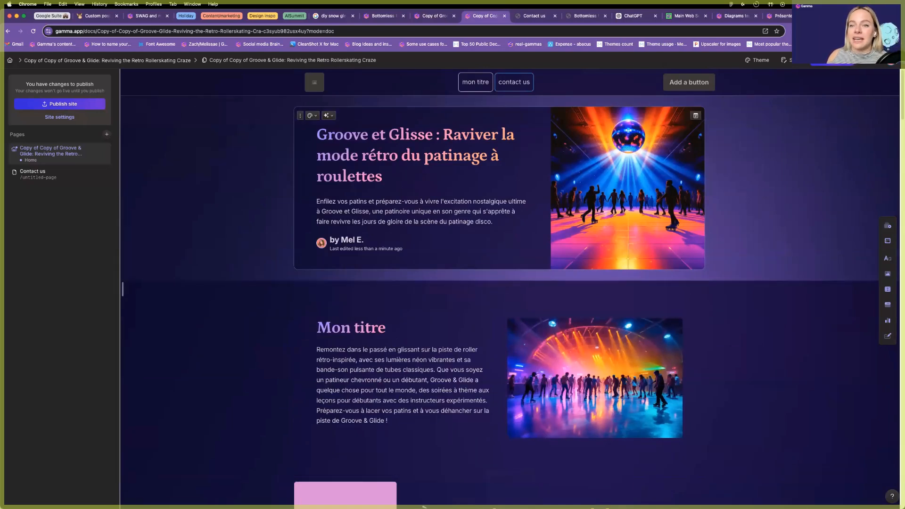
Go to Create new > Import file or URL to reach the Import with AI page.
mouse_move(358, 505)
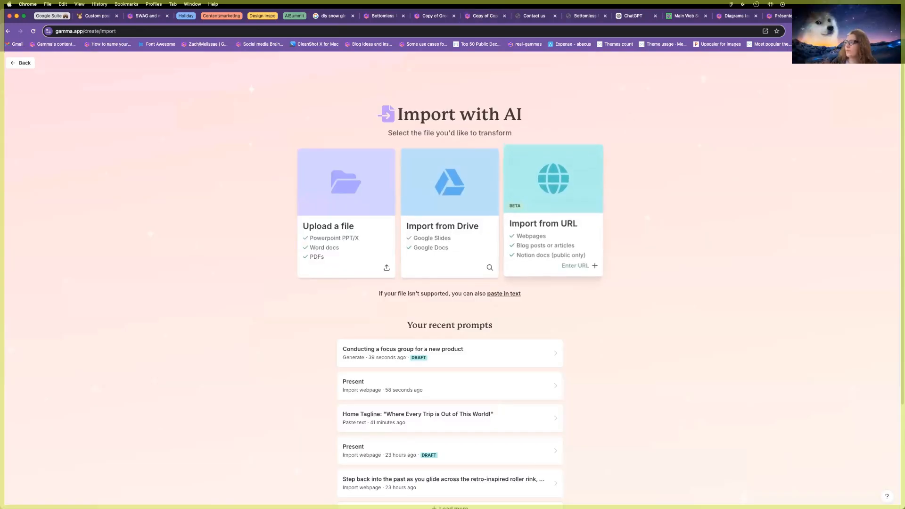
Copy the Présenter presentation's link from its Share options.
left_click(783, 18)
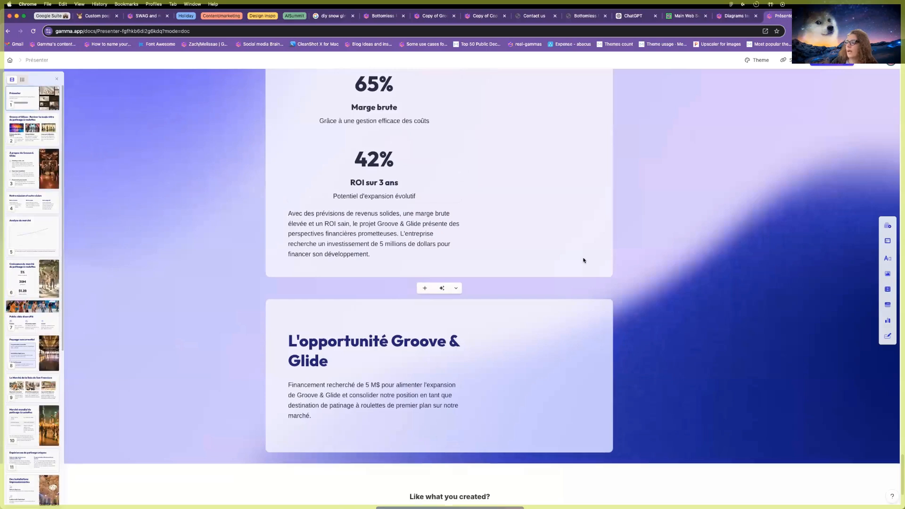
scroll(584, 258, "up", 20)
scroll(587, 258, "up", 10)
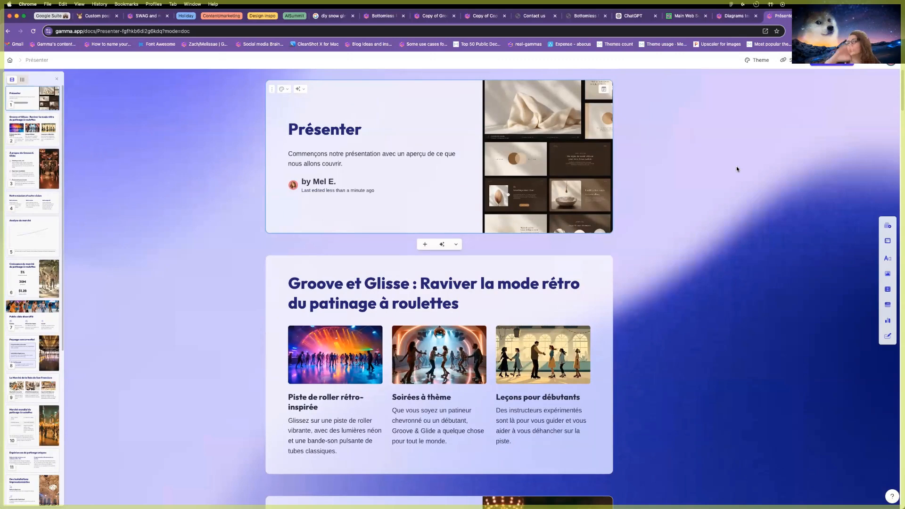
left_click(792, 60)
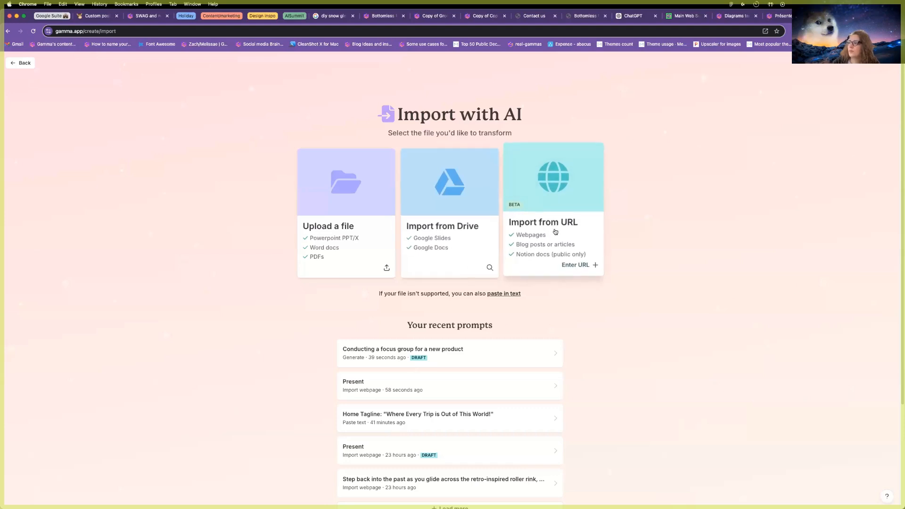
Import the Présenter gamma from its pasted URL and choose Webpage as the output.
left_click(20, 67)
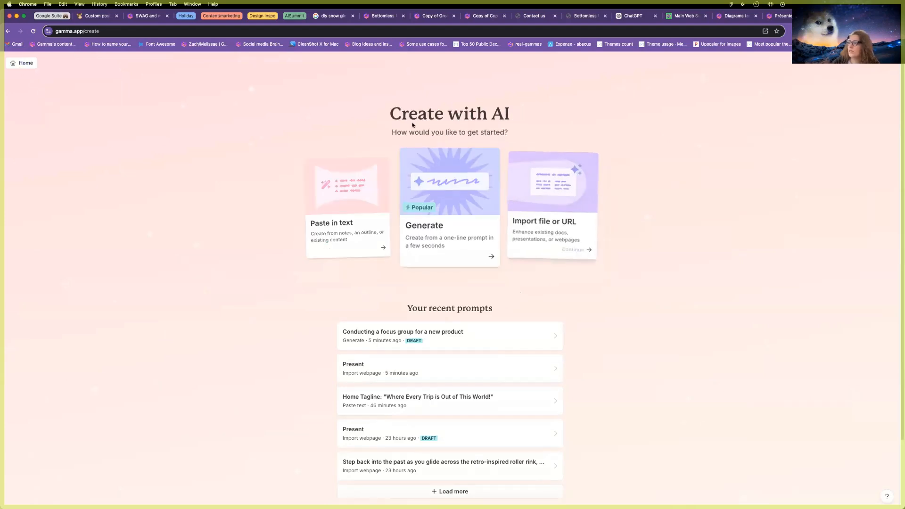
left_click(549, 231)
left_click(549, 231)
left_click(376, 129)
left_click(550, 154)
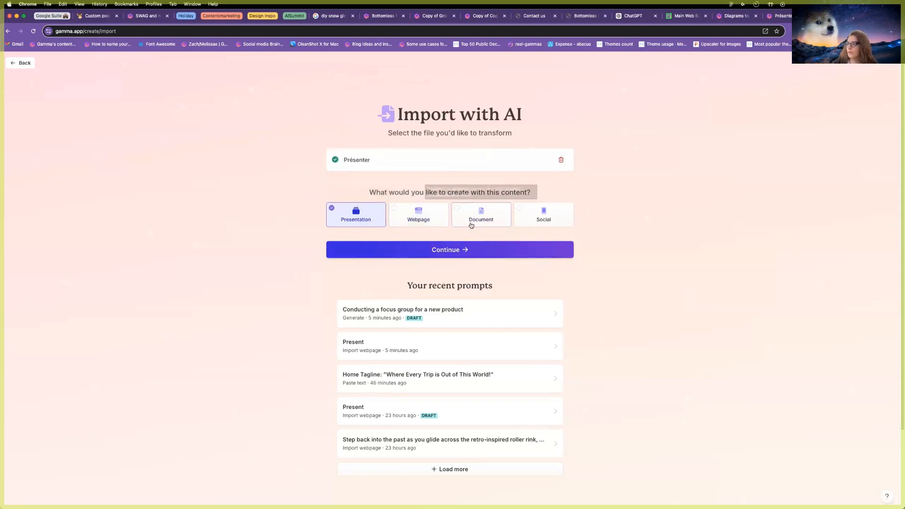
left_click(420, 220)
left_click(416, 250)
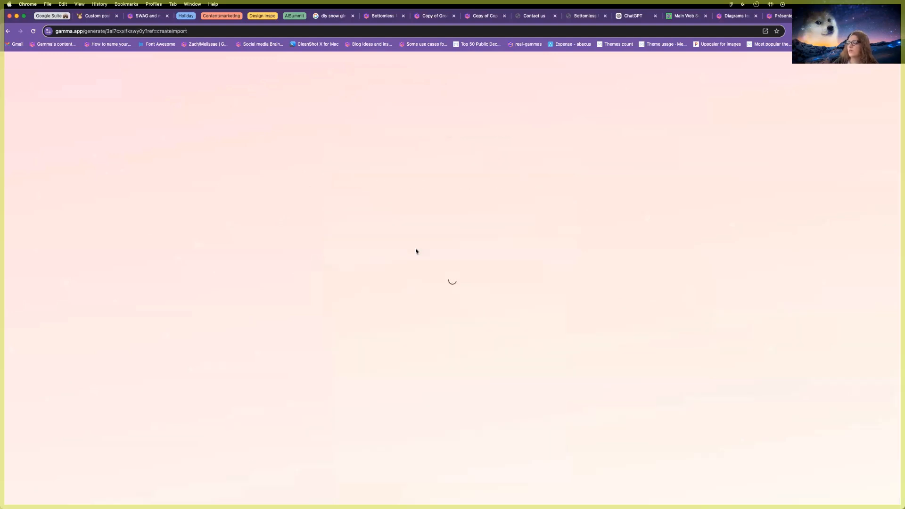
Split the imported content card by card, then replace the break after Présenter with a --- divider.
scroll(408, 215, "down", 1)
scroll(408, 216, "down", 20)
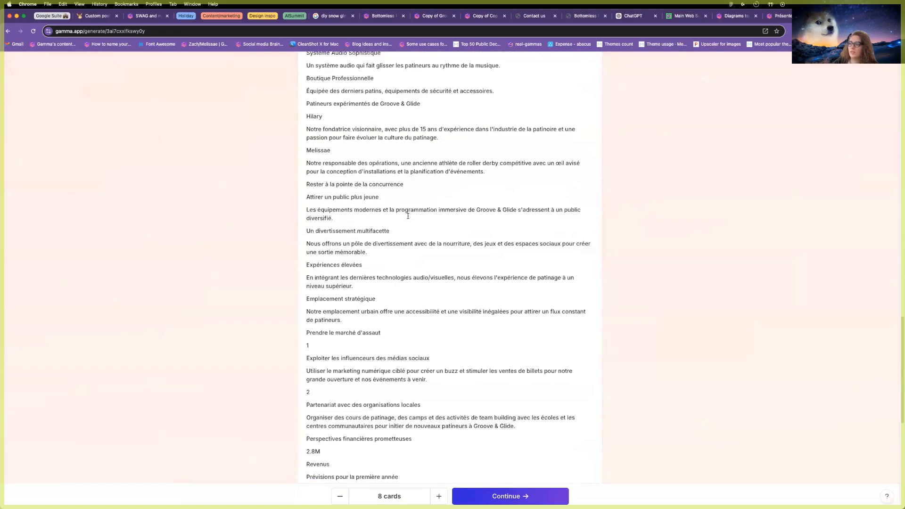
scroll(408, 216, "up", 20)
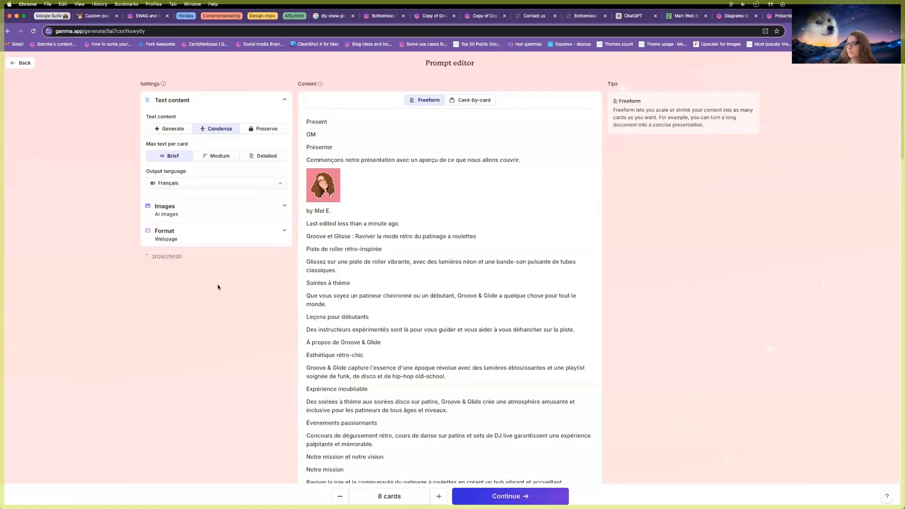
scroll(375, 245, "down", 1)
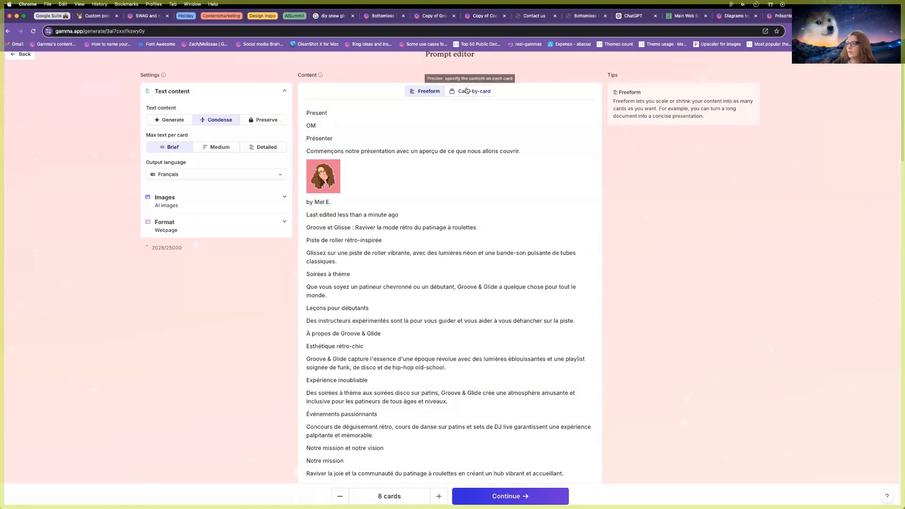
left_click(467, 96)
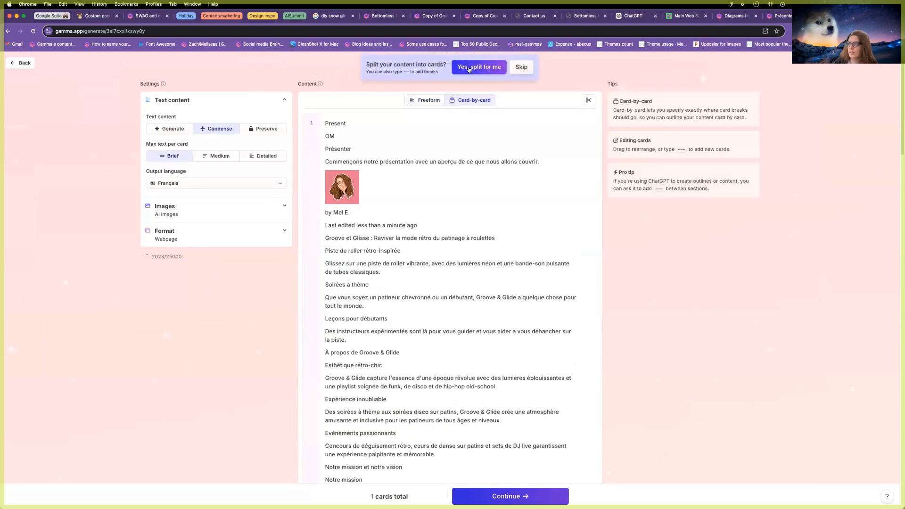
left_click(471, 72)
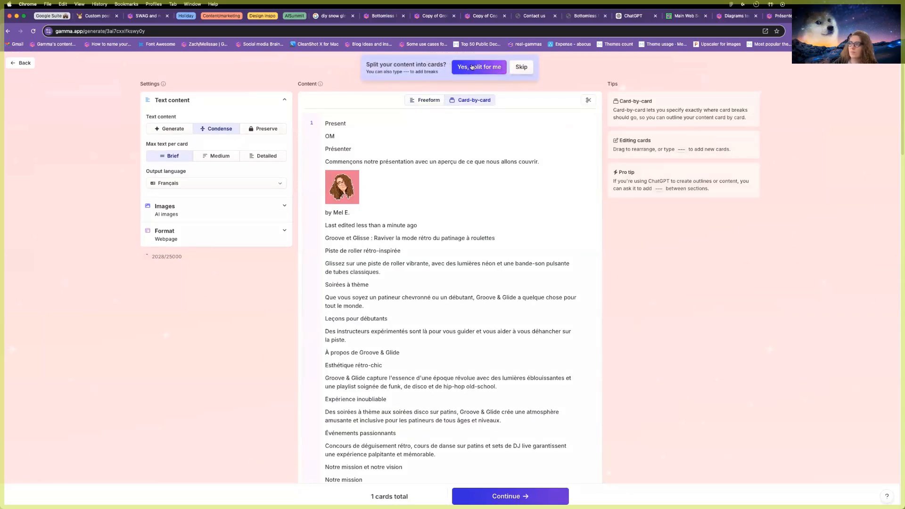
left_click(427, 101)
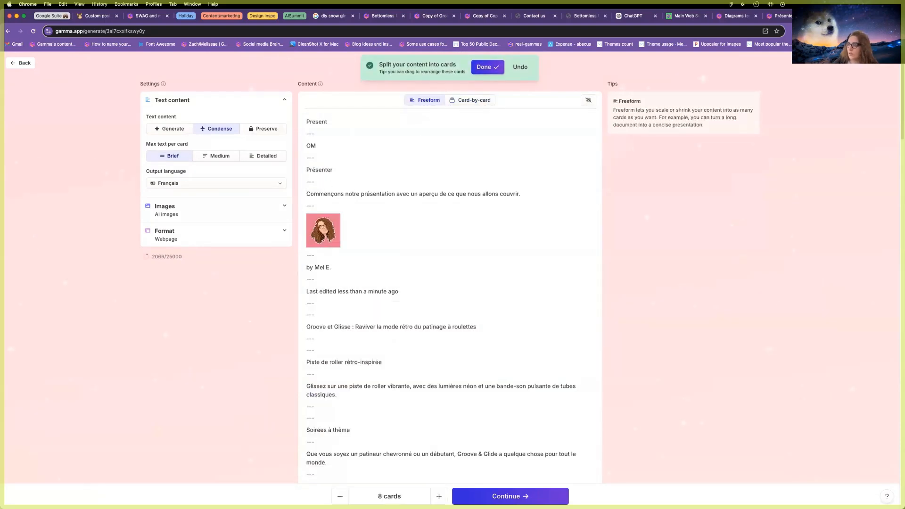
key("BackSpace")
type("---")
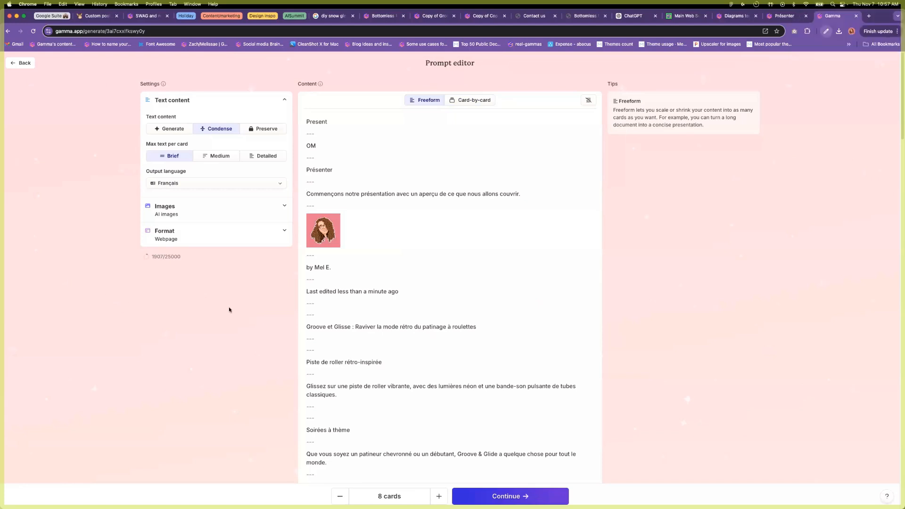
left_click(772, 20)
Close Share, load gamma.app in a new tab, and open the Groove & Glide rollerskating gamma.
left_click(651, 199)
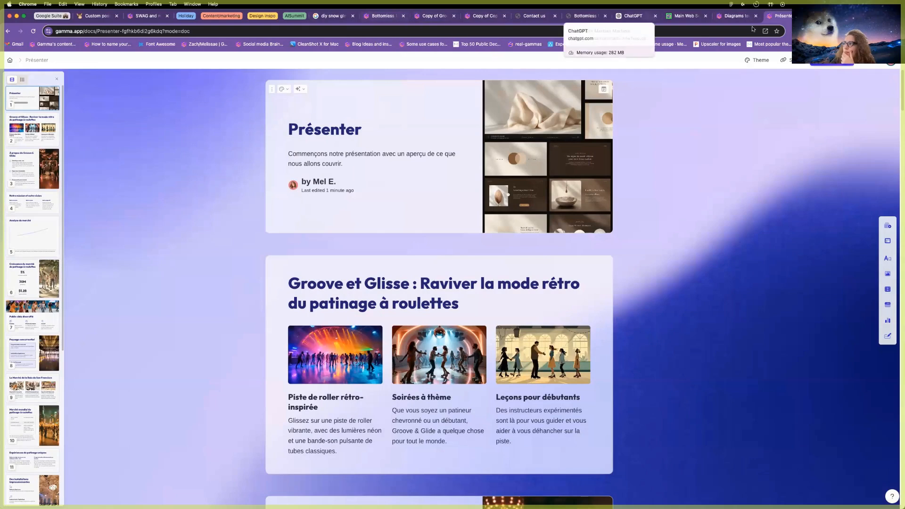
left_click(869, 18)
type("gamma.app")
key("Return")
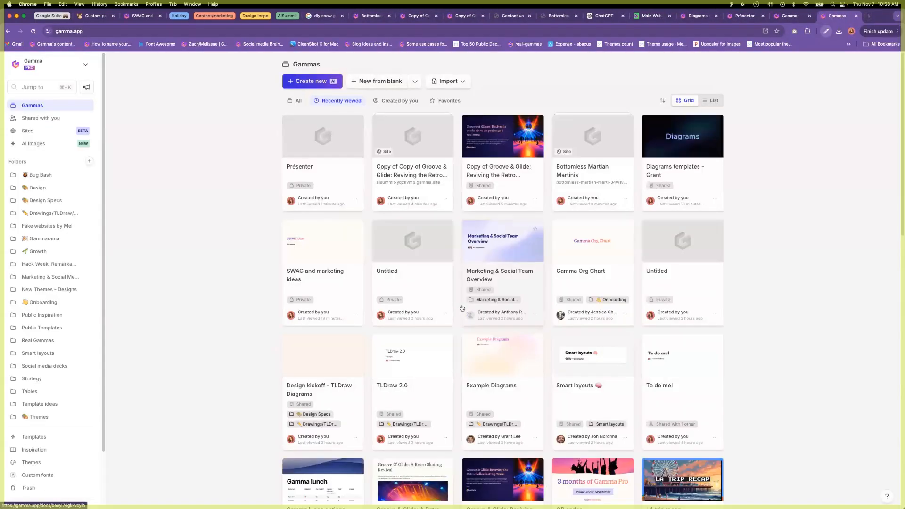
scroll(490, 349, "down", 3)
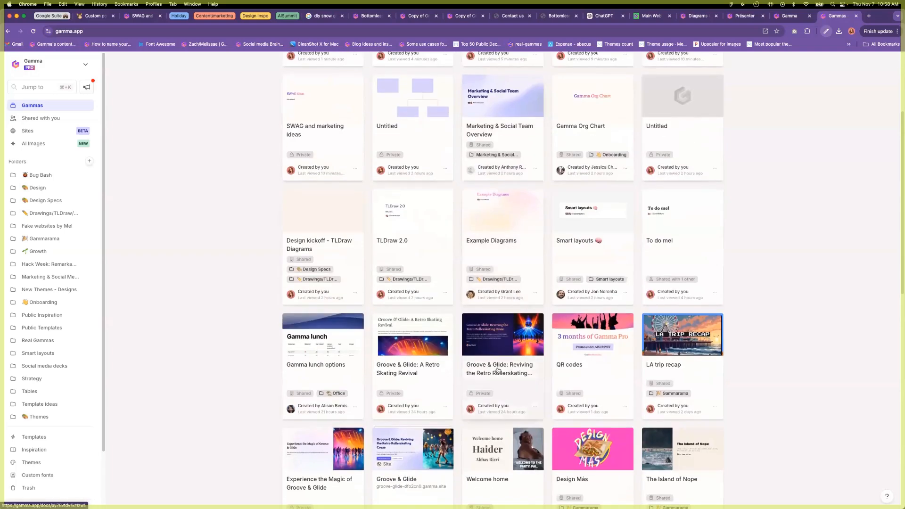
left_click(497, 371)
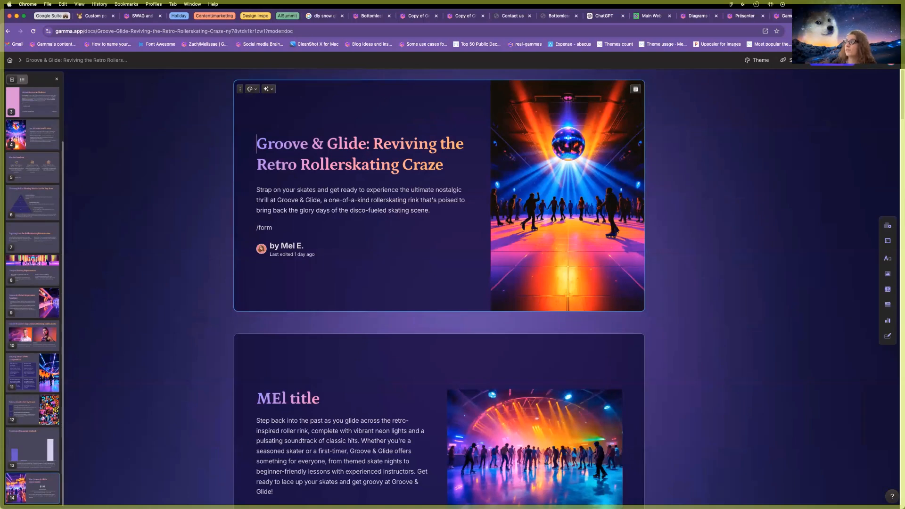
scroll(583, 254, "down", 9)
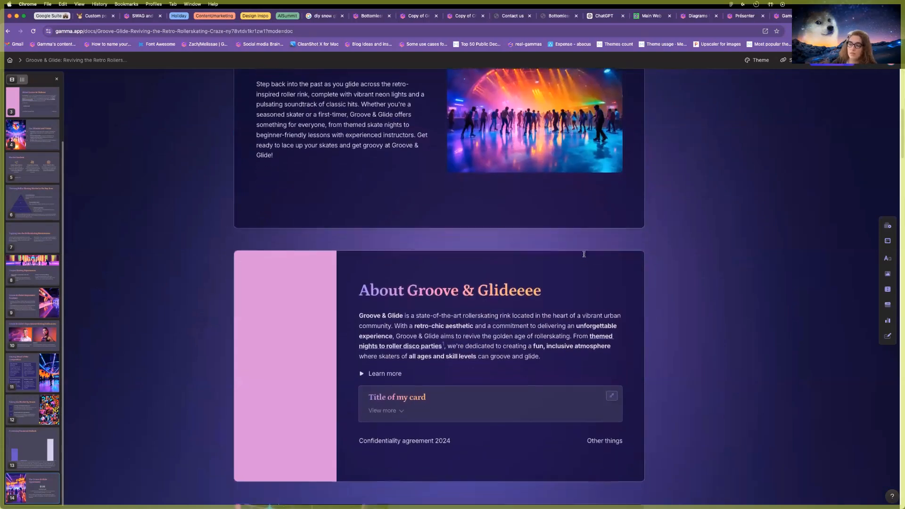
scroll(595, 227, "up", 9)
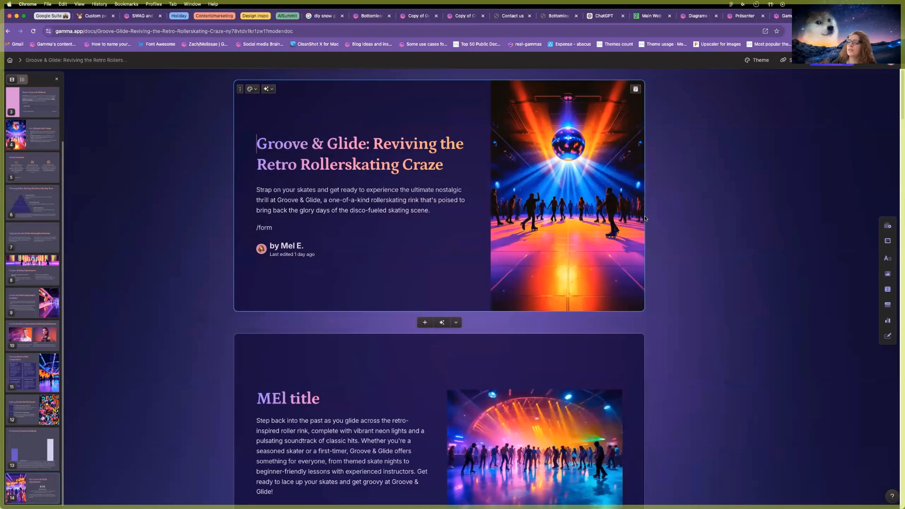
Open the 'Bean There, Brew That' coffee shop proposal in Google Docs.
key("super+t")
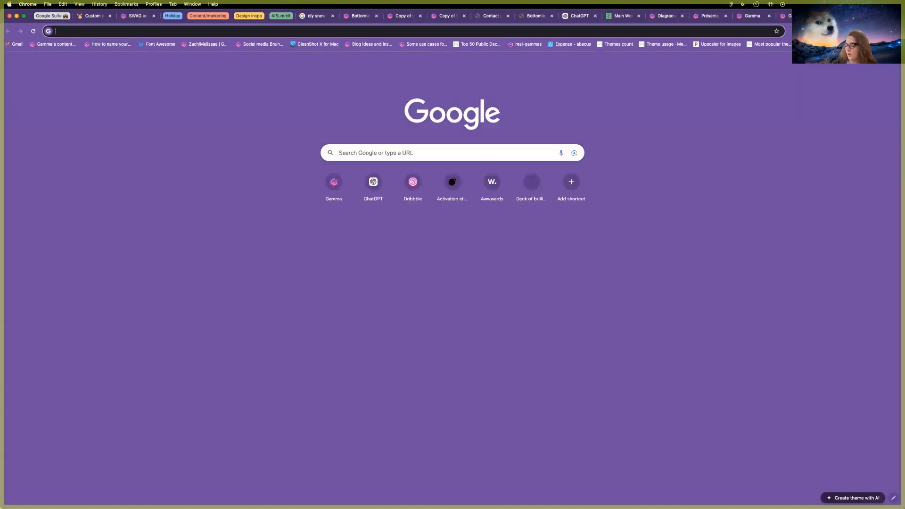
type("bean")
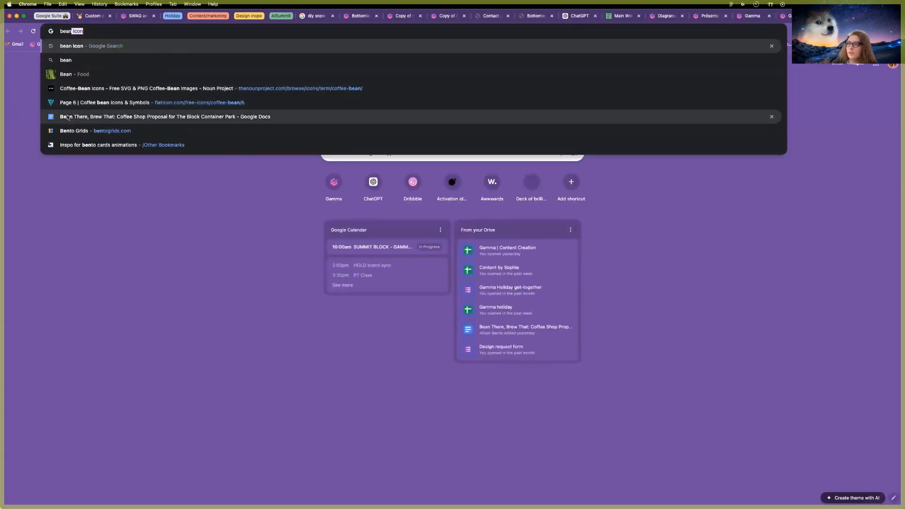
left_click(72, 117)
scroll(377, 206, "down", 13)
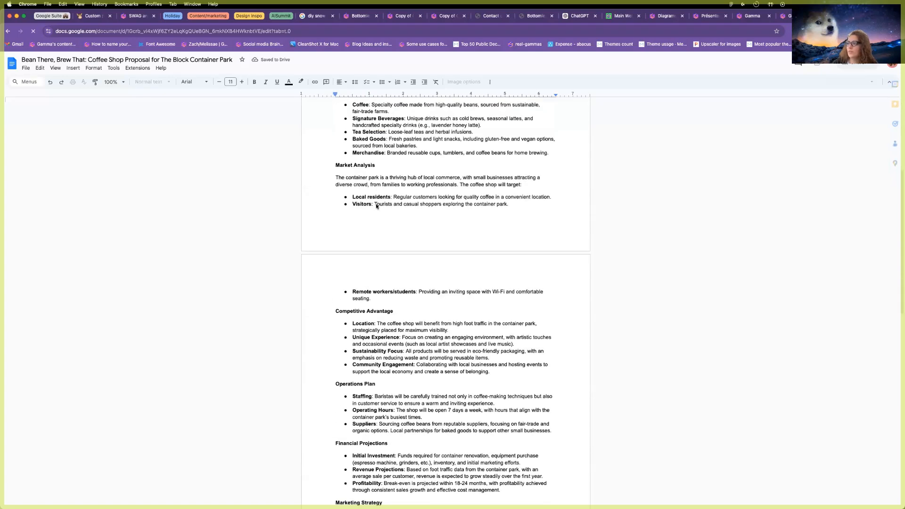
scroll(377, 206, "up", 9)
scroll(377, 206, "up", 5)
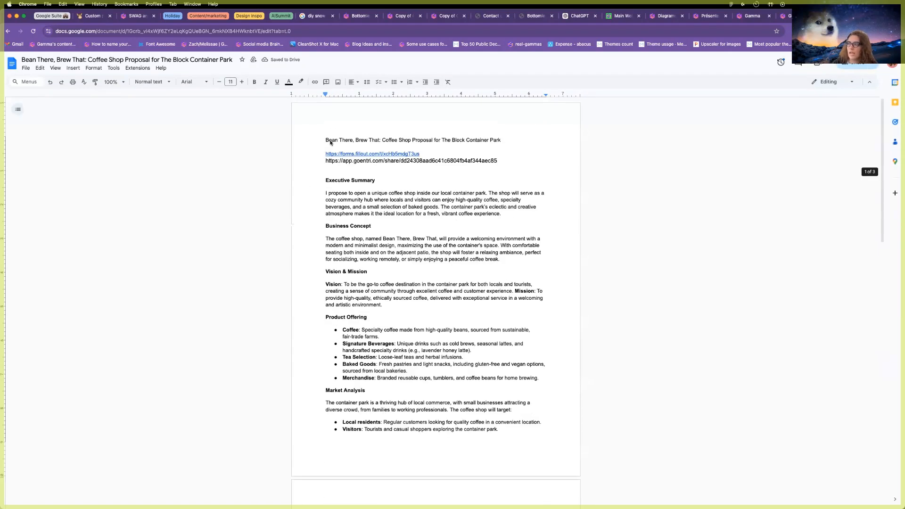
Select and copy the whole proposal text, then load gamma in a new tab.
left_click_drag(325, 140, 439, 178)
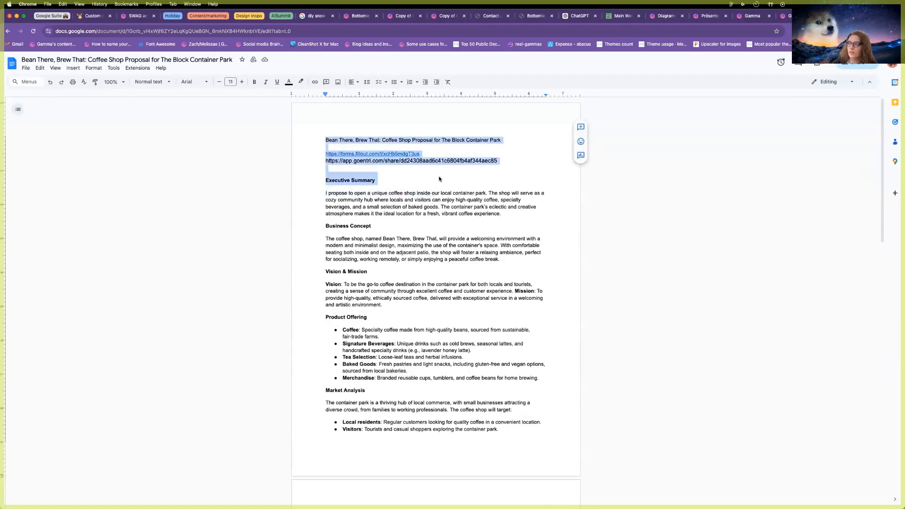
left_click(392, 140)
left_click_drag(384, 155, 500, 428)
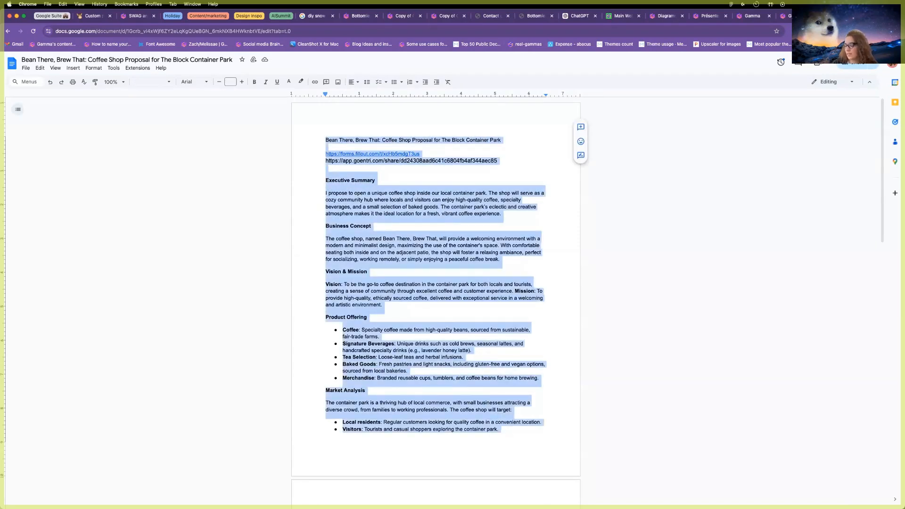
key("super+t")
type("gamma")
key("Return")
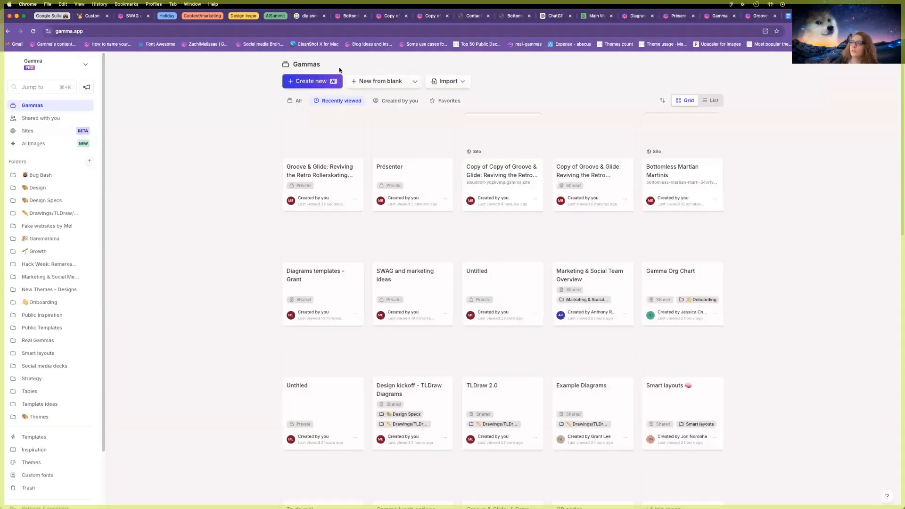
Paste the proposal text into a new AI Paste in text prompt and continue.
left_click(312, 81)
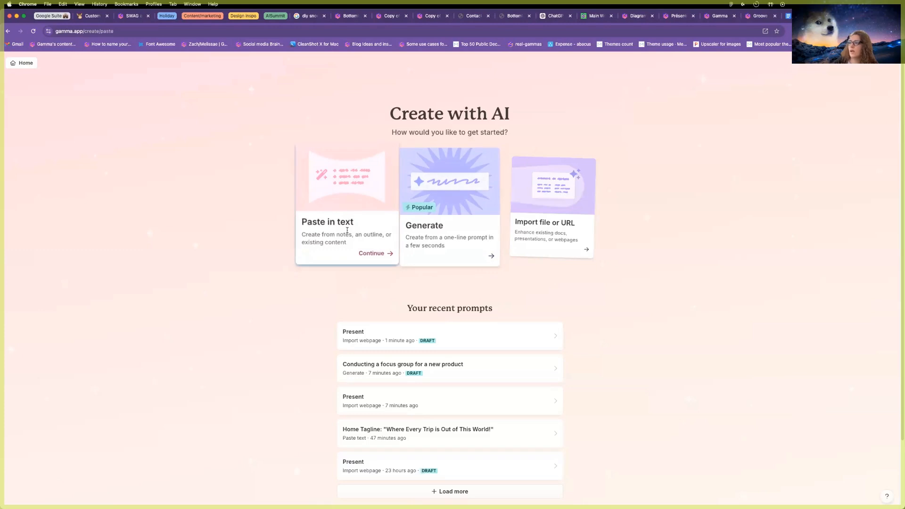
left_click(348, 231)
key("super+v")
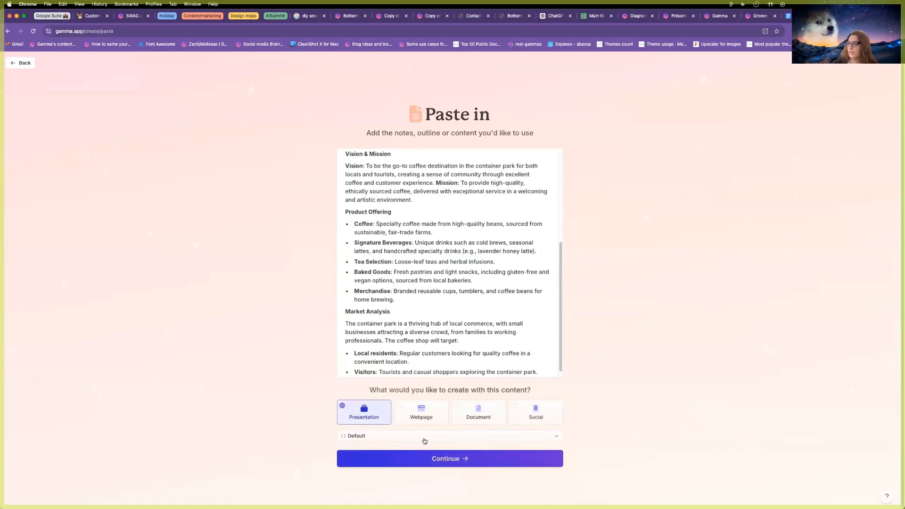
left_click(429, 458)
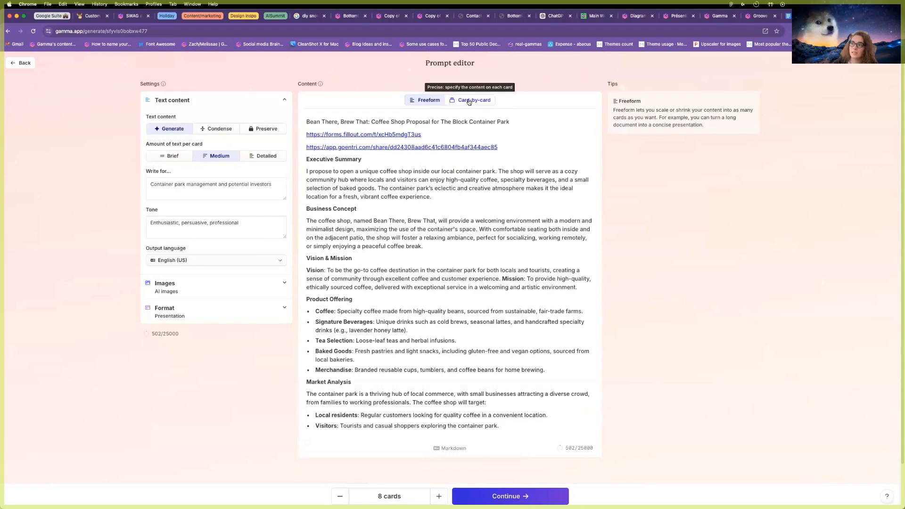
Try the Preserve and Condense text modes, settle on Generate, then go back.
left_click(262, 132)
left_click(217, 129)
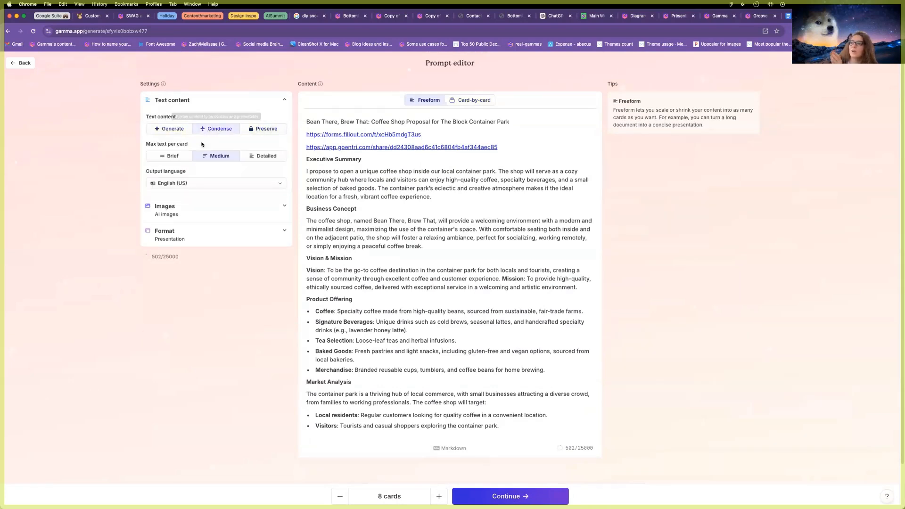
left_click(174, 134)
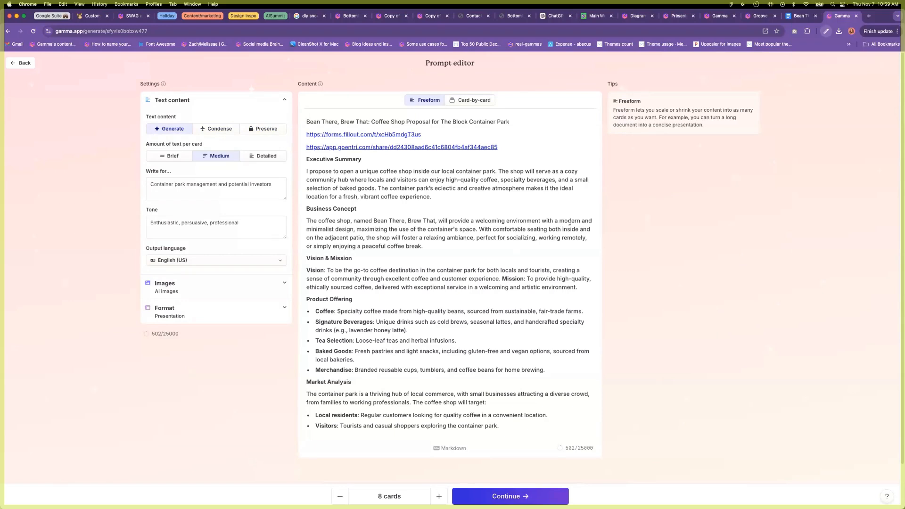
left_click(19, 63)
Import the Bean There, Brew That proposal doc from Google Drive as a Gamma presentation.
left_click(12, 63)
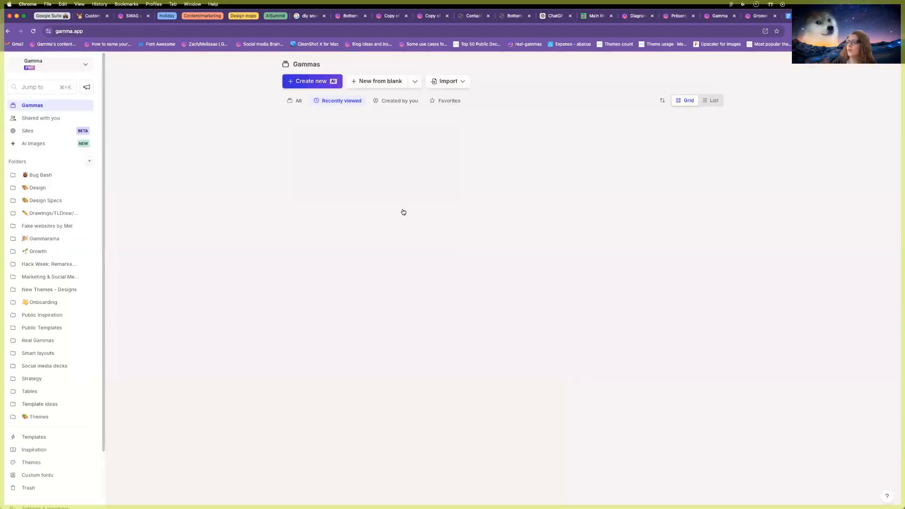
left_click(308, 81)
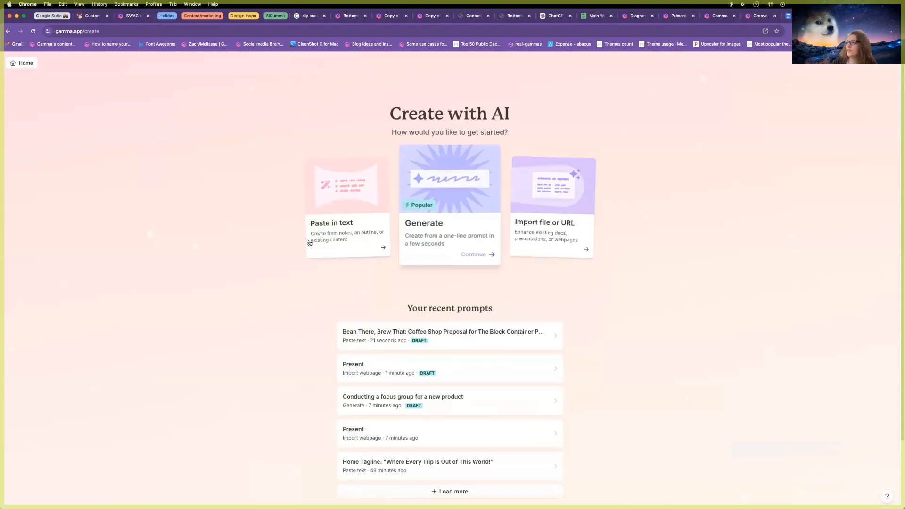
left_click(541, 228)
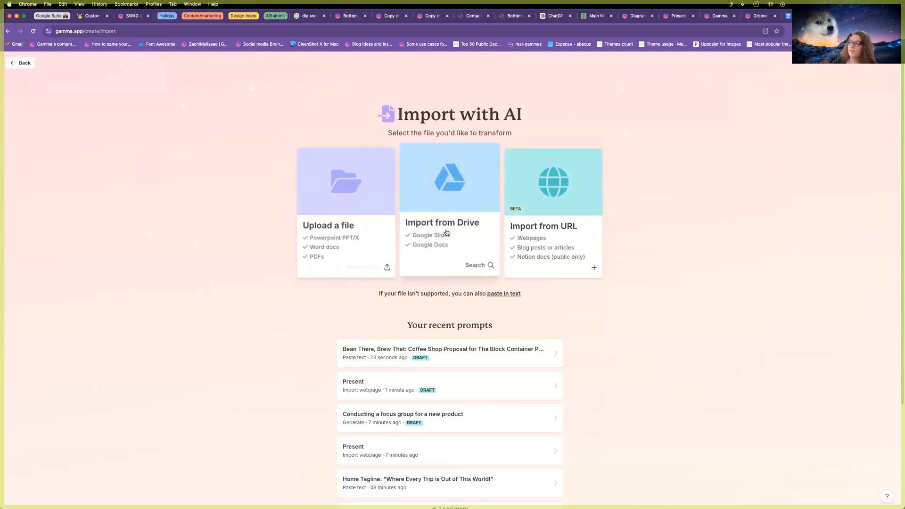
left_click(447, 233)
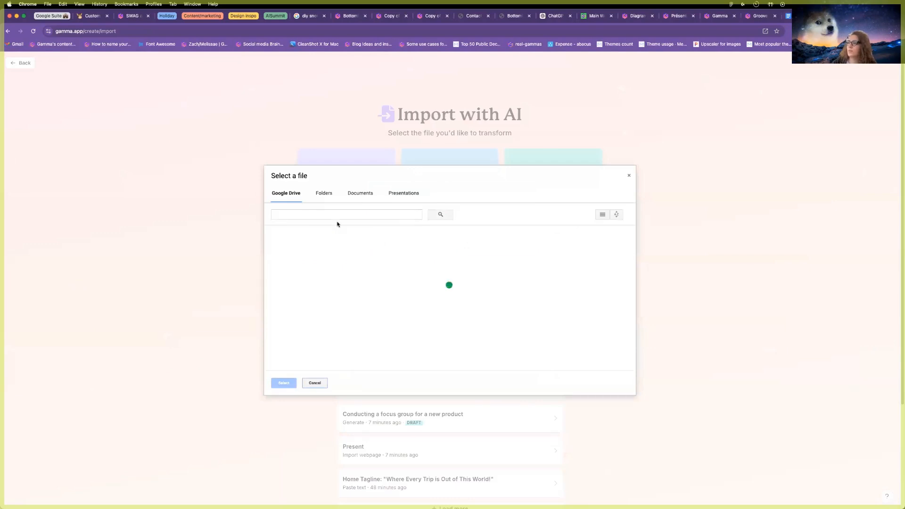
left_click(295, 276)
left_click(277, 384)
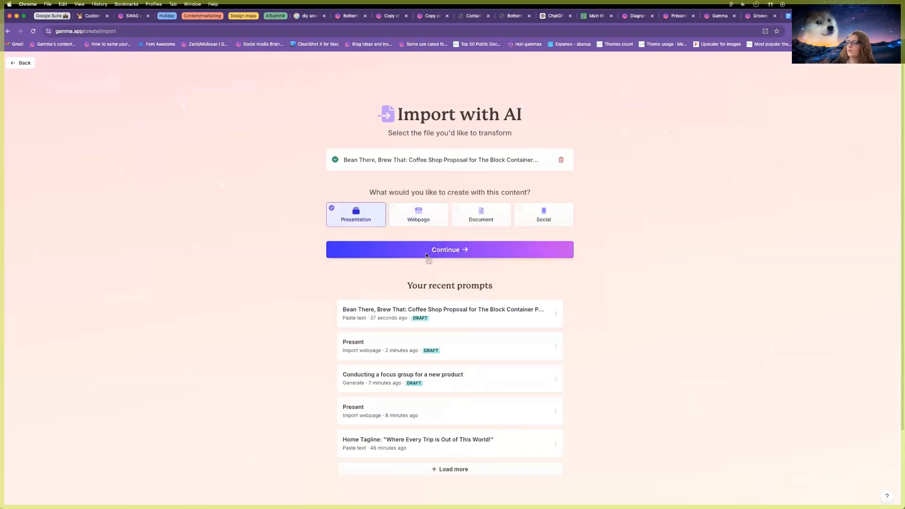
left_click(426, 256)
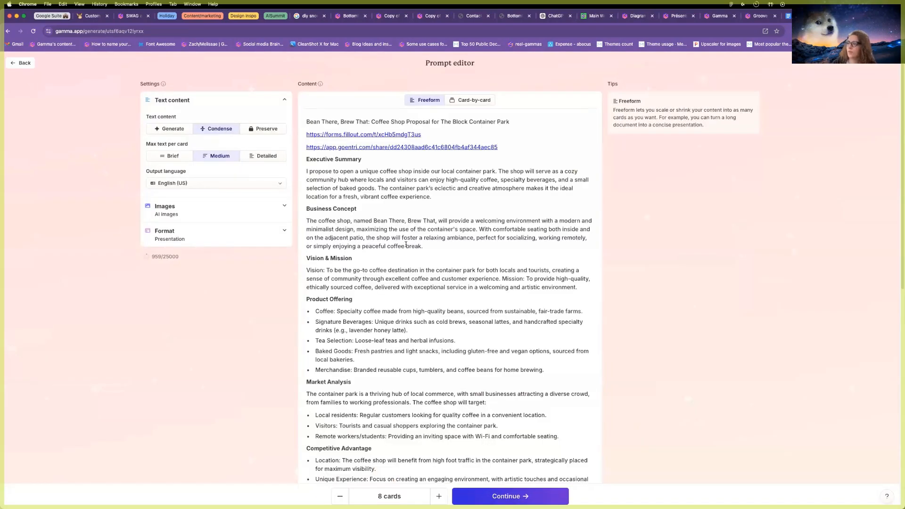
Split the proposal card by card into 11 cards and preserve its original wording.
scroll(406, 244, "down", 15)
left_click(476, 99)
left_click(480, 67)
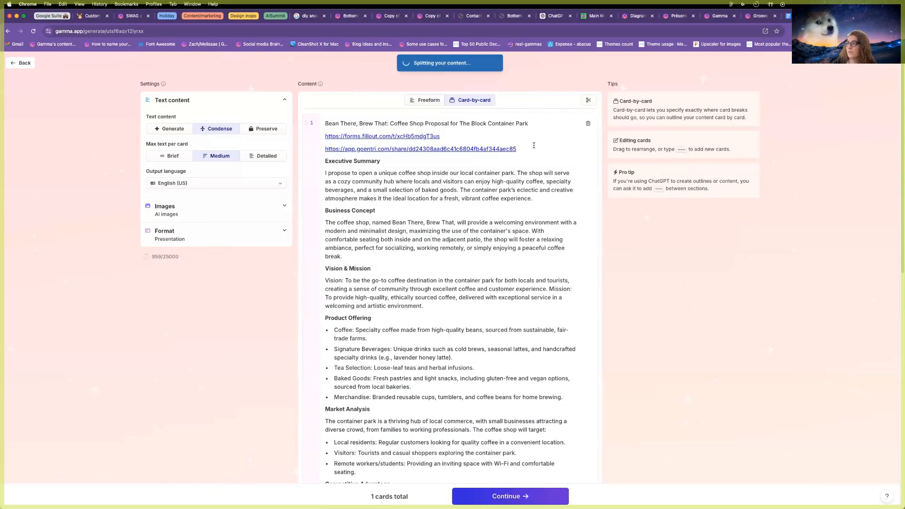
scroll(429, 302, "down", 10)
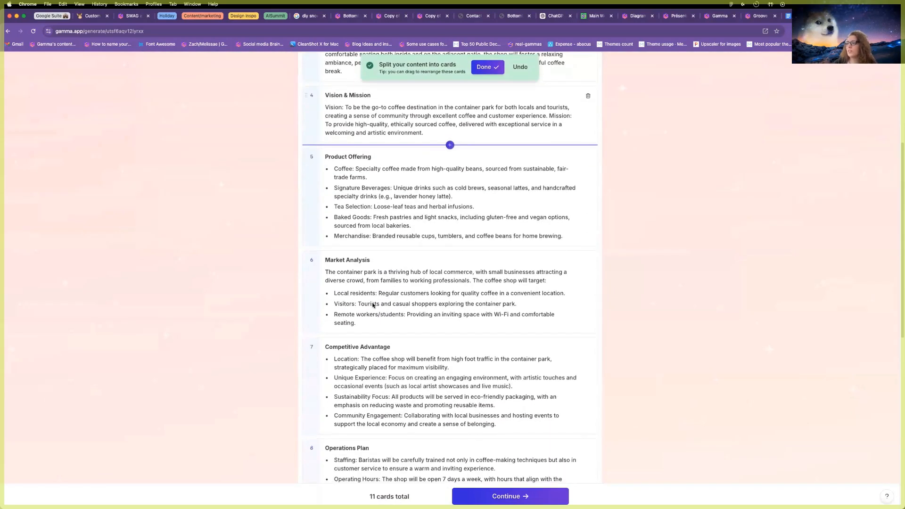
scroll(372, 305, "down", 5)
scroll(372, 235, "up", 6)
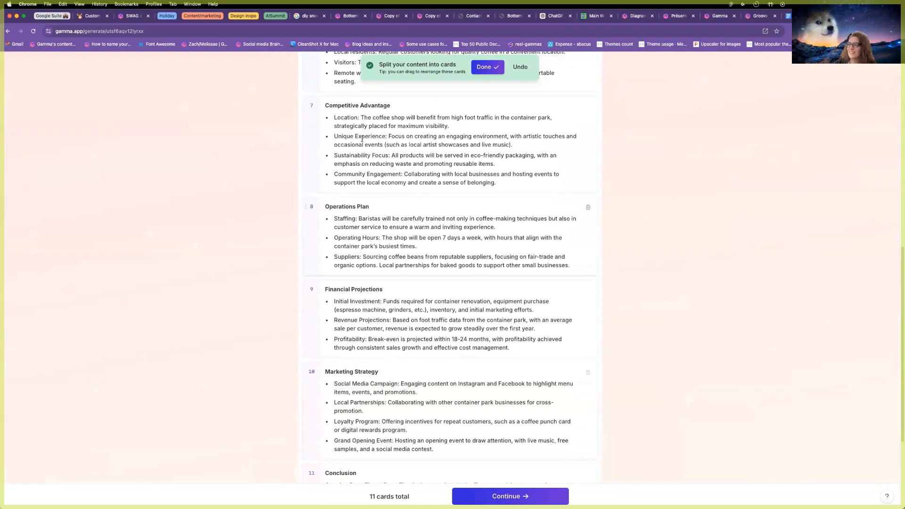
scroll(373, 235, "up", 10)
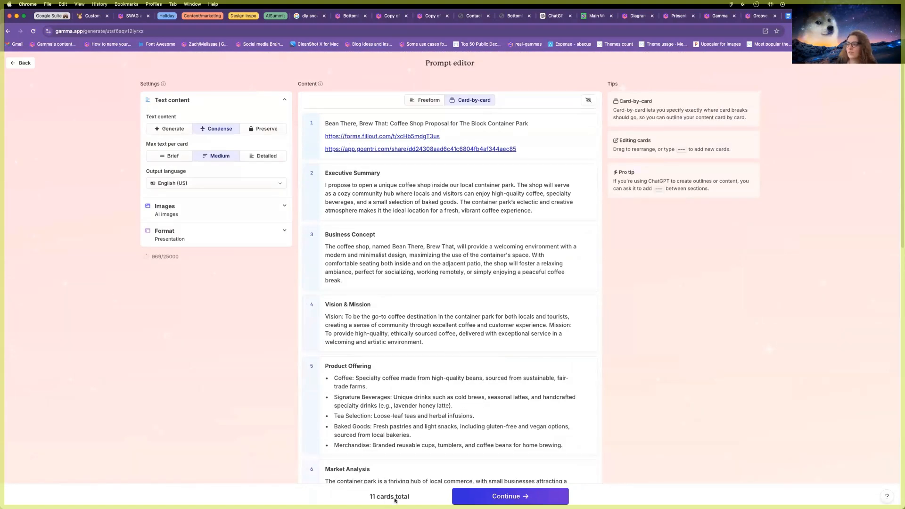
left_click(270, 131)
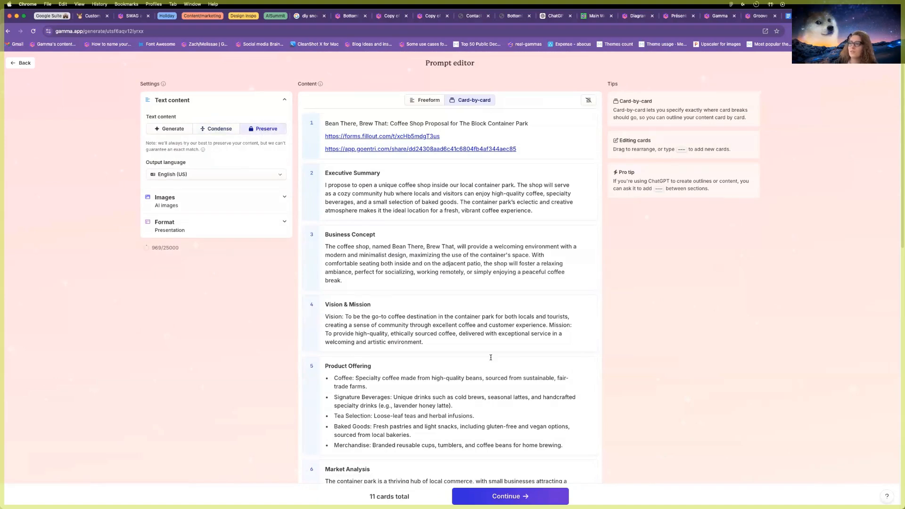
Keep English (US) as the output language and review the image and format settings.
left_click(204, 177)
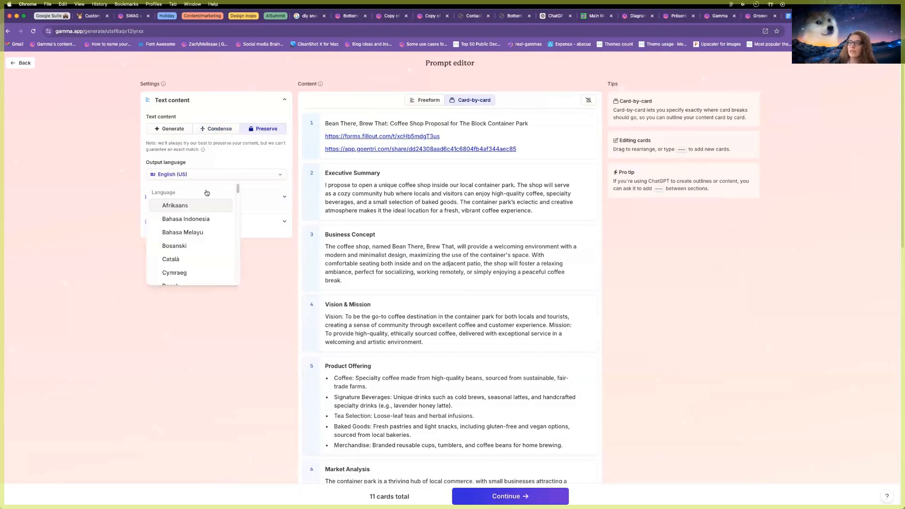
left_click(117, 190)
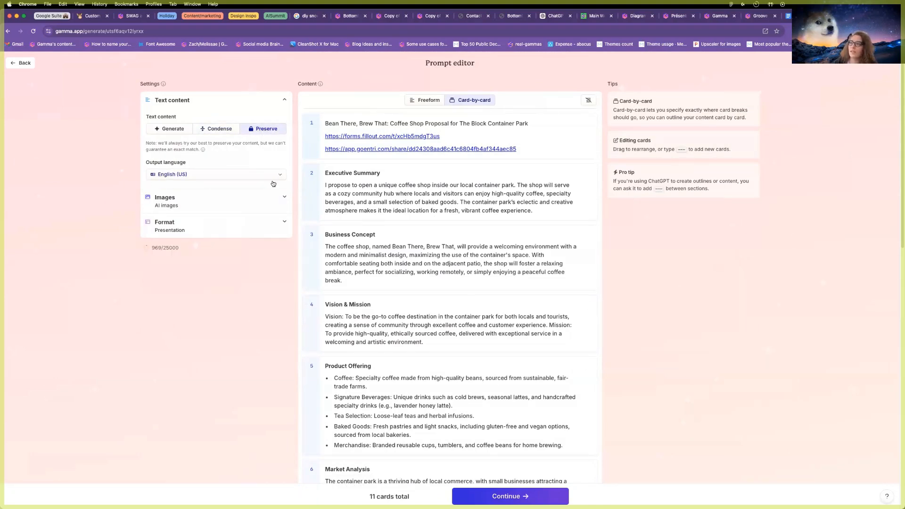
left_click(214, 208)
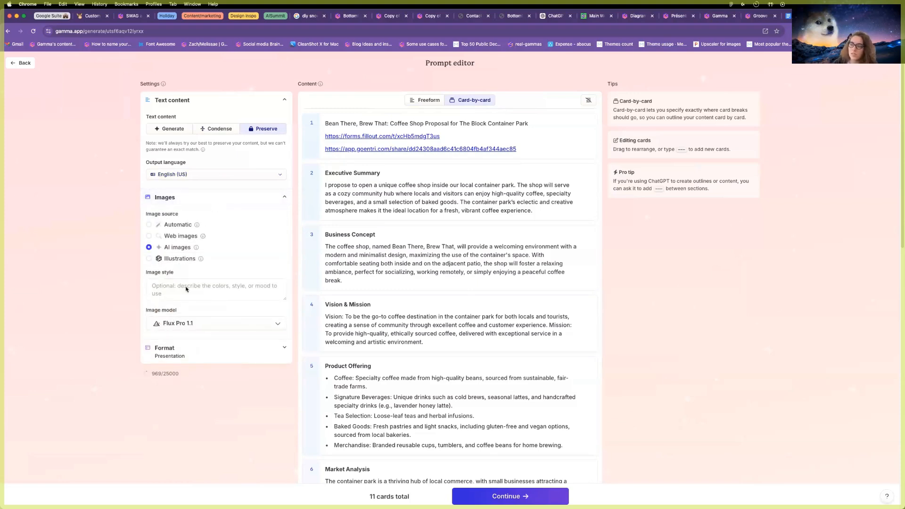
left_click(207, 358)
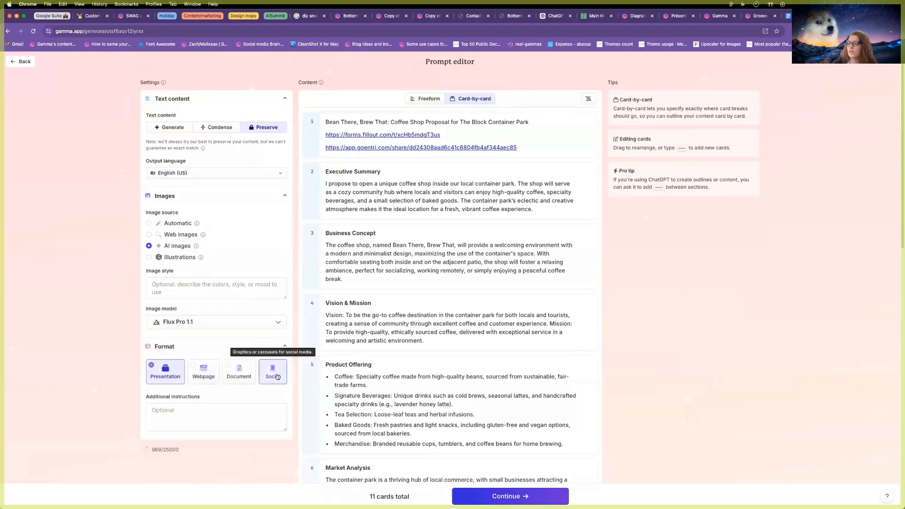
scroll(527, 444, "down", 1)
Apply the Wine standard theme to the presentation.
left_click(492, 496)
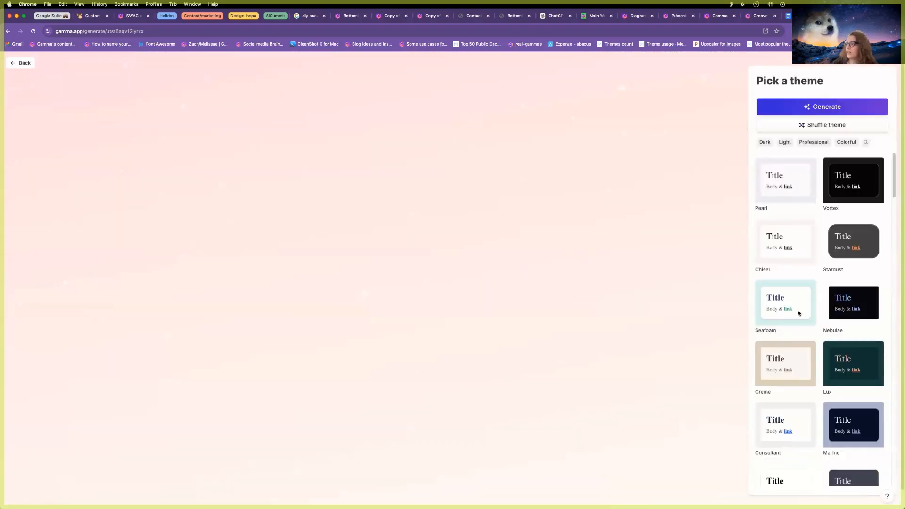
left_click(856, 124)
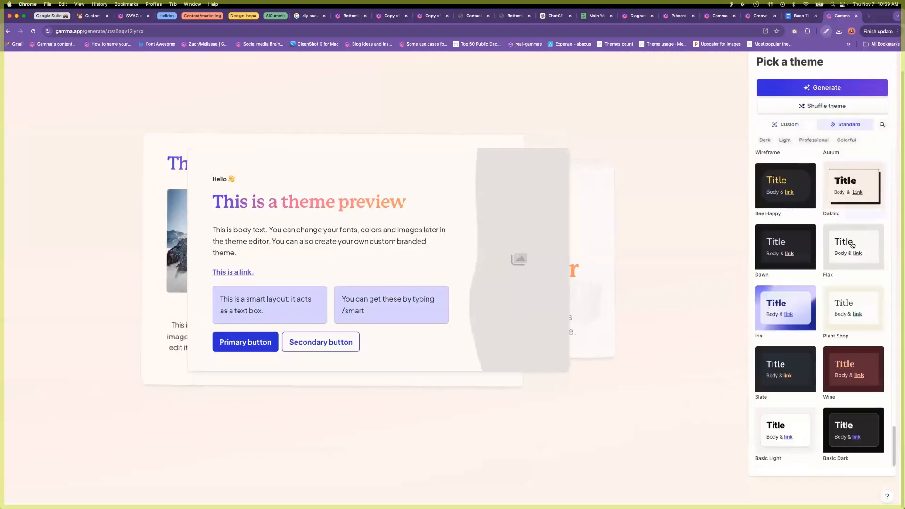
left_click(853, 369)
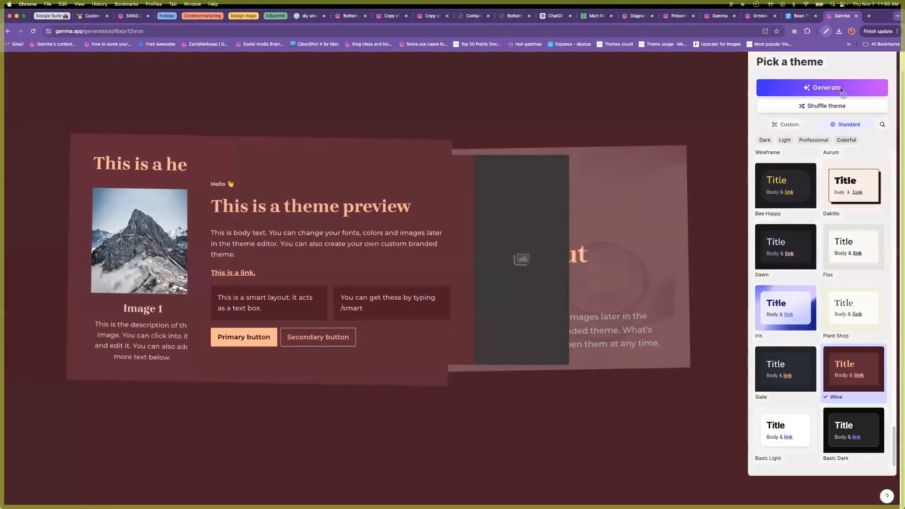